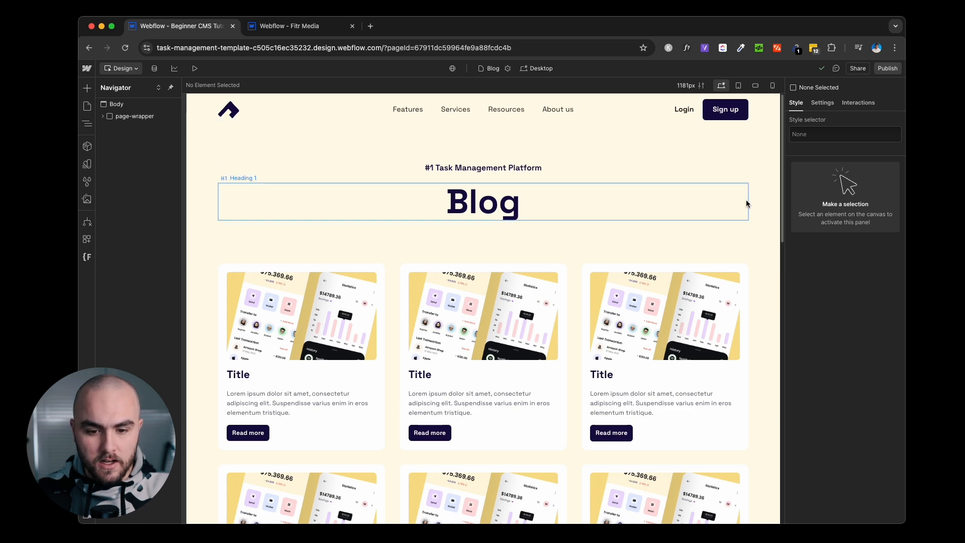
{"action": "scroll", "coordinate": [749, 202], "scroll_direction": "down", "scroll_amount": 5}
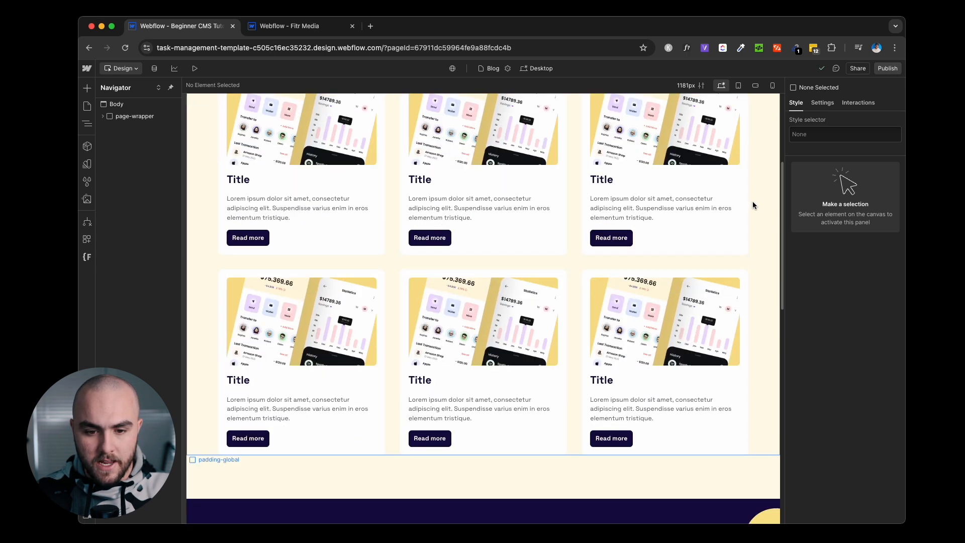
{"action": "scroll", "coordinate": [752, 202], "scroll_direction": "down", "scroll_amount": 10}
{"action": "scroll", "coordinate": [752, 203], "scroll_direction": "up", "scroll_amount": 6}
{"action": "scroll", "coordinate": [753, 203], "scroll_direction": "up", "scroll_amount": 9}
{"action": "scroll", "coordinate": [752, 203], "scroll_direction": "up", "scroll_amount": 5}
{"action": "scroll", "coordinate": [753, 203], "scroll_direction": "down", "scroll_amount": 5}
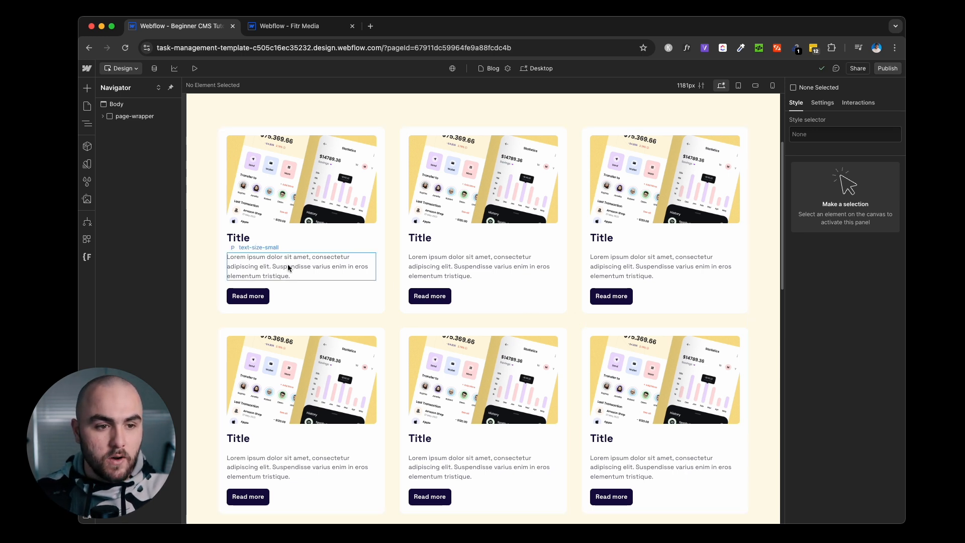
Start a new CMS collection named Blog with the collection URL set to blog.
{"action": "left_click", "coordinate": [154, 69]}
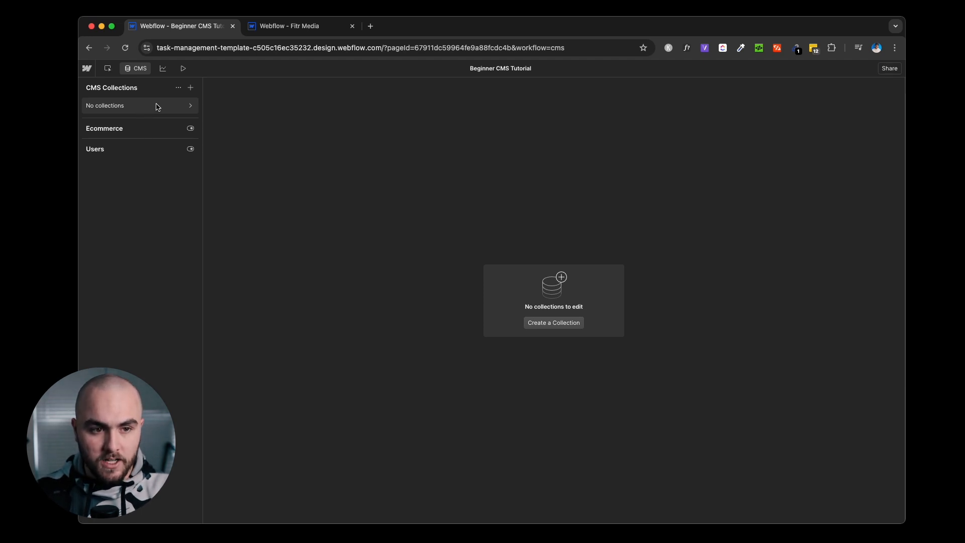
{"action": "left_click", "coordinate": [191, 88]}
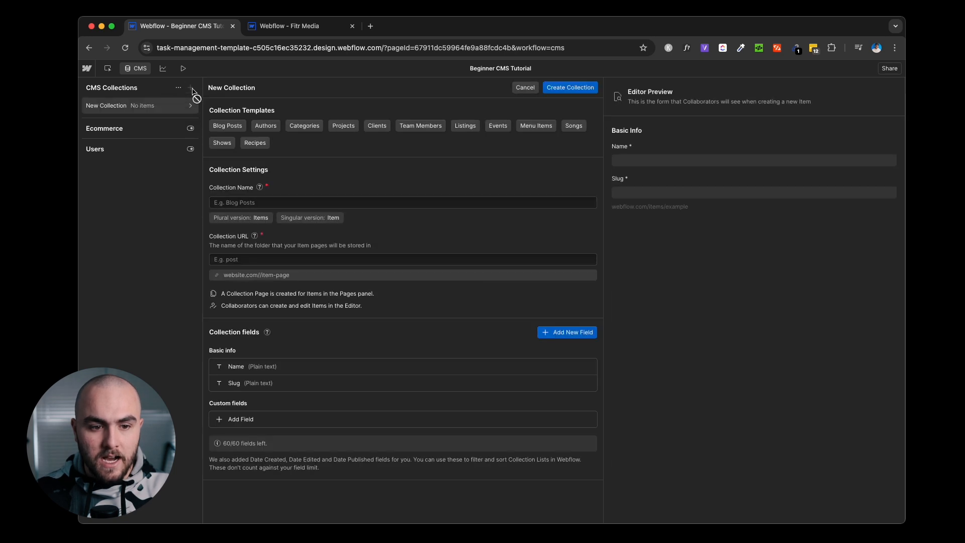
{"action": "left_click", "coordinate": [275, 207]}
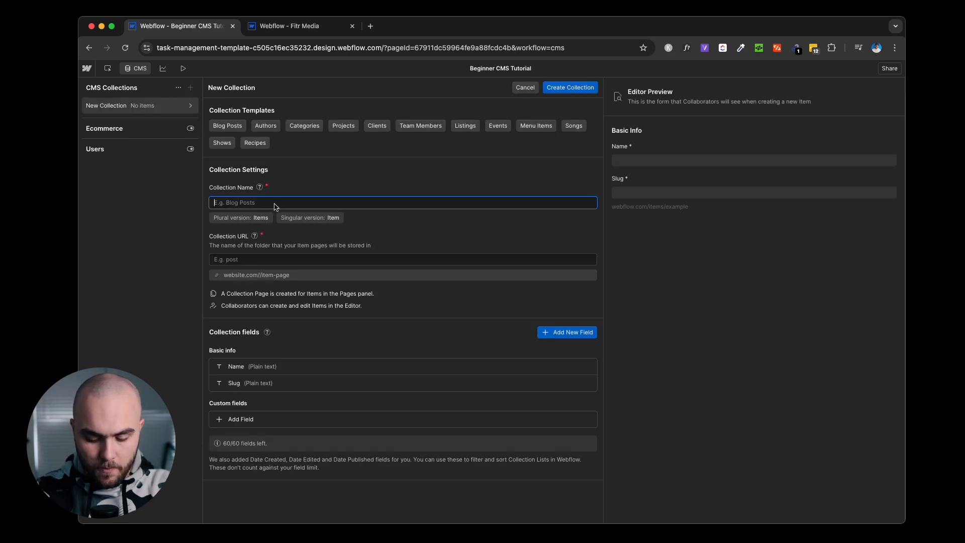
{"action": "type", "text": "Blog"}
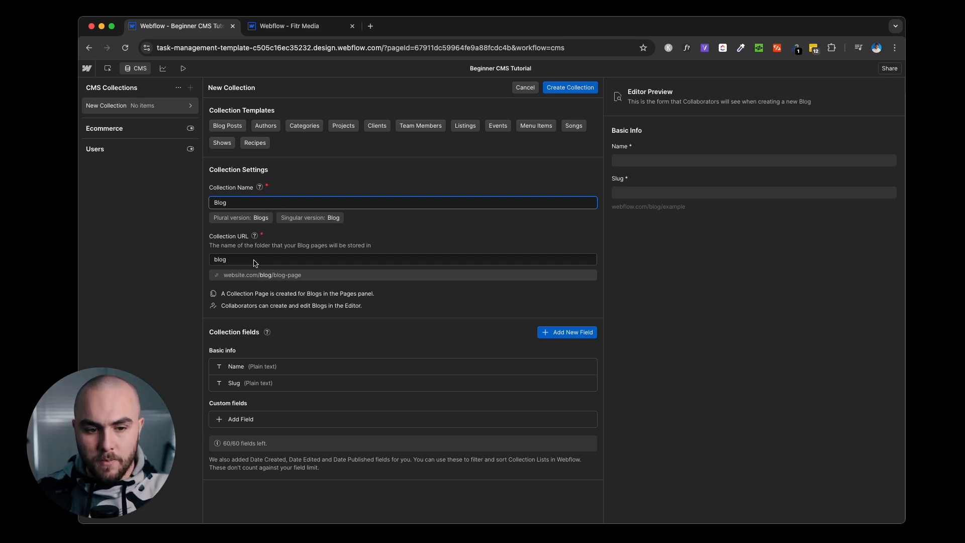
{"action": "double_click", "coordinate": [228, 263]}
{"action": "type", "text": "post"}
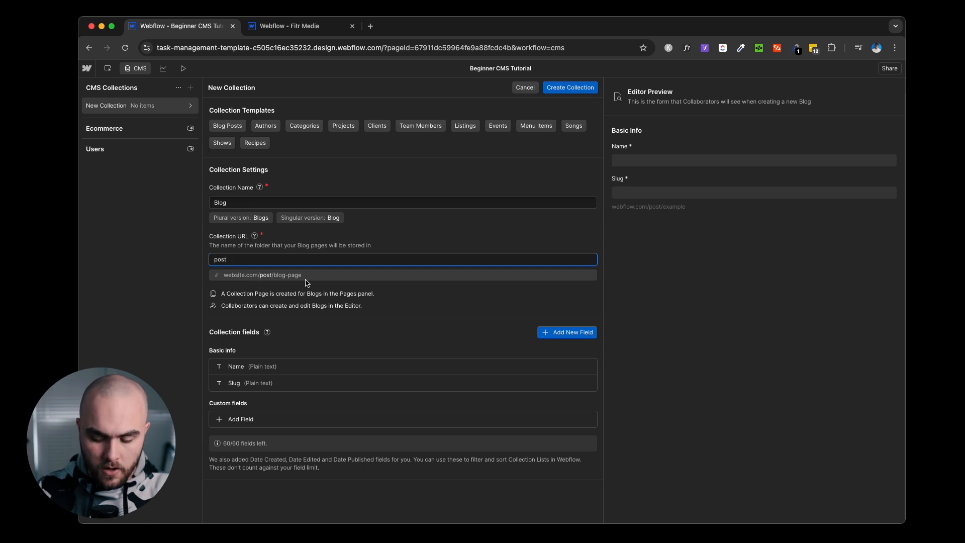
{"action": "key", "text": "super+a"}
{"action": "type", "text": "blog"}
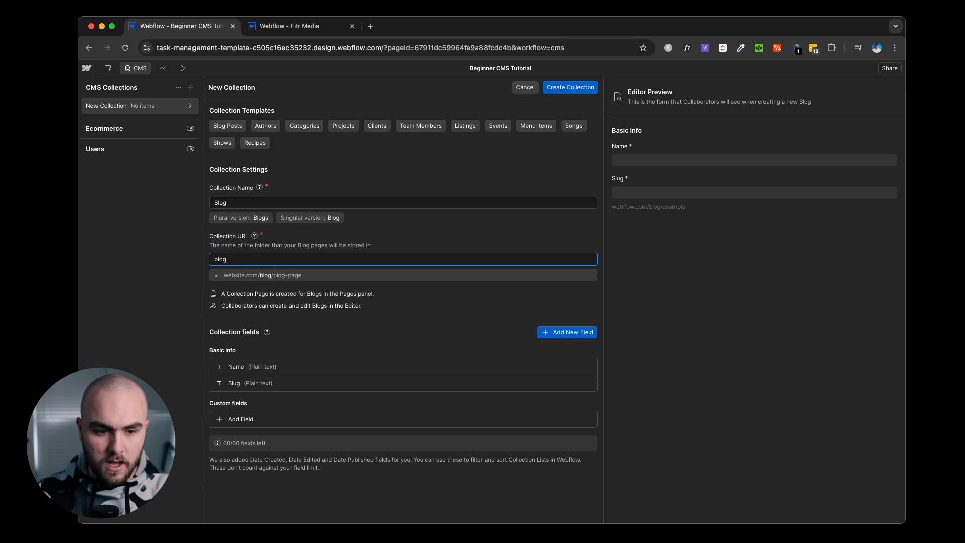
{"action": "left_click", "coordinate": [285, 286]}
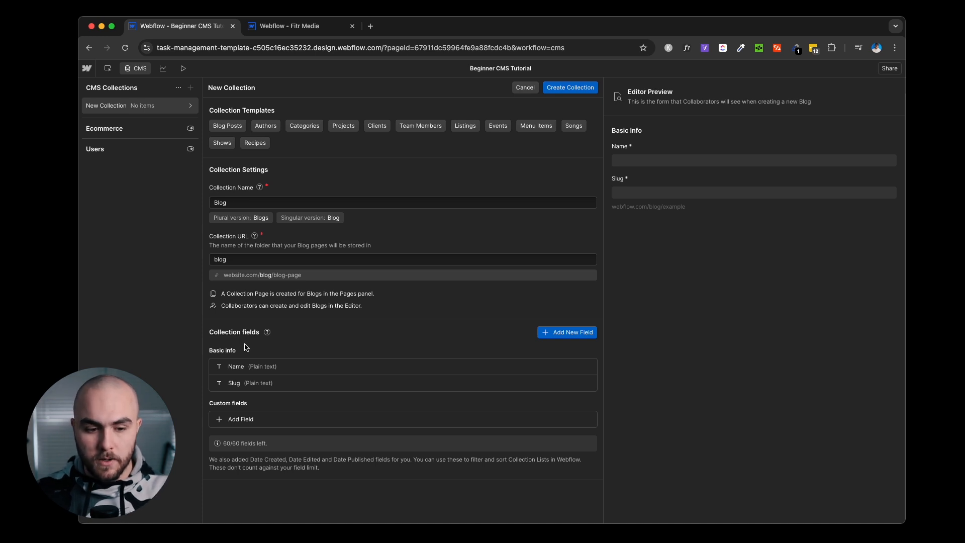
Add a rich-text field labelled Blog Body Text.
{"action": "left_click", "coordinate": [255, 418]}
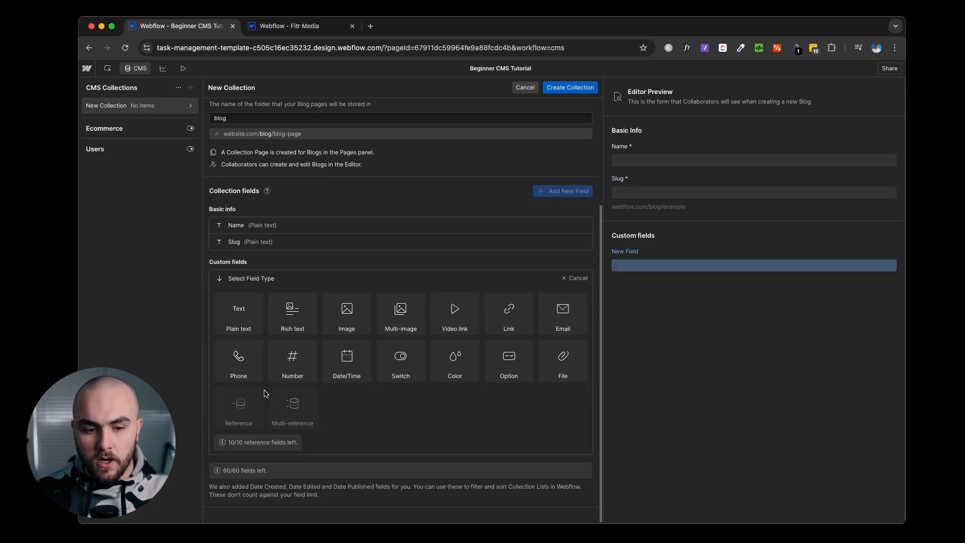
{"action": "mouse_move", "coordinate": [270, 378]}
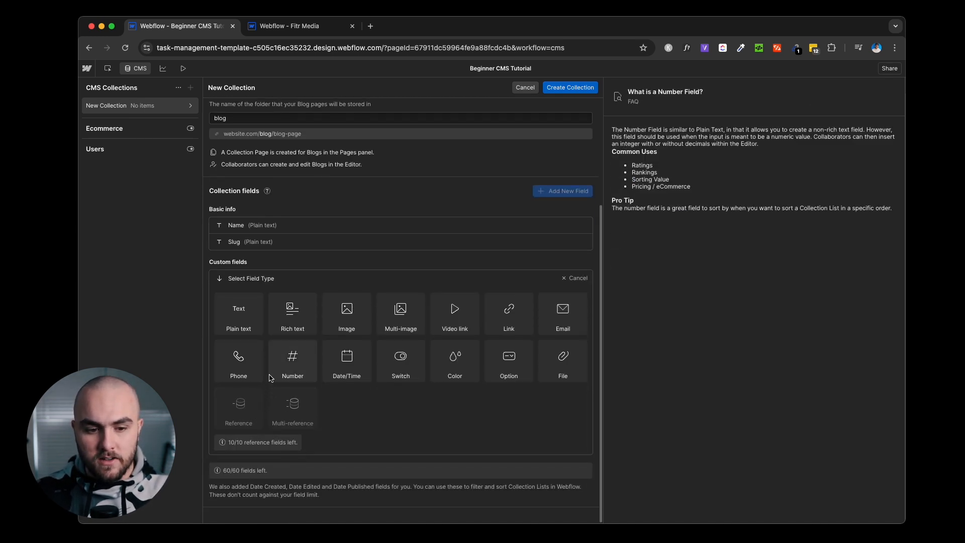
{"action": "left_click", "coordinate": [286, 331]}
{"action": "type", "text": "Bl"}
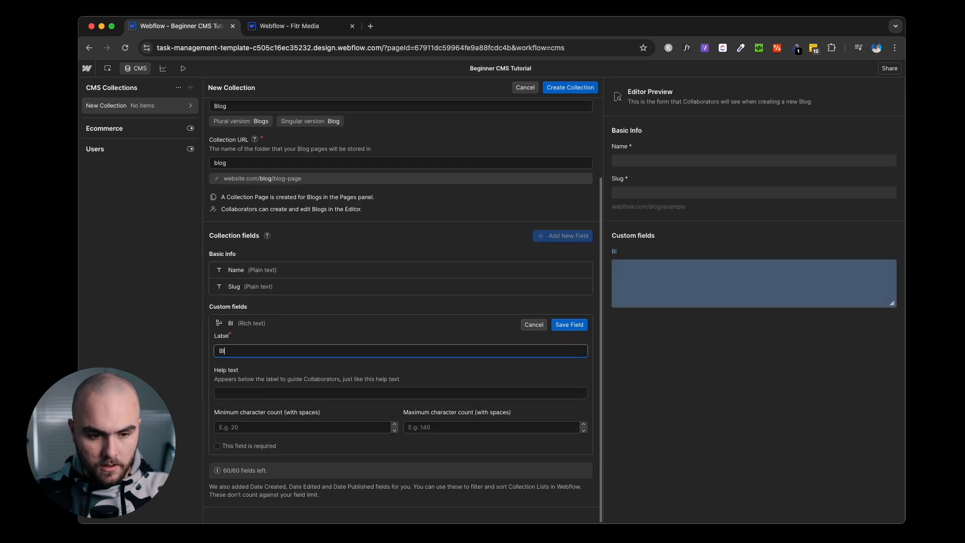
{"action": "type", "text": "og Body Text"}
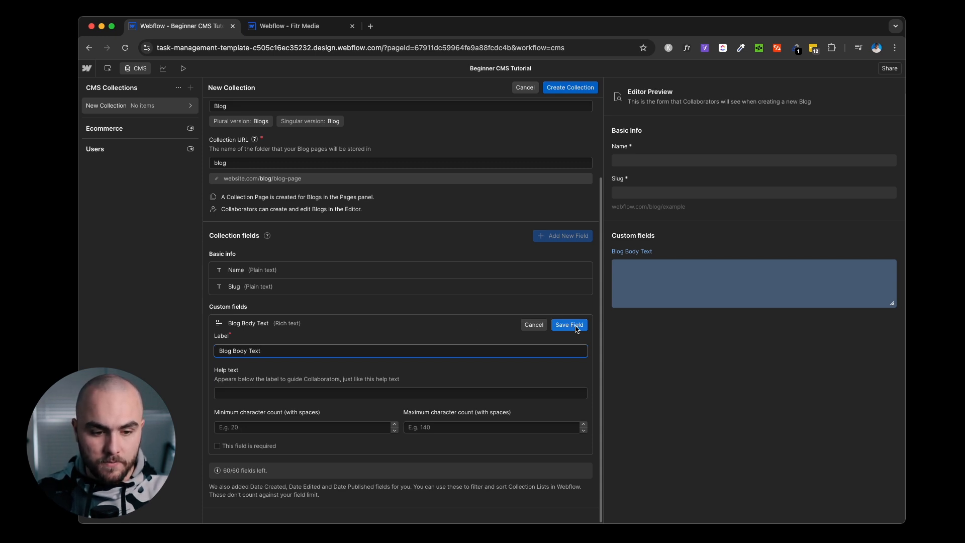
Give it help text 'This is where we'll write the blog post.', make it required, and save.
{"action": "left_click", "coordinate": [252, 394]}
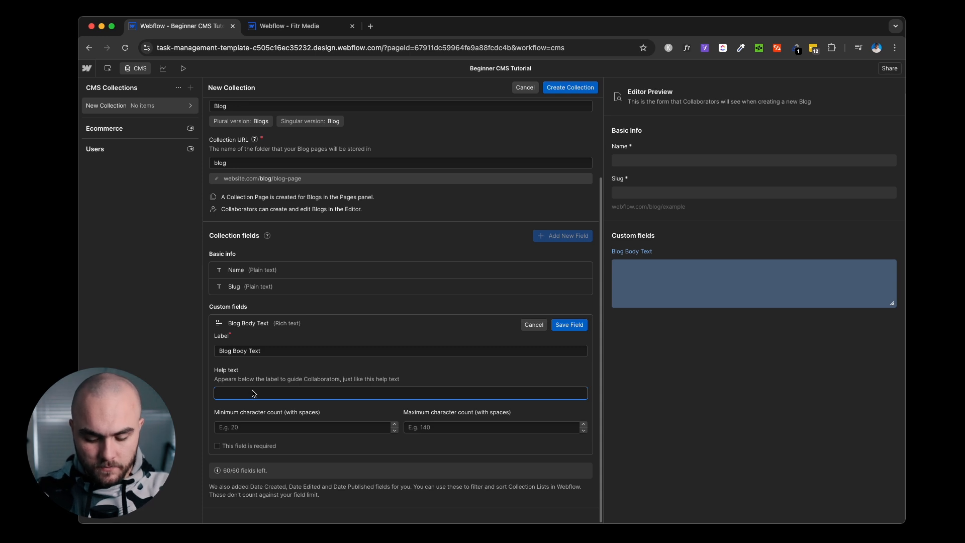
{"action": "type", "text": "This is where we'll write the blog post."}
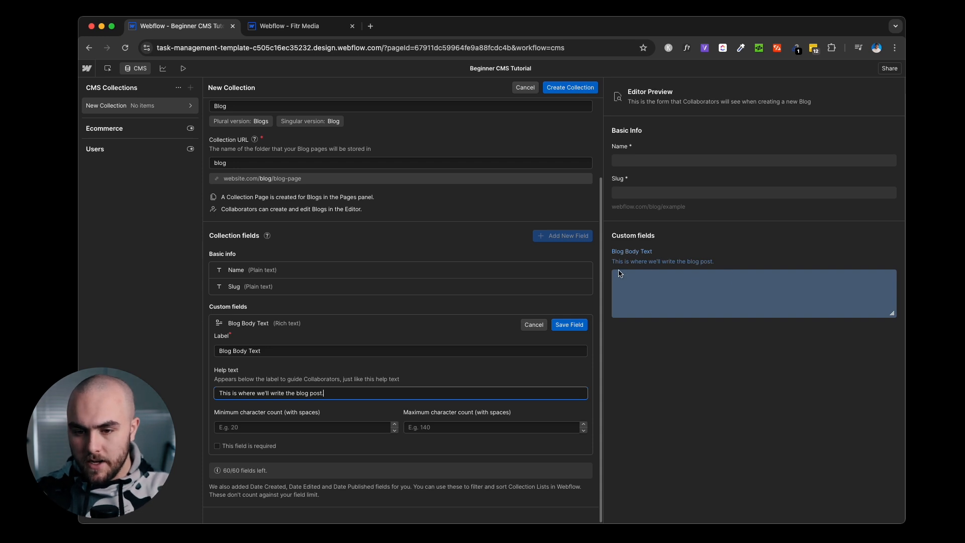
{"action": "type", "text": "cecececdcedcedcecedce"}
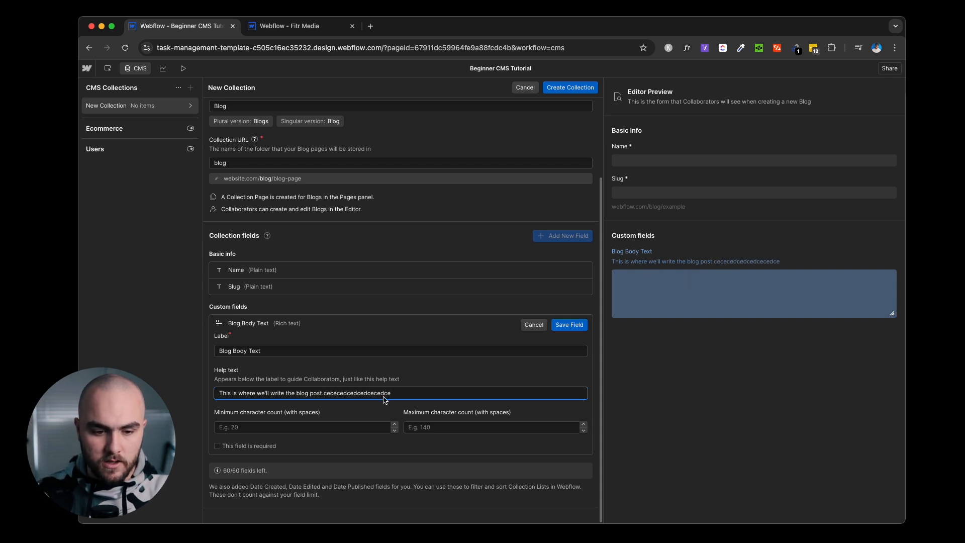
{"action": "left_click_drag", "start_coordinate": [324, 396], "coordinate": [403, 397]}
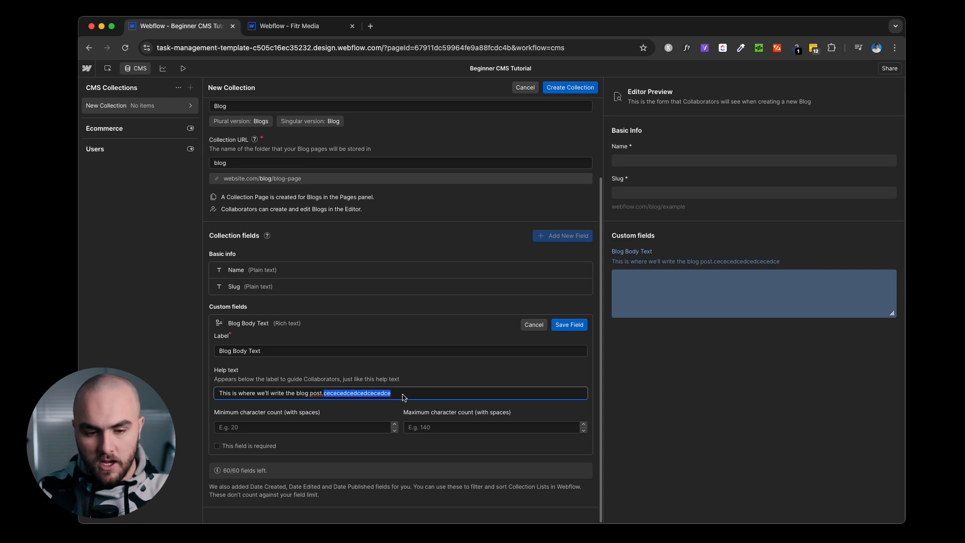
{"action": "key", "text": "BackSpace"}
{"action": "left_click", "coordinate": [410, 407]}
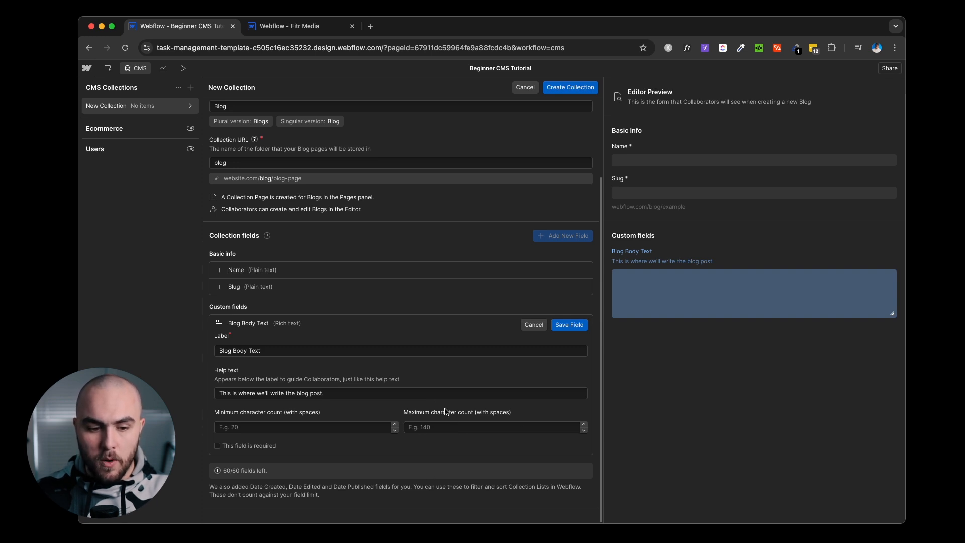
{"action": "left_click", "coordinate": [219, 447]}
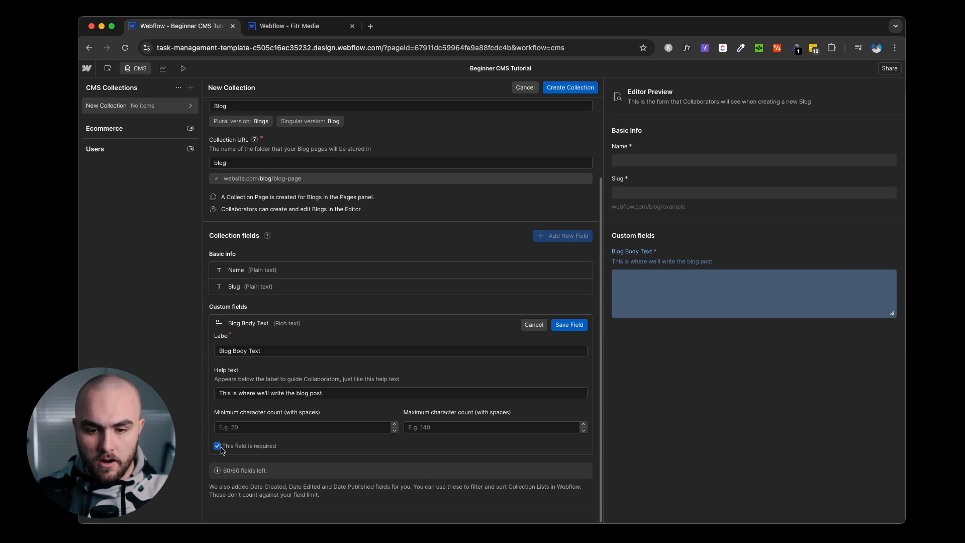
{"action": "left_click", "coordinate": [569, 325]}
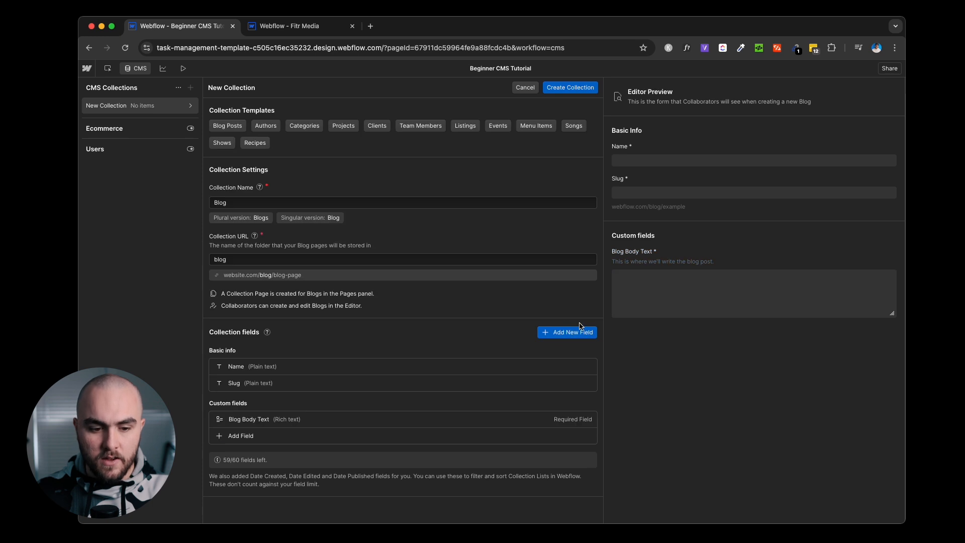
Add an image field named Main Image.
{"action": "left_click", "coordinate": [232, 436]}
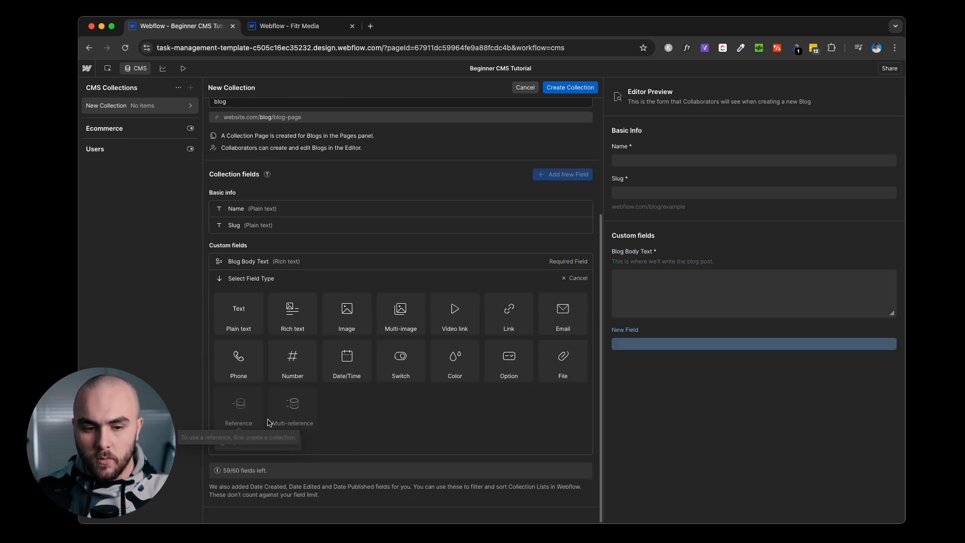
{"action": "left_click", "coordinate": [345, 324]}
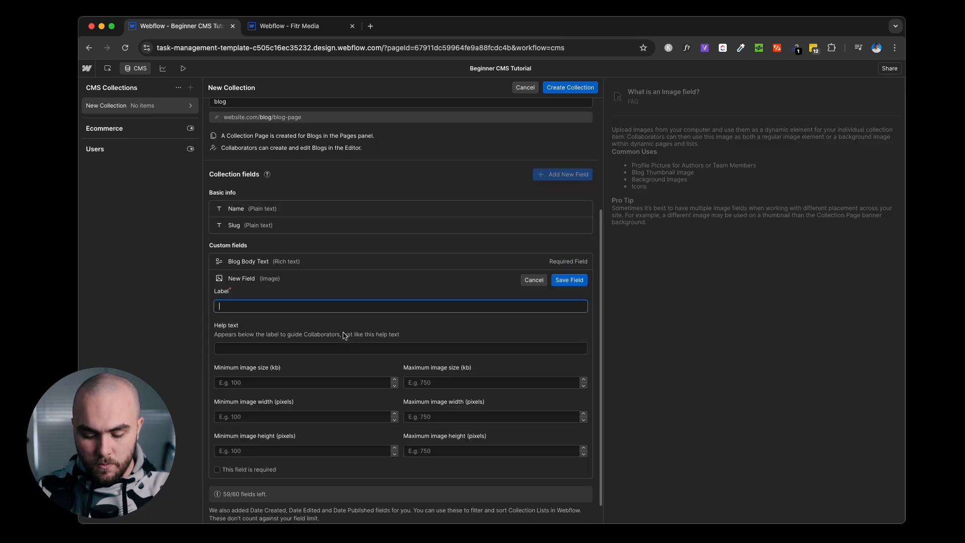
{"action": "type", "text": "Main Image"}
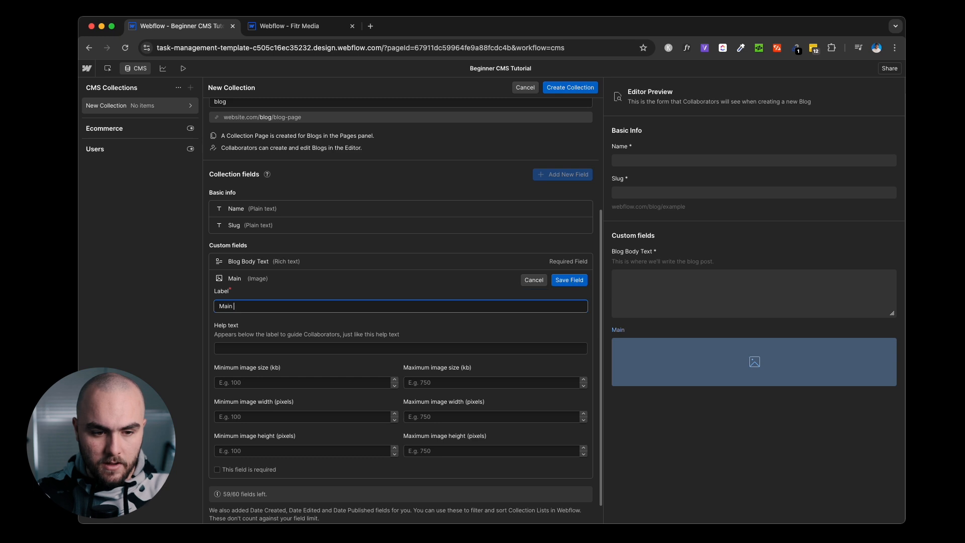
{"action": "left_click", "coordinate": [569, 280]}
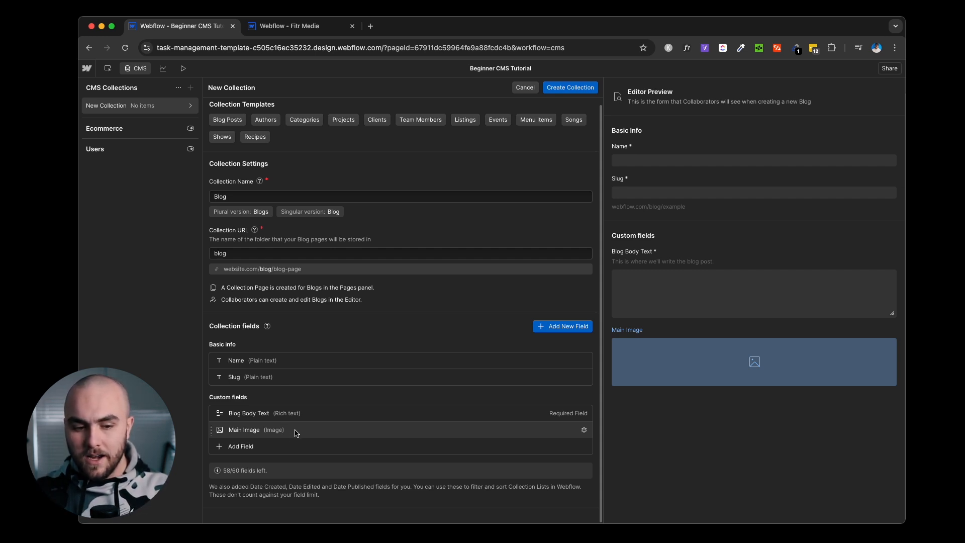
Add a second image field named Thumbnail Image.
{"action": "left_click", "coordinate": [258, 446]}
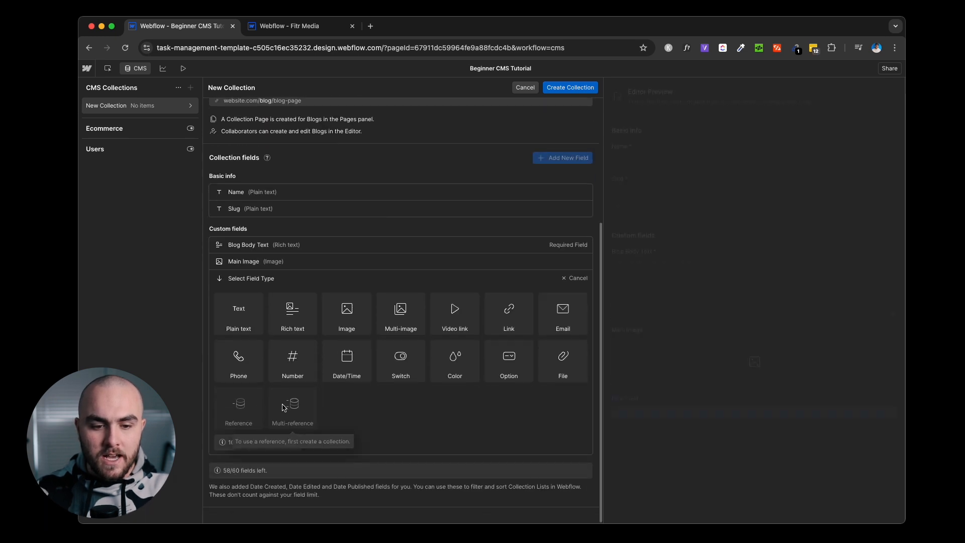
{"action": "left_click", "coordinate": [360, 310]}
{"action": "type", "text": "Thumbnal"}
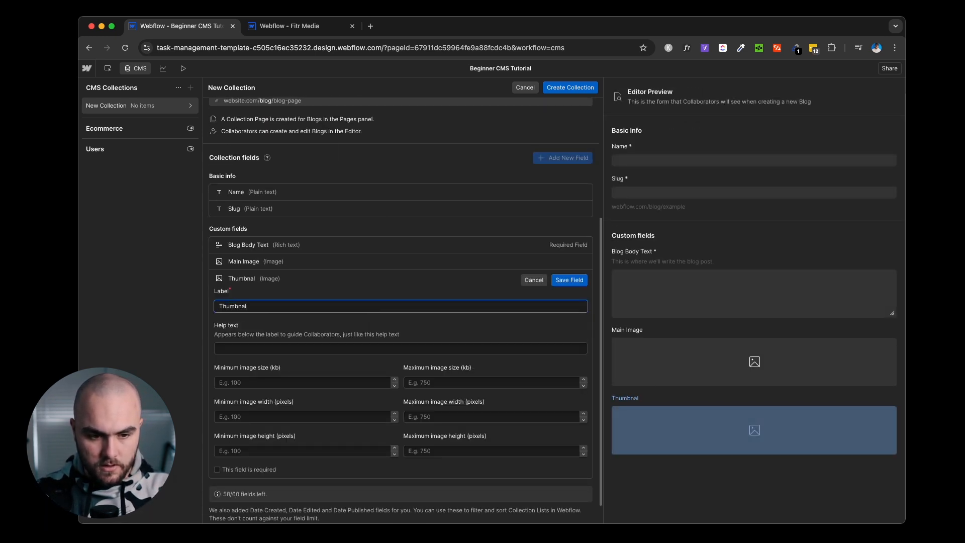
{"action": "key", "text": "BackSpace"}
{"action": "type", "text": "il Image"}
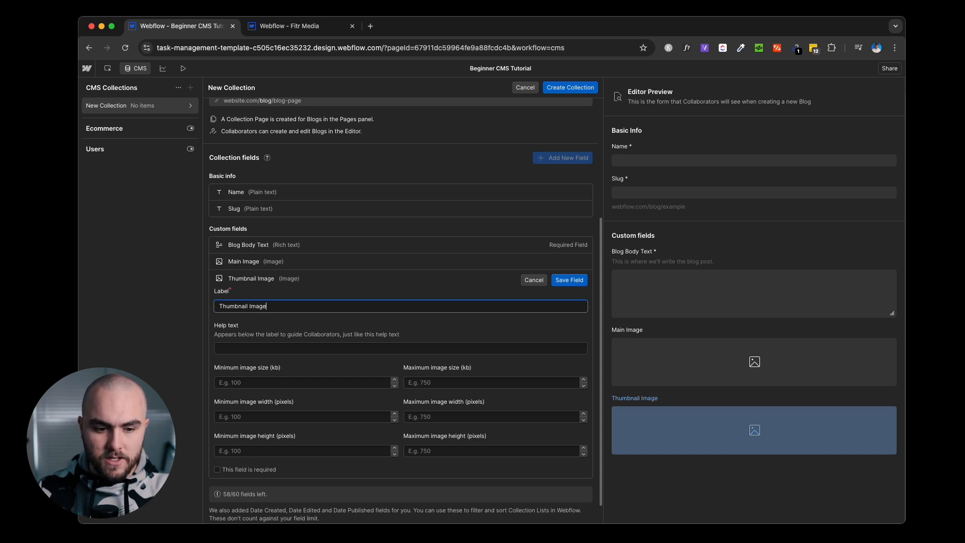
{"action": "key", "text": "Return"}
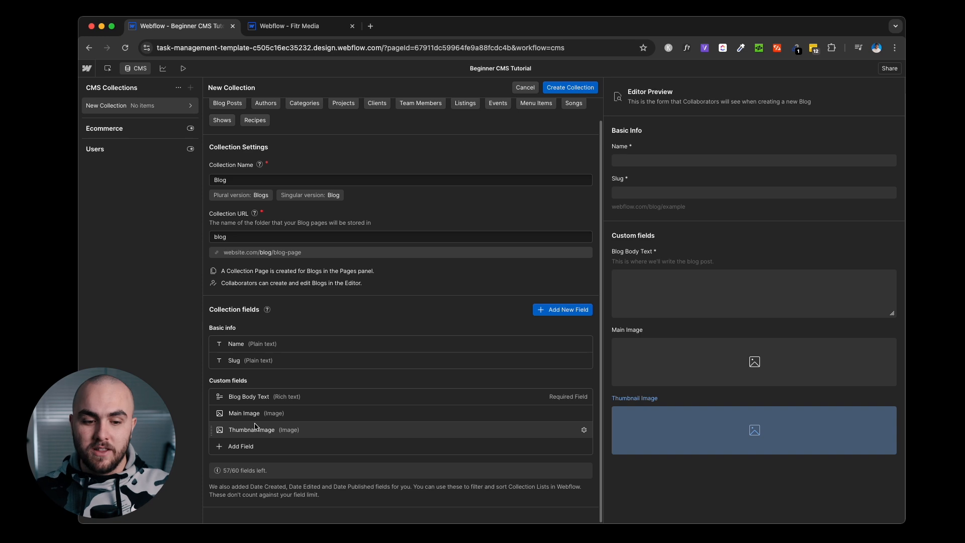
Start adding a fourth custom field to the Blog collection.
{"action": "left_click", "coordinate": [308, 447]}
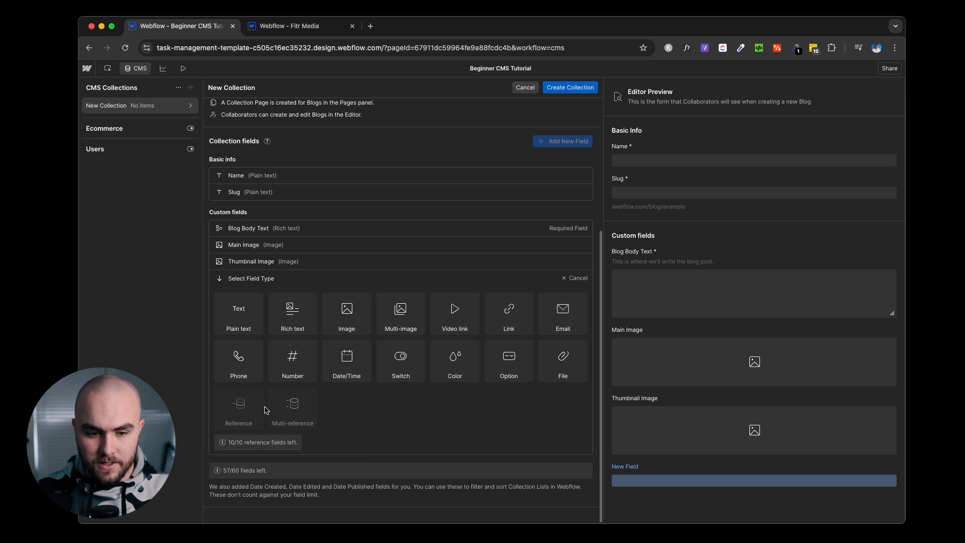
Add a switch field 'Hide from site' with help text 'When toggled on, this will hide the post from the website.'.
{"action": "mouse_move", "coordinate": [412, 362]}
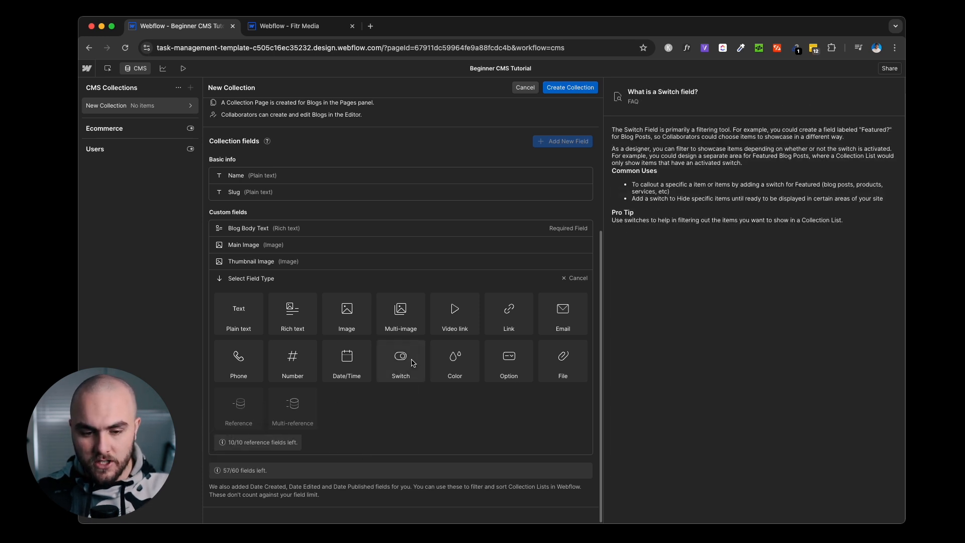
{"action": "left_click", "coordinate": [412, 363]}
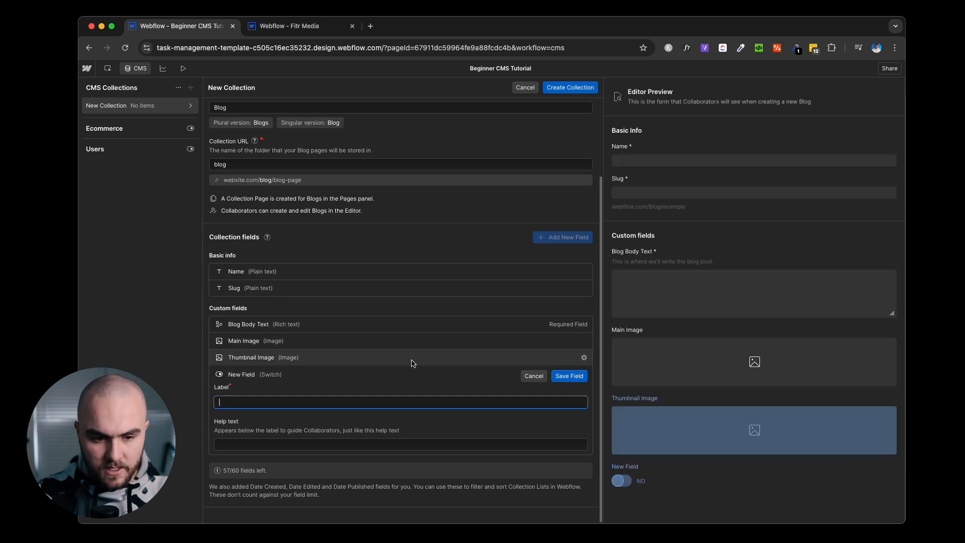
{"action": "type", "text": "Hide from "}
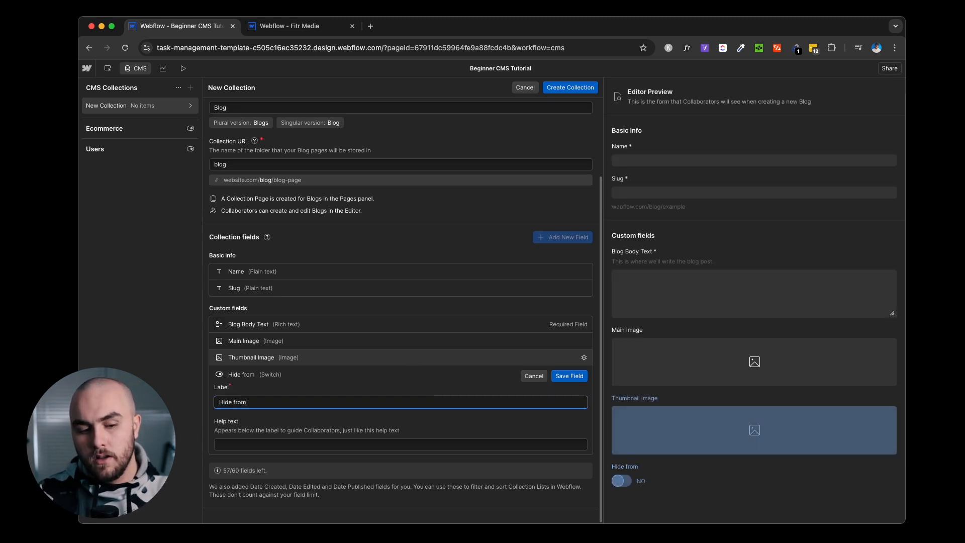
{"action": "type", "text": "blog"}
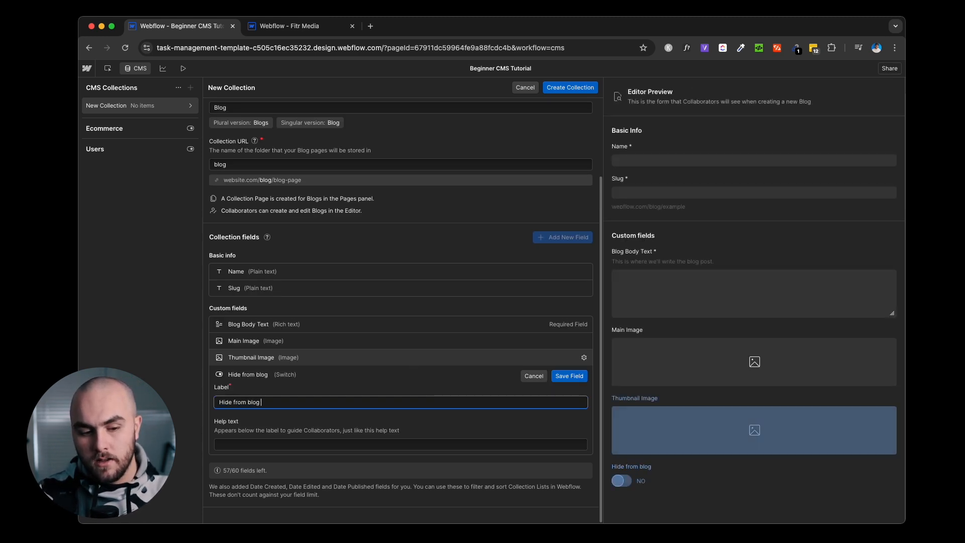
{"action": "key", "text": "BackSpace"}
{"action": "key", "text": "BackSpace"}
{"action": "key", "text": "BackSpace"}
{"action": "key", "text": "BackSpace"}
{"action": "type", "text": "site"}
{"action": "key", "text": "Tab"}
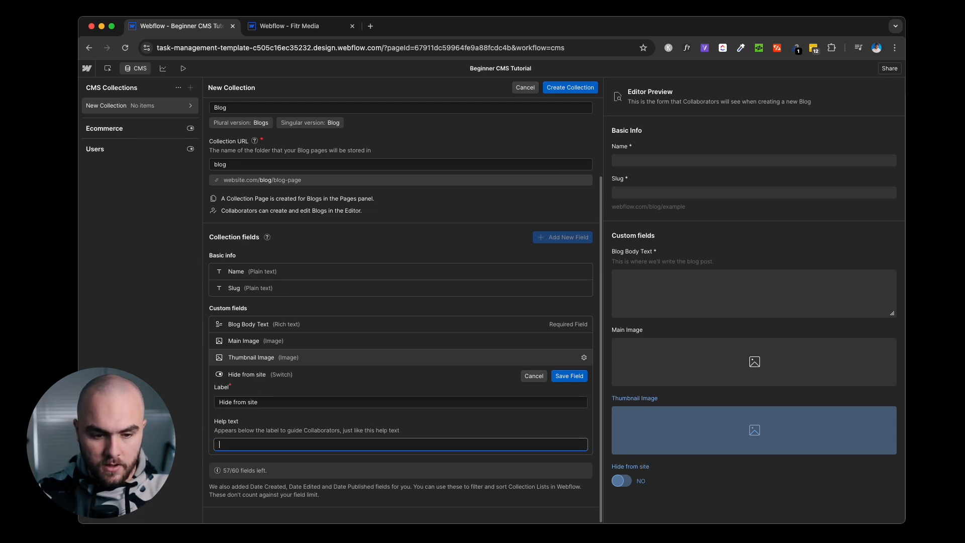
{"action": "type", "text": "When"}
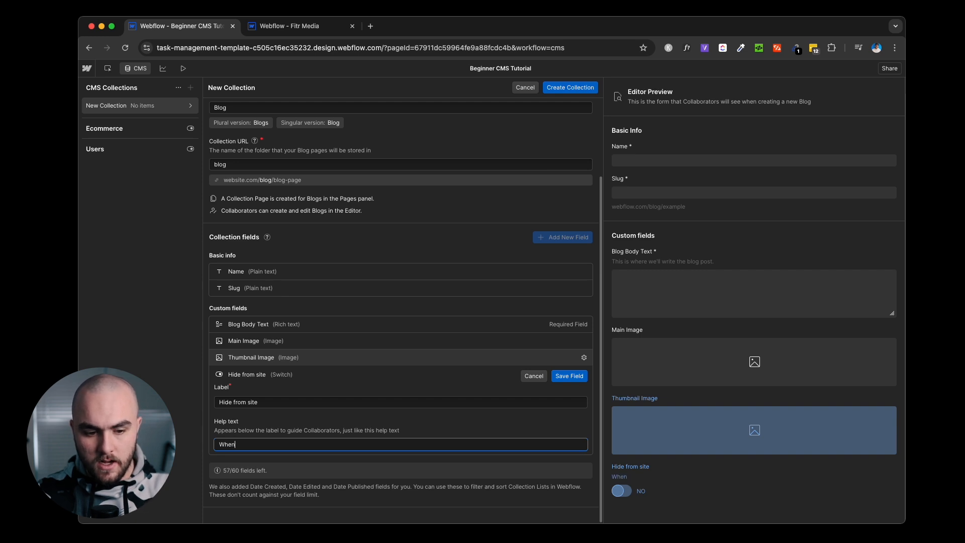
{"action": "type", "text": " toggled on, this will hide"}
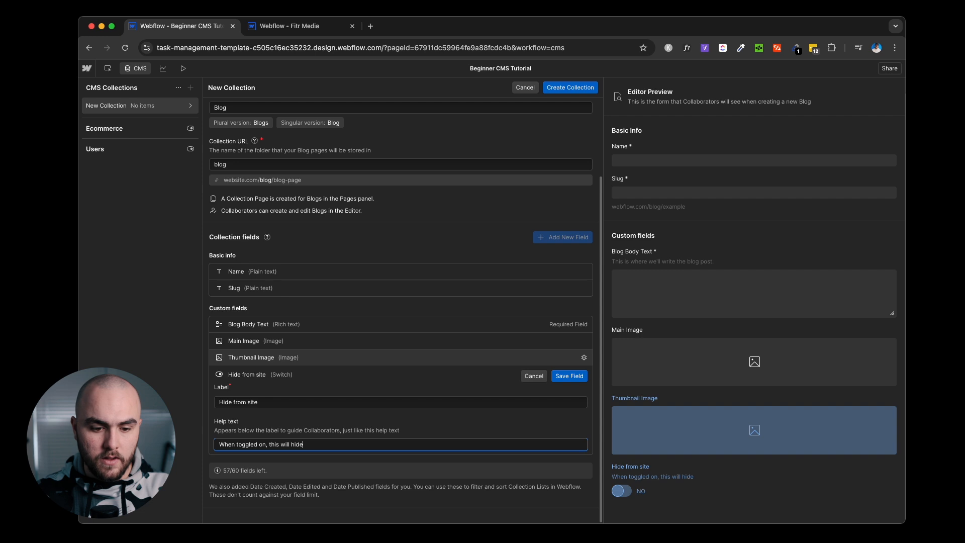
{"action": "type", "text": " the post from the website."}
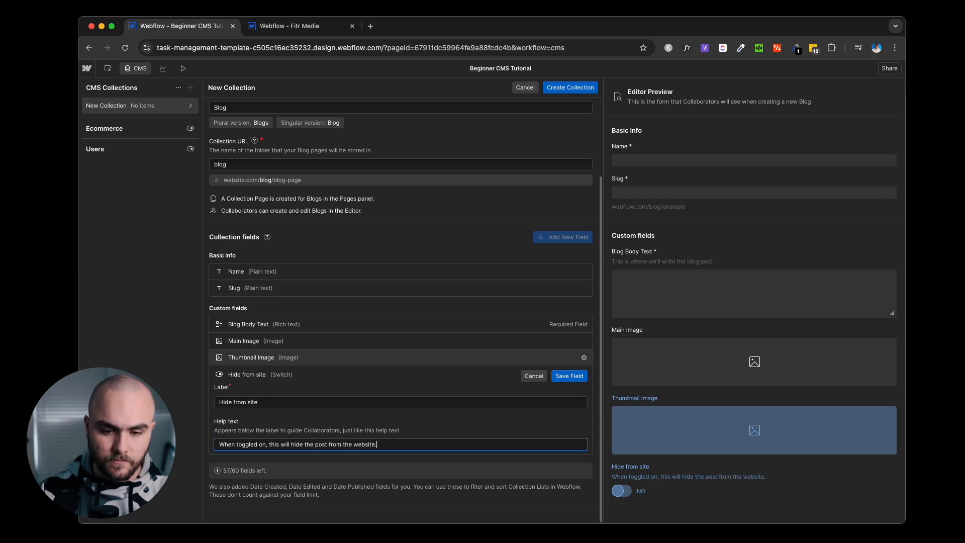
{"action": "left_click", "coordinate": [569, 376]}
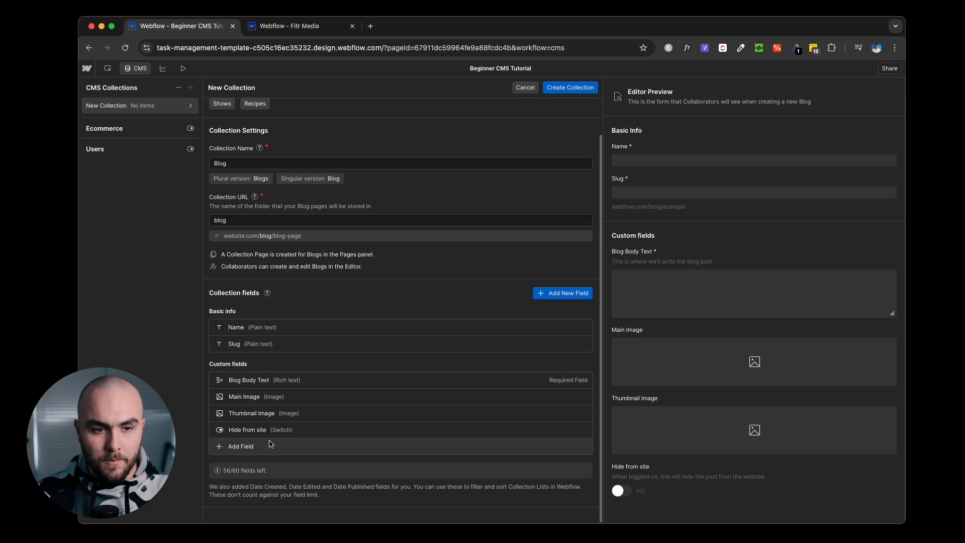
Create the Blog collection and save the pending changes.
{"action": "left_click", "coordinate": [587, 91]}
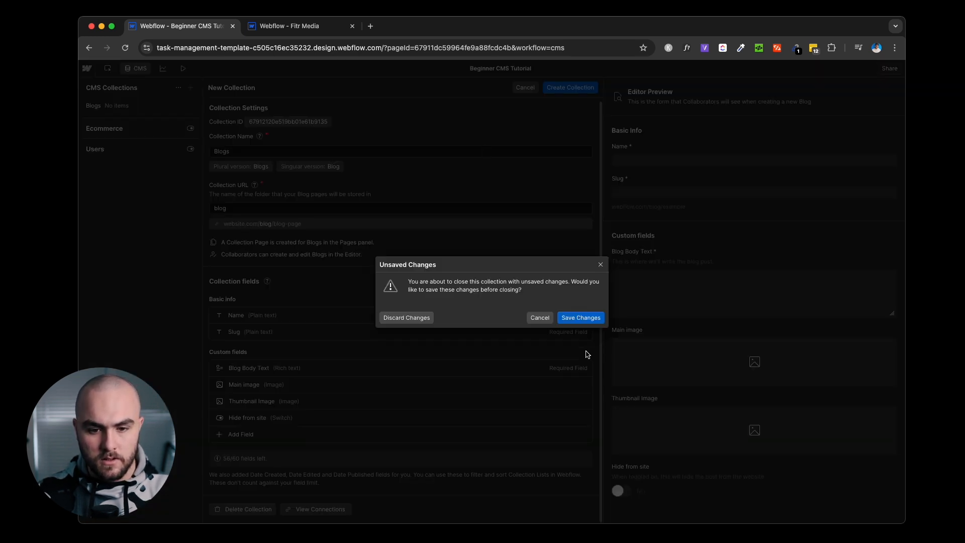
{"action": "left_click", "coordinate": [582, 322]}
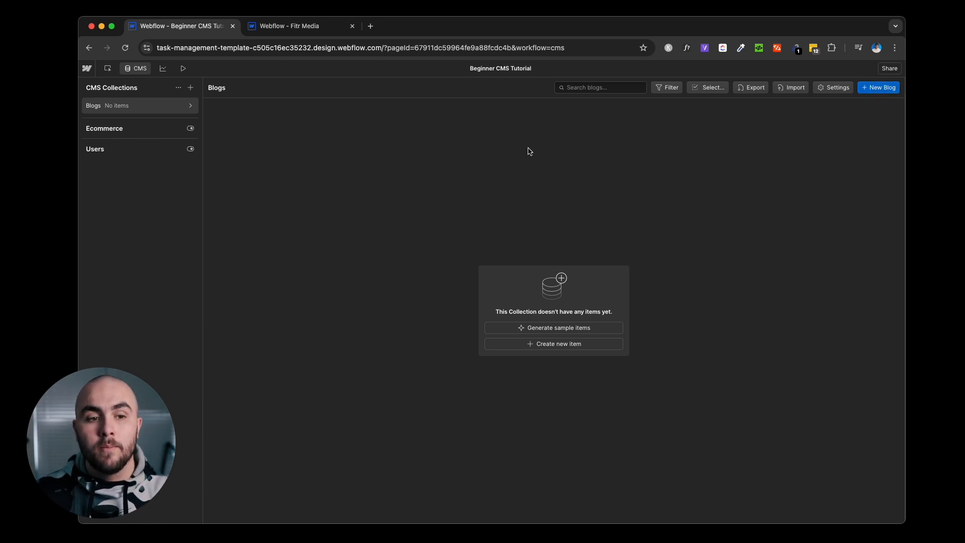
Try the Blog Posts collection template, discard it, and open the Blogs collection settings.
{"action": "left_click", "coordinate": [191, 88]}
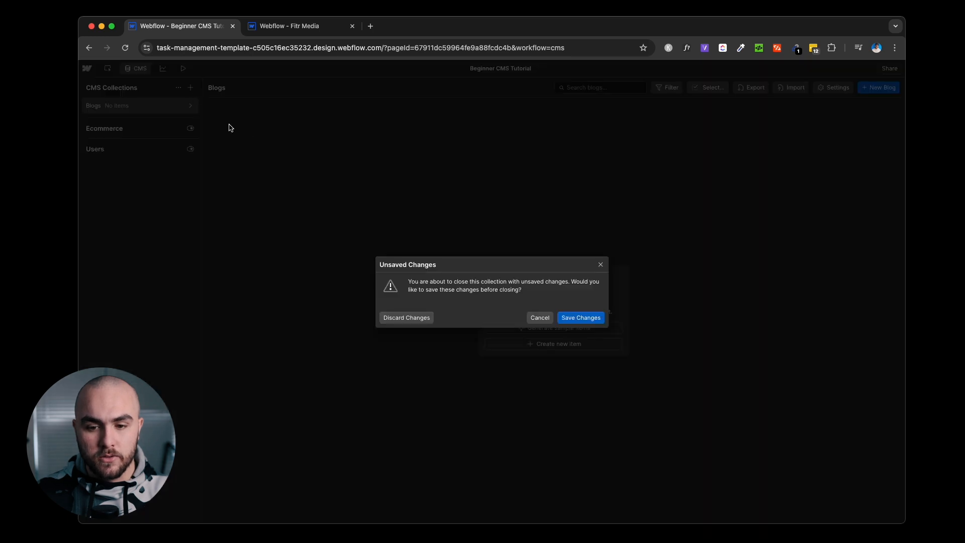
{"action": "left_click", "coordinate": [587, 316]}
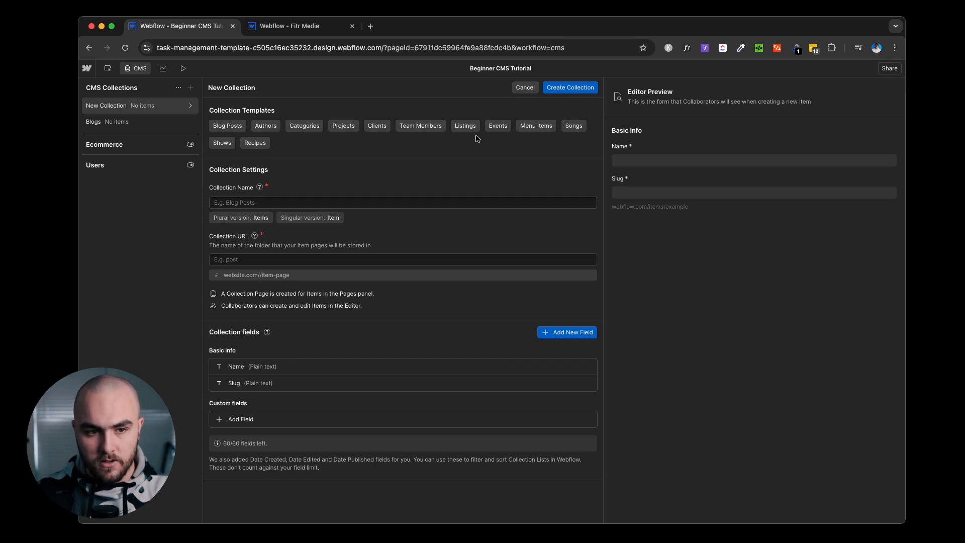
{"action": "left_click", "coordinate": [223, 130]}
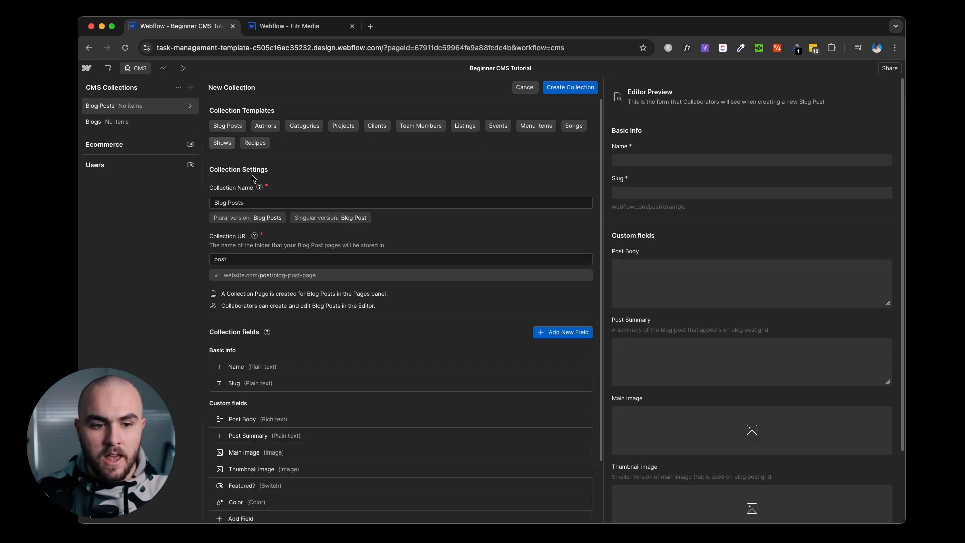
{"action": "scroll", "coordinate": [347, 226], "scroll_direction": "down", "scroll_amount": 3}
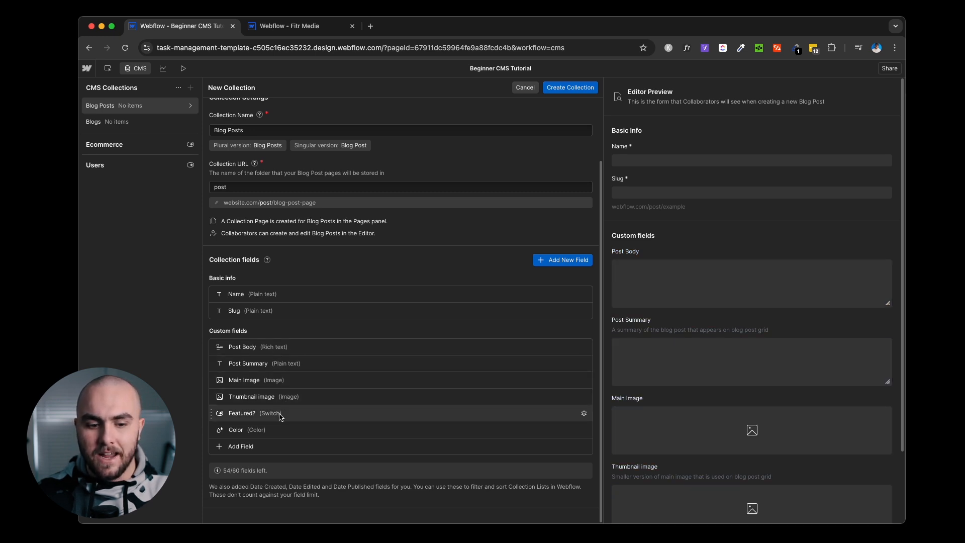
{"action": "left_click", "coordinate": [526, 87]}
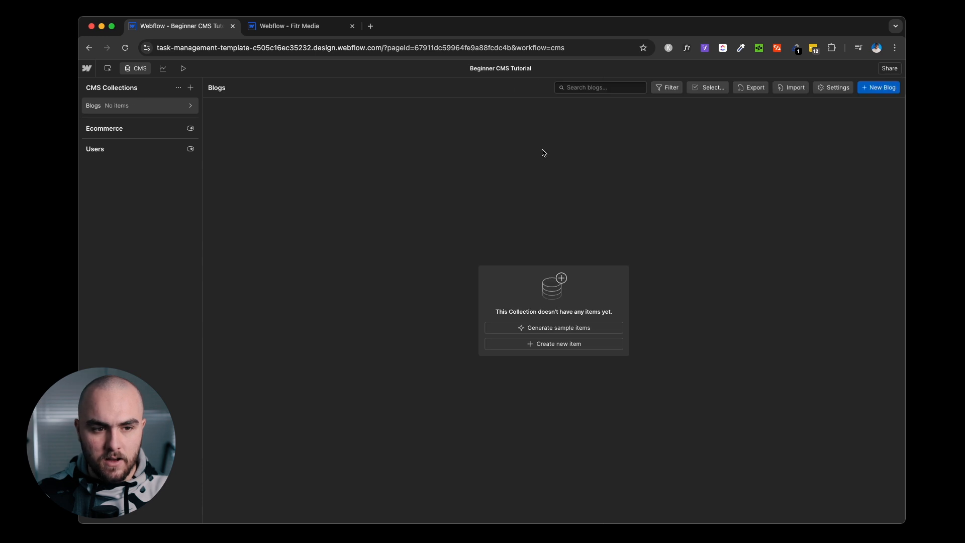
{"action": "left_click", "coordinate": [191, 106]}
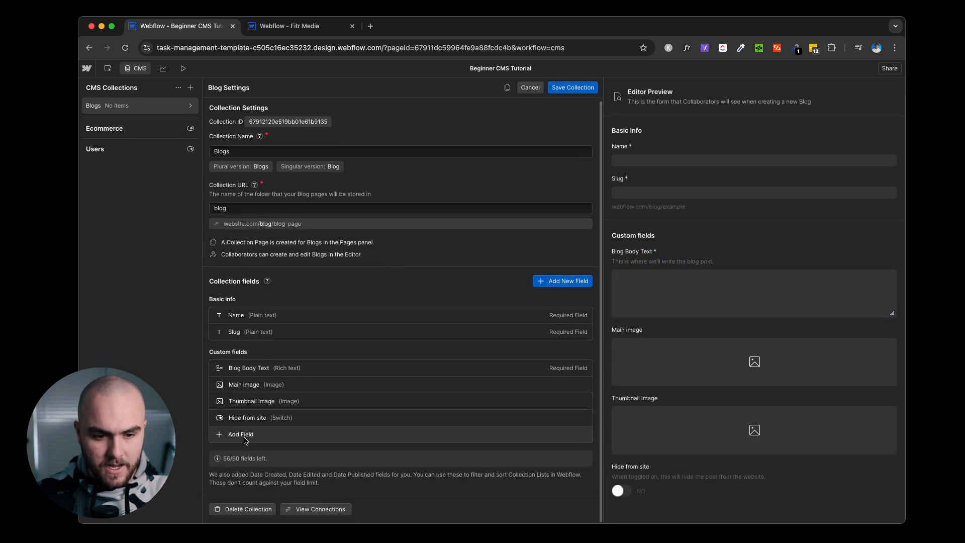
Add a multi-line plain-text field 'Post Summary' with help text describing the blog index summary.
{"action": "left_click", "coordinate": [236, 436]}
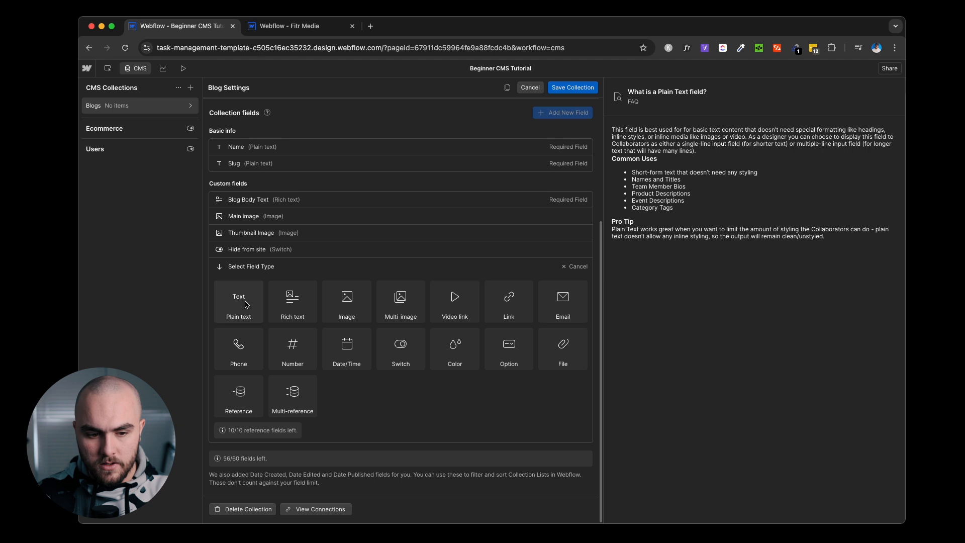
{"action": "left_click", "coordinate": [245, 303]}
{"action": "left_click", "coordinate": [247, 387]}
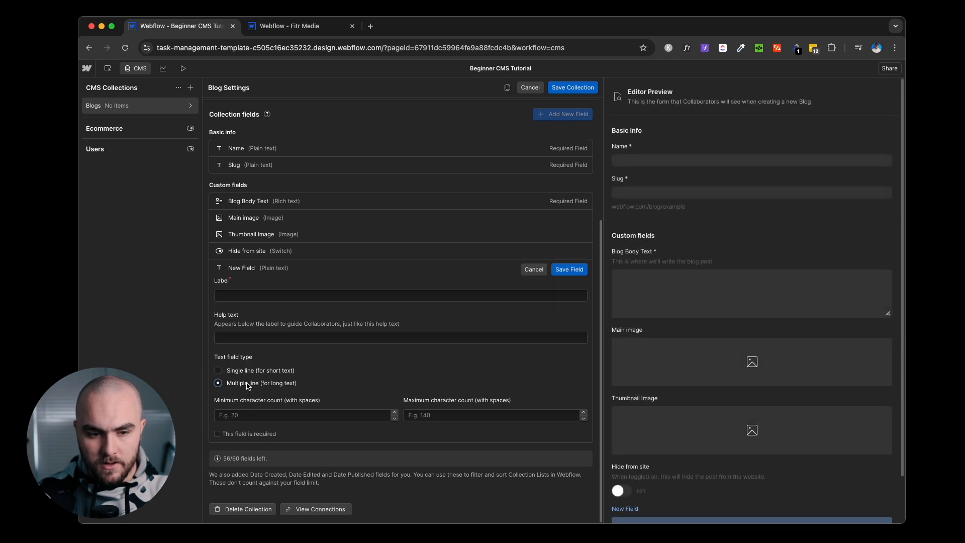
{"action": "left_click", "coordinate": [255, 301]}
{"action": "type", "text": "Post Summary"}
{"action": "left_click", "coordinate": [255, 338]}
{"action": "type", "text": "This"}
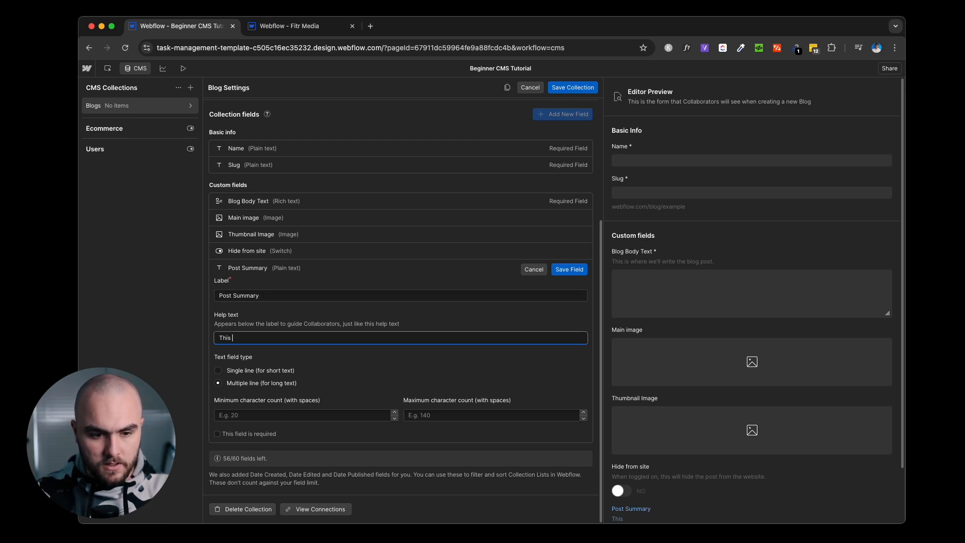
{"action": "type", "text": " is a summary"}
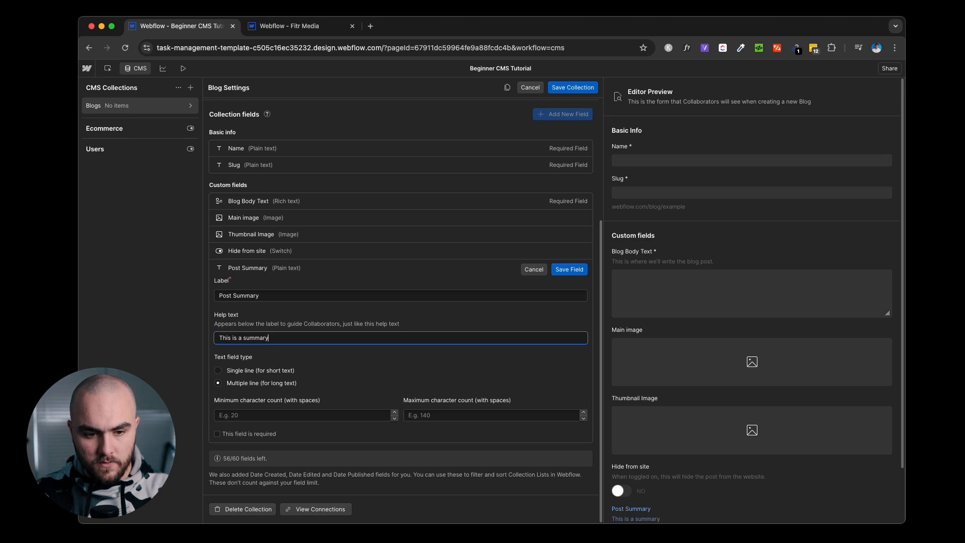
{"action": "type", "text": " of the blog pos"}
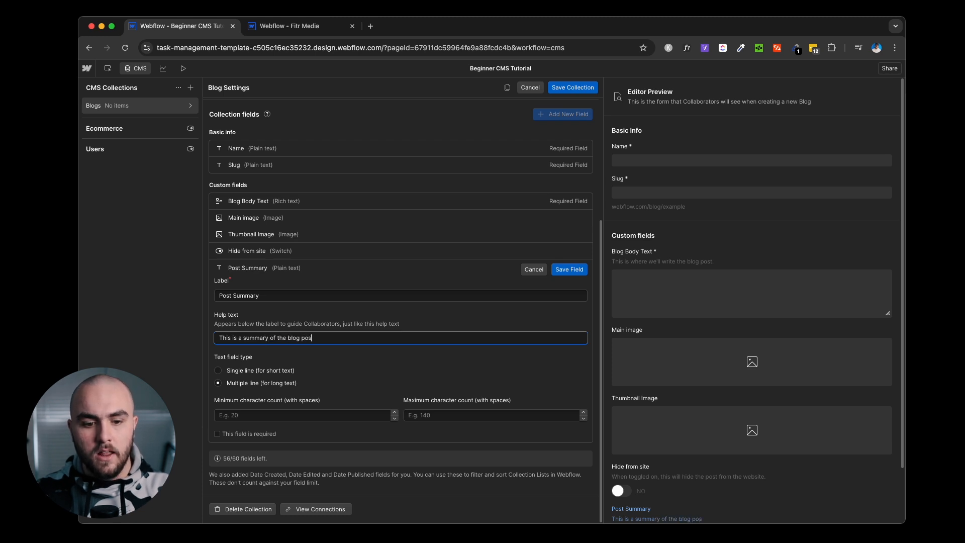
{"action": "type", "text": "t that will sho"}
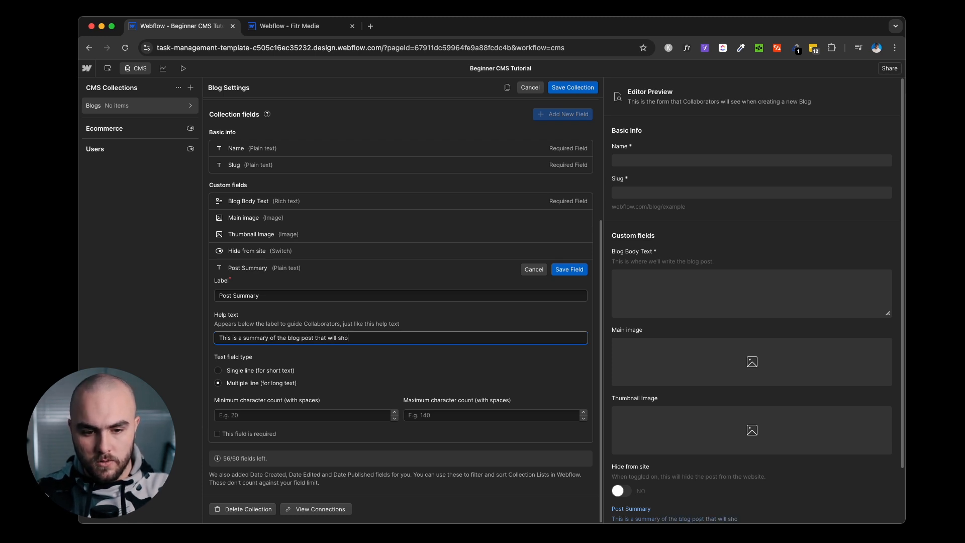
{"action": "type", "text": "w on the blog index page."}
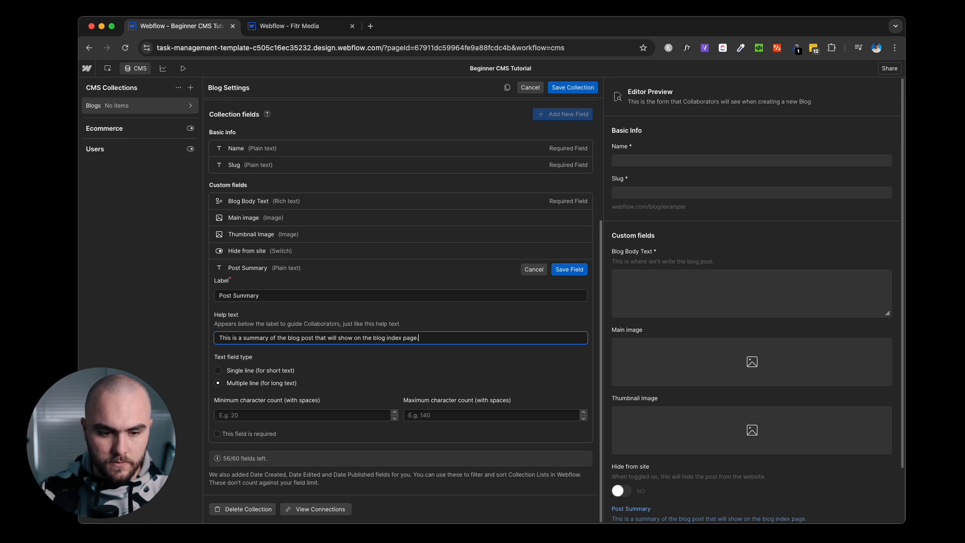
Save Post Summary, move it above Blog Body Text, and save the Blogs collection.
{"action": "left_click", "coordinate": [562, 272]}
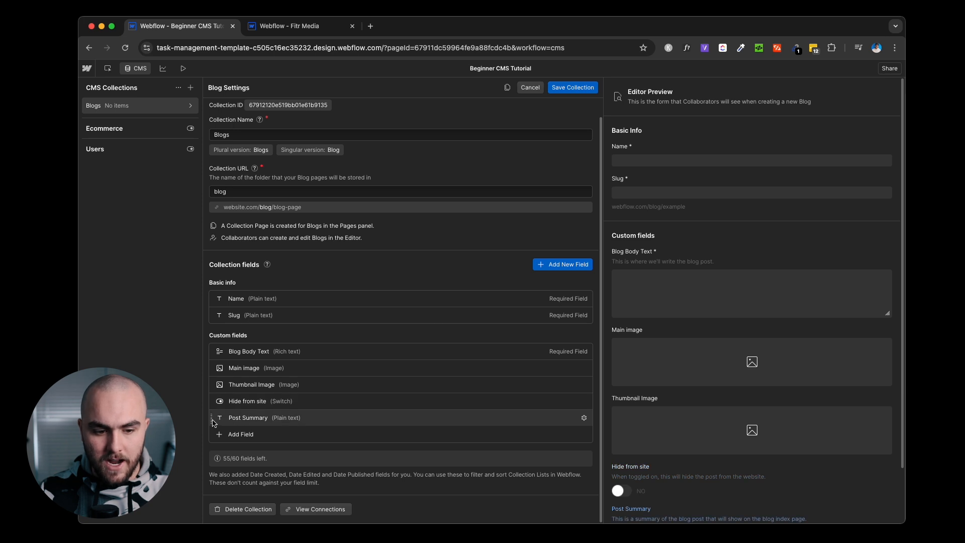
{"action": "left_click_drag", "start_coordinate": [213, 422], "coordinate": [218, 355]}
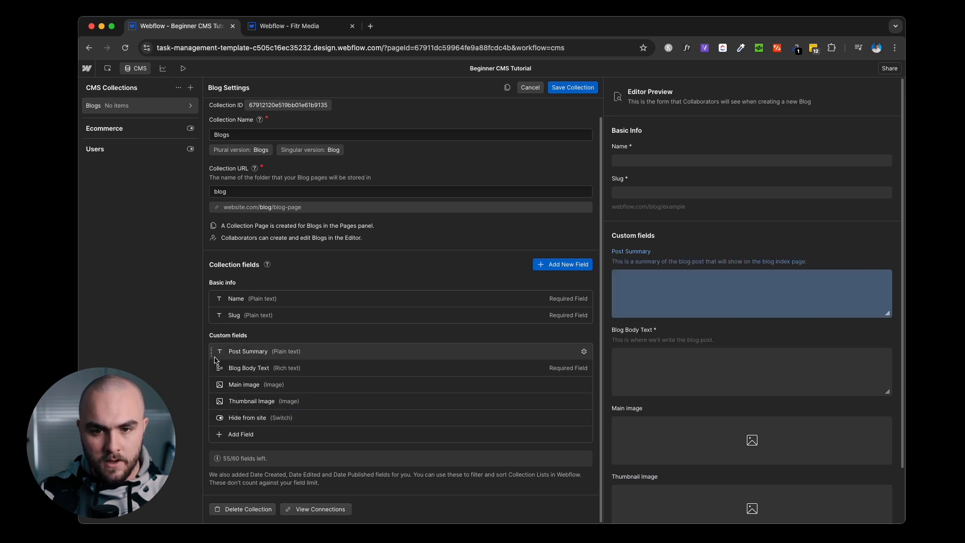
{"action": "left_click", "coordinate": [570, 85]}
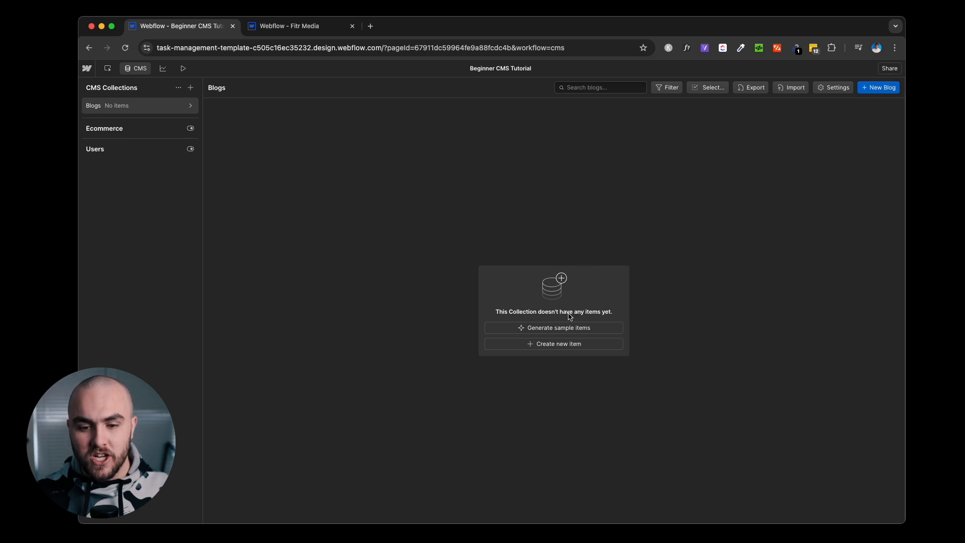
Generate 10 sample Blogs items from a prompt for helpful task-management articles.
{"action": "left_click", "coordinate": [591, 331]}
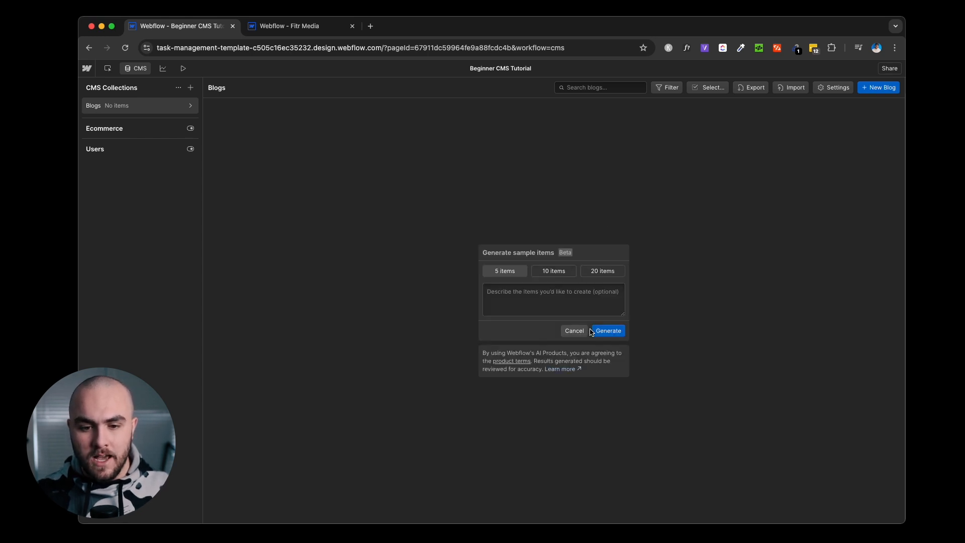
{"action": "left_click", "coordinate": [555, 272]}
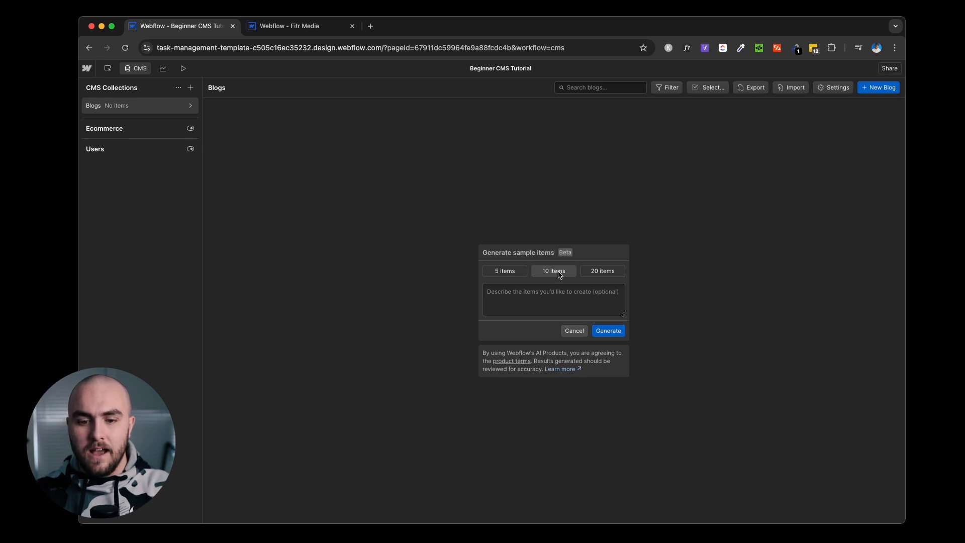
{"action": "left_click", "coordinate": [543, 302]}
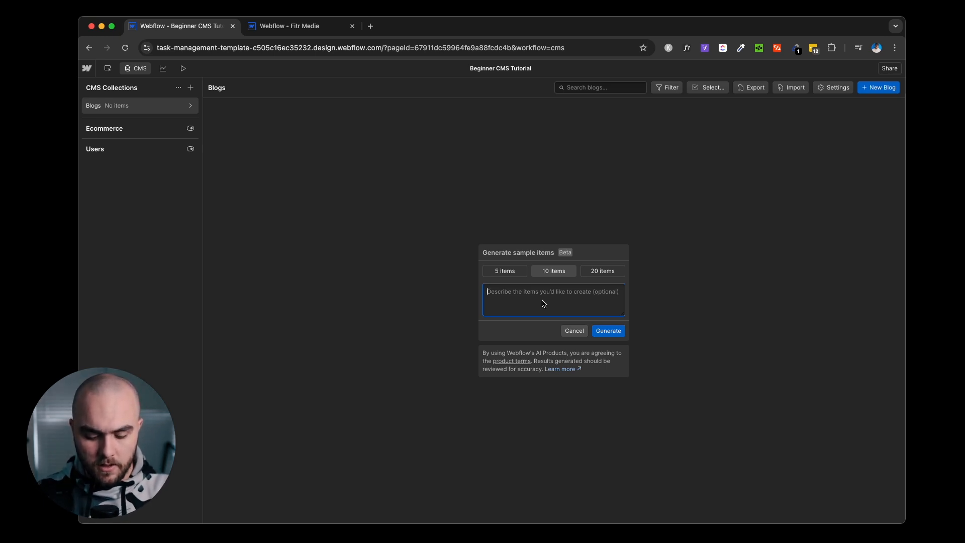
{"action": "type", "text": "Help"}
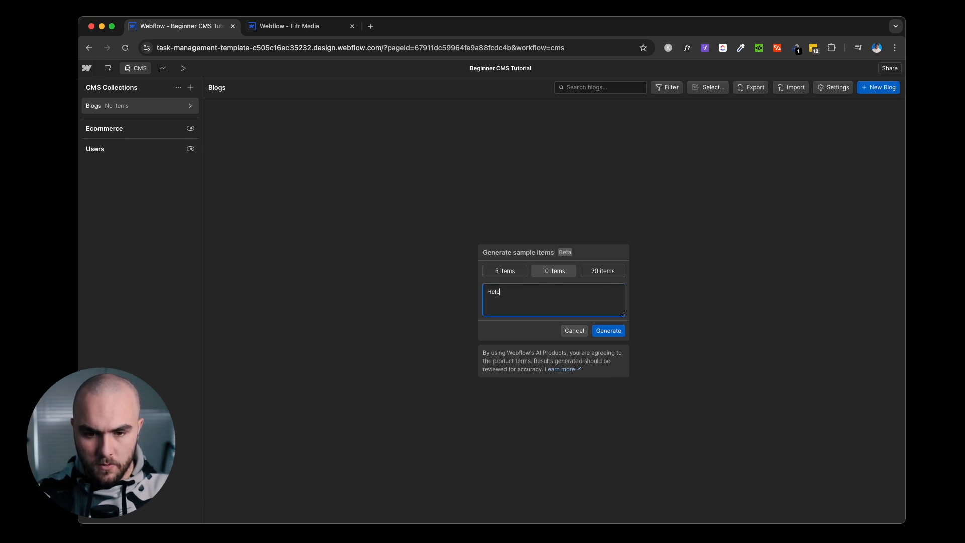
{"action": "type", "text": "ofull artic"}
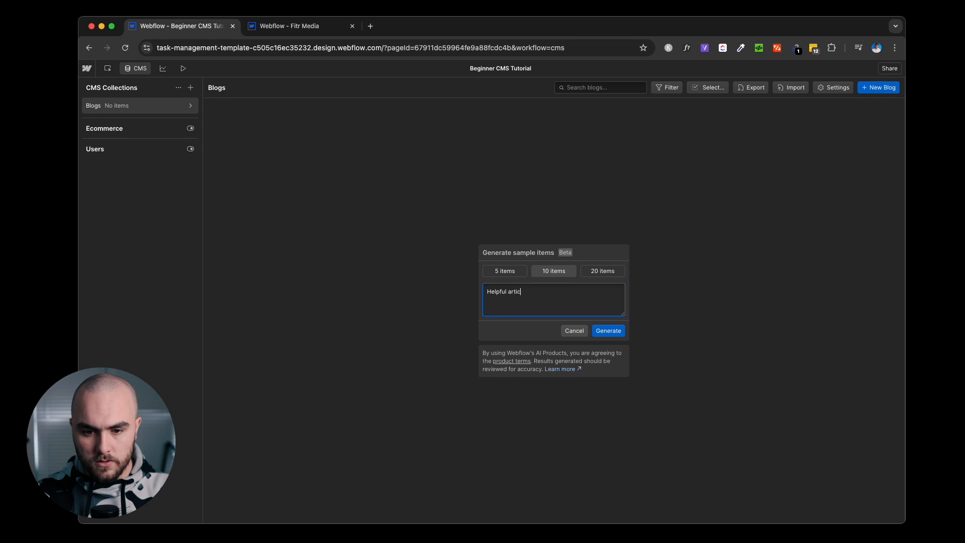
{"action": "type", "text": "management."}
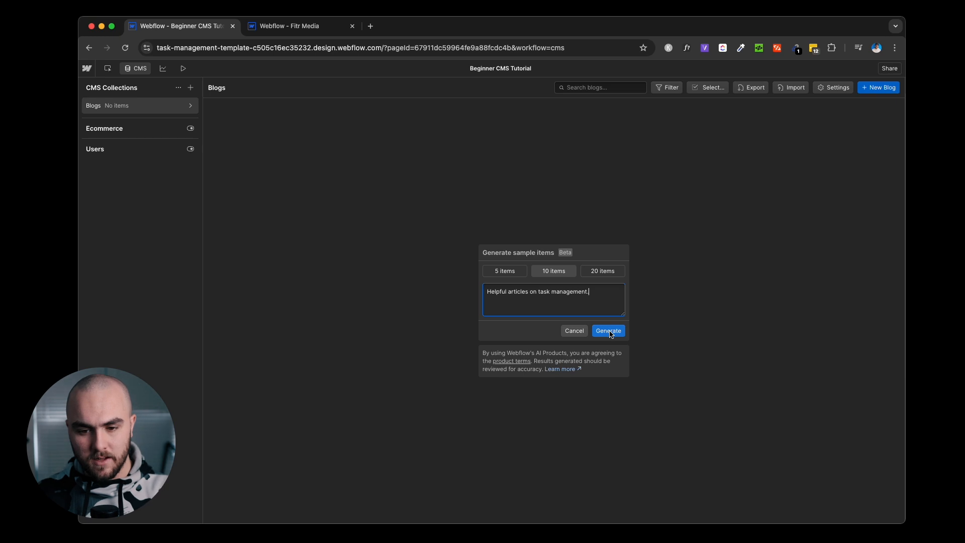
{"action": "left_click", "coordinate": [608, 332]}
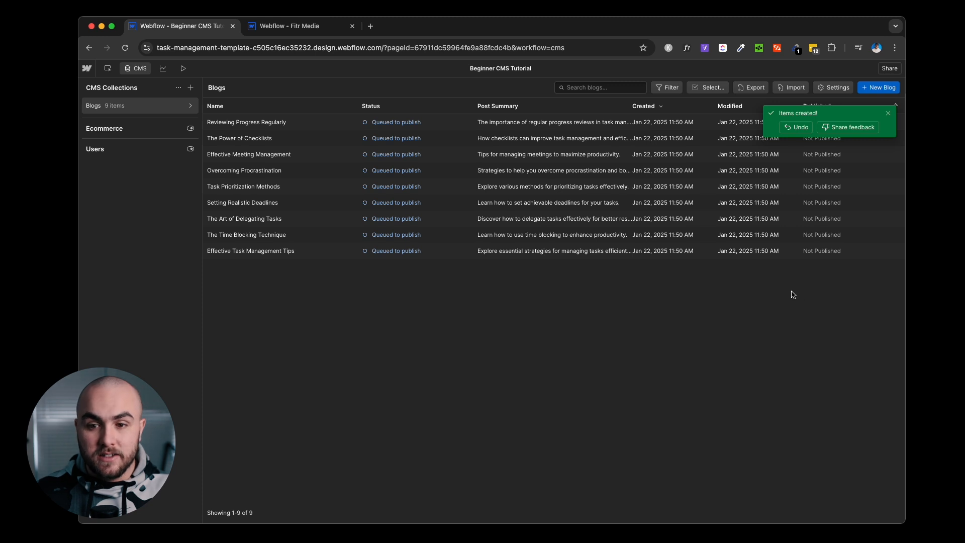
{"action": "left_click", "coordinate": [889, 116]}
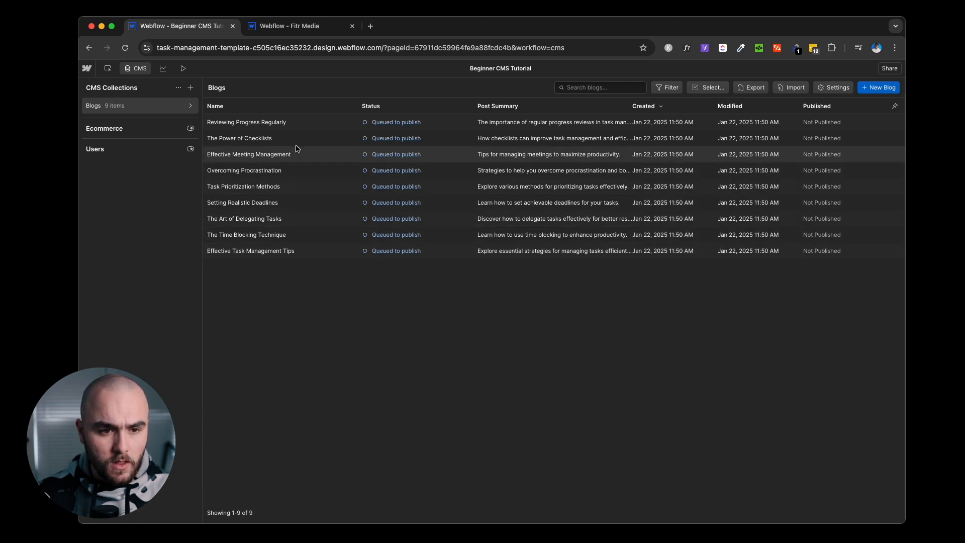
{"action": "left_click", "coordinate": [297, 125]}
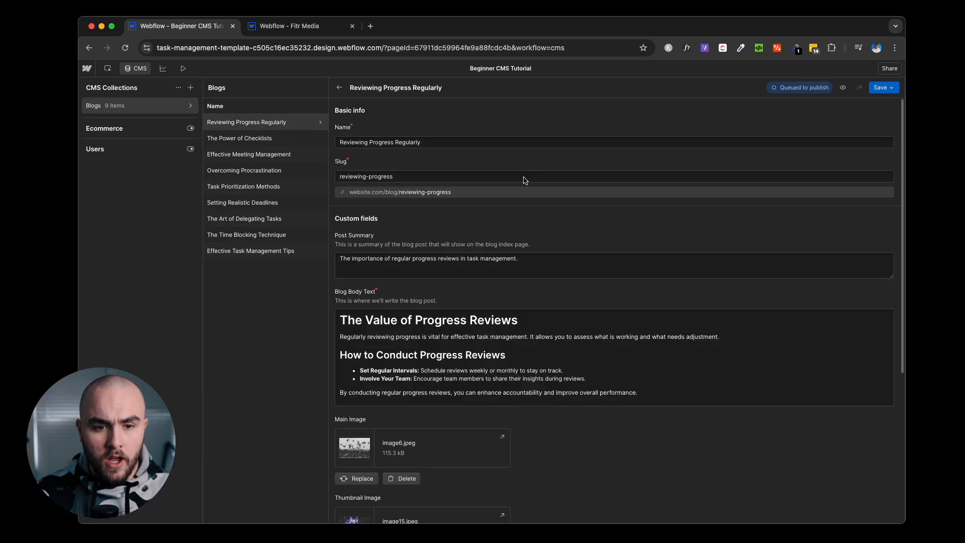
{"action": "scroll", "coordinate": [524, 177], "scroll_direction": "down", "scroll_amount": 2}
{"action": "scroll", "coordinate": [522, 186], "scroll_direction": "up", "scroll_amount": 2}
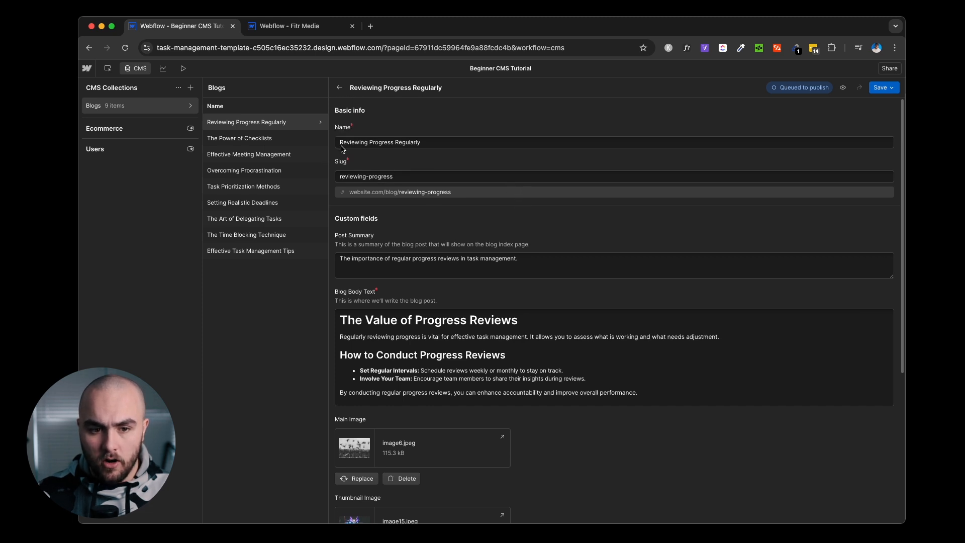
{"action": "scroll", "coordinate": [431, 146], "scroll_direction": "down", "scroll_amount": 1}
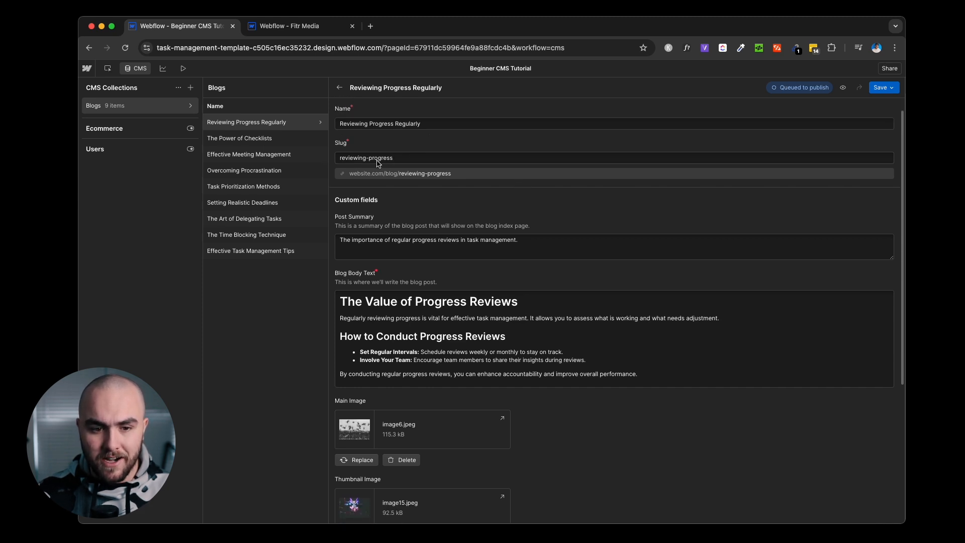
{"action": "scroll", "coordinate": [392, 159], "scroll_direction": "down", "scroll_amount": 2}
{"action": "scroll", "coordinate": [394, 160], "scroll_direction": "down", "scroll_amount": 2}
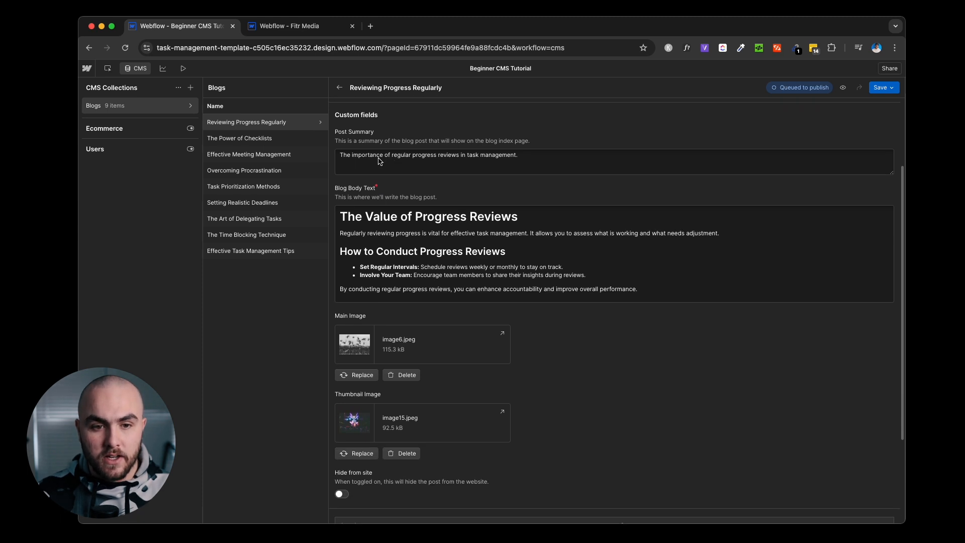
{"action": "scroll", "coordinate": [373, 160], "scroll_direction": "down", "scroll_amount": 3}
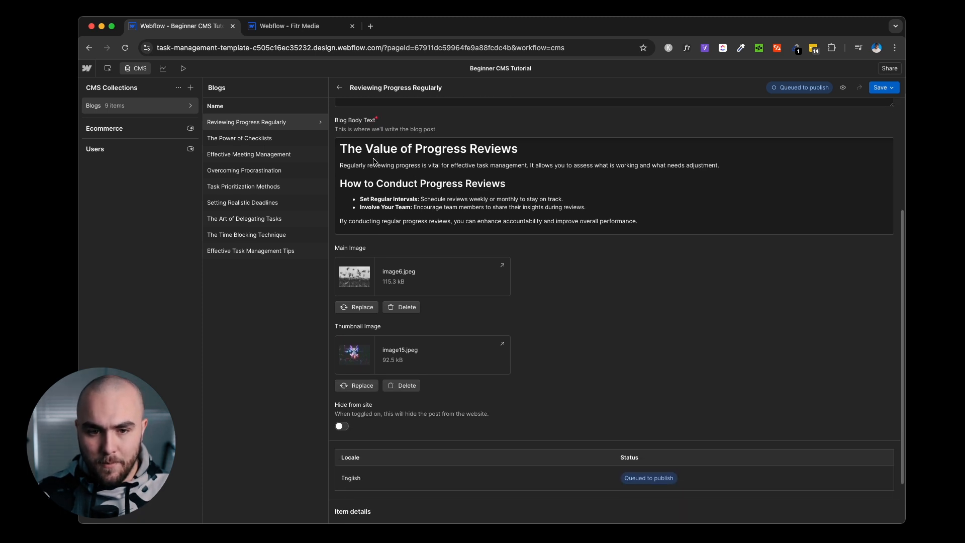
{"action": "scroll", "coordinate": [477, 215], "scroll_direction": "down", "scroll_amount": 3}
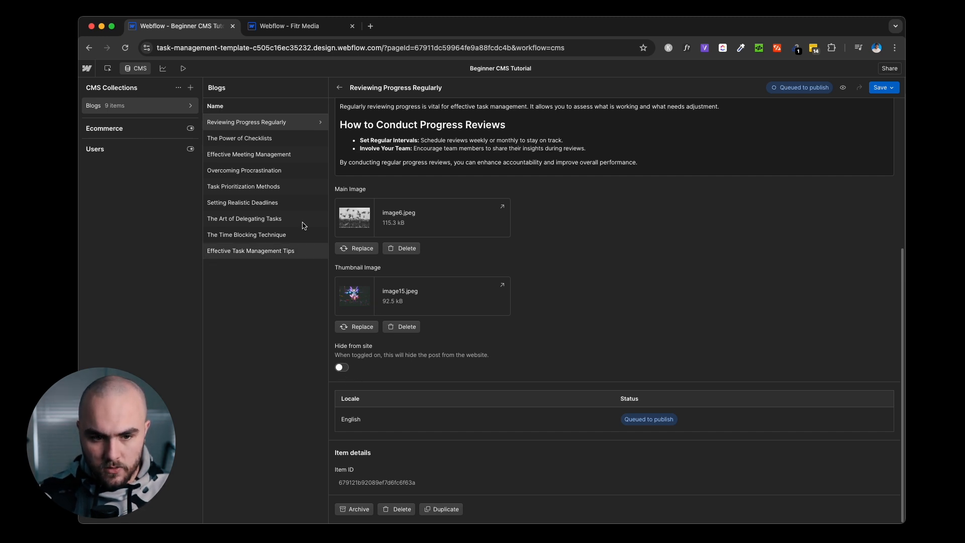
{"action": "left_click", "coordinate": [286, 140]}
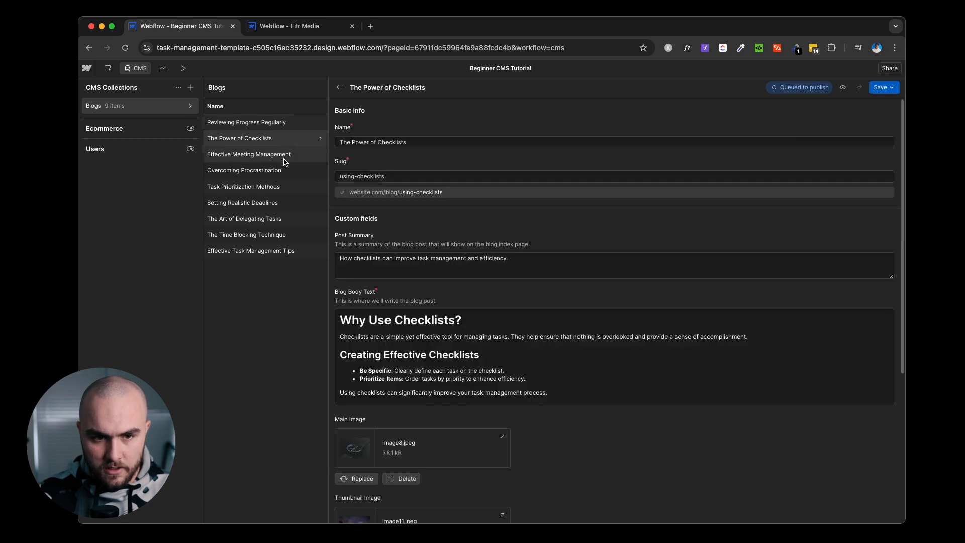
{"action": "left_click", "coordinate": [340, 88]}
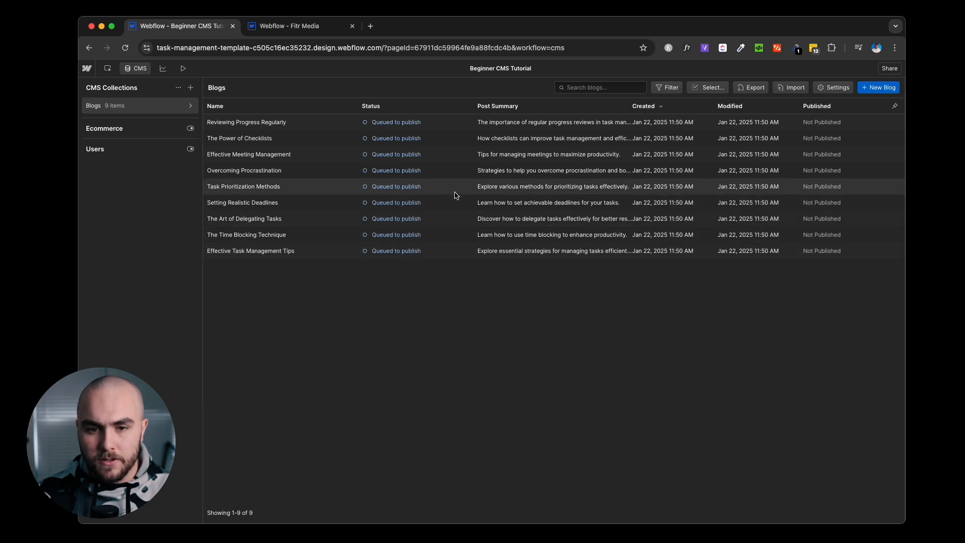
Hide the Post Summary, Created, Modified and Published columns, show Hide from site, then switch to the Designer.
{"action": "left_click", "coordinate": [894, 107]}
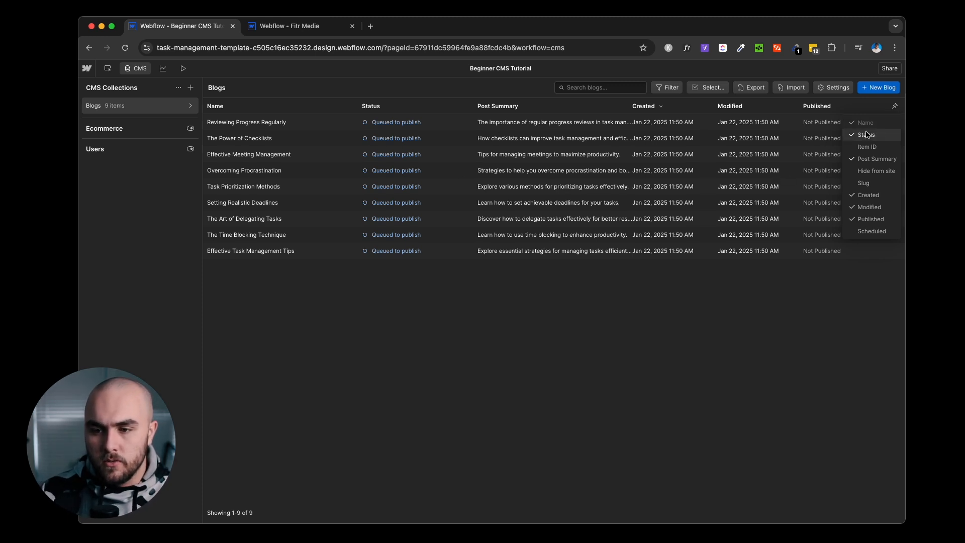
{"action": "left_click", "coordinate": [864, 162]}
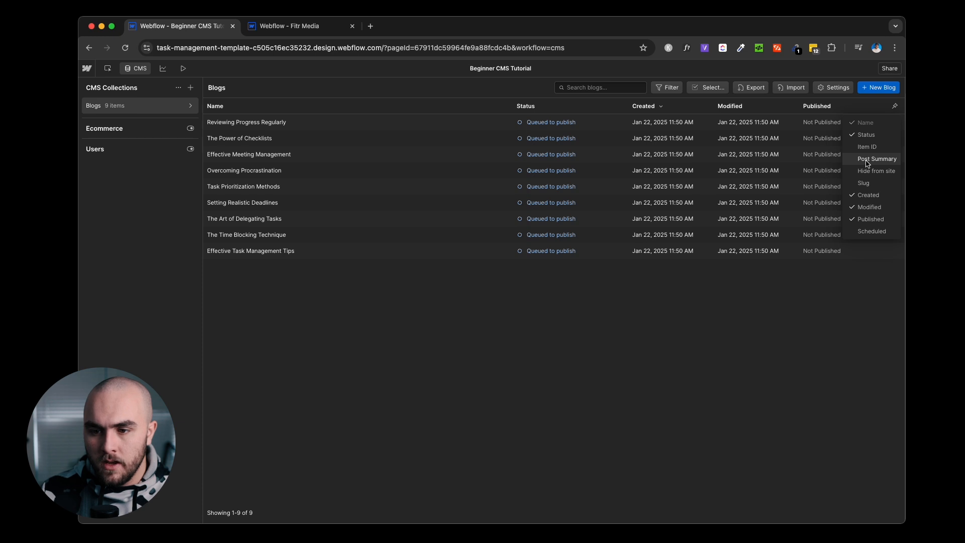
{"action": "left_click", "coordinate": [869, 195]}
{"action": "left_click", "coordinate": [871, 206]}
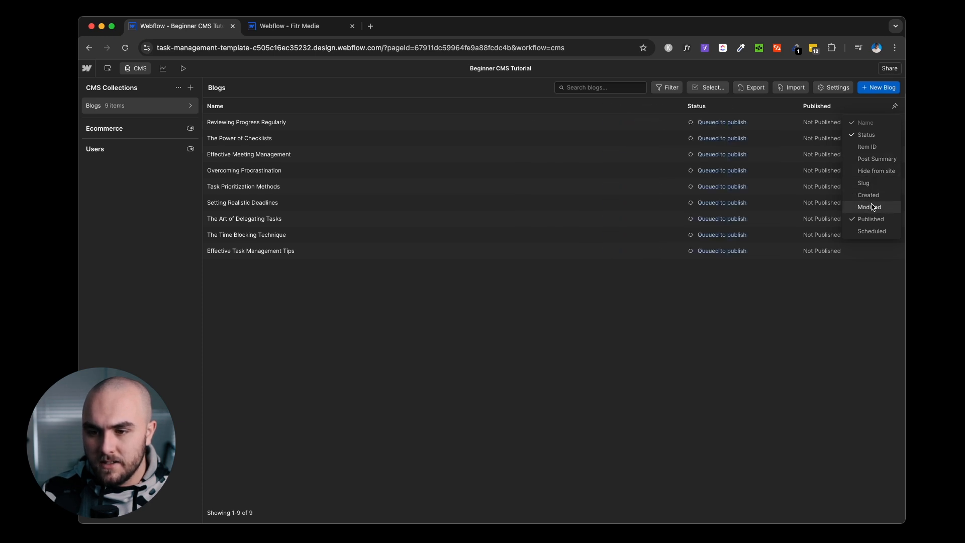
{"action": "left_click", "coordinate": [871, 218]}
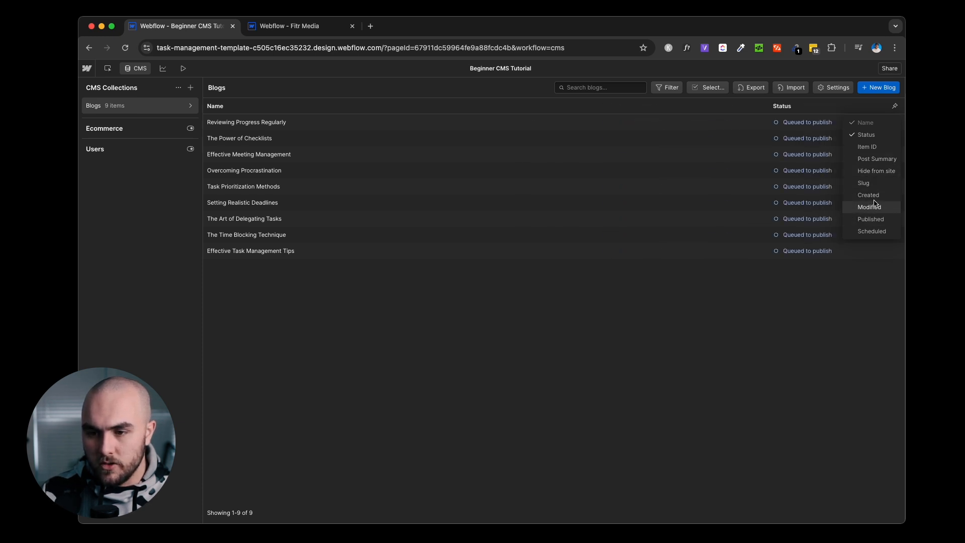
{"action": "left_click", "coordinate": [878, 172]}
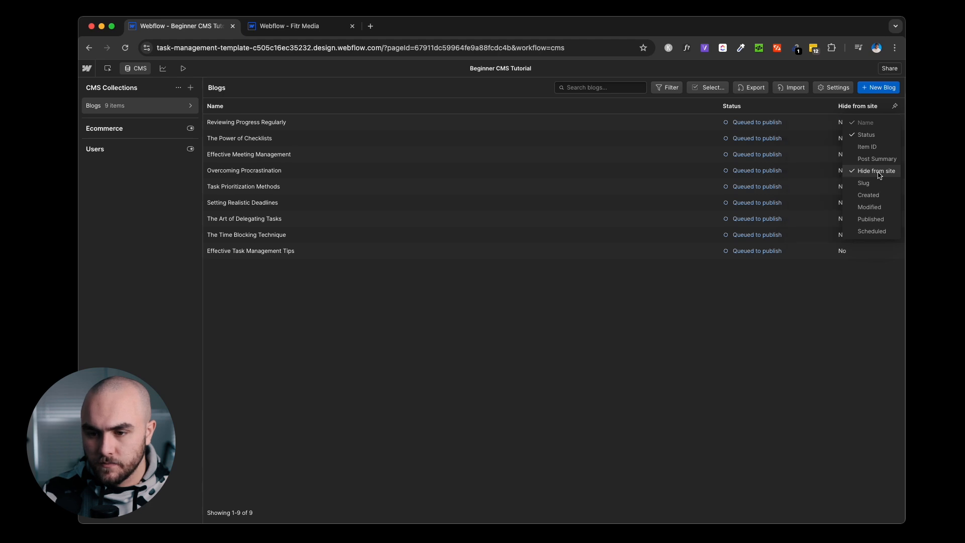
{"action": "left_click", "coordinate": [859, 264]}
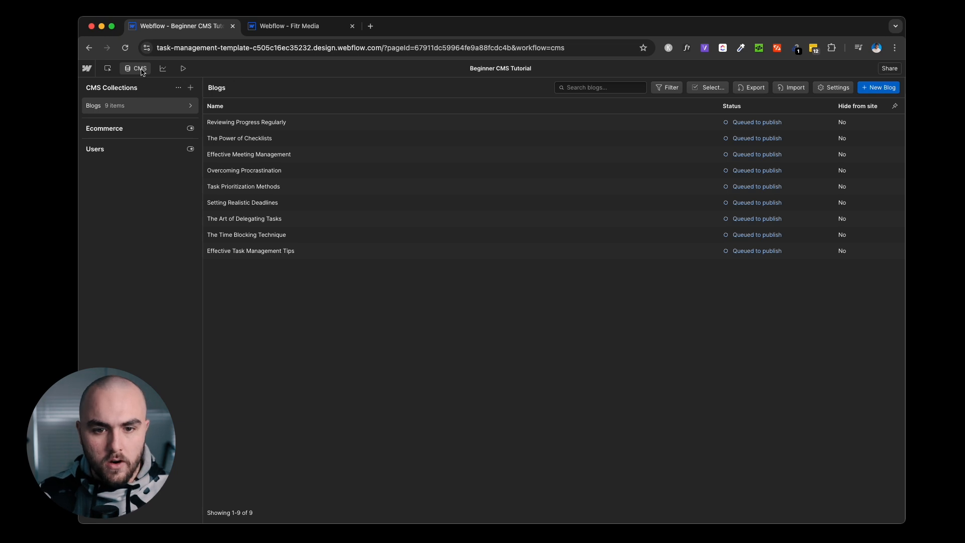
{"action": "left_click", "coordinate": [107, 68]}
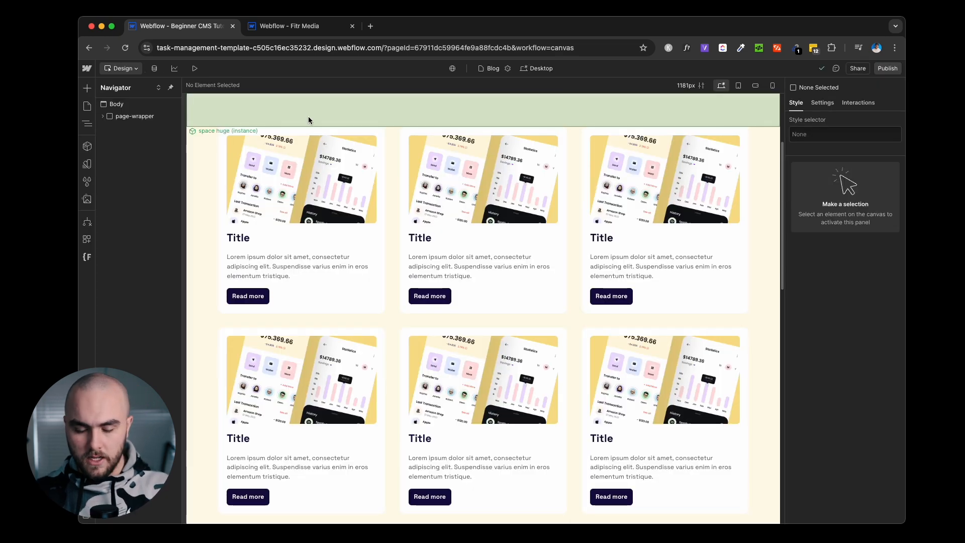
Add a 'hide' combo class to the 3columns_component card grid, then select container-large.
{"action": "scroll", "coordinate": [308, 118], "scroll_direction": "up", "scroll_amount": 3}
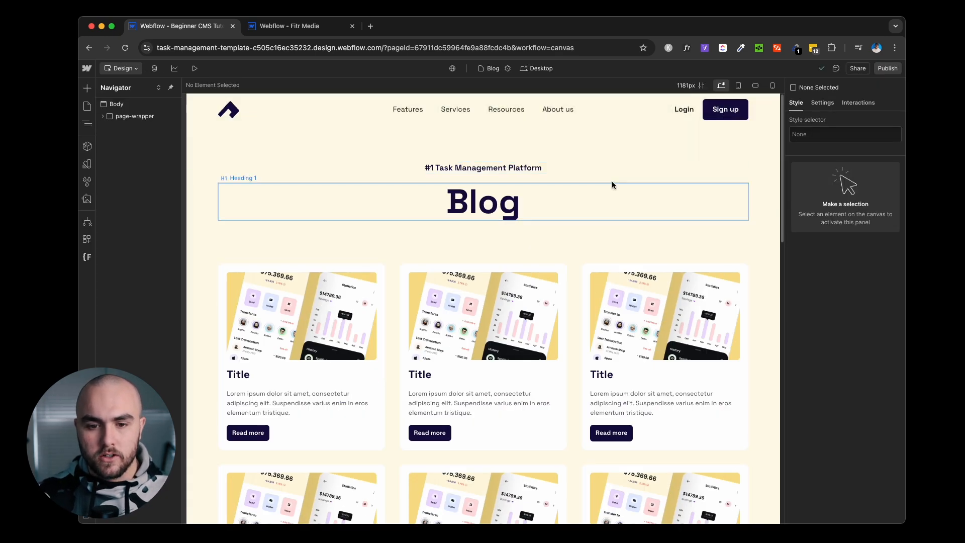
{"action": "scroll", "coordinate": [749, 167], "scroll_direction": "down", "scroll_amount": 2}
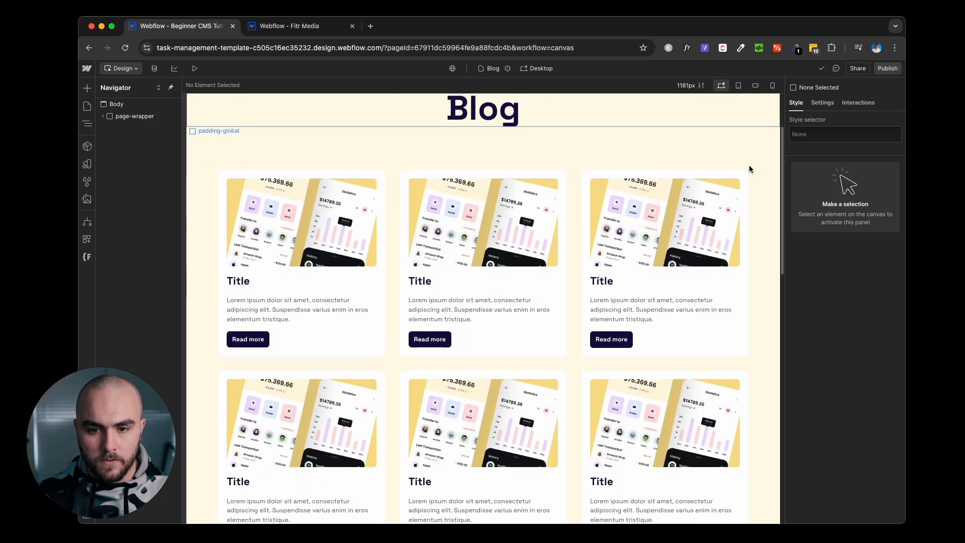
{"action": "left_click", "coordinate": [571, 185]}
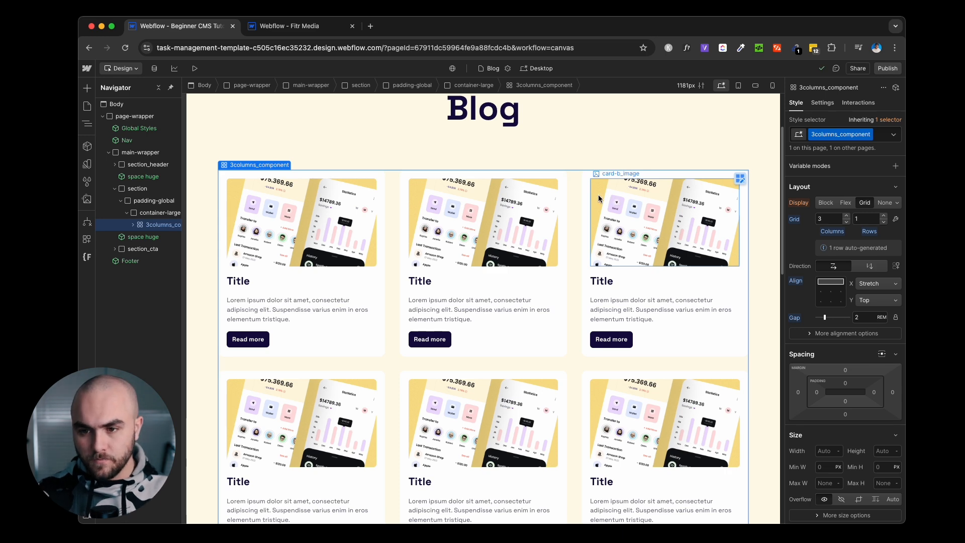
{"action": "left_click", "coordinate": [876, 136]}
{"action": "type", "text": "hide"}
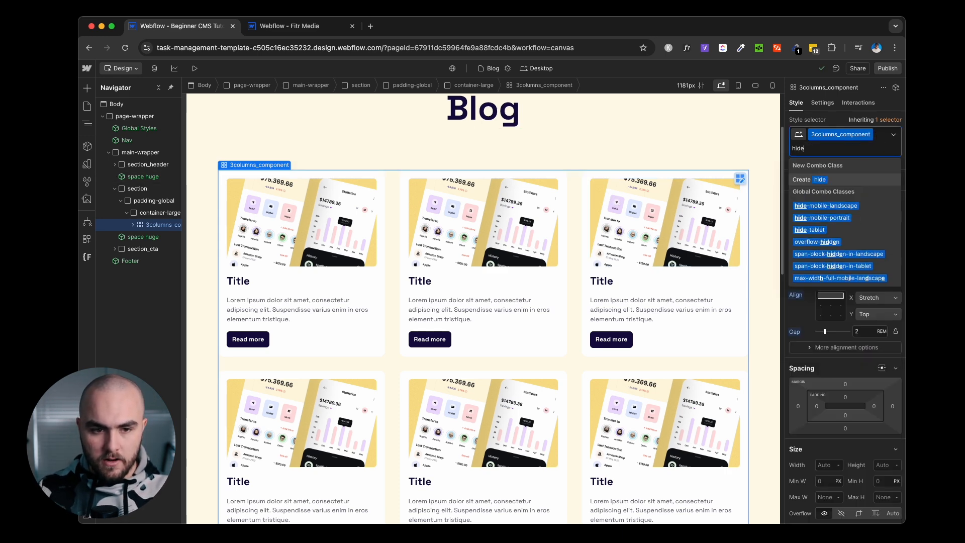
{"action": "key", "text": "Return"}
{"action": "left_click", "coordinate": [174, 213]}
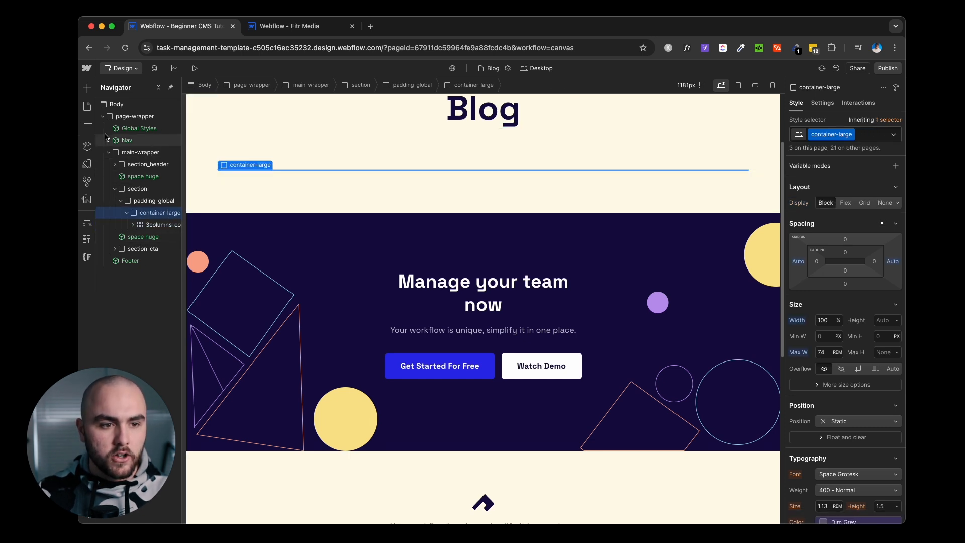
Place a Collection List in the container above the grid and bind it to the Blogs collection.
{"action": "left_click", "coordinate": [88, 89]}
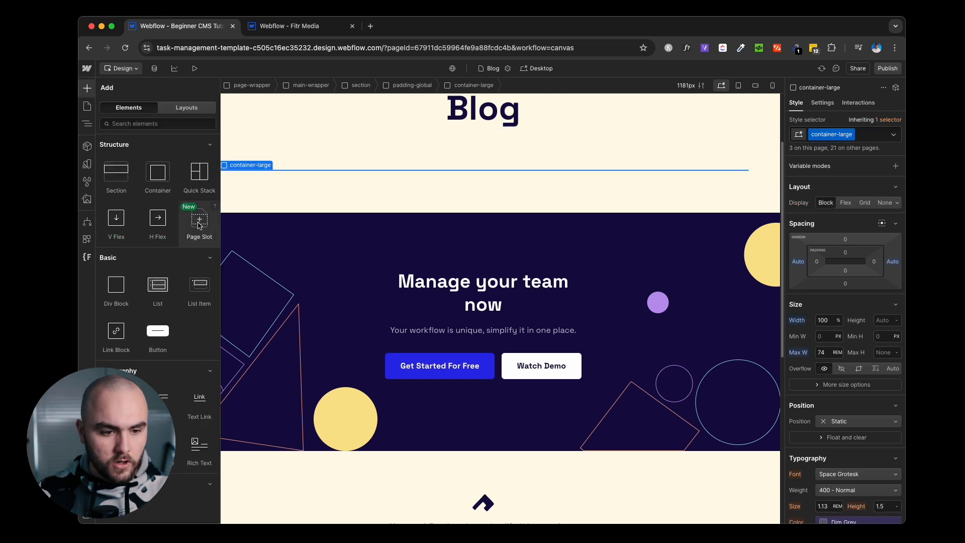
{"action": "scroll", "coordinate": [199, 225], "scroll_direction": "down", "scroll_amount": 6}
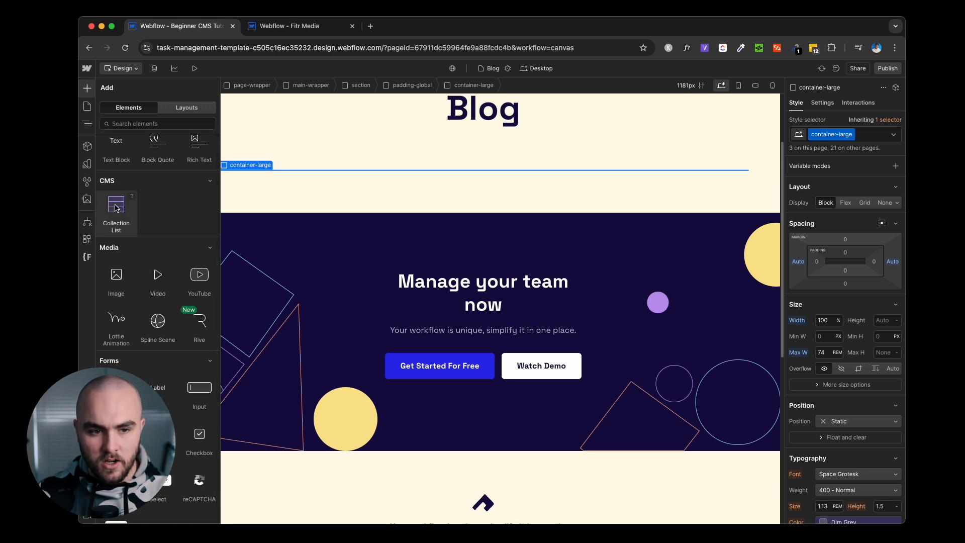
{"action": "left_click_drag", "start_coordinate": [115, 208], "coordinate": [162, 230]}
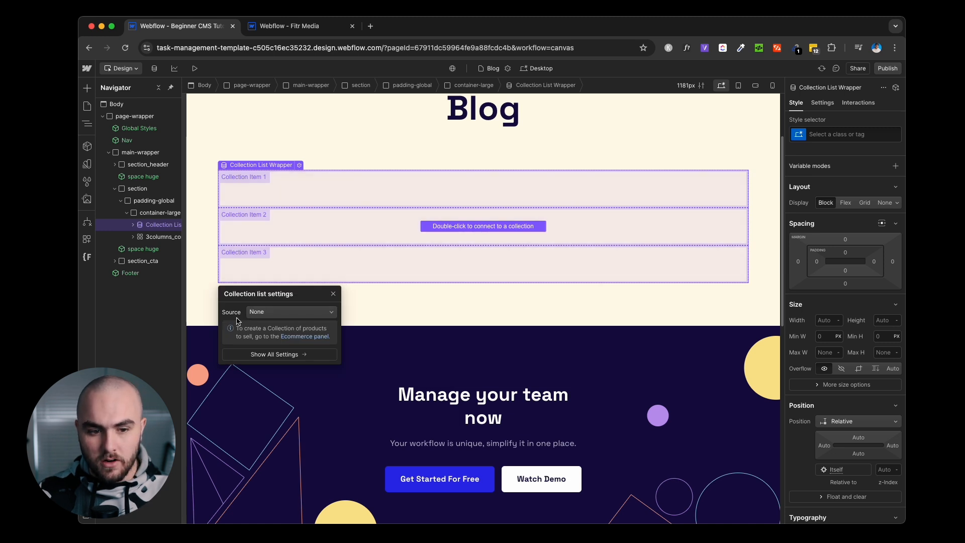
{"action": "left_click", "coordinate": [280, 319]}
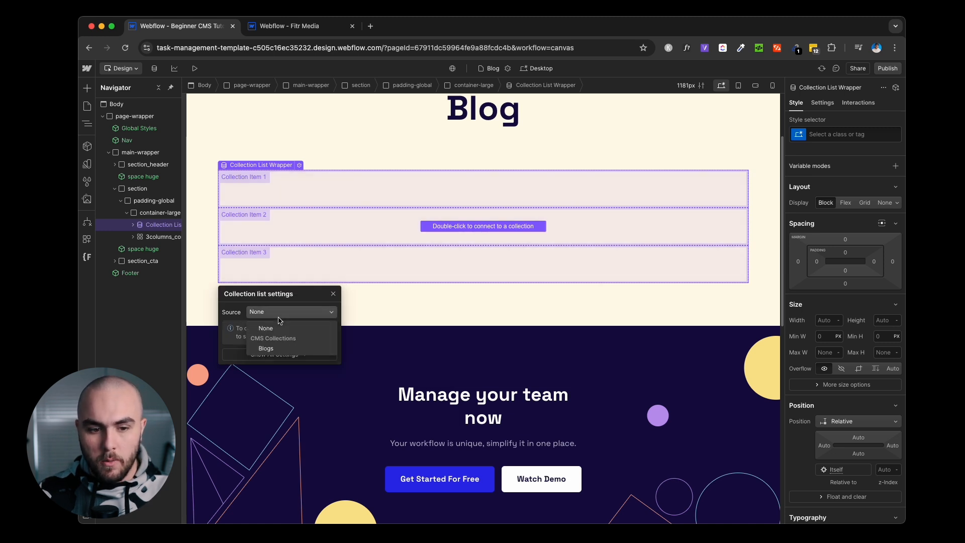
{"action": "left_click", "coordinate": [285, 350]}
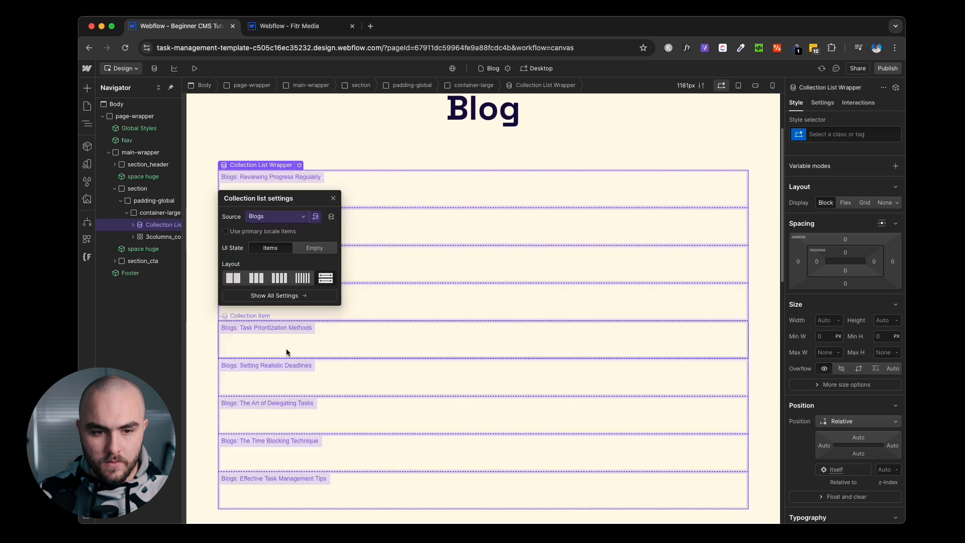
{"action": "left_click", "coordinate": [334, 199]}
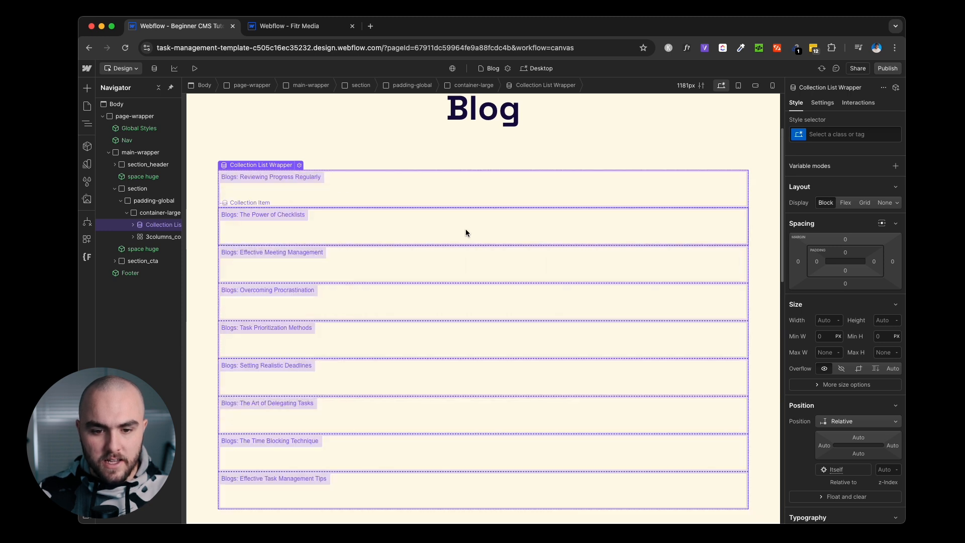
{"action": "scroll", "coordinate": [477, 232], "scroll_direction": "down", "scroll_amount": 2}
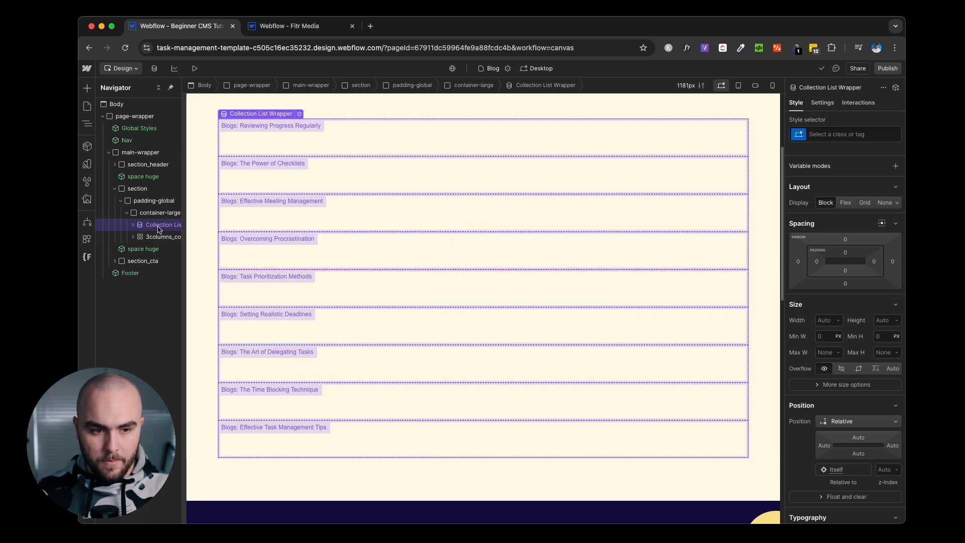
{"action": "scroll", "coordinate": [161, 231], "scroll_direction": "right", "scroll_amount": 2}
{"action": "scroll", "coordinate": [161, 231], "scroll_direction": "right", "scroll_amount": 3}
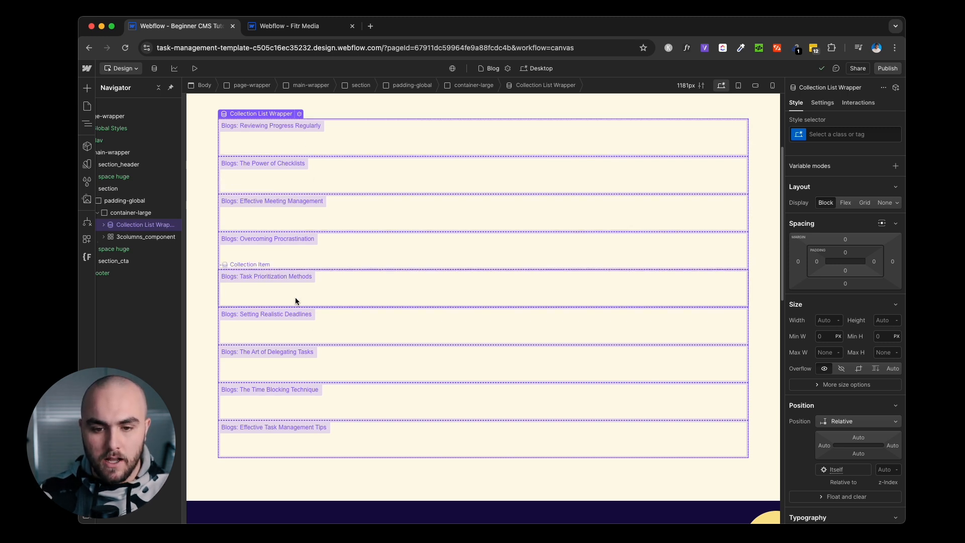
Expand the Collection List Wrapper and inspect its Collection List, Collection Item and Empty State layers.
{"action": "left_click", "coordinate": [104, 225]}
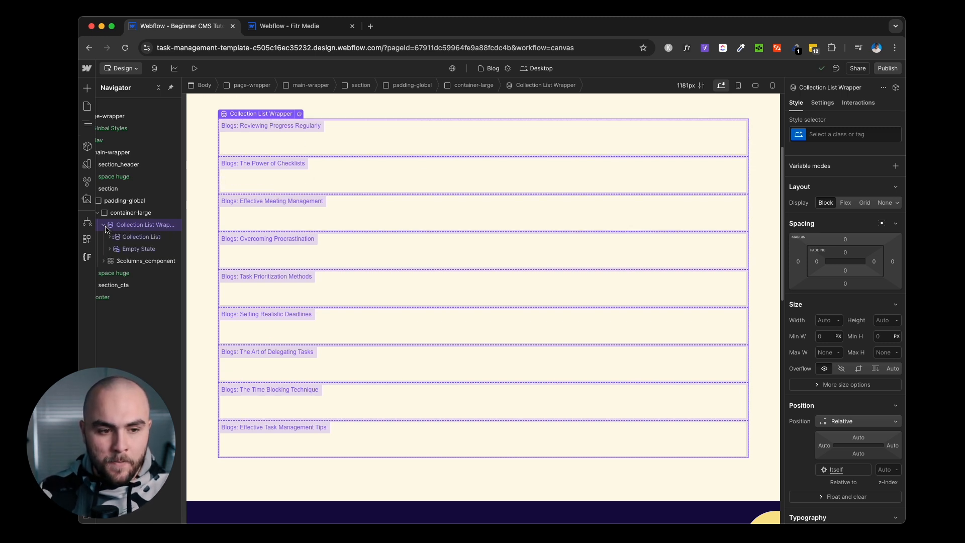
{"action": "left_click", "coordinate": [134, 239]}
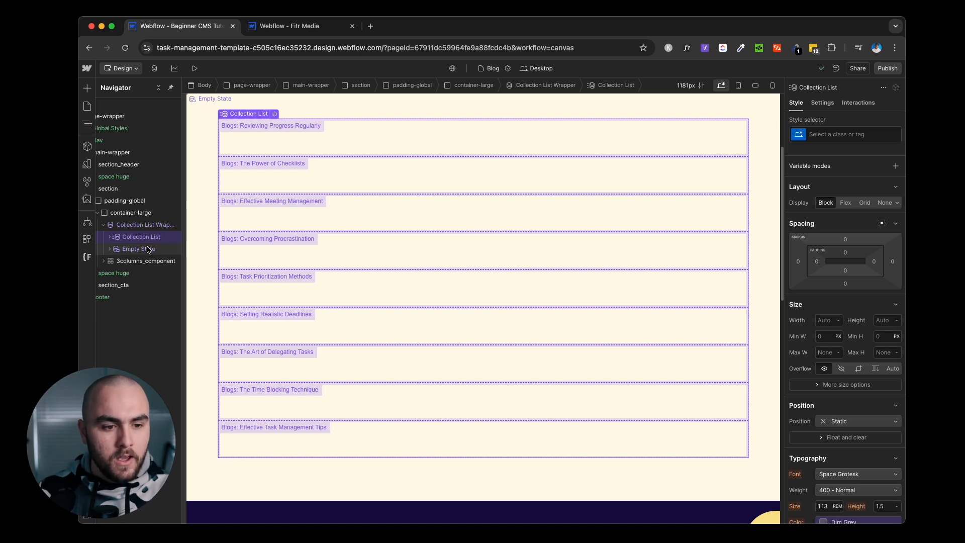
{"action": "left_click", "coordinate": [109, 237]}
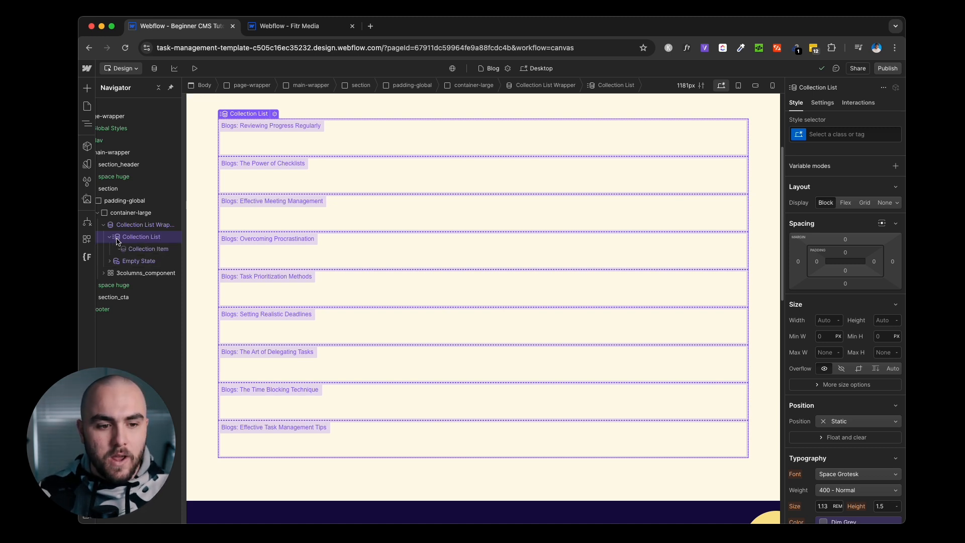
{"action": "left_click", "coordinate": [143, 250]}
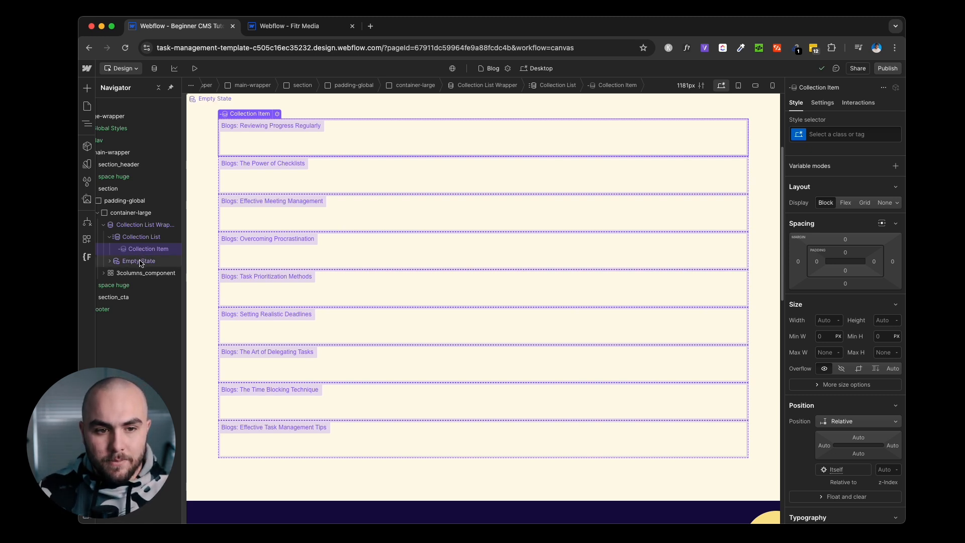
{"action": "left_click", "coordinate": [140, 261]}
{"action": "scroll", "coordinate": [216, 254], "scroll_direction": "up", "scroll_amount": 3}
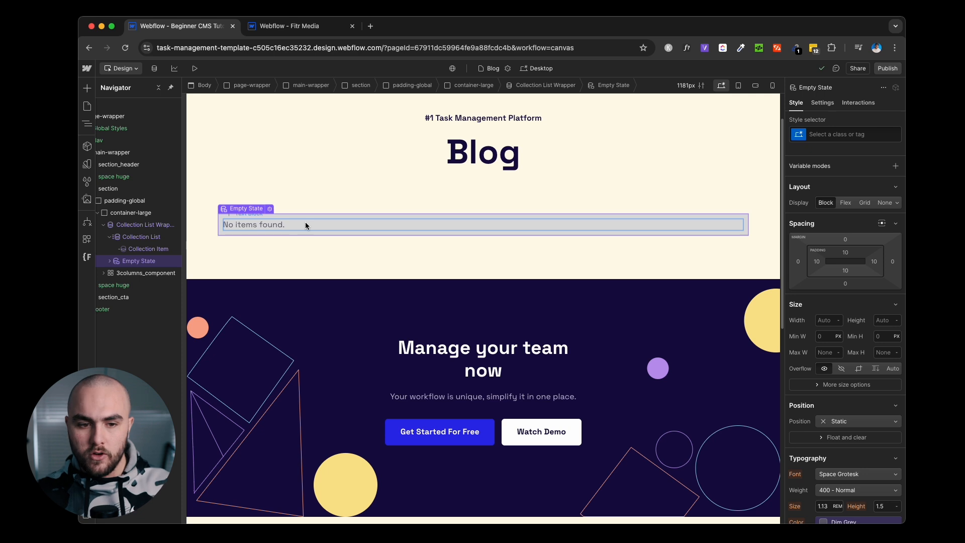
Reselect the wrapper, list and item layers, then select the hidden 3columns_component grid.
{"action": "left_click", "coordinate": [146, 224]}
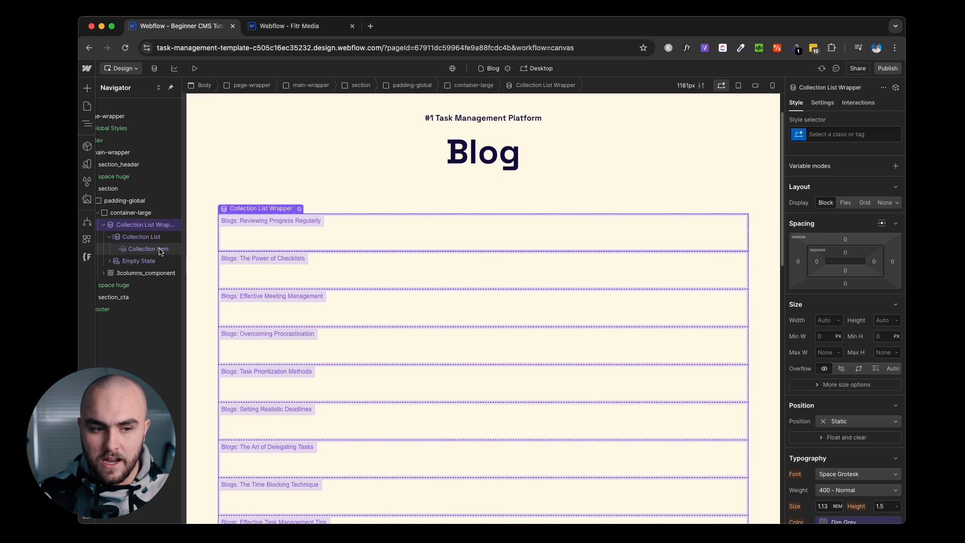
{"action": "left_click", "coordinate": [142, 237]}
{"action": "left_click", "coordinate": [148, 249]}
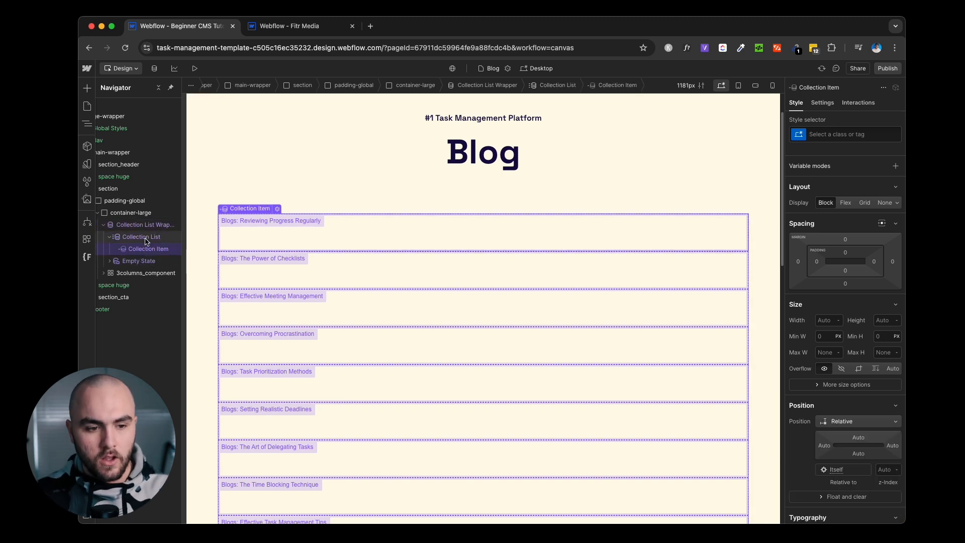
{"action": "left_click", "coordinate": [140, 271]}
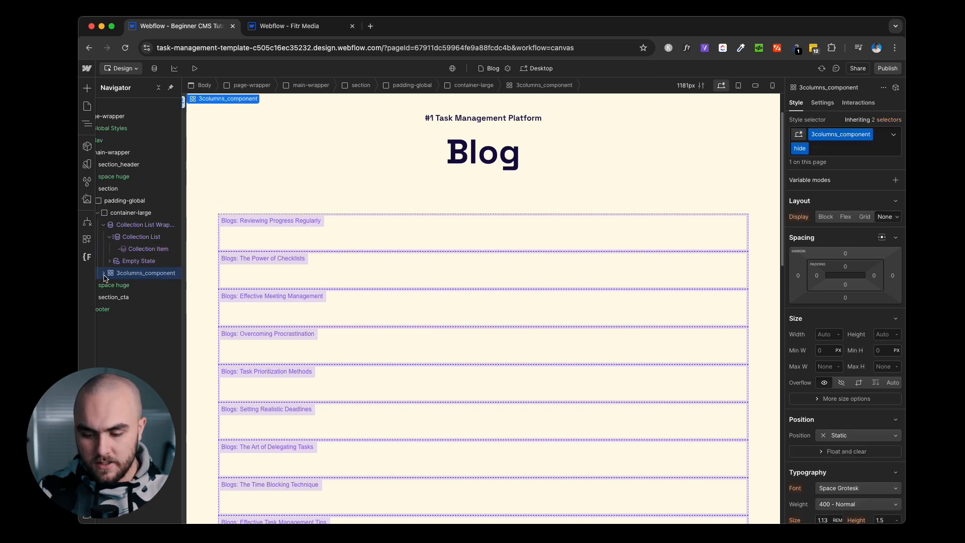
Remove the 'hide' combo class so the 3columns_component grid shows again.
{"action": "key", "text": "super+Return"}
{"action": "key", "text": "BackSpace"}
{"action": "scroll", "coordinate": [452, 255], "scroll_direction": "down", "scroll_amount": 1}
{"action": "scroll", "coordinate": [451, 255], "scroll_direction": "down", "scroll_amount": 10}
{"action": "scroll", "coordinate": [483, 271], "scroll_direction": "up", "scroll_amount": 4}
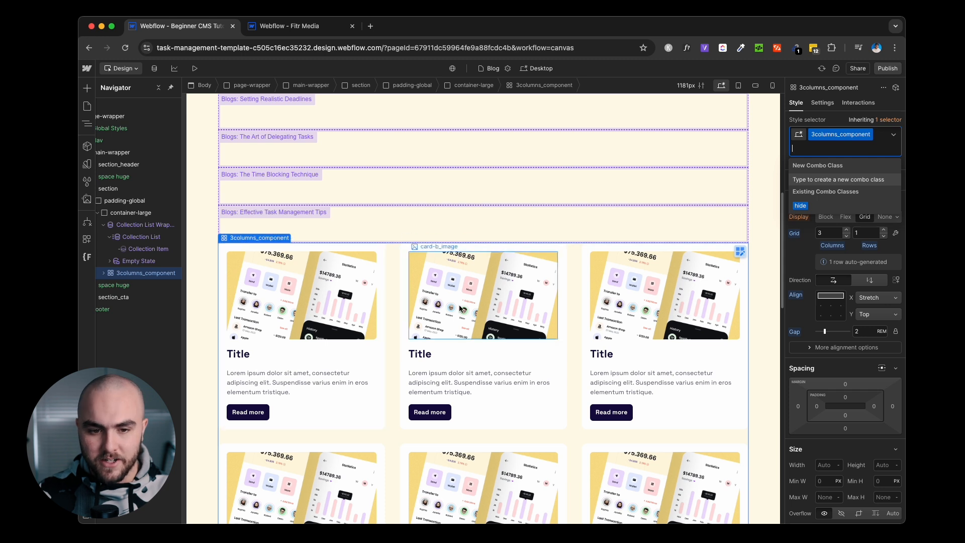
{"action": "scroll", "coordinate": [402, 301], "scroll_direction": "up", "scroll_amount": 1}
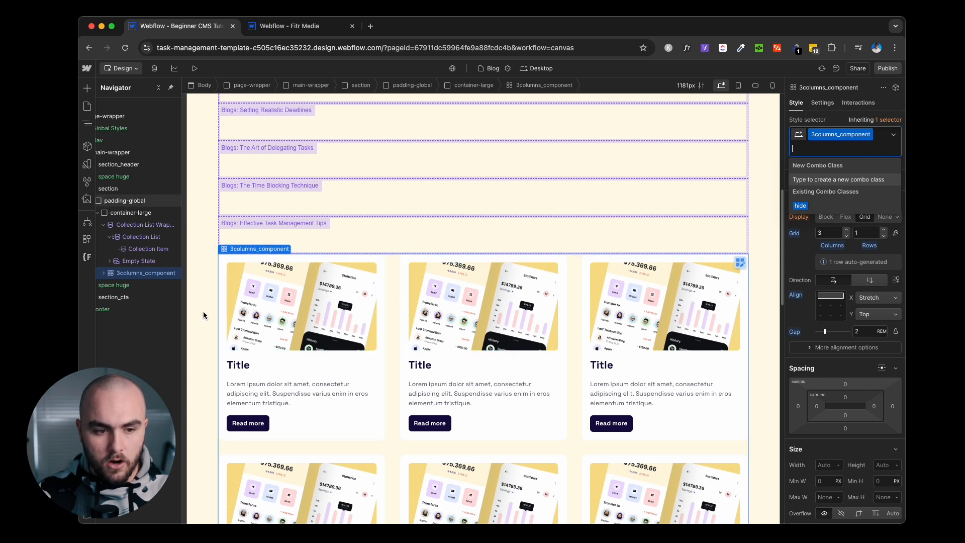
{"action": "left_click", "coordinate": [126, 275]}
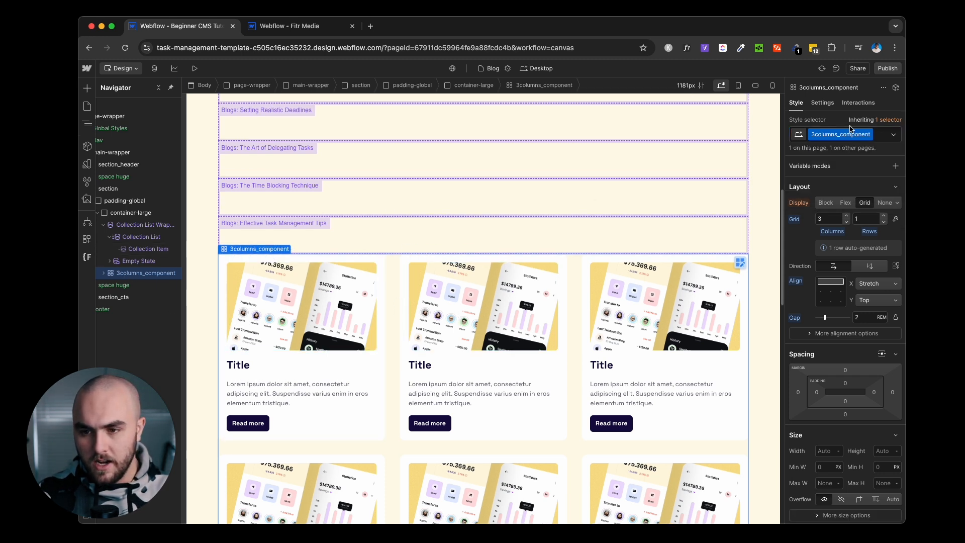
Apply the 3columns_component class to the Collection List.
{"action": "left_click", "coordinate": [822, 136]}
{"action": "key", "text": "super+c"}
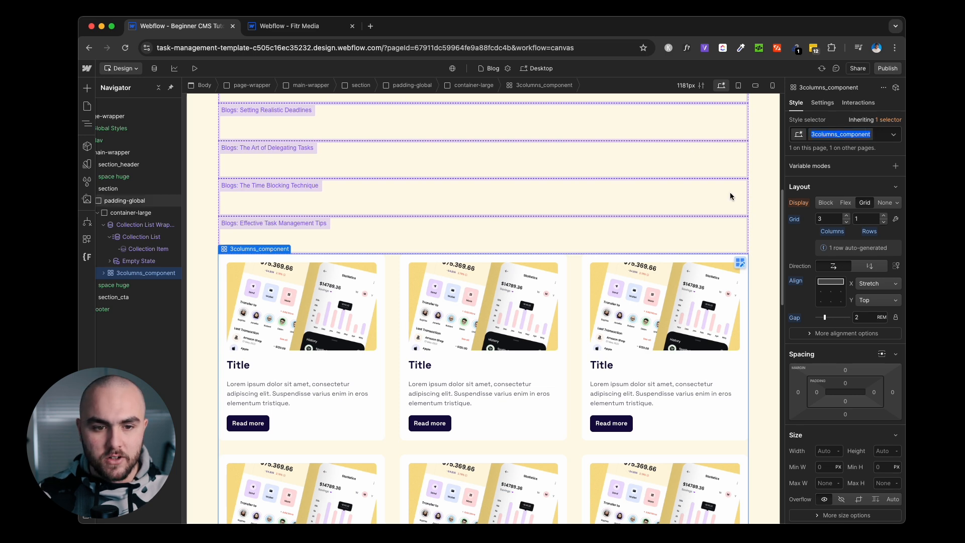
{"action": "scroll", "coordinate": [701, 201], "scroll_direction": "up", "scroll_amount": 4}
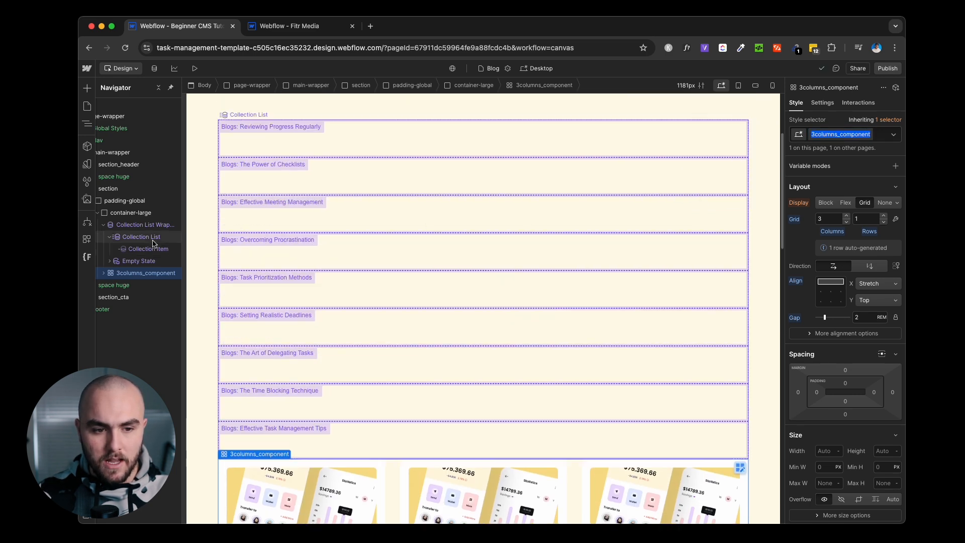
{"action": "left_click", "coordinate": [152, 237]}
{"action": "left_click", "coordinate": [841, 136]}
{"action": "key", "text": "super+v"}
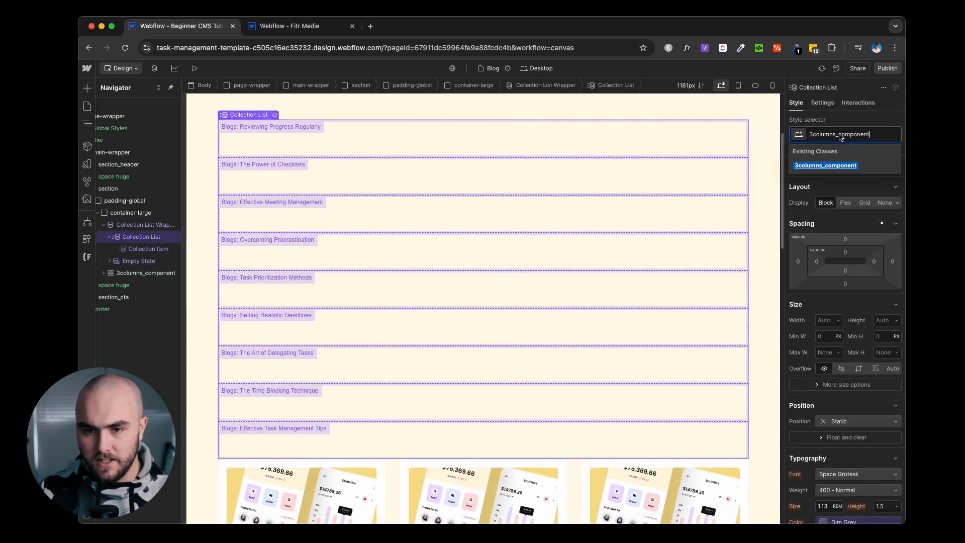
{"action": "key", "text": "Return"}
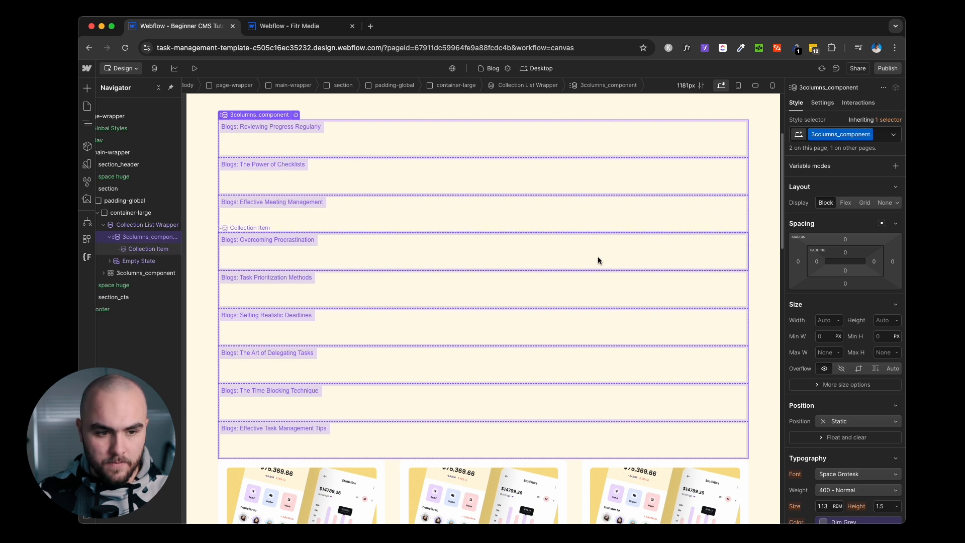
Use the first static card to build the blog card inside the Collection Item.
{"action": "left_click", "coordinate": [103, 273]}
{"action": "left_click", "coordinate": [142, 285]}
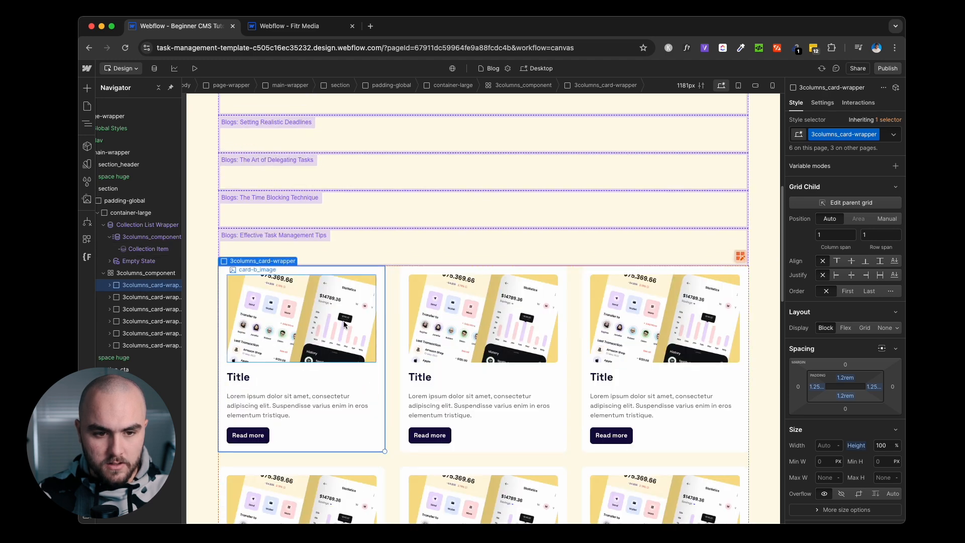
{"action": "scroll", "coordinate": [344, 320], "scroll_direction": "up", "scroll_amount": 5}
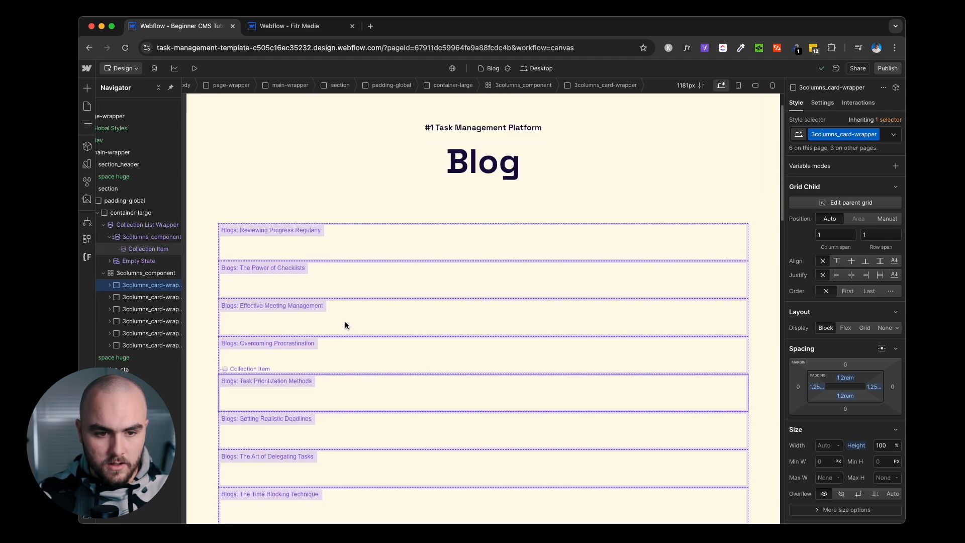
{"action": "left_click", "coordinate": [149, 251]}
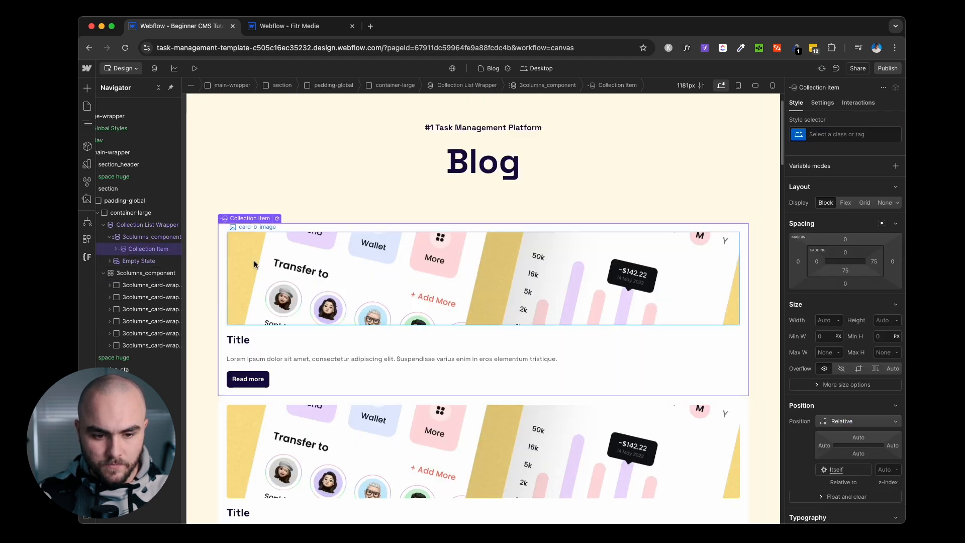
{"action": "scroll", "coordinate": [254, 260], "scroll_direction": "down", "scroll_amount": 5}
{"action": "scroll", "coordinate": [254, 264], "scroll_direction": "down", "scroll_amount": 10}
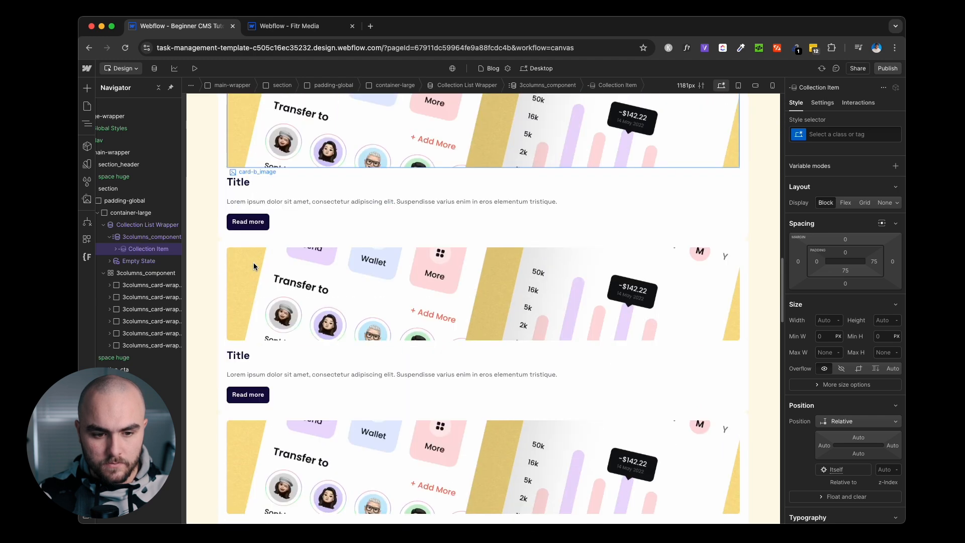
{"action": "scroll", "coordinate": [255, 266], "scroll_direction": "up", "scroll_amount": 5}
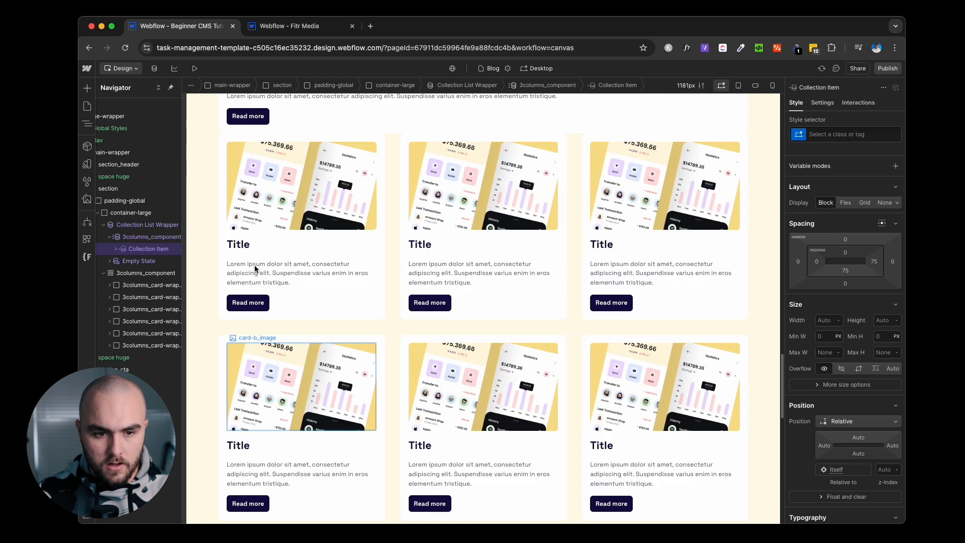
Delete the original static 3columns_component card grid.
{"action": "left_click", "coordinate": [126, 277]}
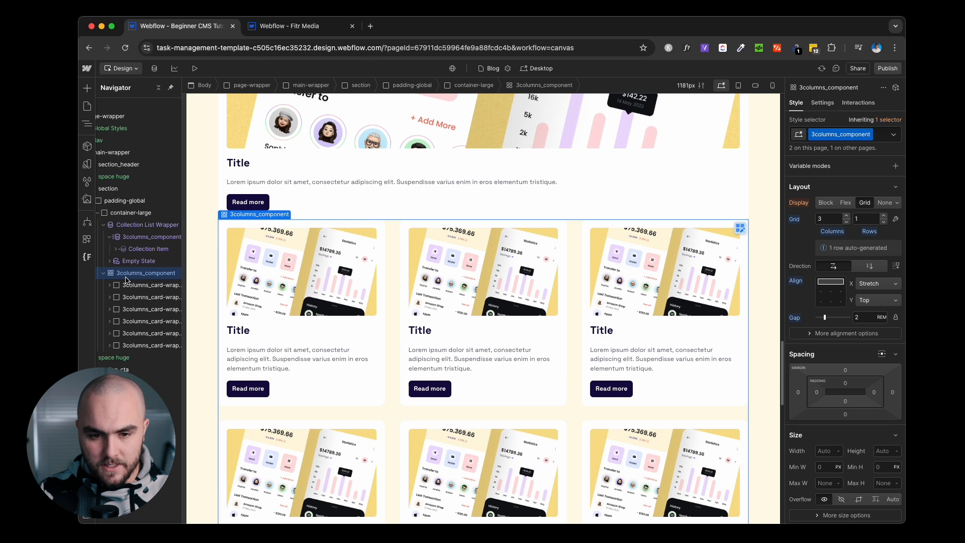
{"action": "key", "text": "Delete"}
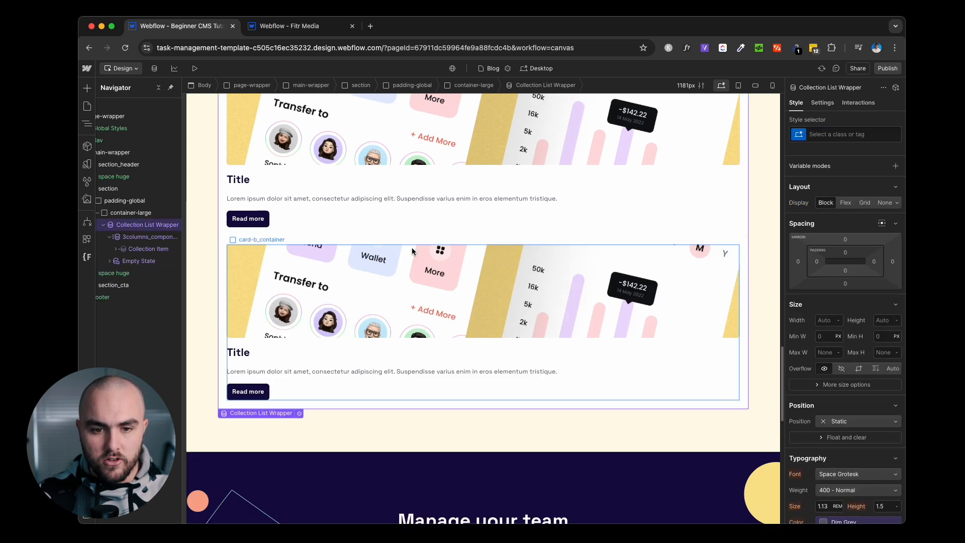
{"action": "scroll", "coordinate": [413, 252], "scroll_direction": "down", "scroll_amount": 1}
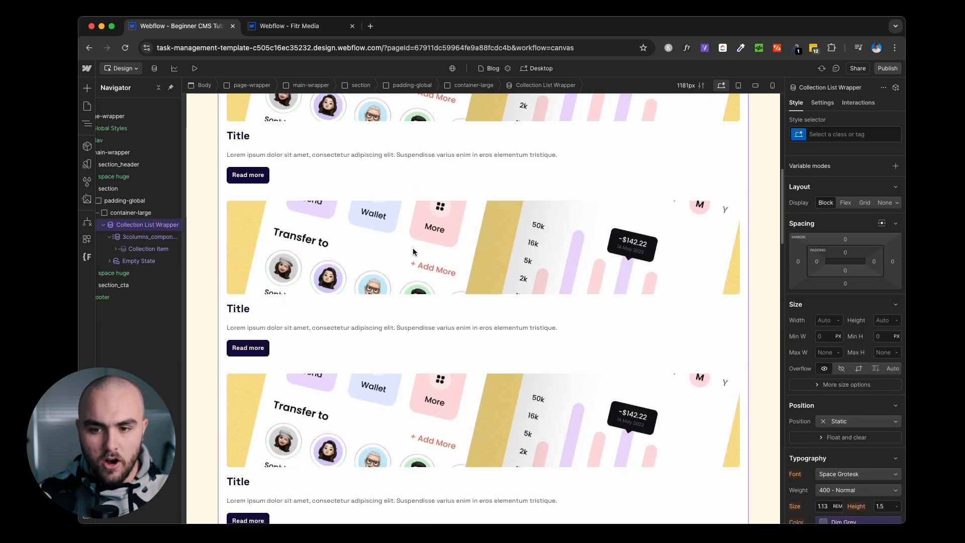
{"action": "scroll", "coordinate": [413, 252], "scroll_direction": "up", "scroll_amount": 13}
{"action": "scroll", "coordinate": [413, 252], "scroll_direction": "down", "scroll_amount": 3}
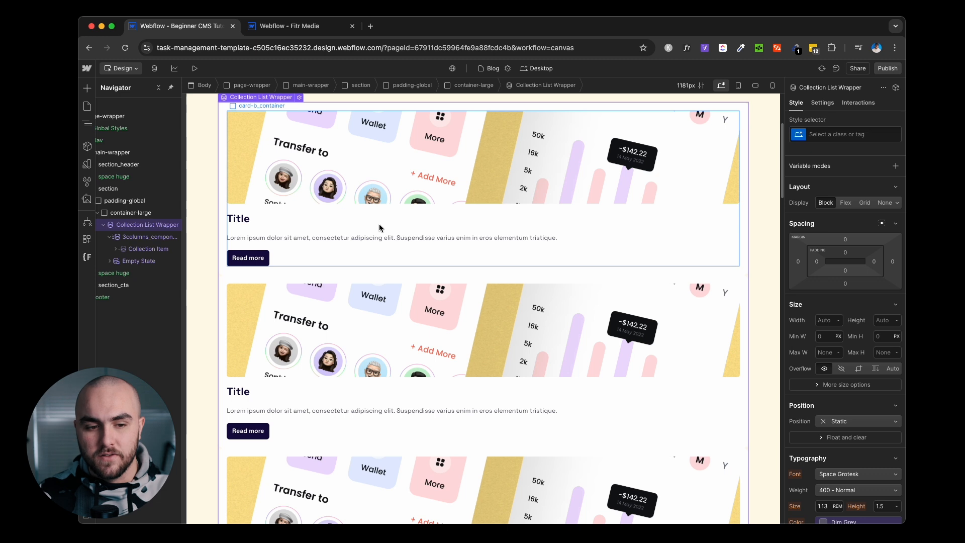
{"action": "scroll", "coordinate": [379, 236], "scroll_direction": "up", "scroll_amount": 1}
Add an 'is-blog' combo class to the blog list and lay its cards out as a grid.
{"action": "left_click", "coordinate": [141, 241]}
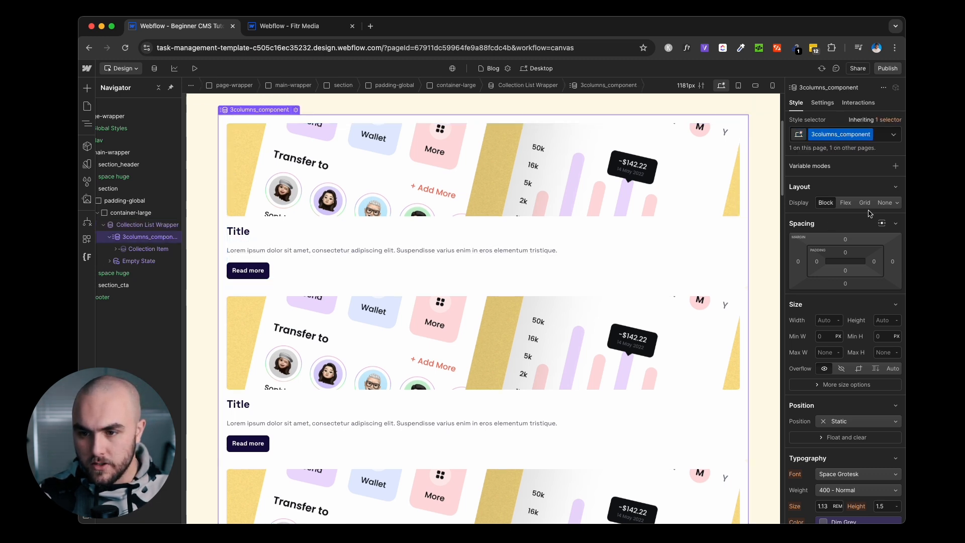
{"action": "key", "text": "super+Return"}
{"action": "type", "text": "is-blog"}
{"action": "key", "text": "Return"}
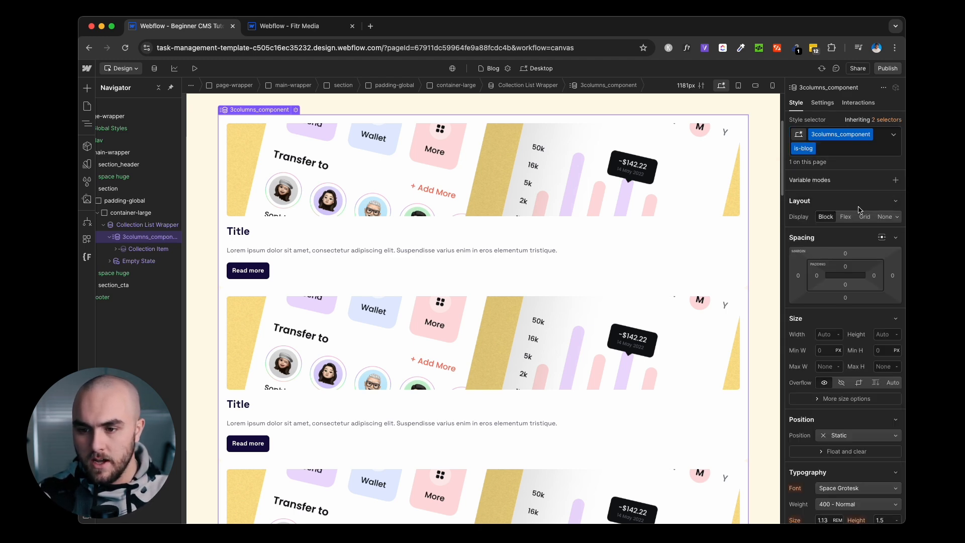
{"action": "left_click", "coordinate": [865, 218]}
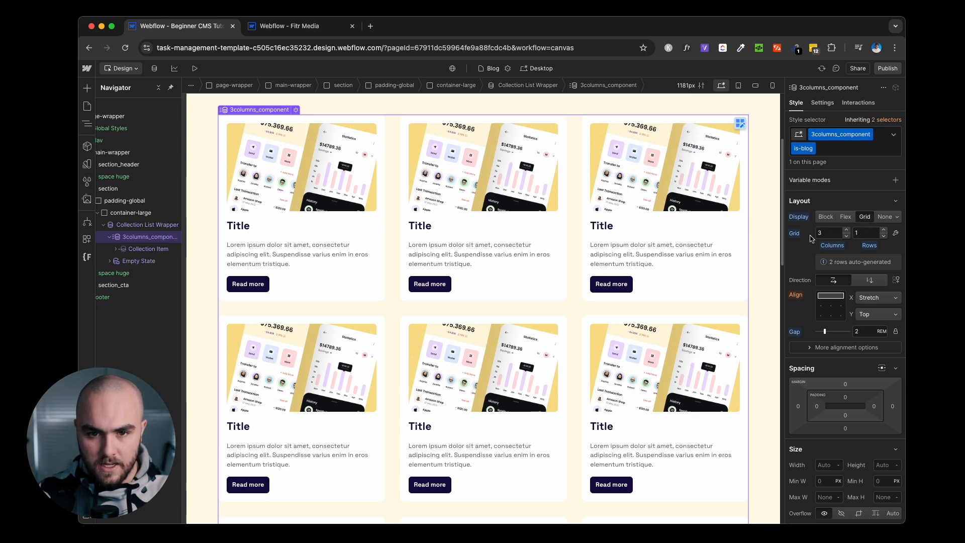
Set the card grid to 2 columns on Tablet and 1 column on Mobile (P).
{"action": "left_click", "coordinate": [537, 68]}
{"action": "left_click", "coordinate": [544, 96]}
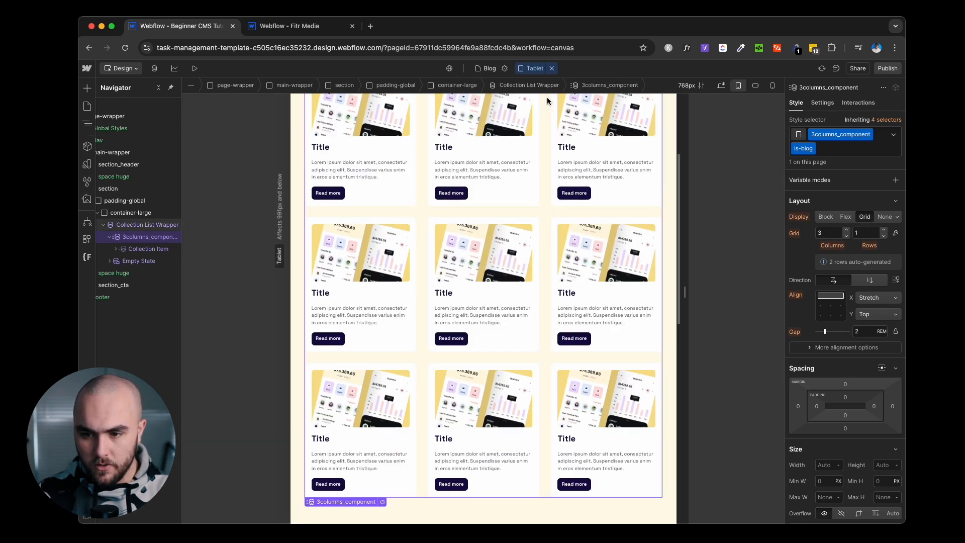
{"action": "left_click", "coordinate": [847, 236]}
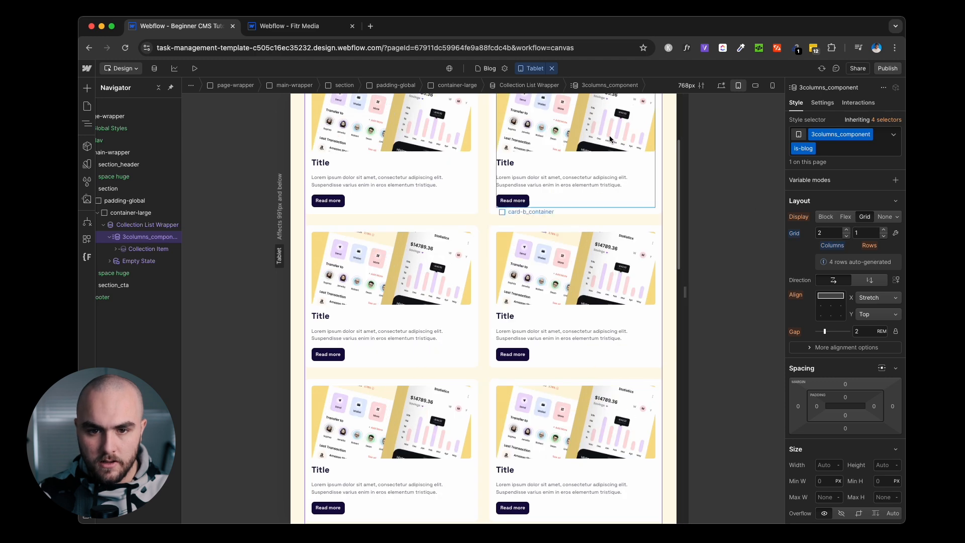
{"action": "left_click", "coordinate": [534, 68]}
{"action": "left_click", "coordinate": [537, 115]}
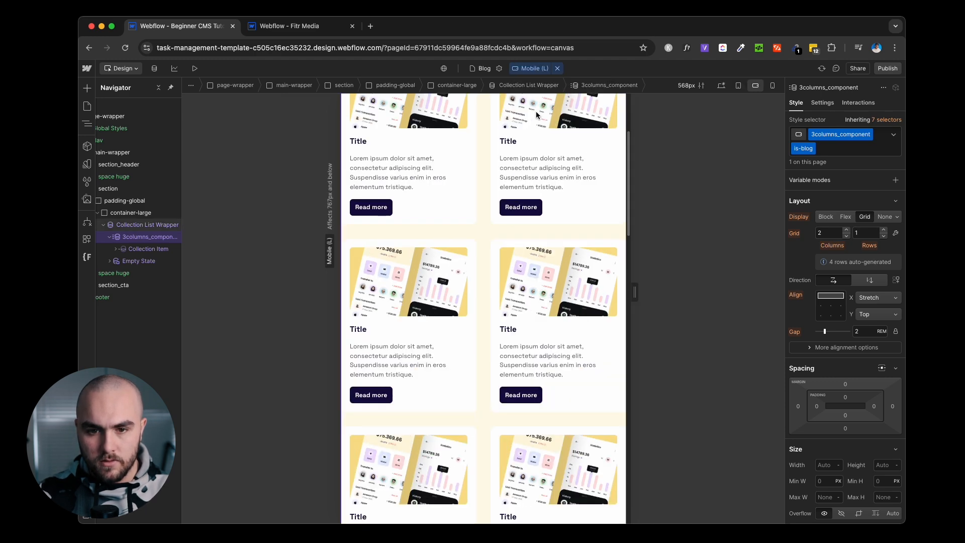
{"action": "left_click", "coordinate": [534, 70]}
{"action": "left_click", "coordinate": [534, 122]}
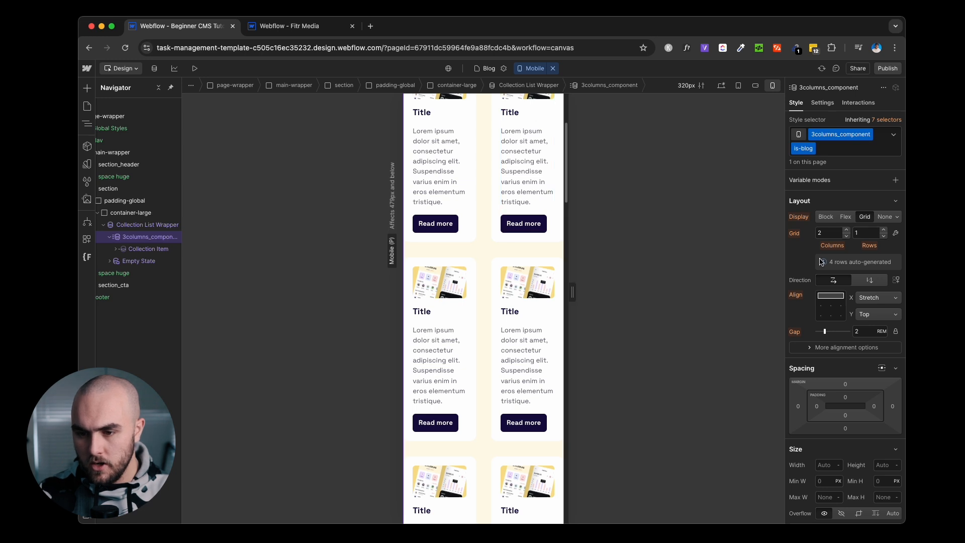
{"action": "left_click", "coordinate": [846, 236]}
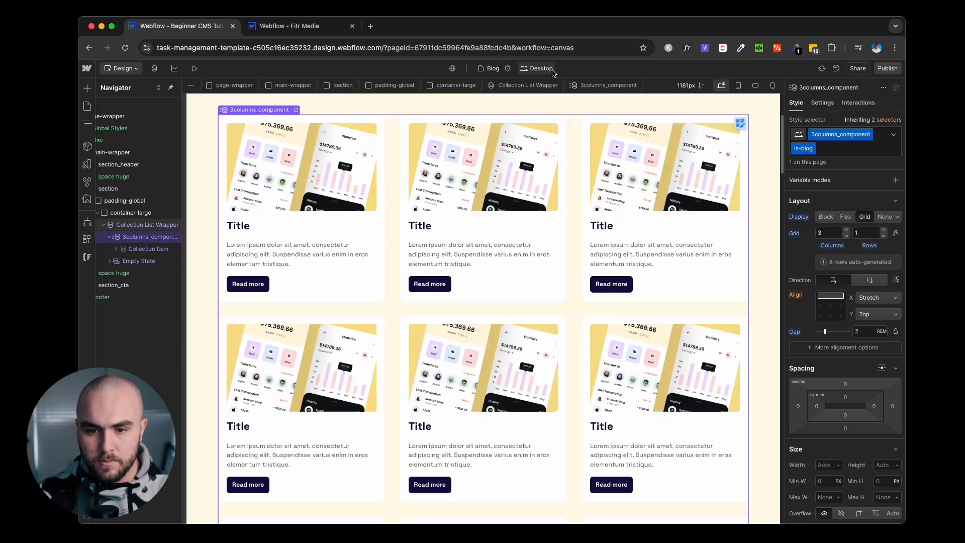
{"action": "left_click", "coordinate": [553, 68]}
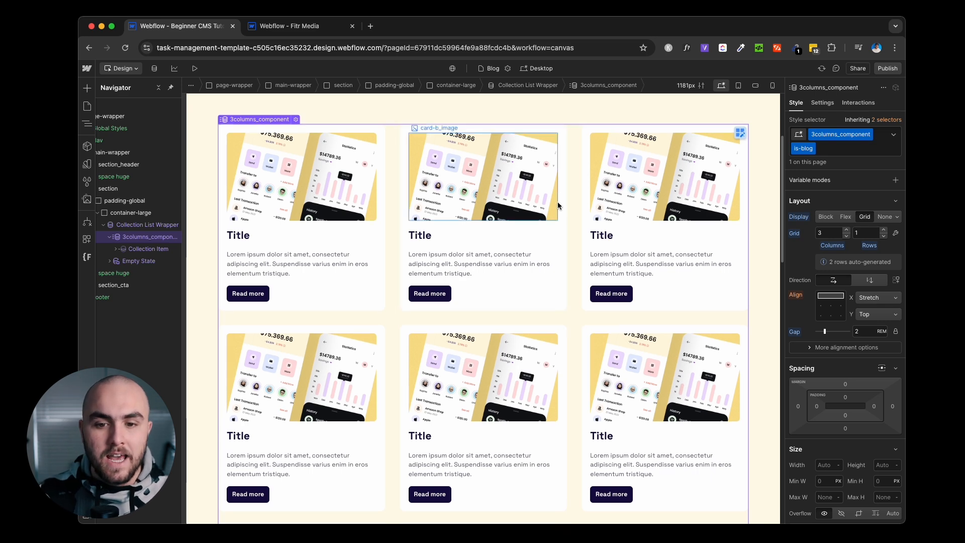
{"action": "scroll", "coordinate": [577, 200], "scroll_direction": "down", "scroll_amount": 2}
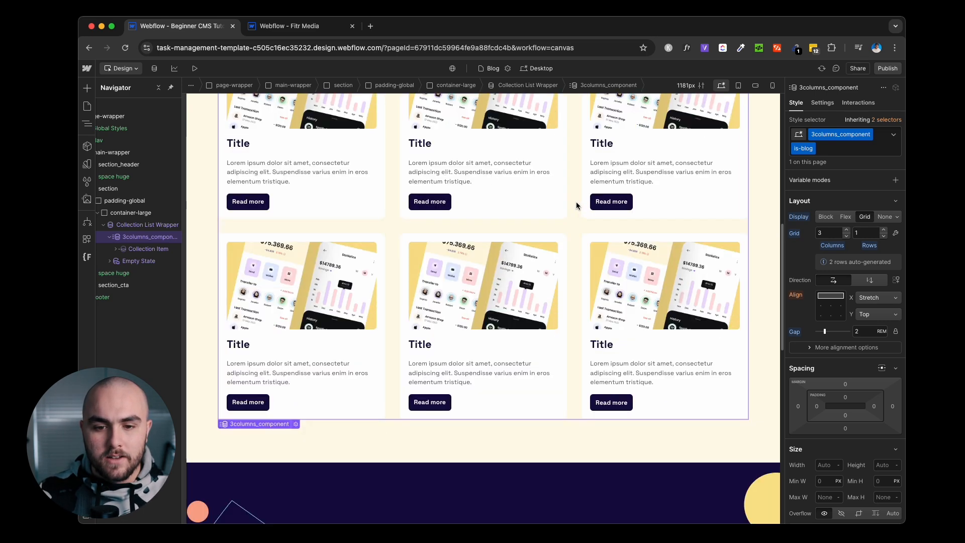
{"action": "scroll", "coordinate": [576, 203], "scroll_direction": "up", "scroll_amount": 6}
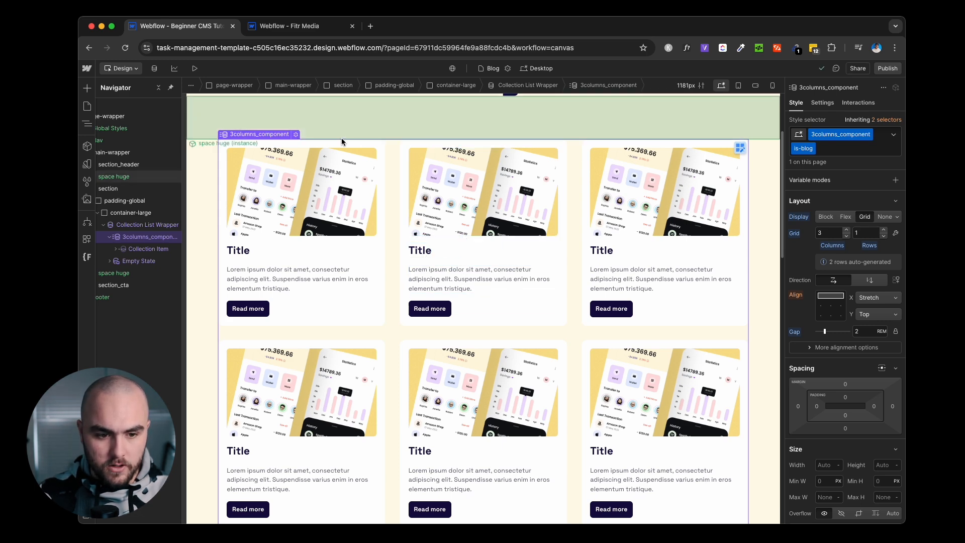
{"action": "left_click", "coordinate": [249, 309]}
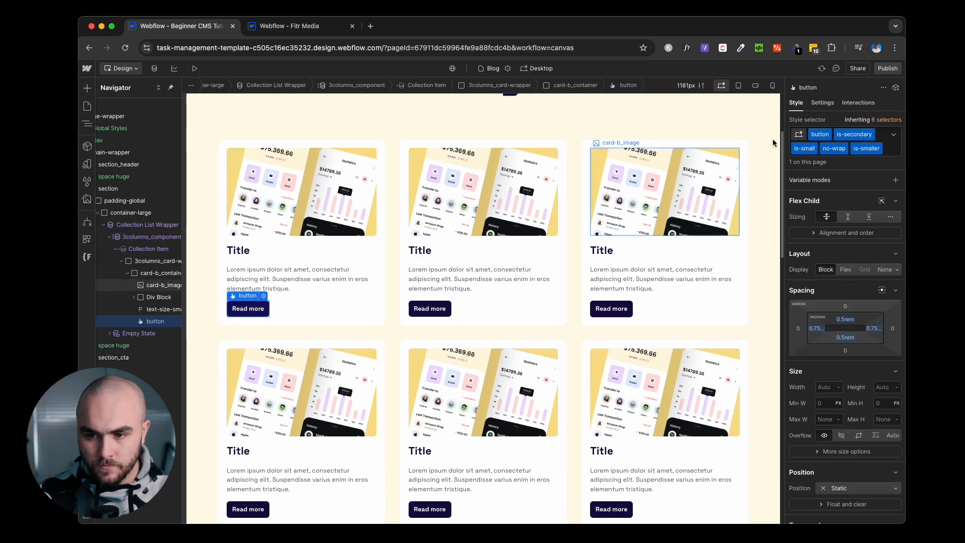
{"action": "left_click", "coordinate": [823, 102]}
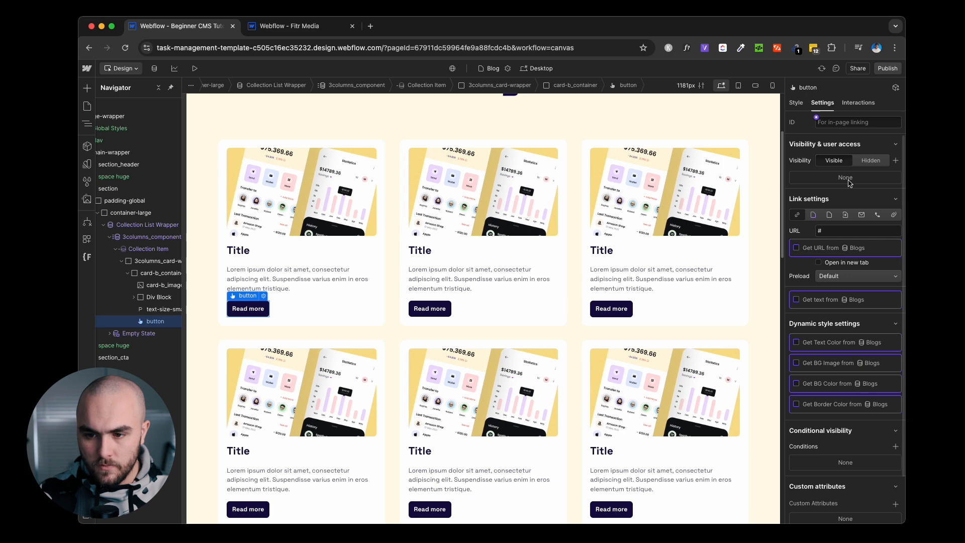
{"action": "left_click", "coordinate": [194, 68]}
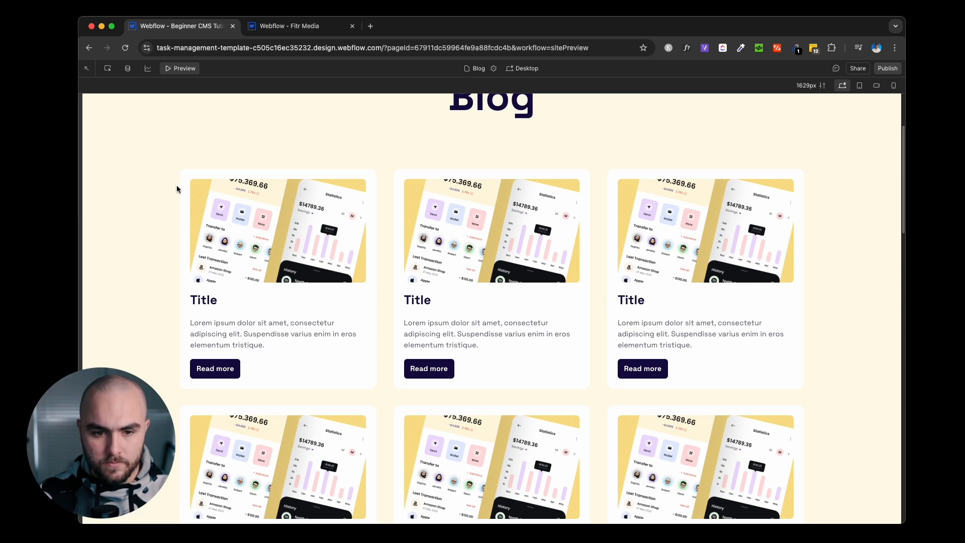
{"action": "left_click", "coordinate": [177, 68]}
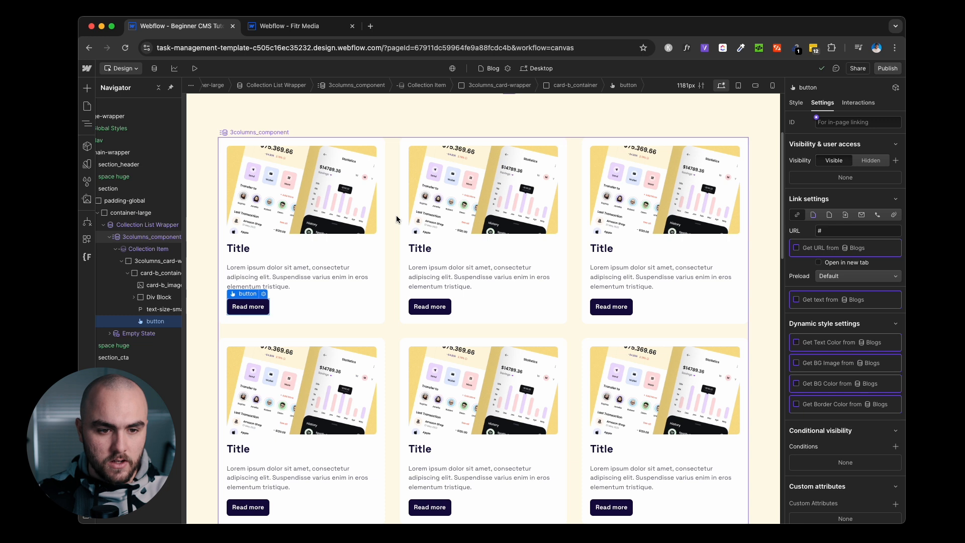
Bind the card-b_image to the Blogs collection's Main Image field.
{"action": "left_click", "coordinate": [300, 202]}
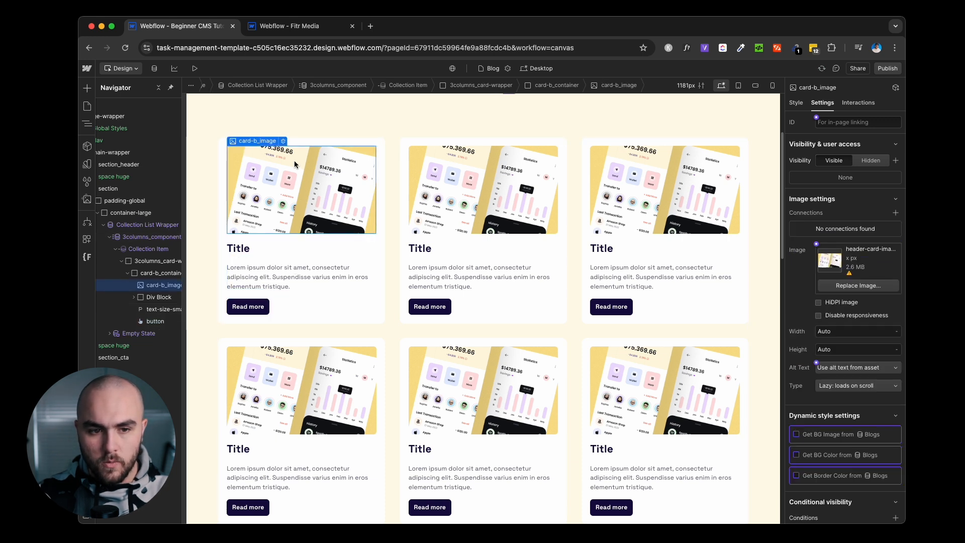
{"action": "left_click", "coordinate": [283, 142]}
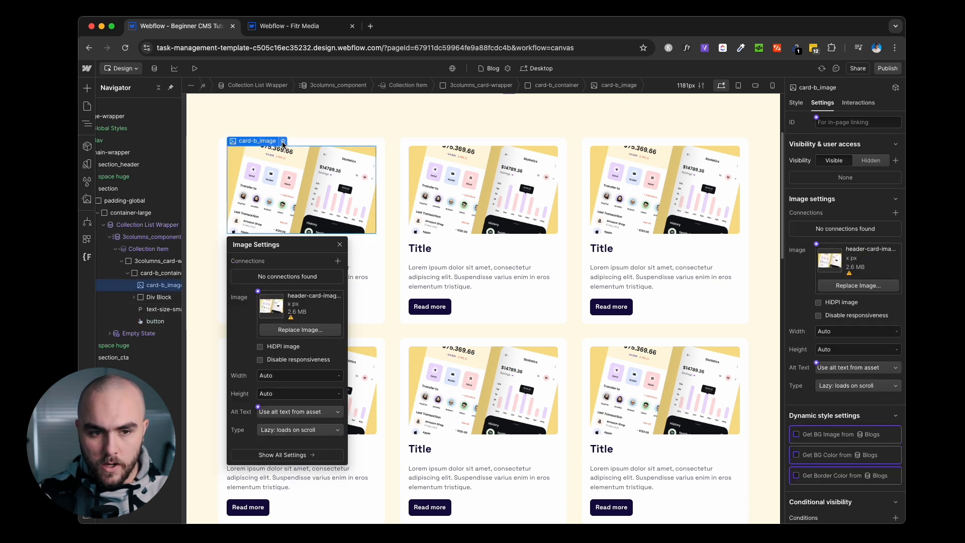
{"action": "left_click", "coordinate": [340, 245]}
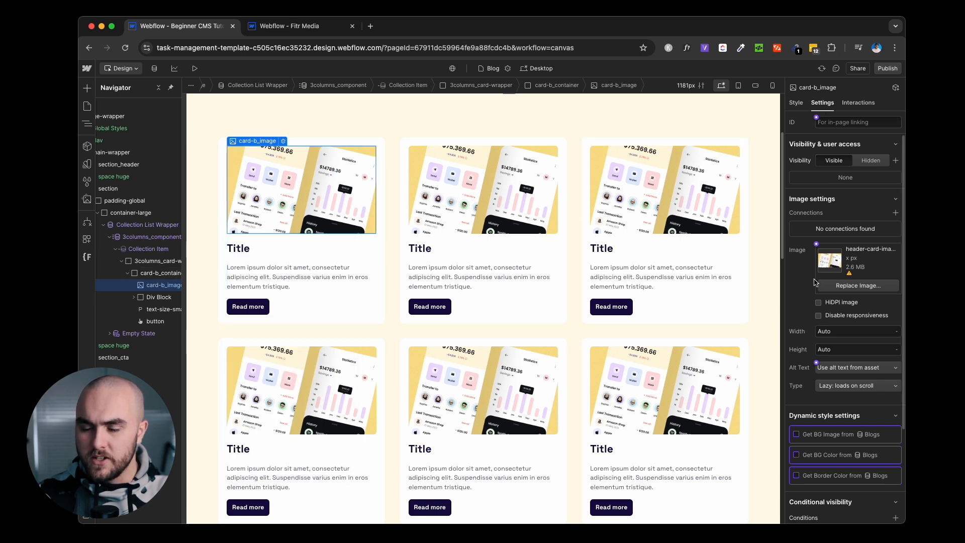
{"action": "scroll", "coordinate": [816, 281], "scroll_direction": "down", "scroll_amount": 1}
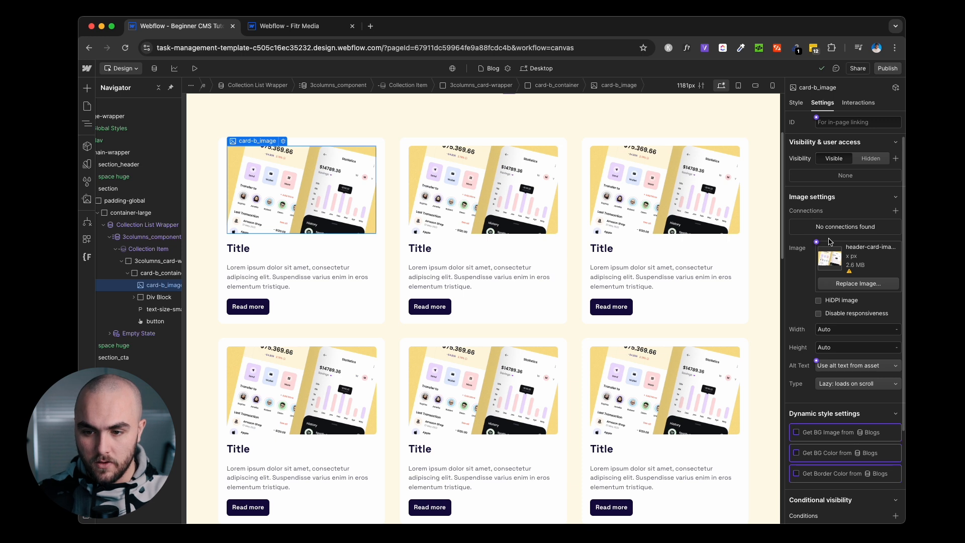
{"action": "left_click", "coordinate": [816, 242]}
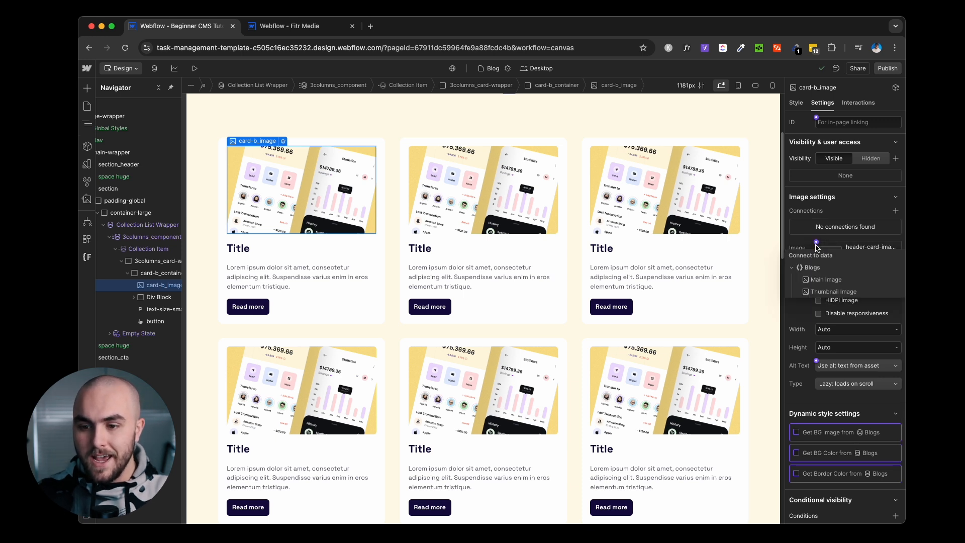
{"action": "left_click", "coordinate": [824, 279]}
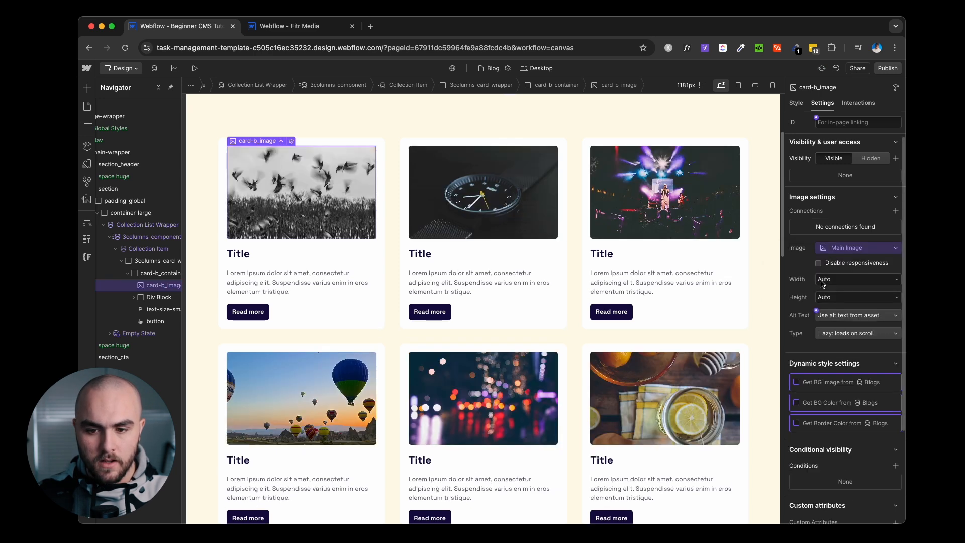
{"action": "scroll", "coordinate": [758, 257], "scroll_direction": "down", "scroll_amount": 5}
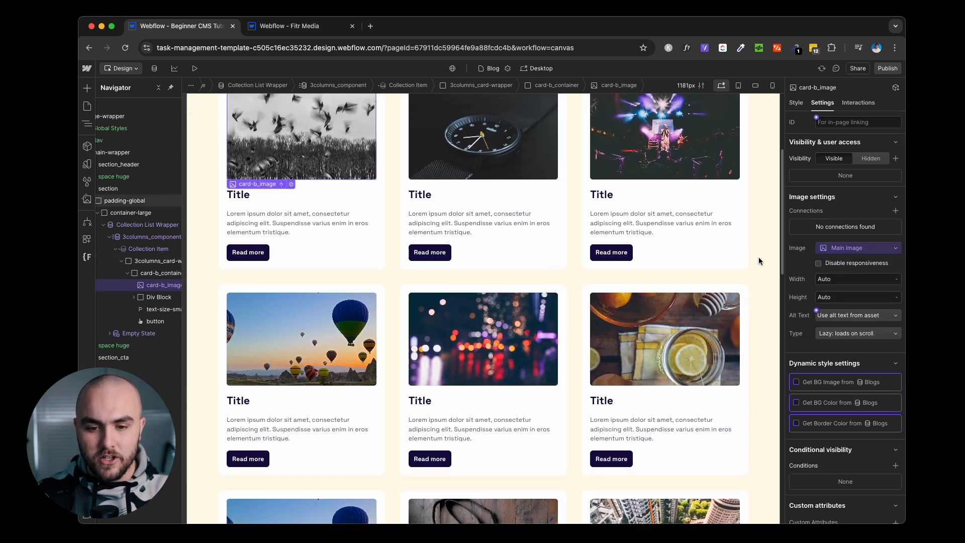
{"action": "scroll", "coordinate": [759, 257], "scroll_direction": "down", "scroll_amount": 2}
{"action": "scroll", "coordinate": [758, 257], "scroll_direction": "up", "scroll_amount": 6}
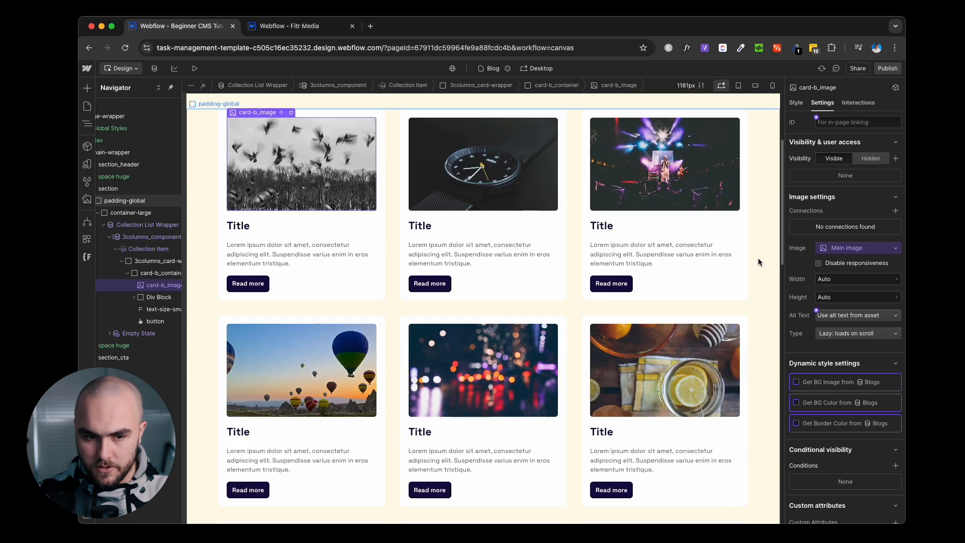
Bind the card heading to Name and the paragraph to Post Summary.
{"action": "left_click", "coordinate": [238, 231]}
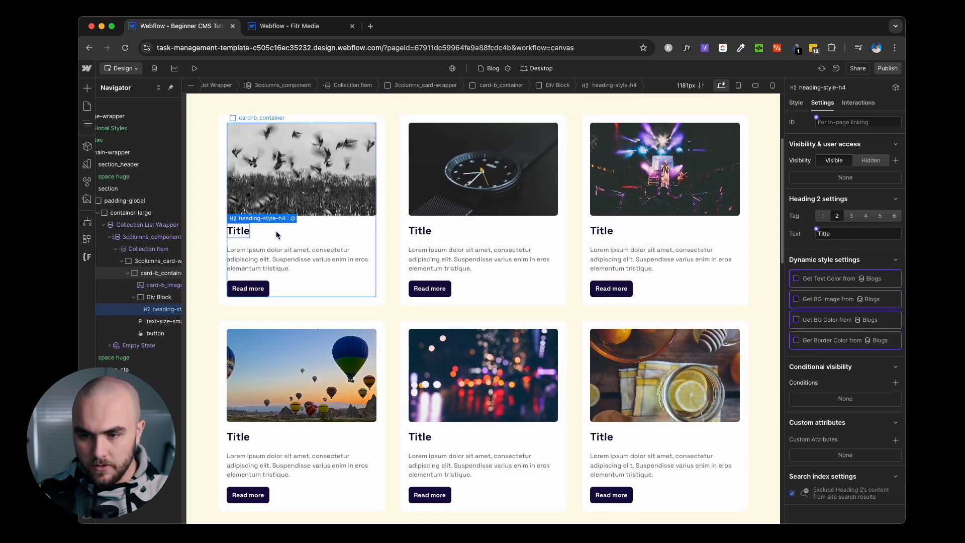
{"action": "left_click", "coordinate": [822, 232]}
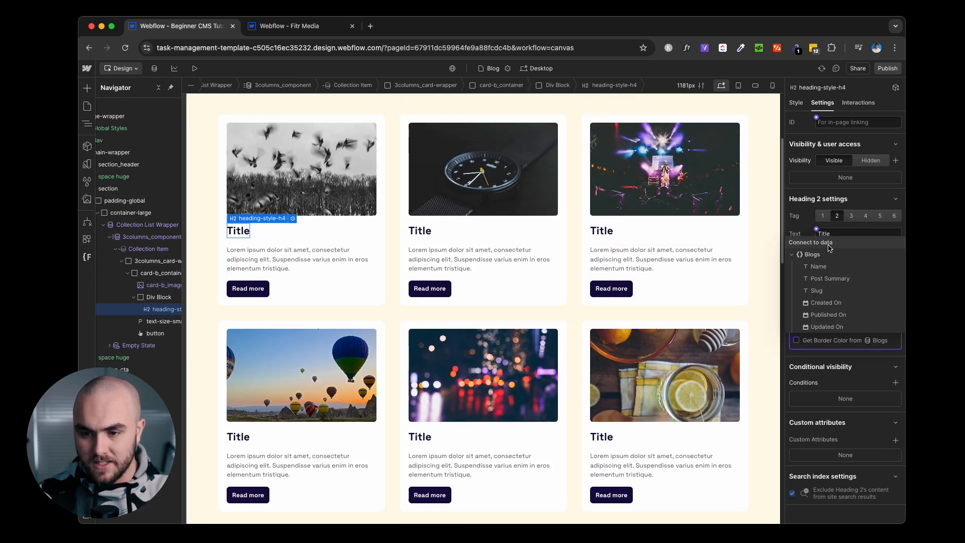
{"action": "left_click", "coordinate": [842, 273]}
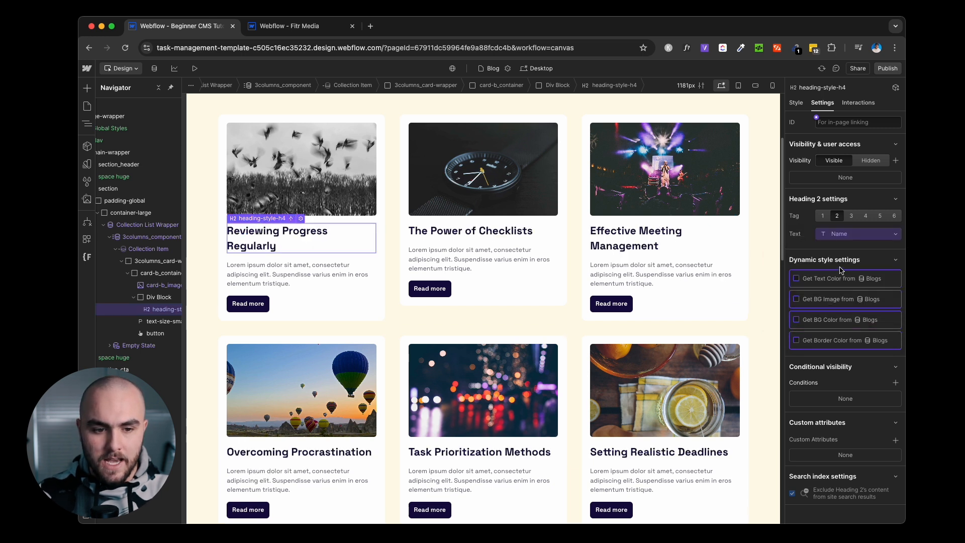
{"action": "left_click", "coordinate": [289, 275]}
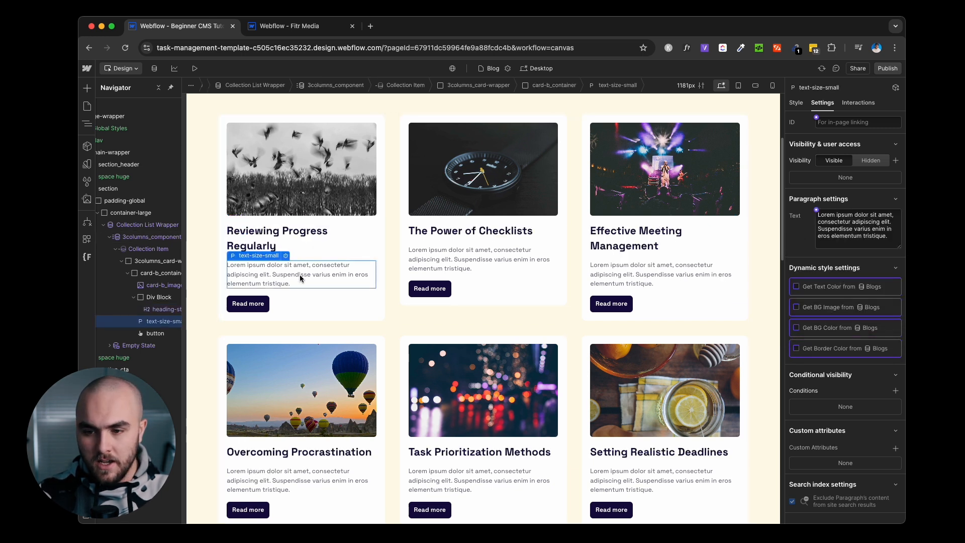
{"action": "left_click", "coordinate": [818, 211]}
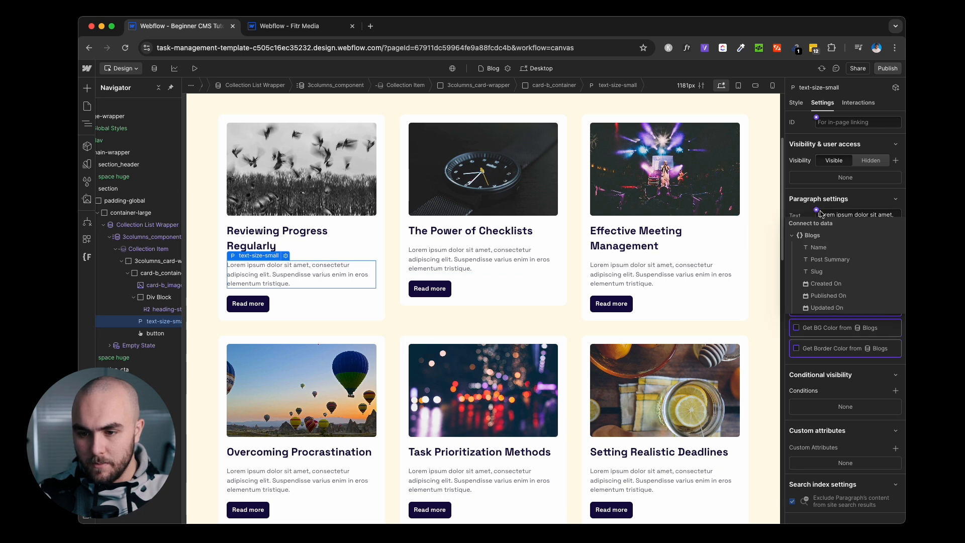
{"action": "left_click", "coordinate": [830, 260]}
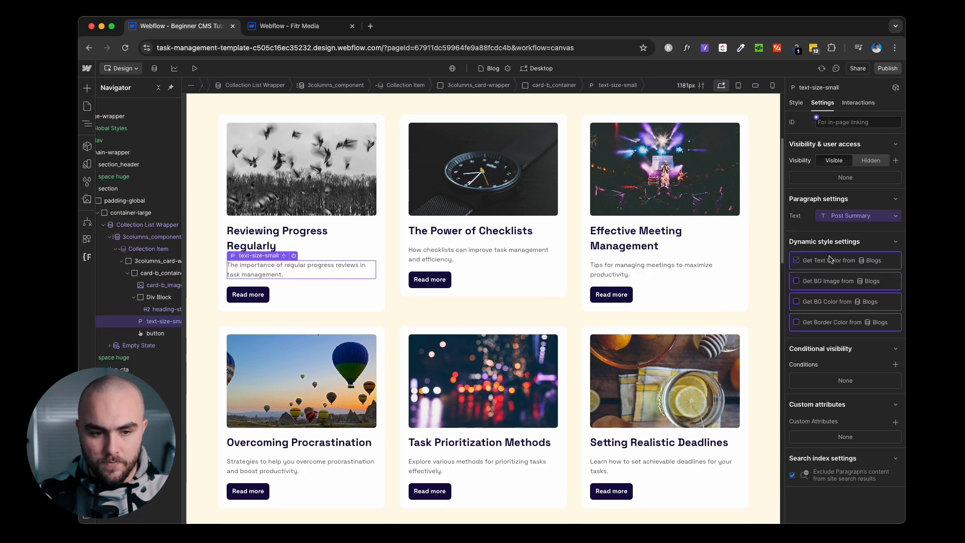
Link the Read more button to the Current Blog page.
{"action": "left_click", "coordinate": [265, 294]}
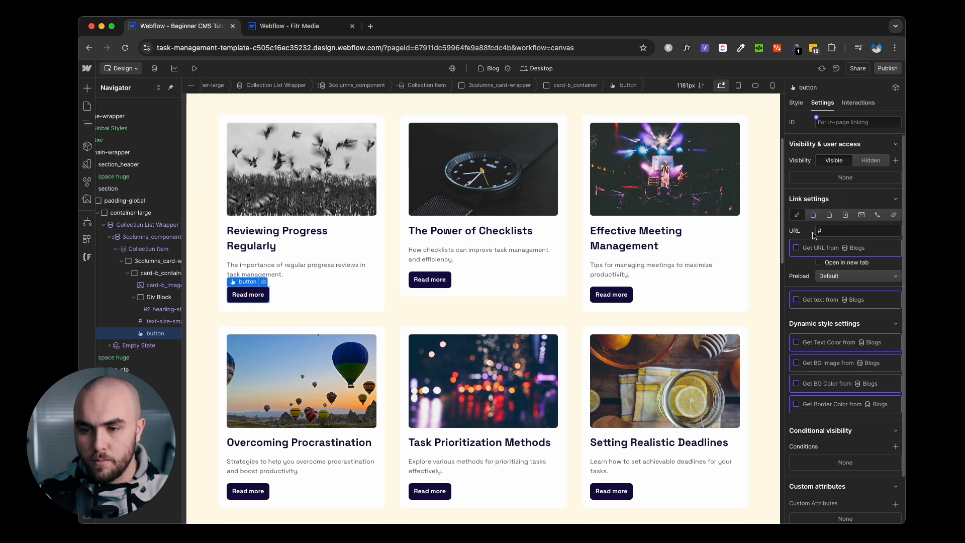
{"action": "left_click", "coordinate": [813, 216]}
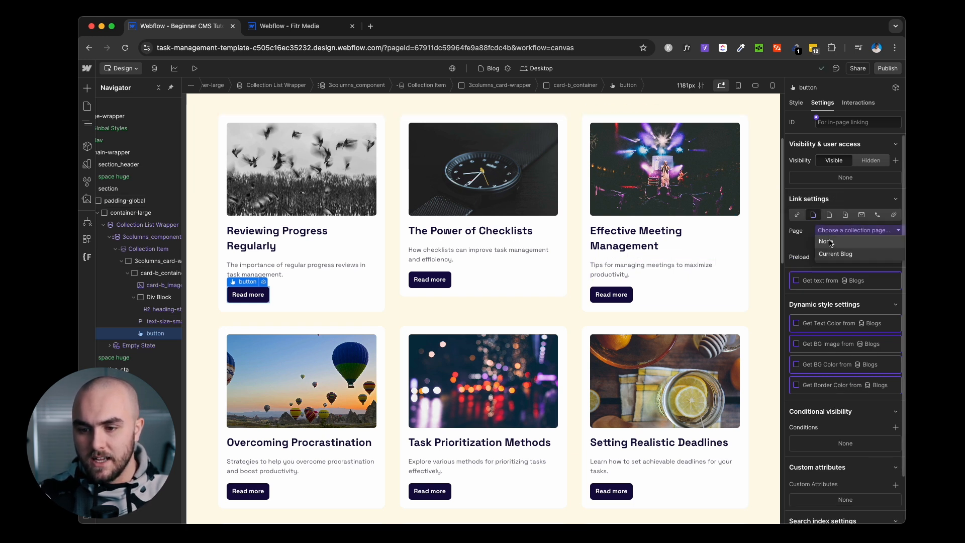
{"action": "left_click", "coordinate": [834, 255]}
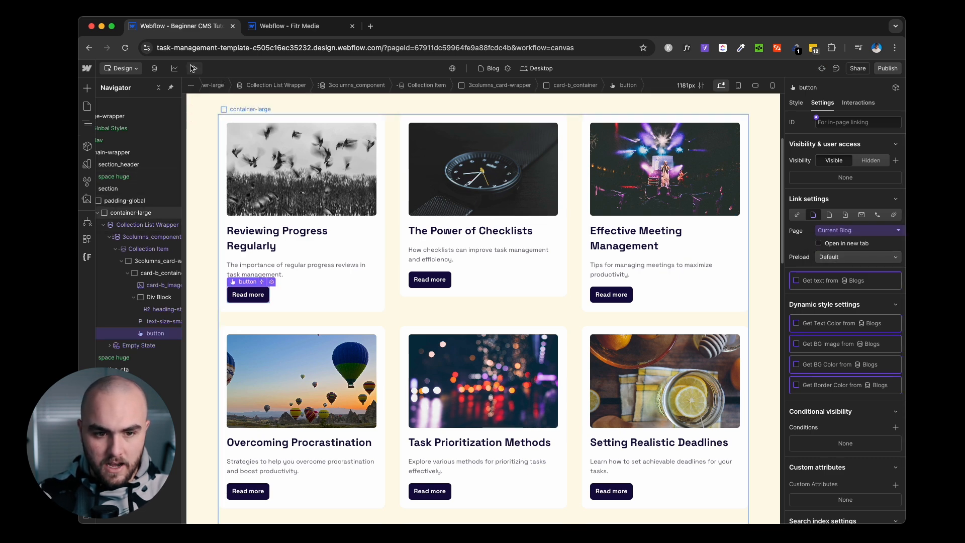
Preview the cards, open the Reviewing Progress Regularly post via Read more, and exit preview.
{"action": "key", "text": "super+shift+p"}
{"action": "scroll", "coordinate": [576, 173], "scroll_direction": "down", "scroll_amount": 2}
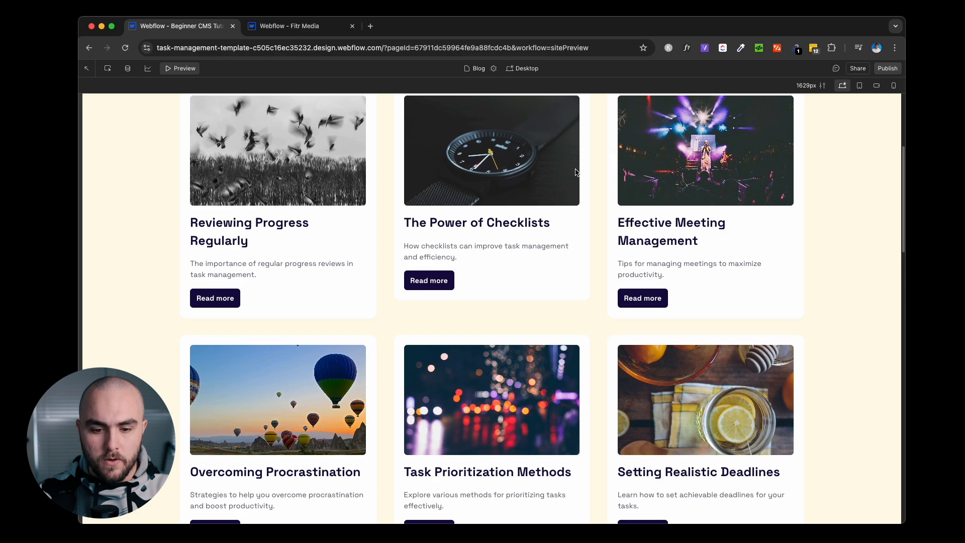
{"action": "scroll", "coordinate": [578, 171], "scroll_direction": "down", "scroll_amount": 4}
{"action": "scroll", "coordinate": [577, 174], "scroll_direction": "down", "scroll_amount": 7}
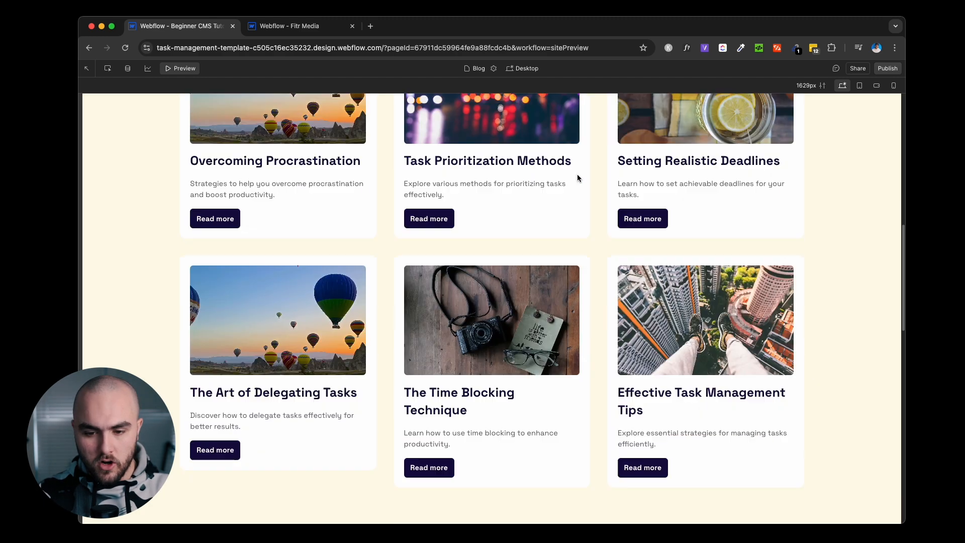
{"action": "scroll", "coordinate": [577, 176], "scroll_direction": "down", "scroll_amount": 2}
{"action": "scroll", "coordinate": [577, 176], "scroll_direction": "up", "scroll_amount": 15}
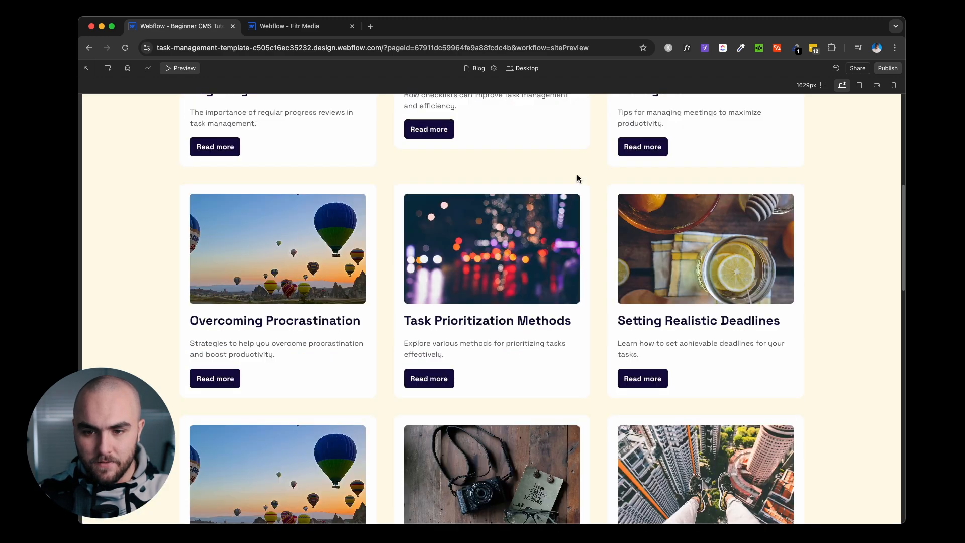
{"action": "scroll", "coordinate": [577, 179], "scroll_direction": "up", "scroll_amount": 1}
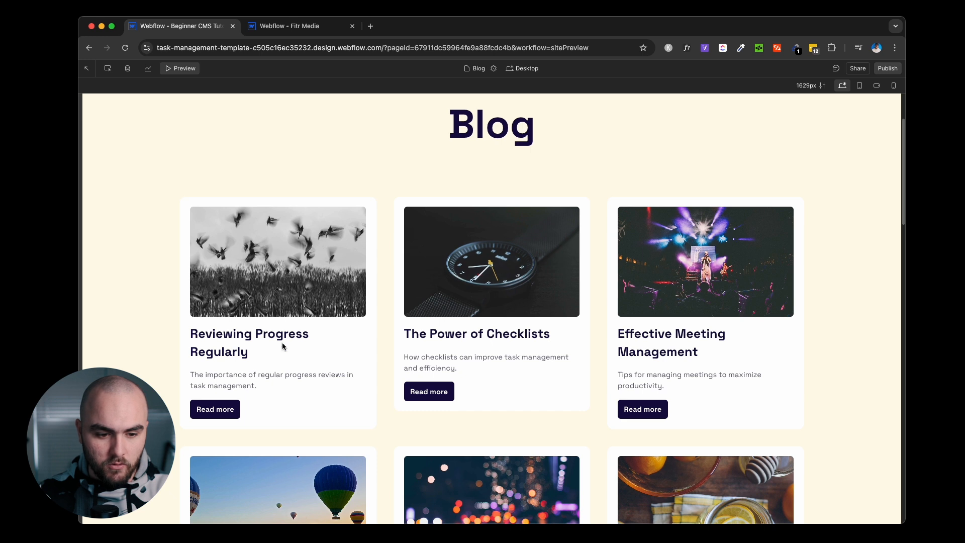
{"action": "left_click", "coordinate": [213, 411]}
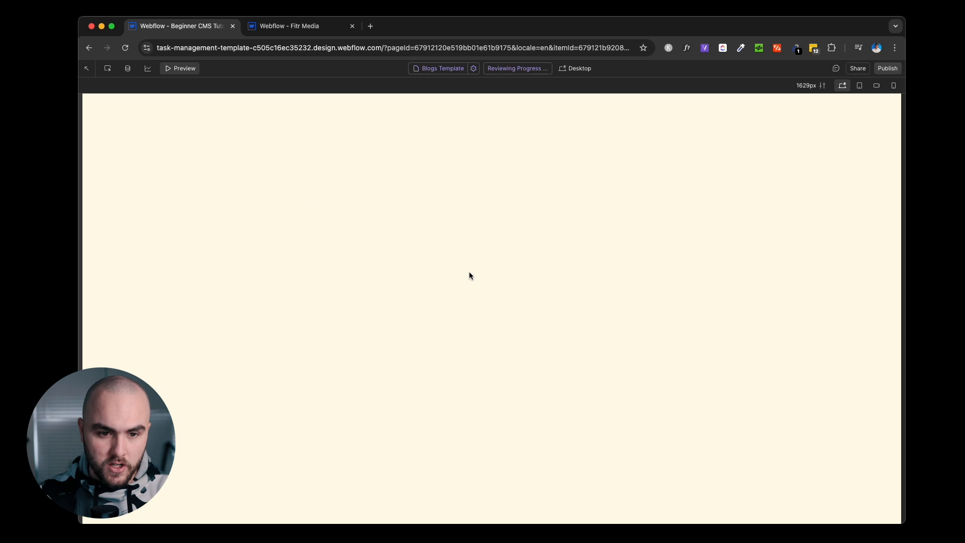
{"action": "left_click", "coordinate": [183, 69]}
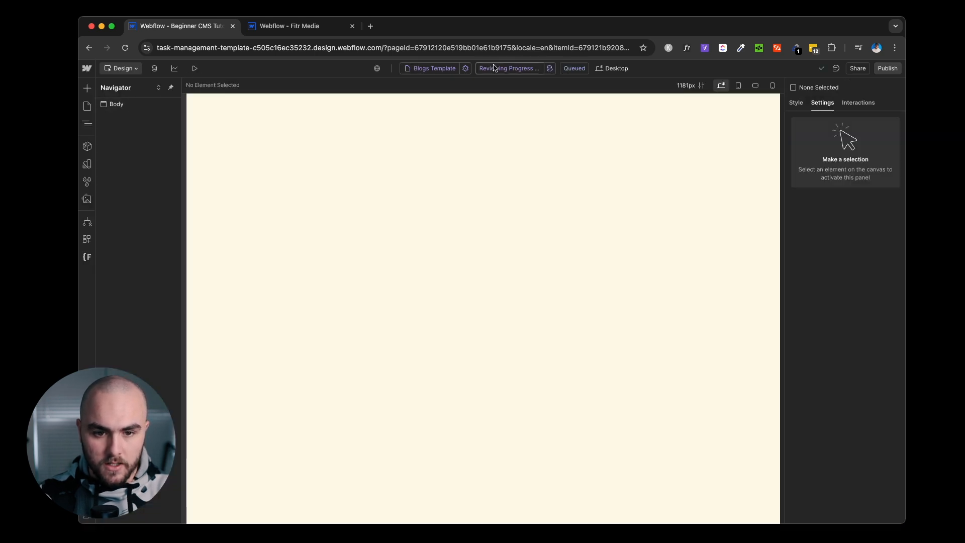
Switch to the Blog page and select its page-wrapper for copying.
{"action": "left_click", "coordinate": [454, 68]}
{"action": "left_click", "coordinate": [463, 127]}
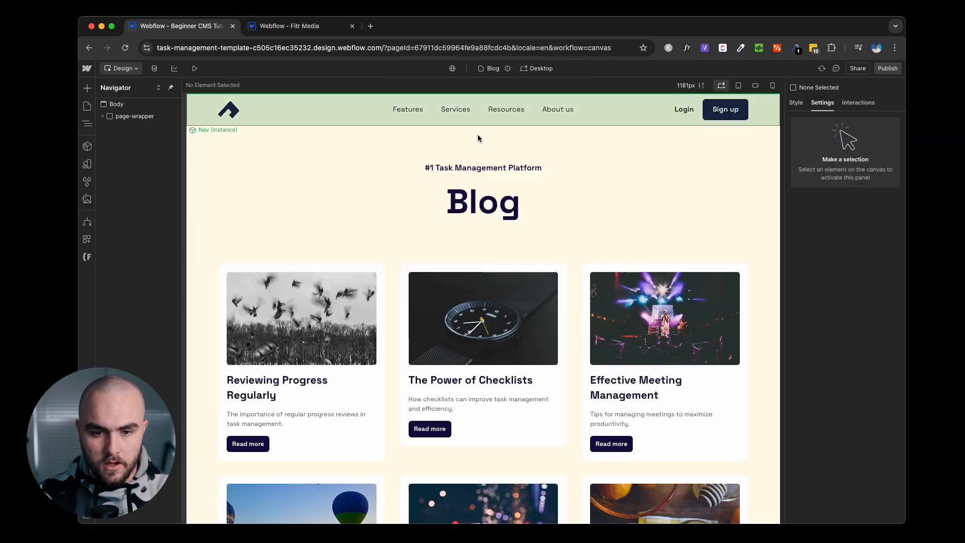
{"action": "left_click", "coordinate": [88, 106]}
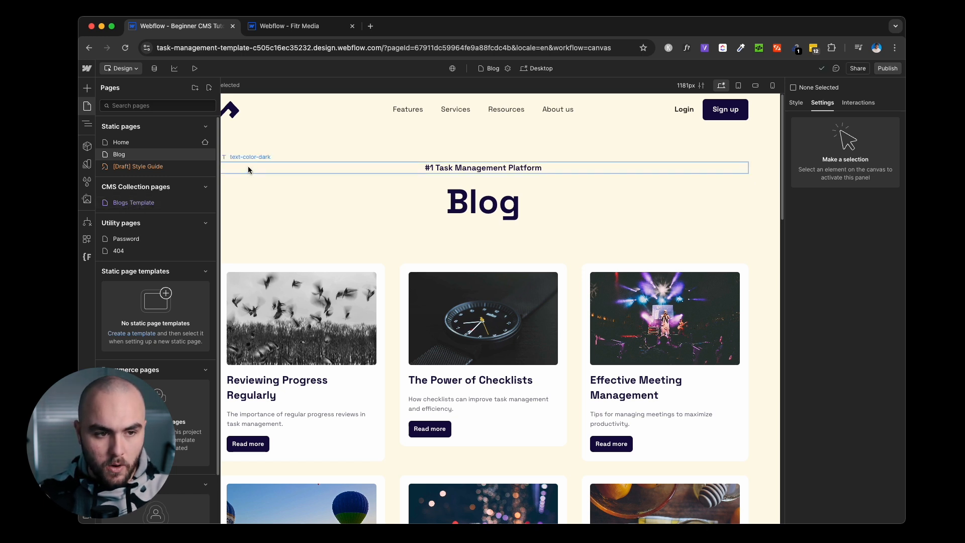
{"action": "left_click", "coordinate": [91, 106]}
{"action": "left_click", "coordinate": [130, 117]}
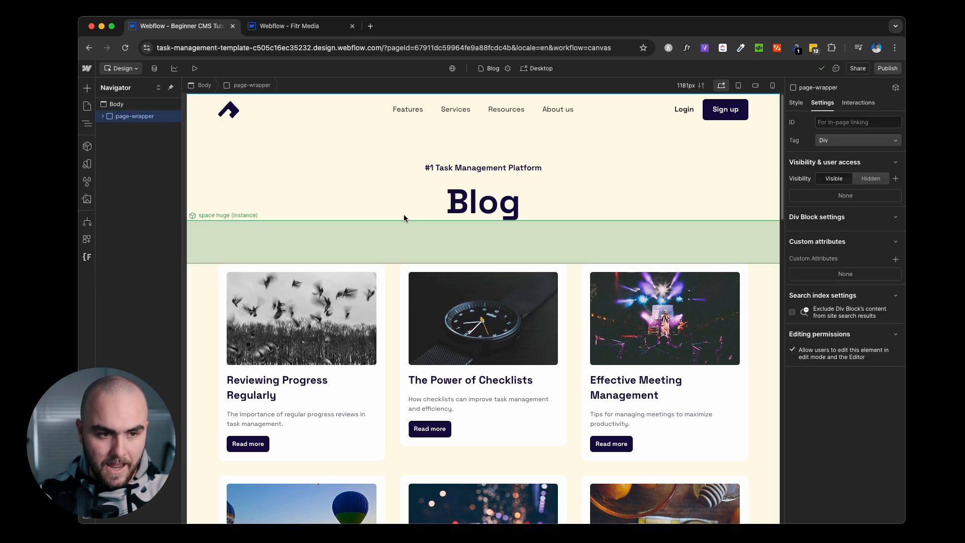
Open the Blogs Template page and select its Body to paste the layout.
{"action": "left_click", "coordinate": [92, 108]}
{"action": "left_click", "coordinate": [164, 202]}
{"action": "left_click", "coordinate": [423, 180]}
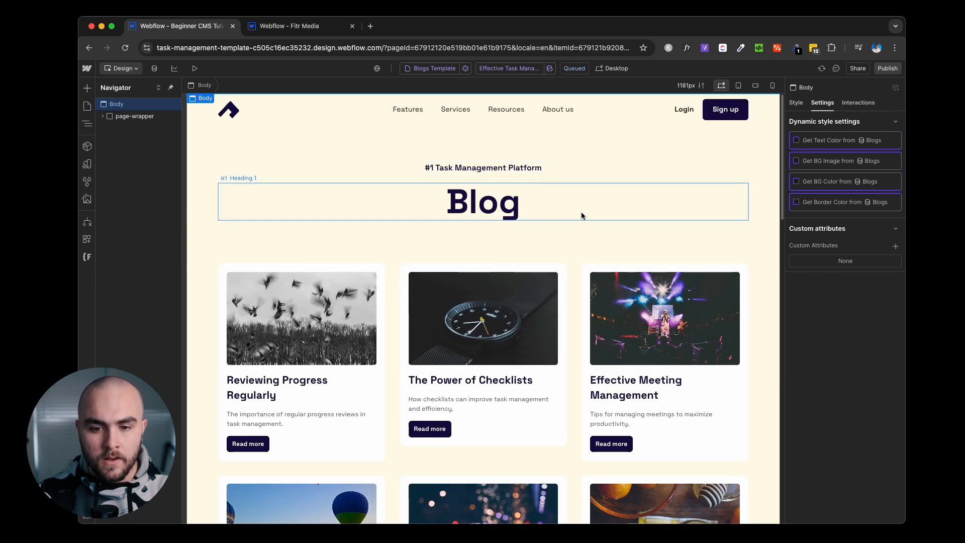
Delete the blog card grid and the '#1 Task Management Platform' tagline from the template.
{"action": "left_click", "coordinate": [575, 282]}
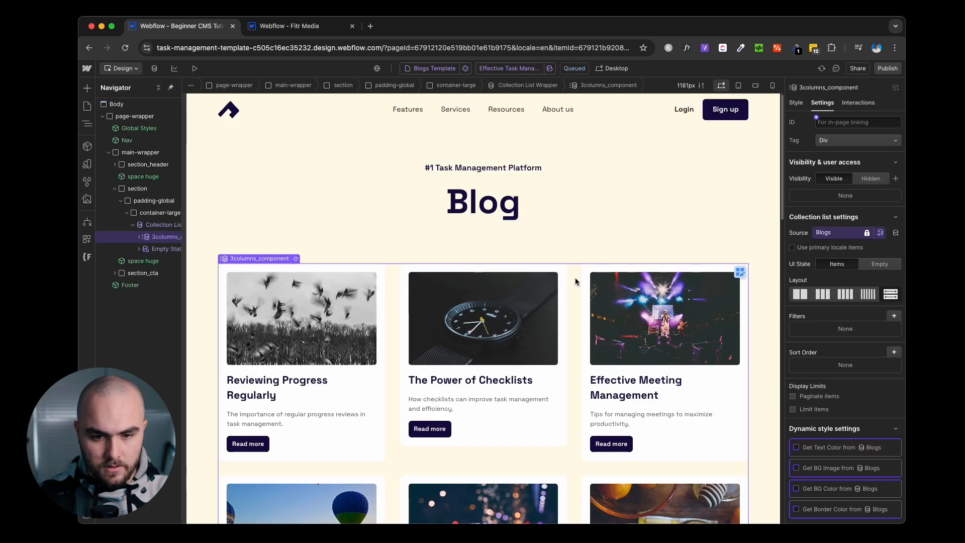
{"action": "key", "text": "Delete"}
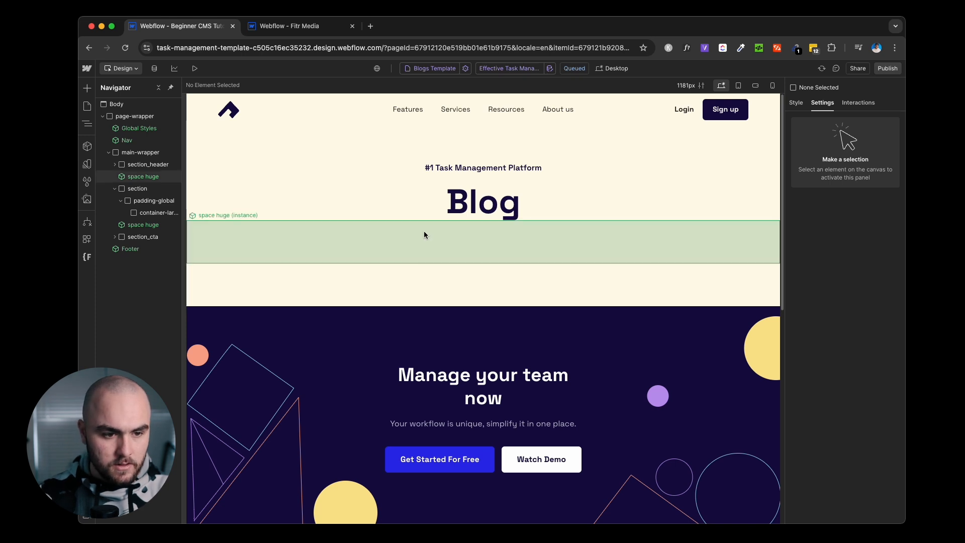
{"action": "left_click", "coordinate": [170, 214]}
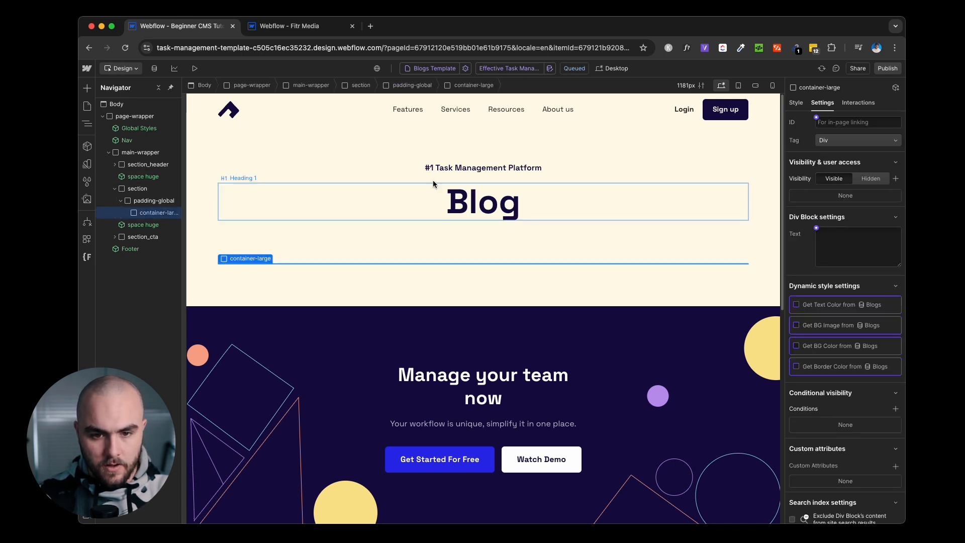
{"action": "left_click", "coordinate": [476, 169]}
{"action": "key", "text": "Delete"}
{"action": "key", "text": "Delete"}
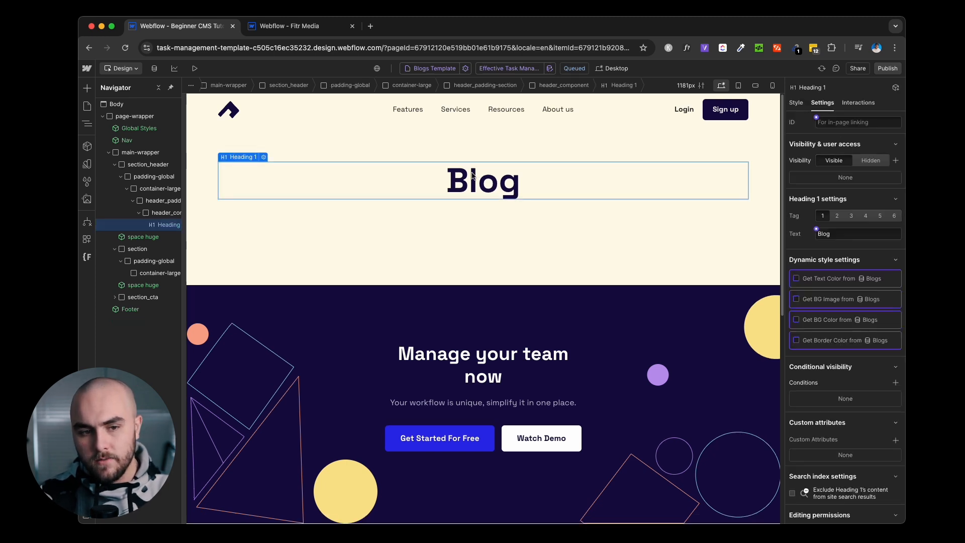
Bind the Heading 1 text to the CMS Name field.
{"action": "left_click", "coordinate": [262, 156]}
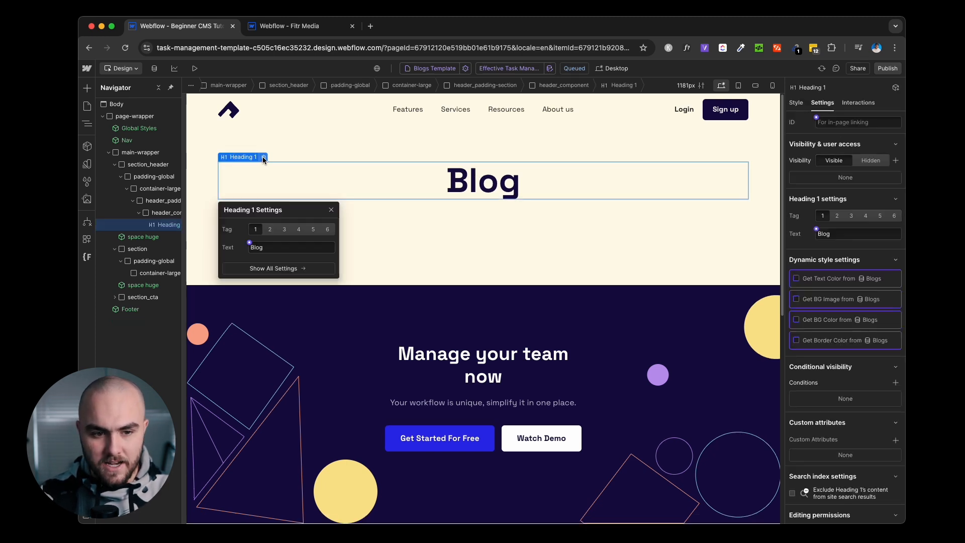
{"action": "left_click", "coordinate": [248, 243]}
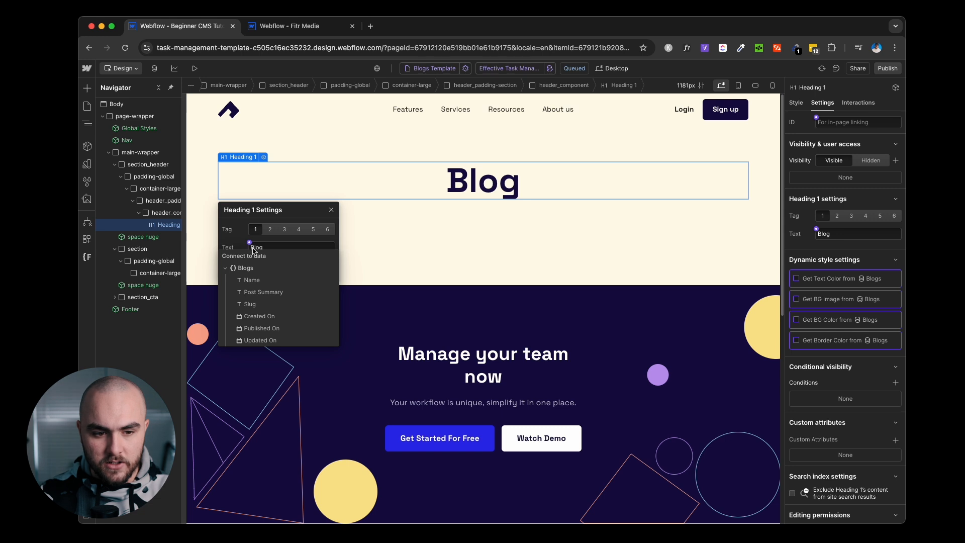
{"action": "left_click", "coordinate": [253, 278]}
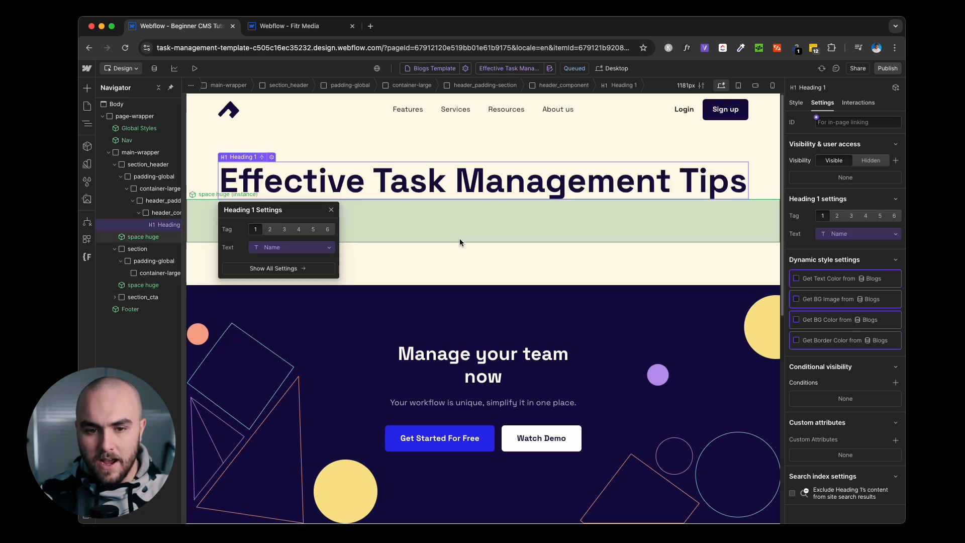
{"action": "left_click", "coordinate": [460, 239]}
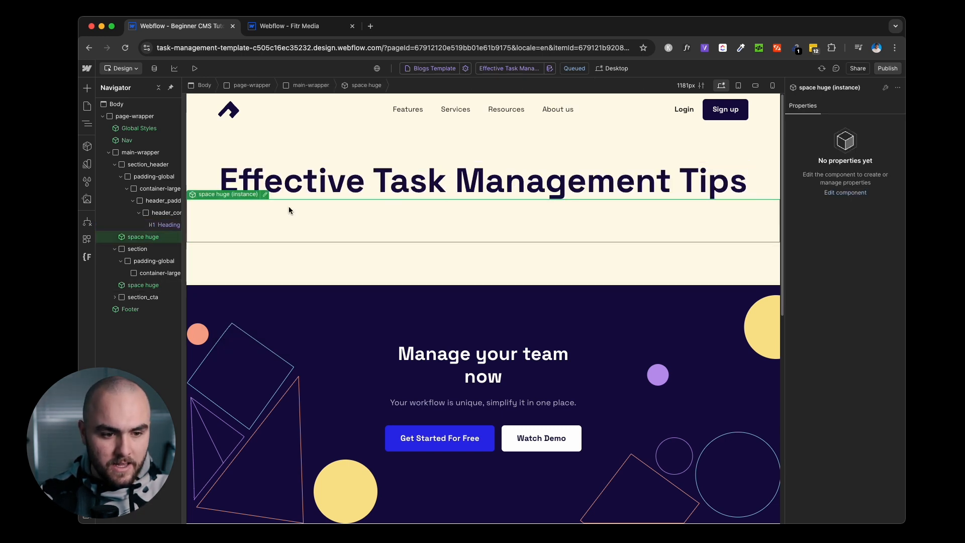
{"action": "left_click", "coordinate": [159, 274]}
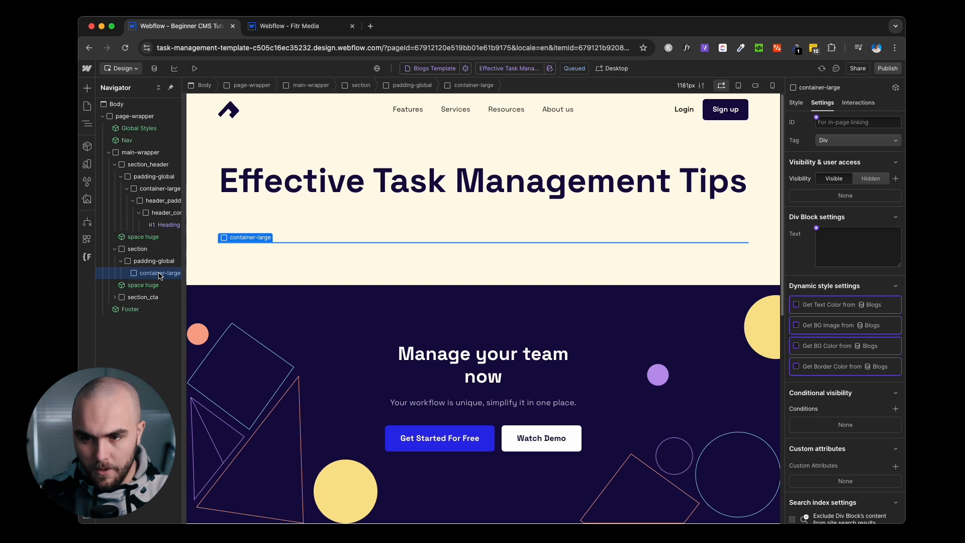
Replace the container's container-large class with container-medium.
{"action": "key", "text": "super+Return"}
{"action": "key", "text": "BackSpace"}
{"action": "type", "text": "cont"}
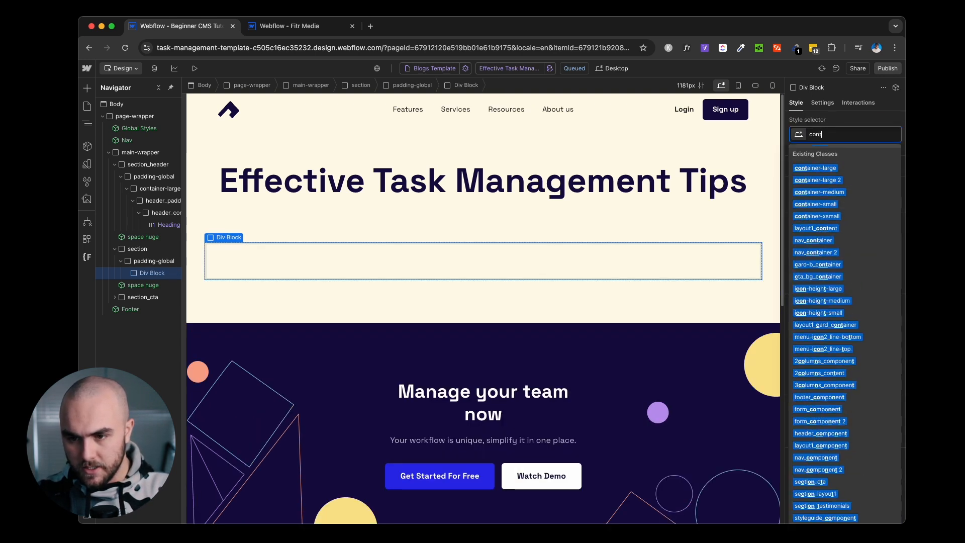
{"action": "type", "text": "ainer"}
{"action": "key", "text": "Down"}
{"action": "key", "text": "Down"}
{"action": "key", "text": "Down"}
{"action": "key", "text": "Return"}
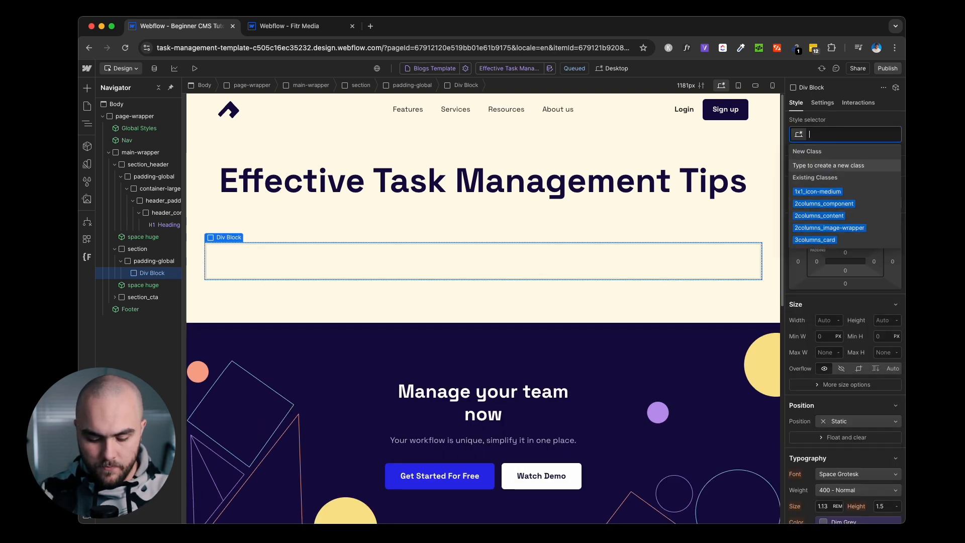
Insert a Rich Text block into the container using Quick Find.
{"action": "key", "text": "super+e"}
{"action": "type", "text": "rich"}
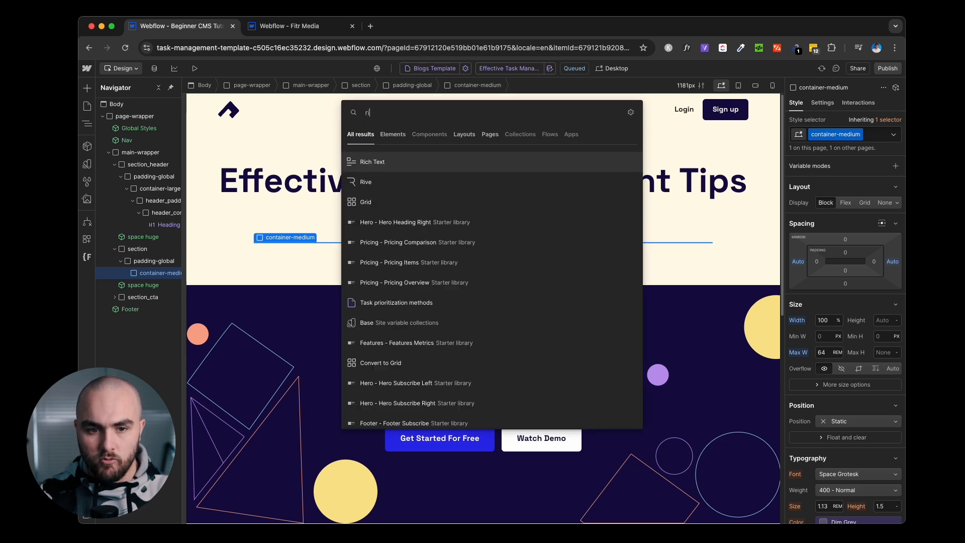
{"action": "key", "text": "Return"}
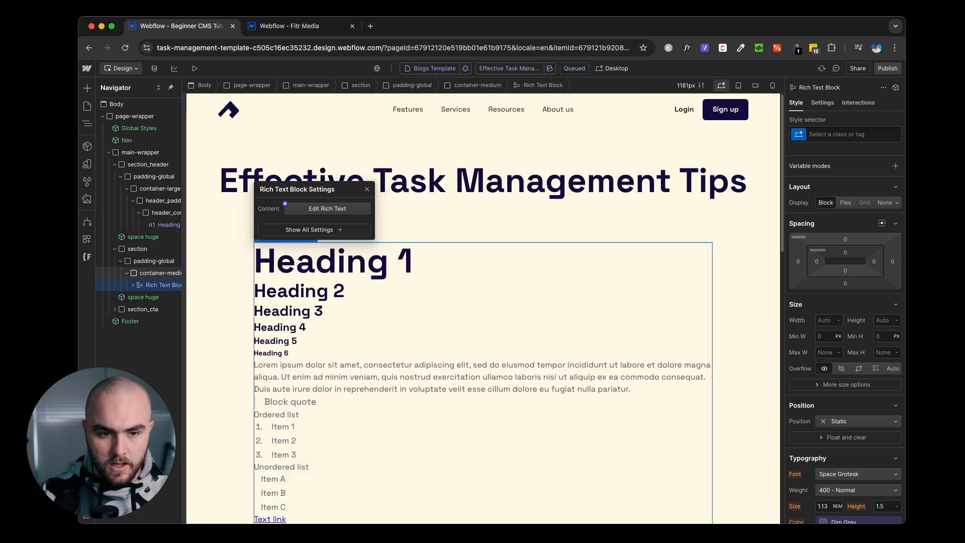
Give the rich text block the text-rich-text class and bind it to Blog Body Text.
{"action": "left_click", "coordinate": [861, 131]}
{"action": "type", "text": "rich"}
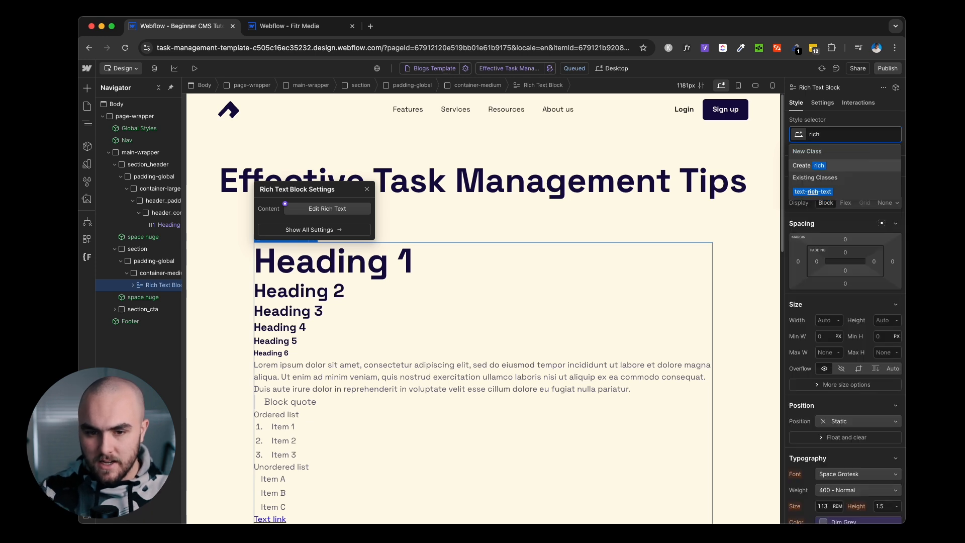
{"action": "key", "text": "Down"}
{"action": "key", "text": "Return"}
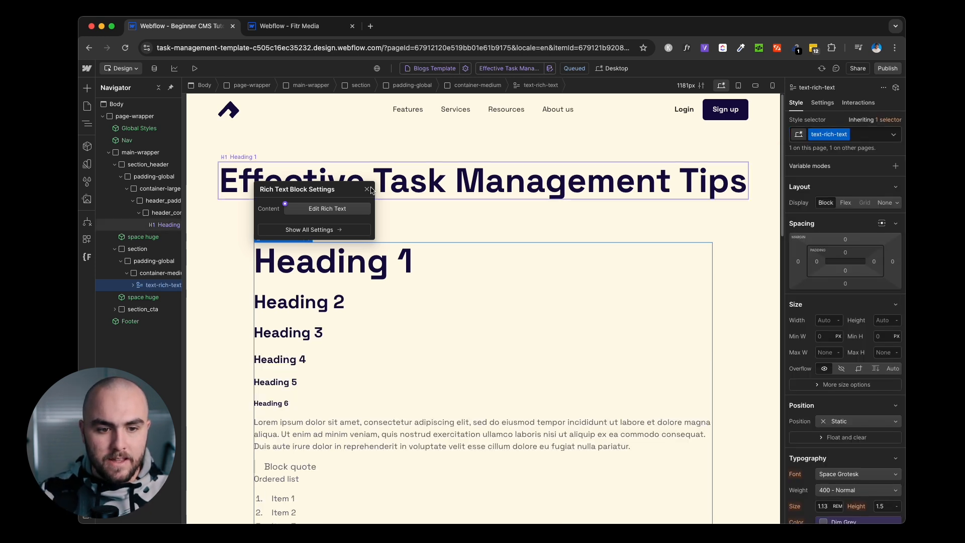
{"action": "left_click", "coordinate": [285, 204]}
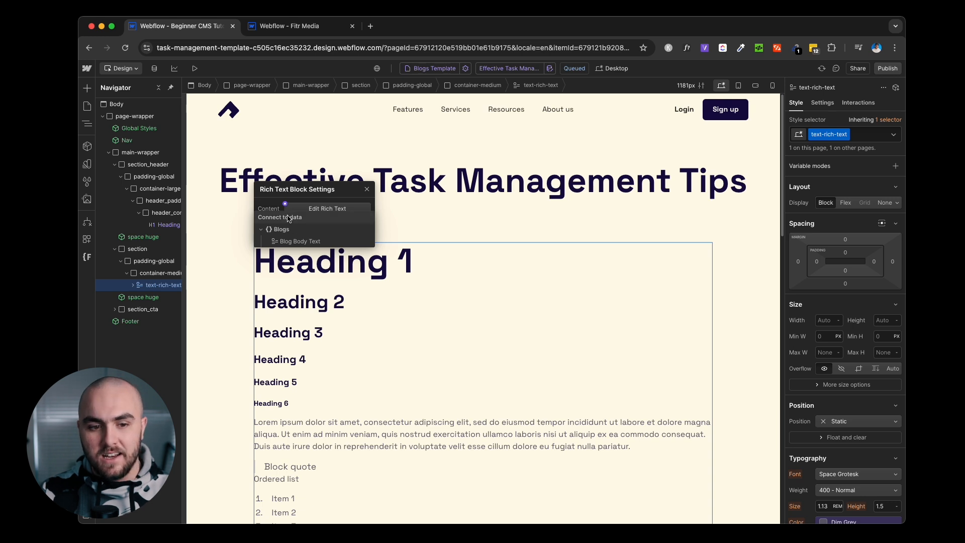
{"action": "left_click", "coordinate": [317, 243]}
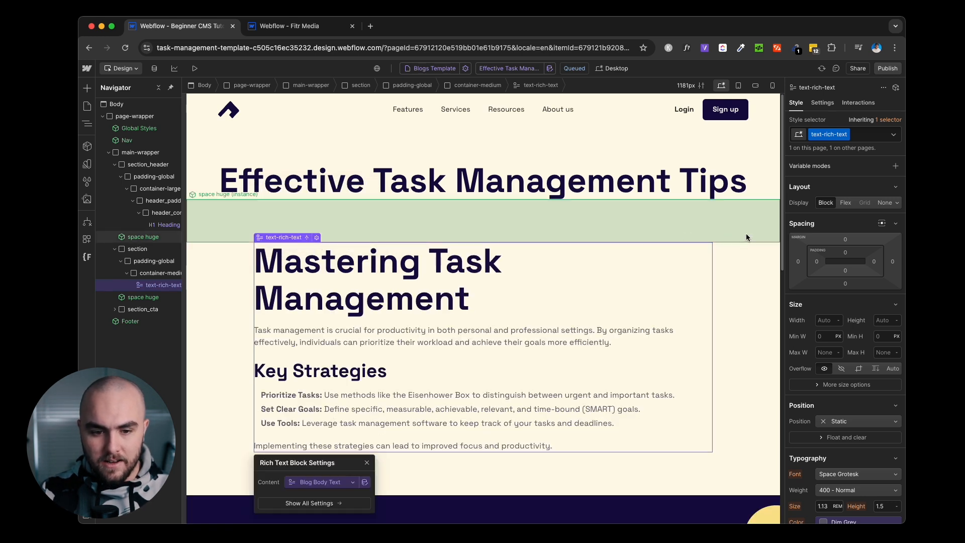
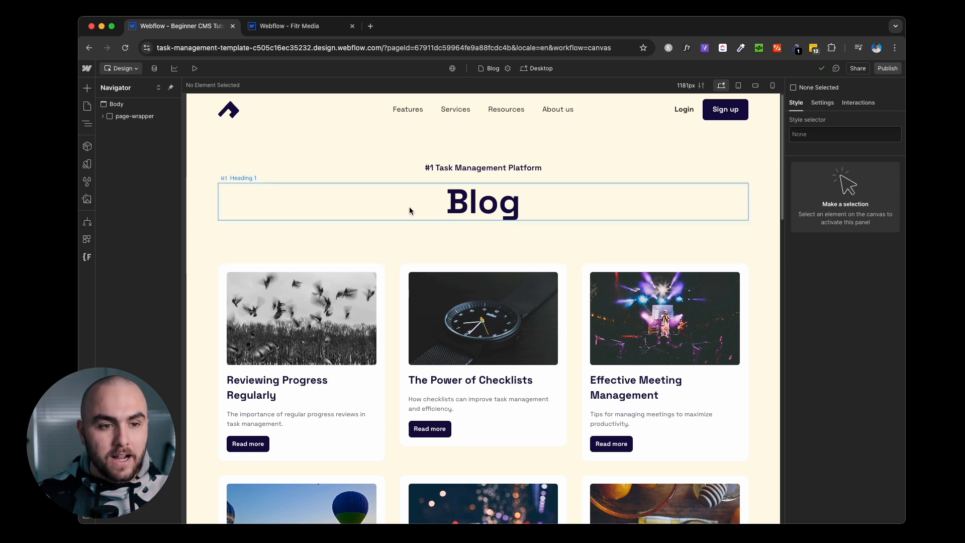
Leave the Blog page designer for CMS Collections, showing the nine Blogs items.
{"action": "left_click", "coordinate": [155, 69]}
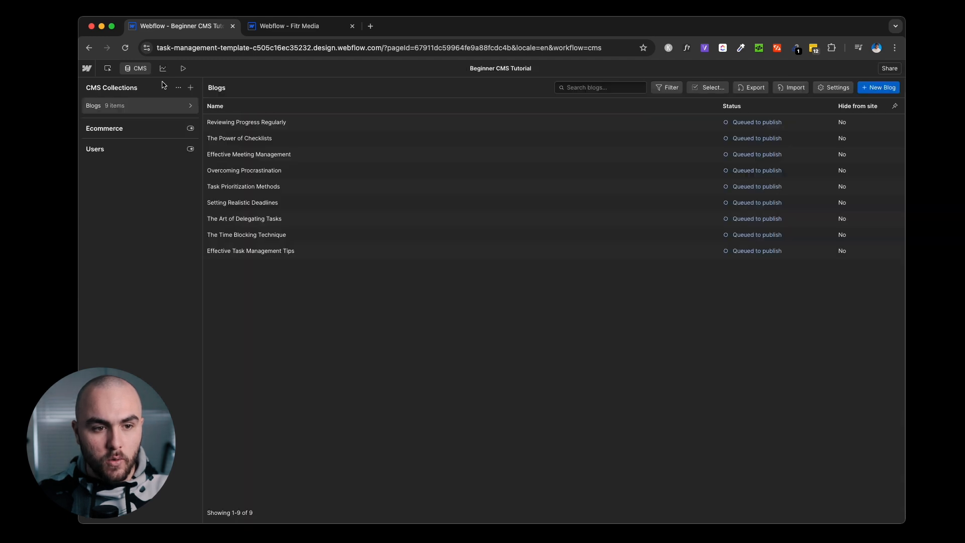
Create a 'Team Members' collection from the Authors template, with bio, picture, email and social fields.
{"action": "left_click", "coordinate": [190, 89]}
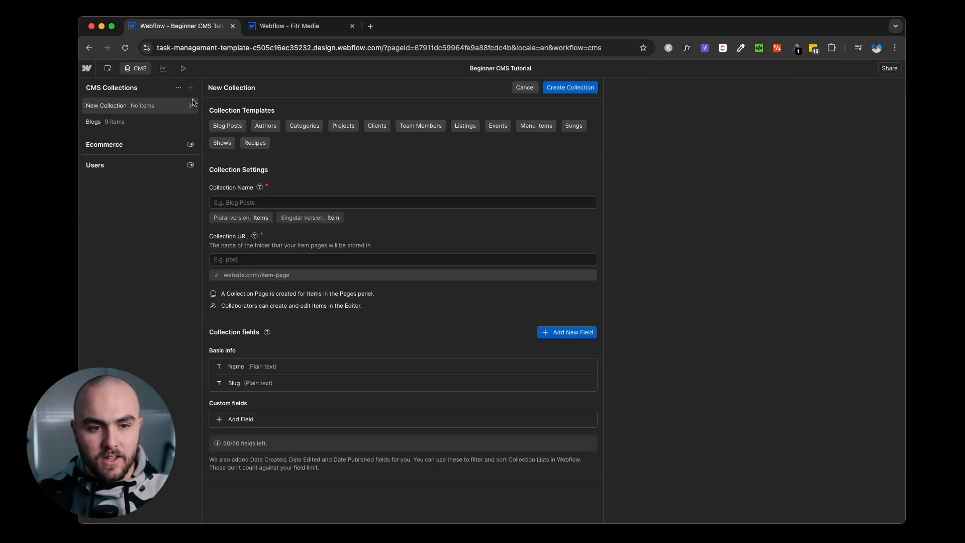
{"action": "left_click", "coordinate": [275, 130]}
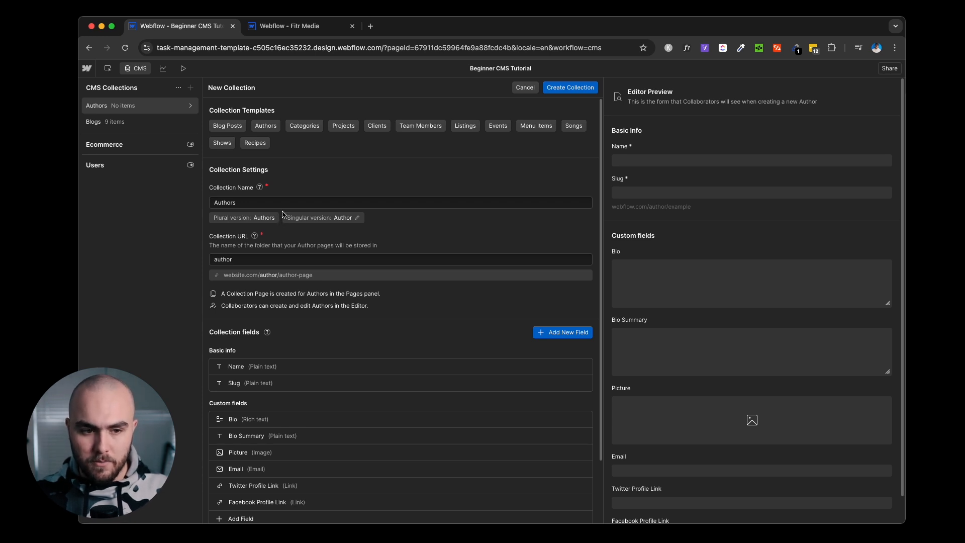
{"action": "double_click", "coordinate": [289, 203]}
{"action": "type", "text": "Team"}
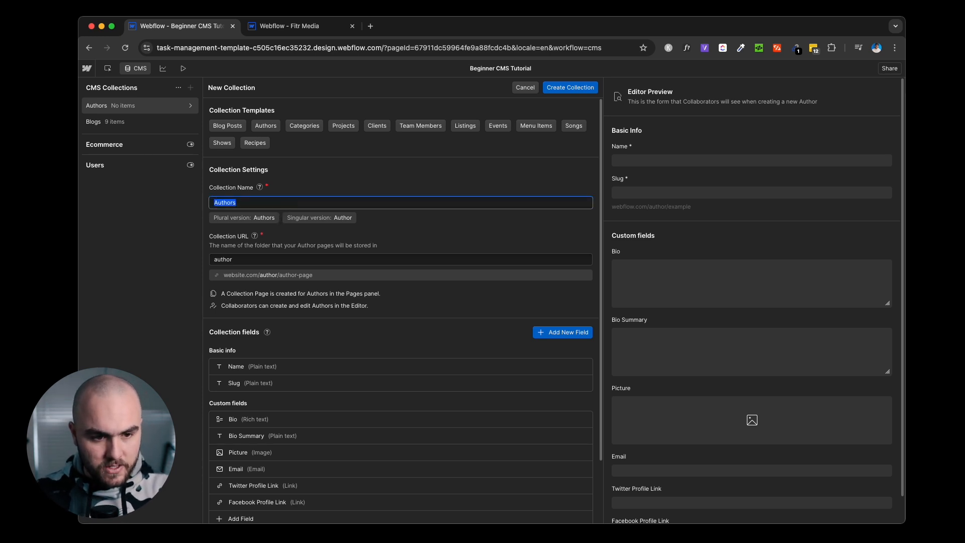
{"action": "type", "text": " Members"}
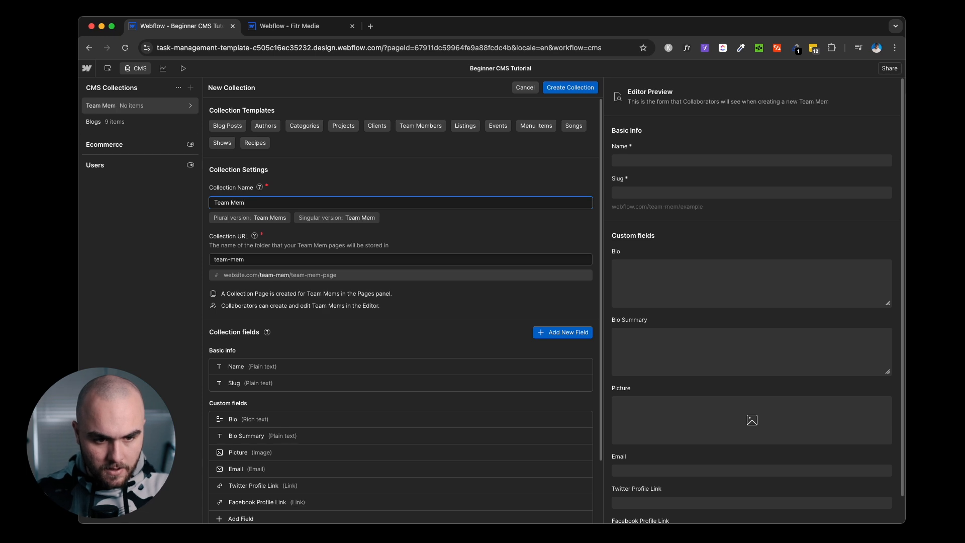
{"action": "left_click", "coordinate": [362, 231]}
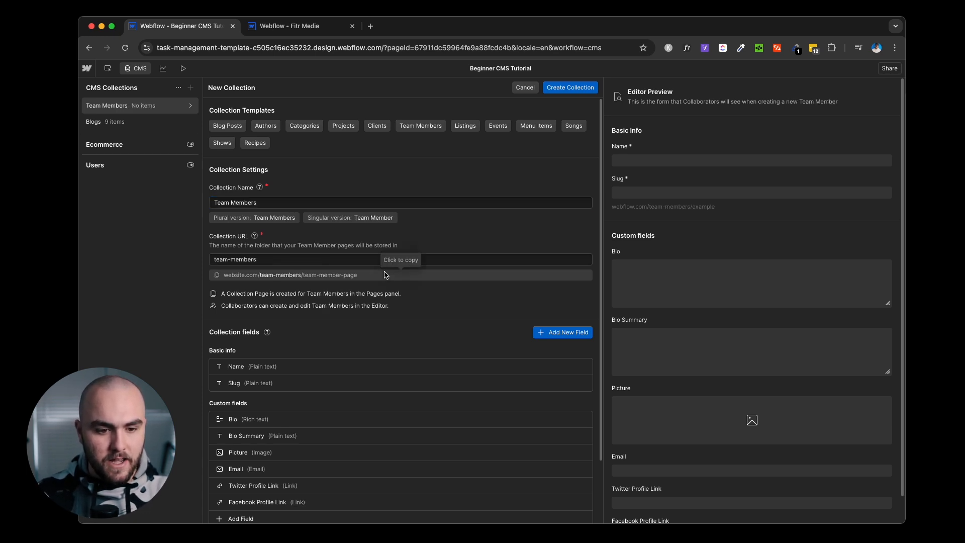
{"action": "scroll", "coordinate": [352, 272], "scroll_direction": "down", "scroll_amount": 3}
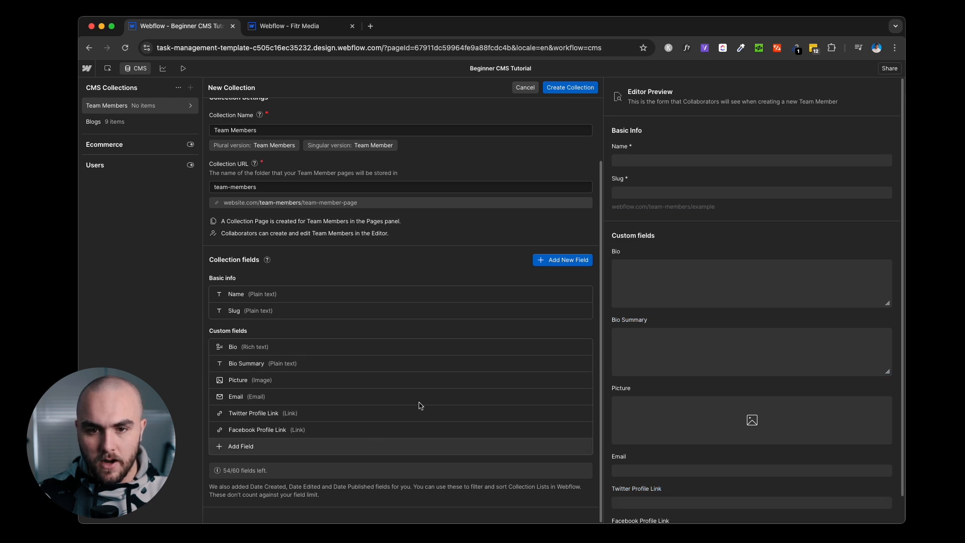
{"action": "left_click", "coordinate": [569, 90]}
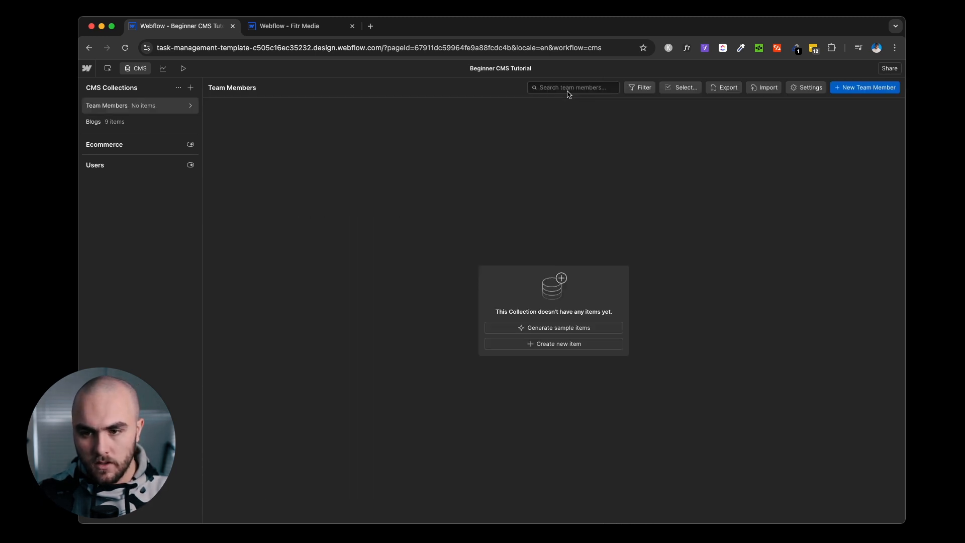
Add a team member item with the member's name and a profile photo, queued to publish.
{"action": "left_click", "coordinate": [859, 87]}
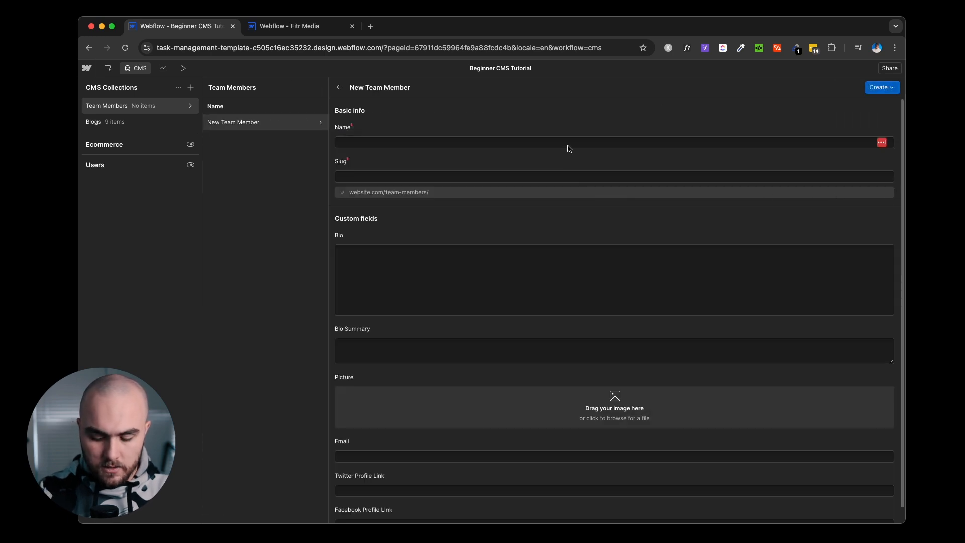
{"action": "left_click", "coordinate": [568, 145]}
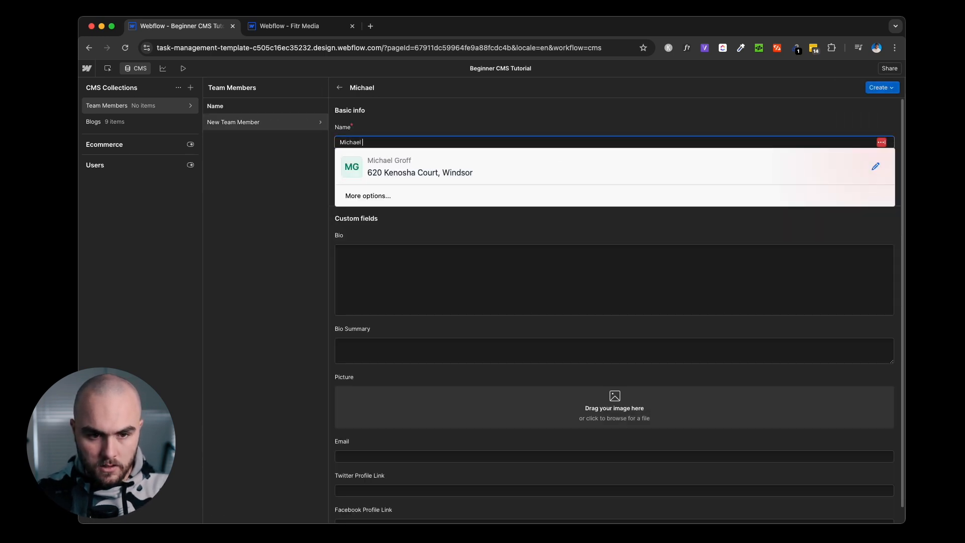
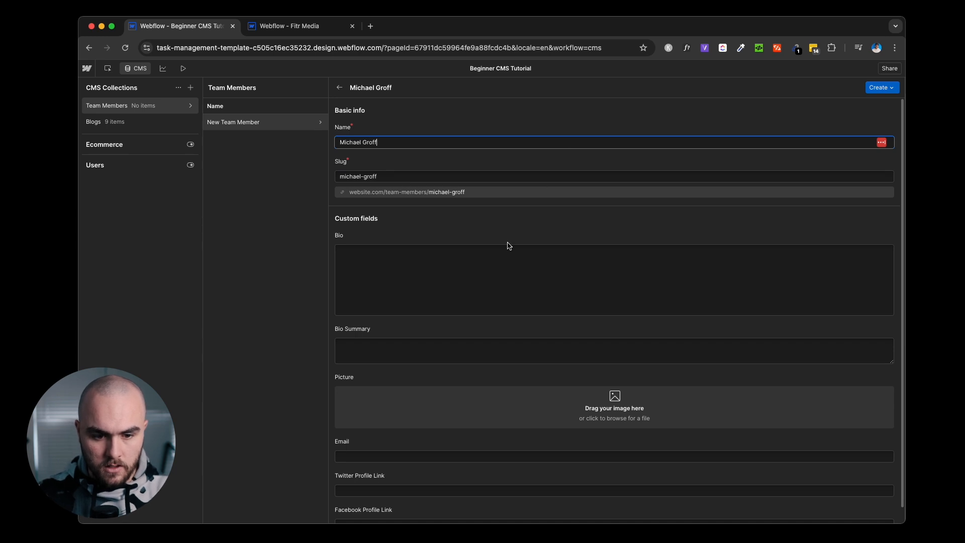
{"action": "scroll", "coordinate": [497, 277], "scroll_direction": "down", "scroll_amount": 1}
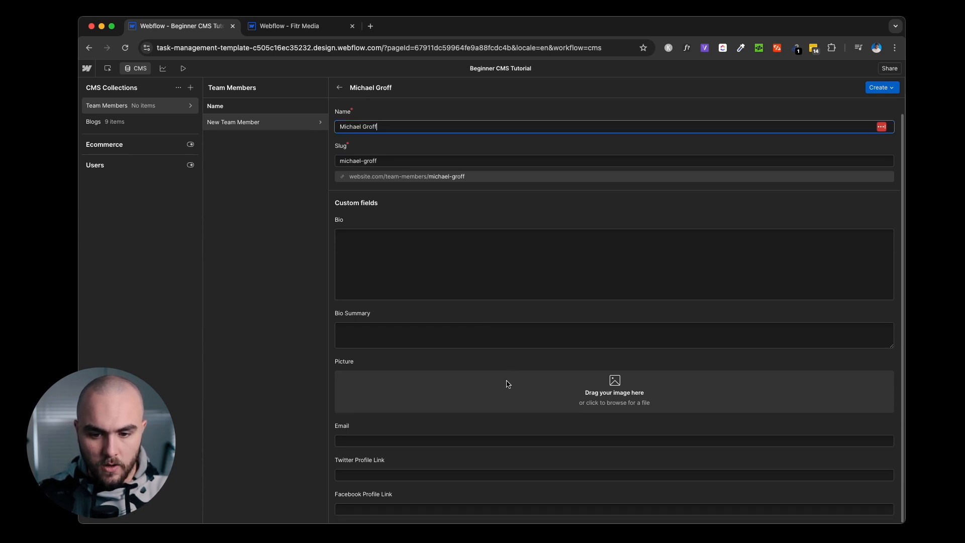
{"action": "left_click_drag", "start_coordinate": [964, 291], "coordinate": [410, 389]}
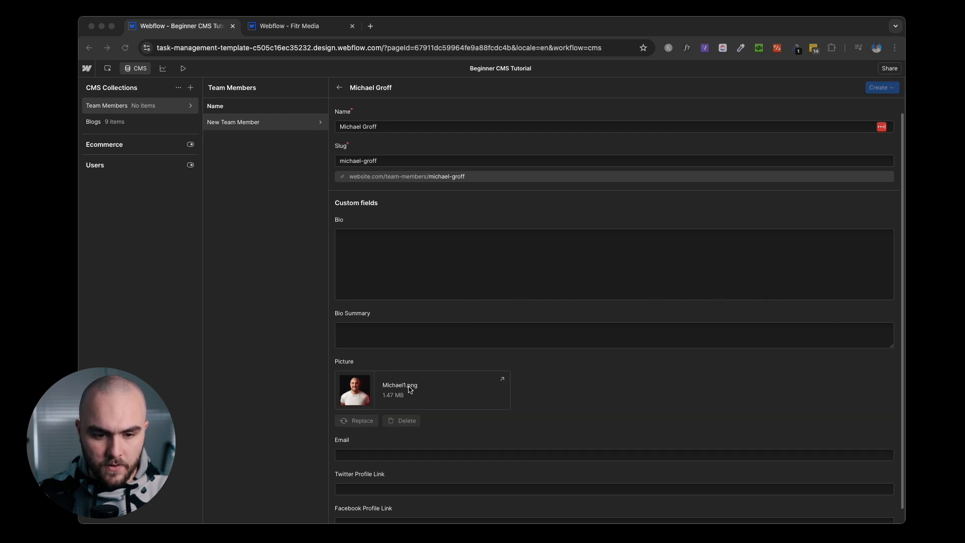
{"action": "scroll", "coordinate": [617, 388], "scroll_direction": "down", "scroll_amount": 1}
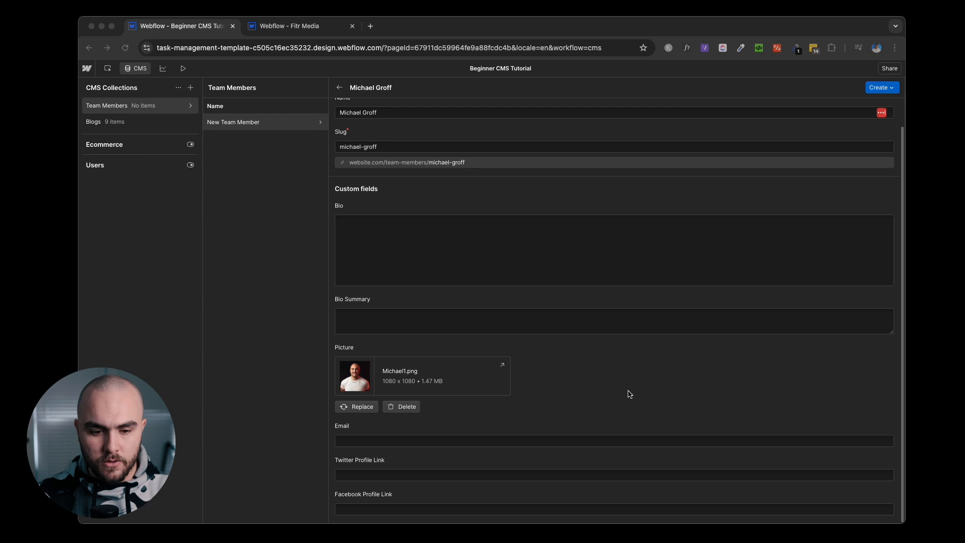
{"action": "left_click", "coordinate": [871, 84]}
{"action": "left_click", "coordinate": [874, 88]}
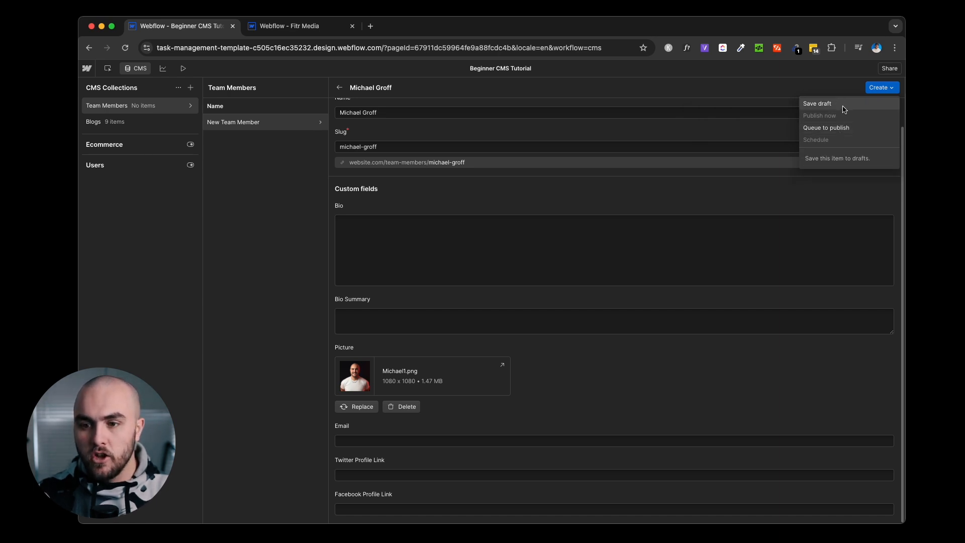
{"action": "left_click", "coordinate": [832, 132]}
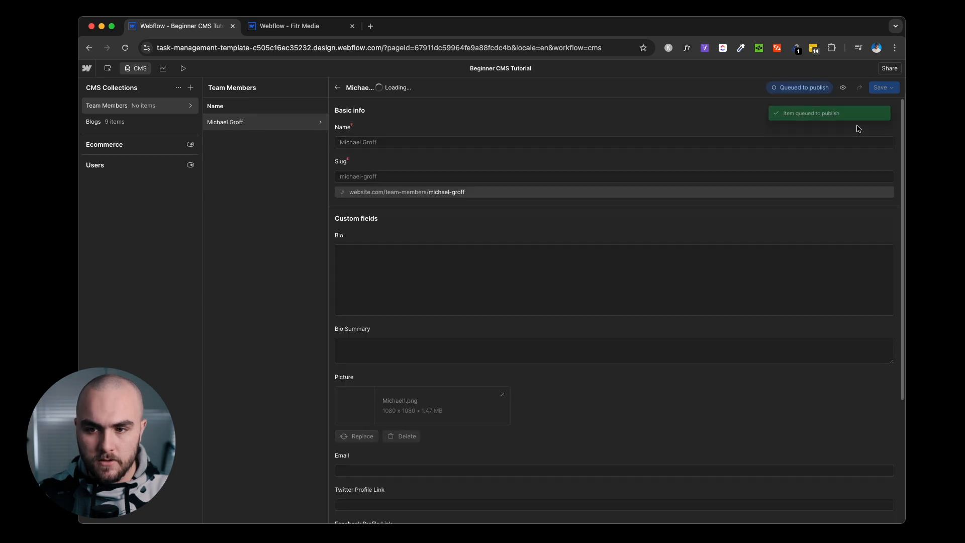
{"action": "left_click", "coordinate": [339, 87]}
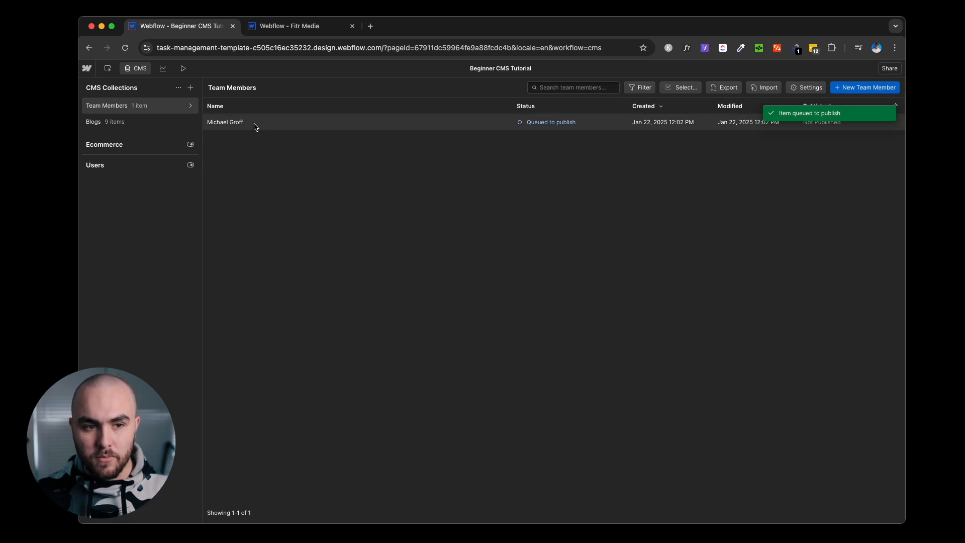
Add a 'Team Member' reference field to Blogs pointing at the Team Members collection, and save.
{"action": "left_click", "coordinate": [163, 124]}
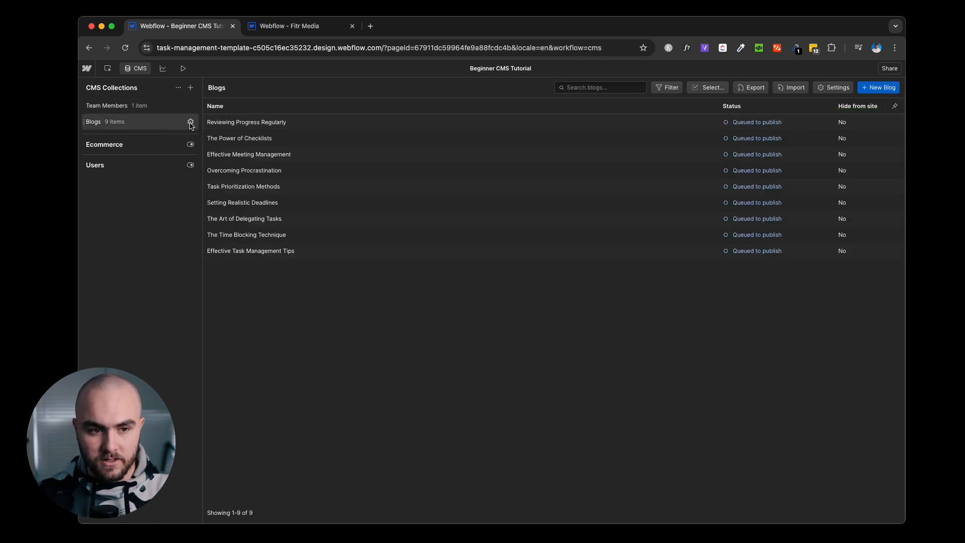
{"action": "left_click", "coordinate": [190, 122]}
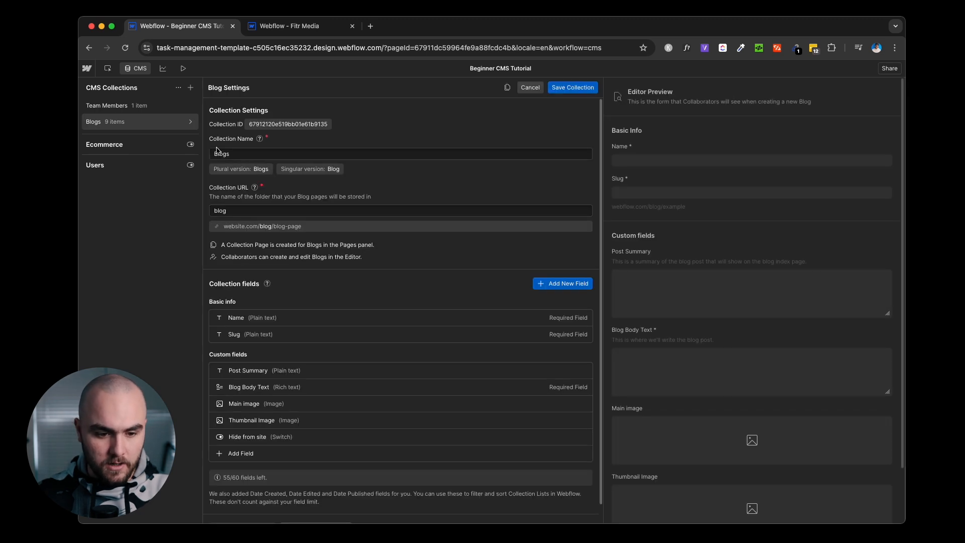
{"action": "scroll", "coordinate": [430, 209], "scroll_direction": "down", "scroll_amount": 1}
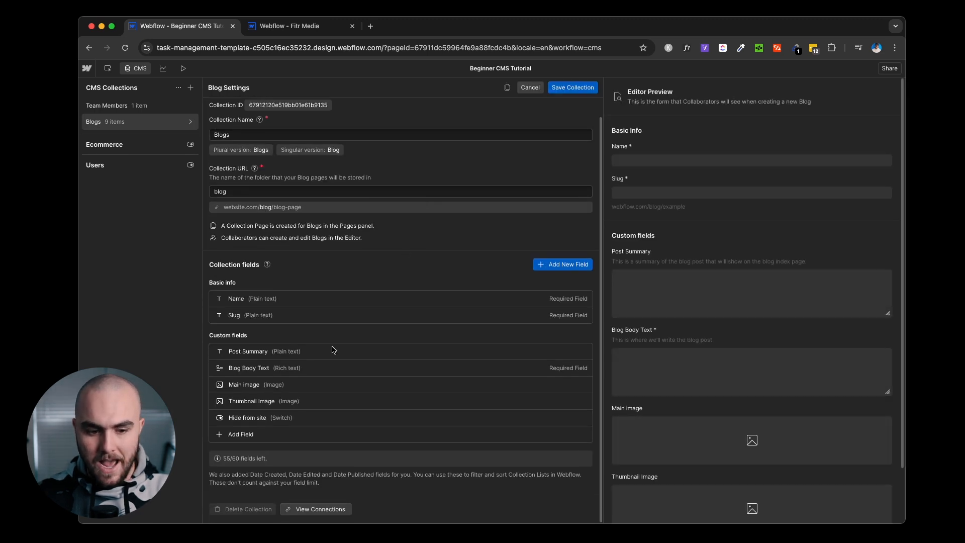
{"action": "left_click", "coordinate": [244, 433]}
{"action": "scroll", "coordinate": [276, 424], "scroll_direction": "down", "scroll_amount": 5}
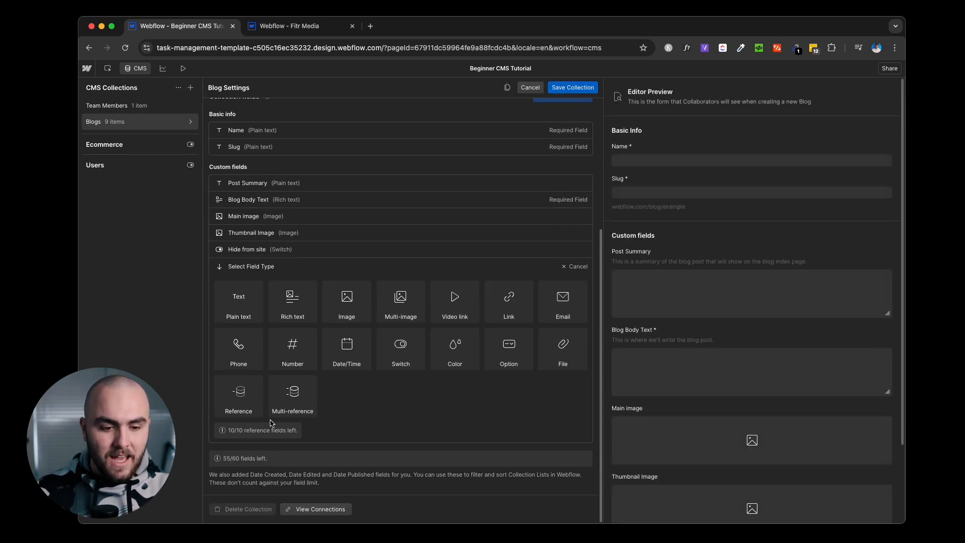
{"action": "mouse_move", "coordinate": [231, 416]}
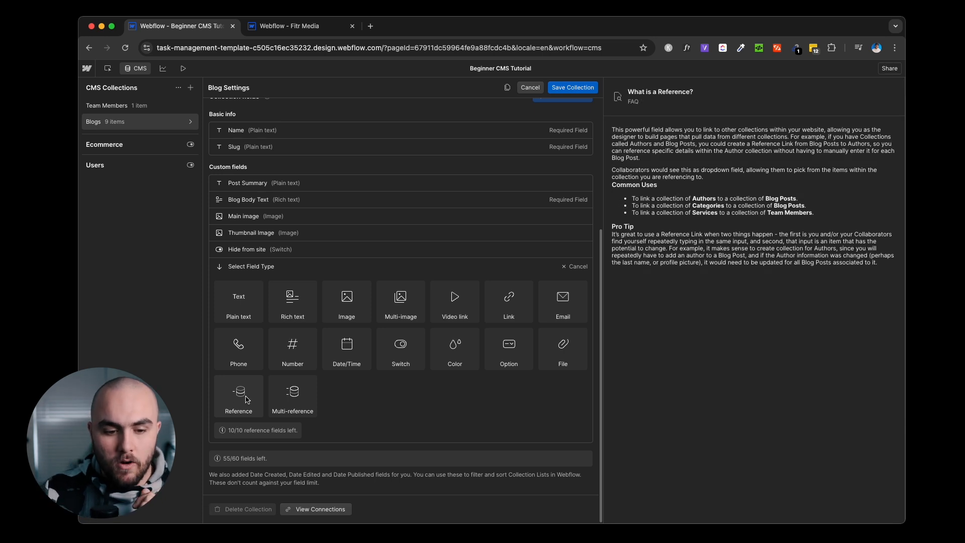
{"action": "mouse_move", "coordinate": [273, 397]}
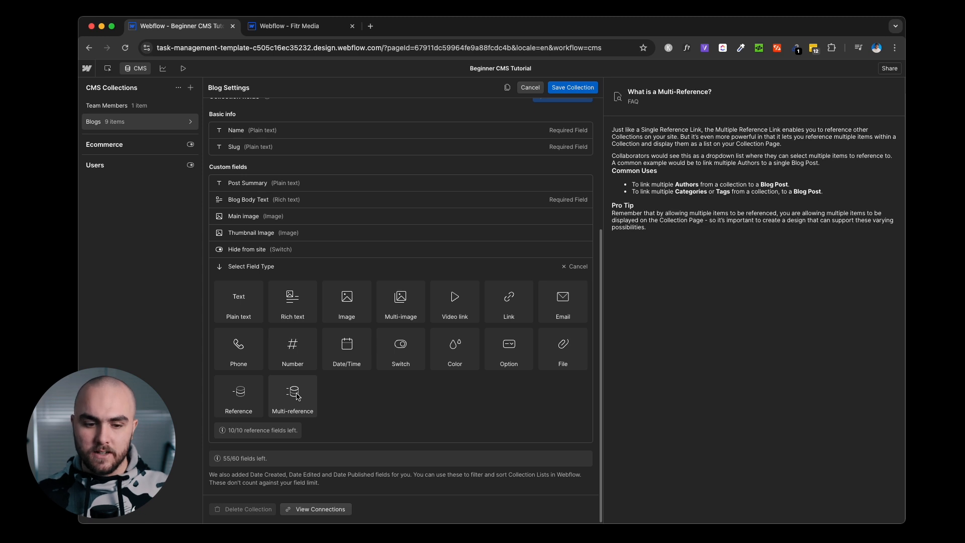
{"action": "left_click", "coordinate": [254, 400]}
{"action": "type", "text": "Te"}
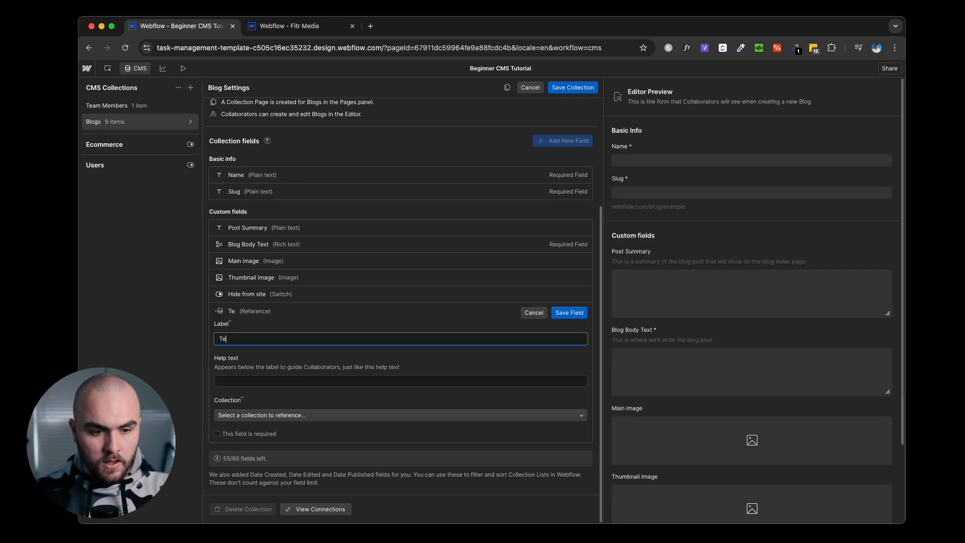
{"action": "type", "text": "am Member"}
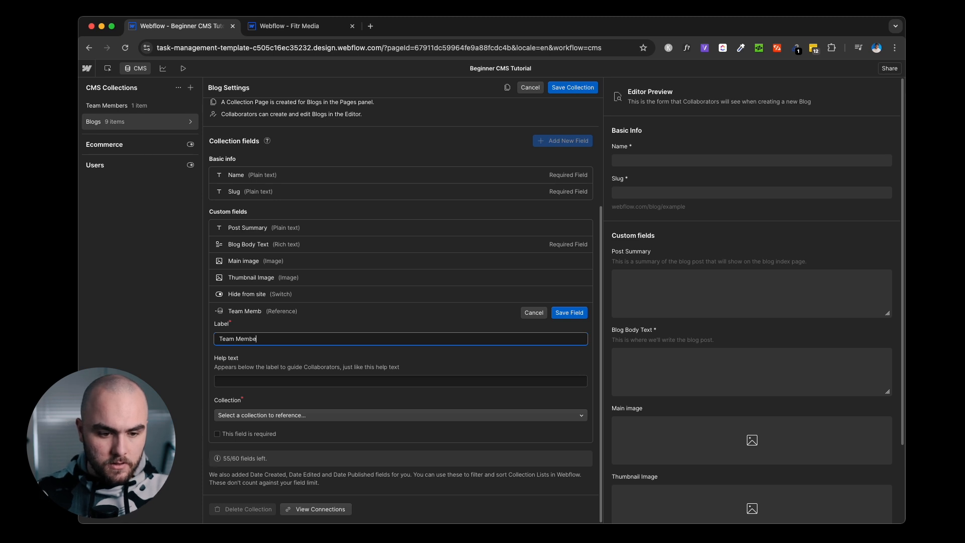
{"action": "left_click", "coordinate": [253, 419]}
{"action": "left_click", "coordinate": [253, 416]}
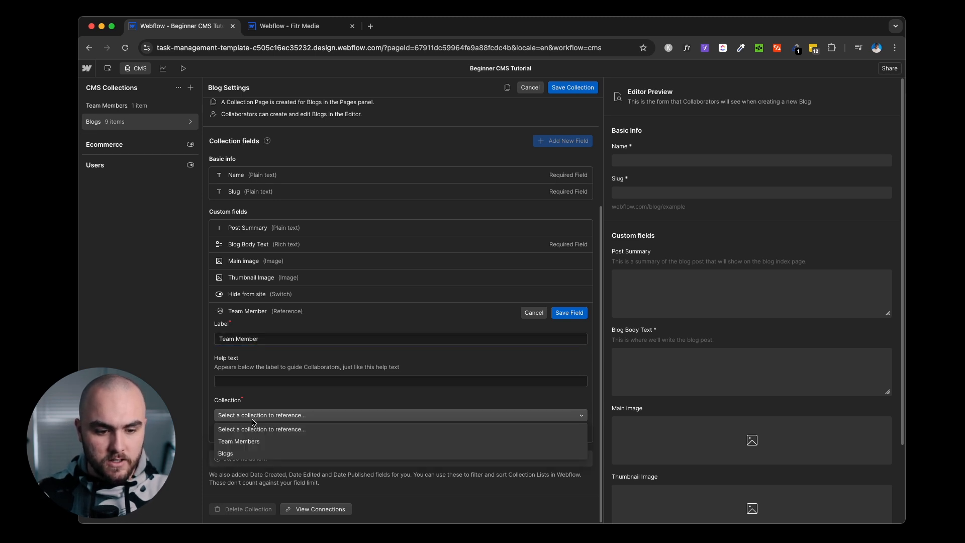
{"action": "left_click", "coordinate": [265, 447]}
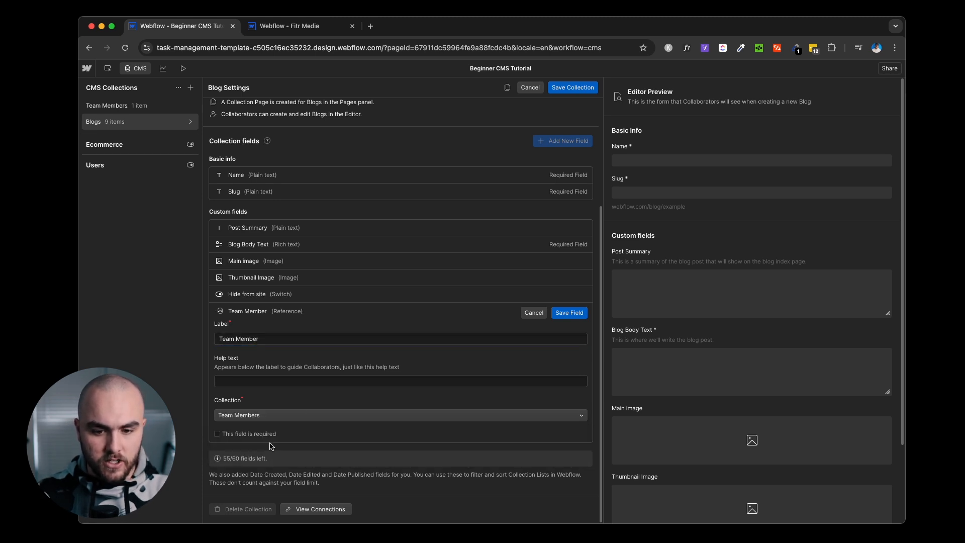
{"action": "left_click", "coordinate": [563, 313]}
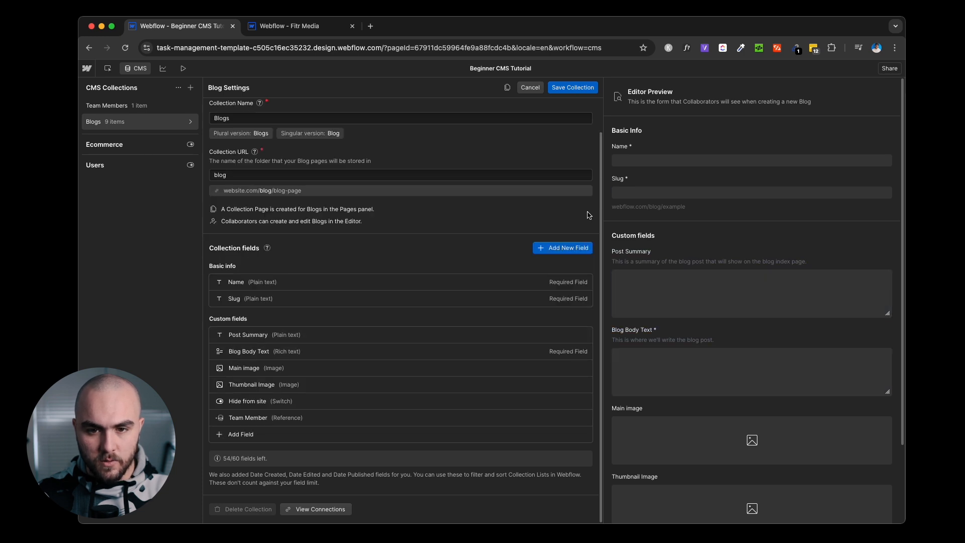
{"action": "left_click", "coordinate": [573, 88]}
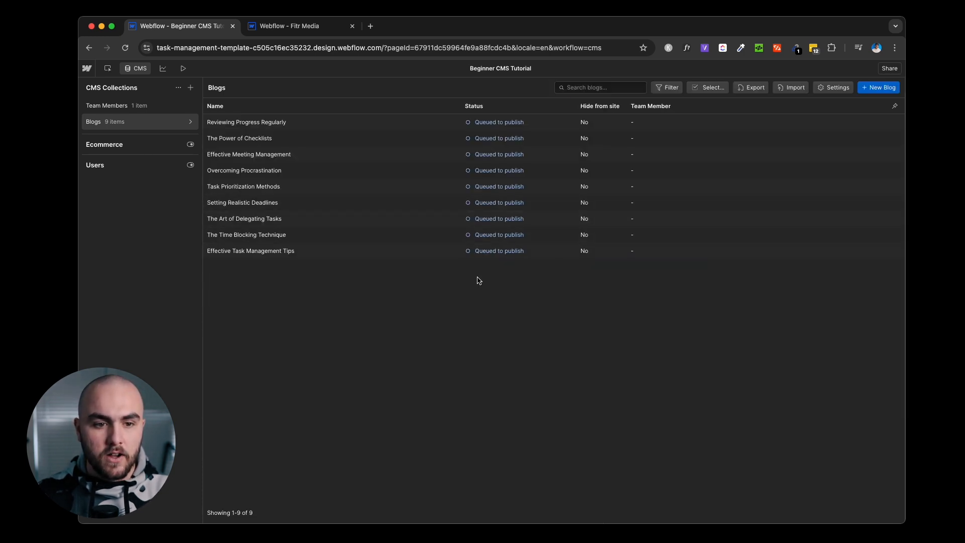
Assign the team member to 'Reviewing Progress Regularly', save it, and return to the Blog designer.
{"action": "left_click", "coordinate": [321, 122]}
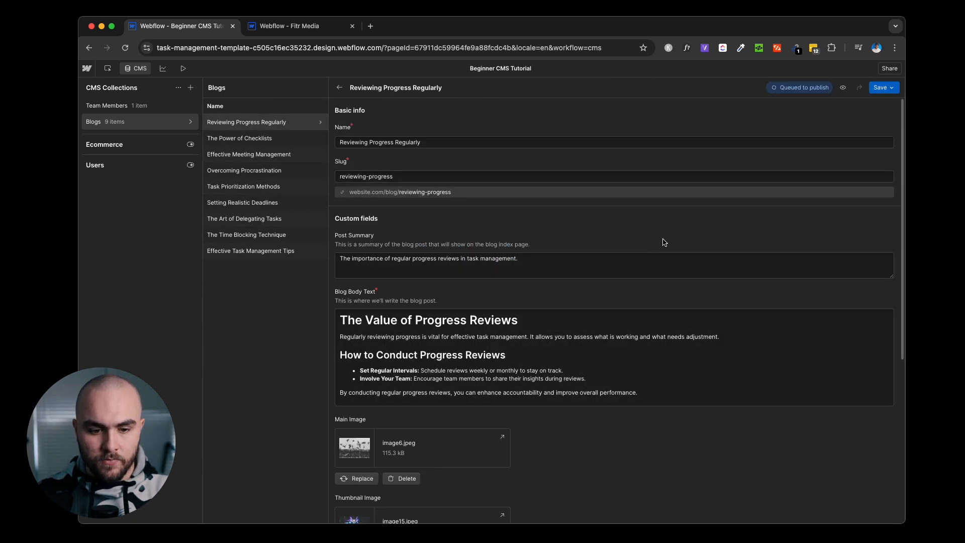
{"action": "scroll", "coordinate": [662, 244], "scroll_direction": "down", "scroll_amount": 5}
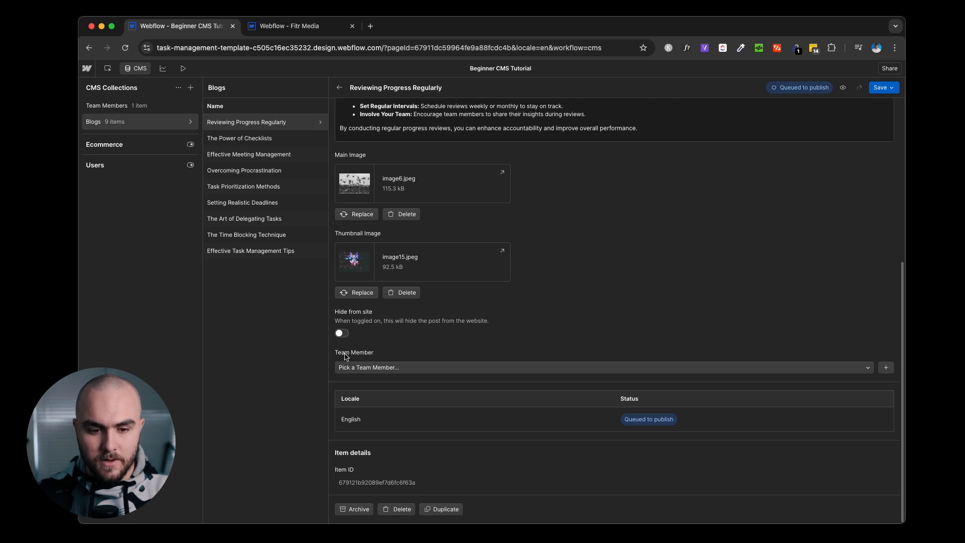
{"action": "left_click", "coordinate": [374, 367]}
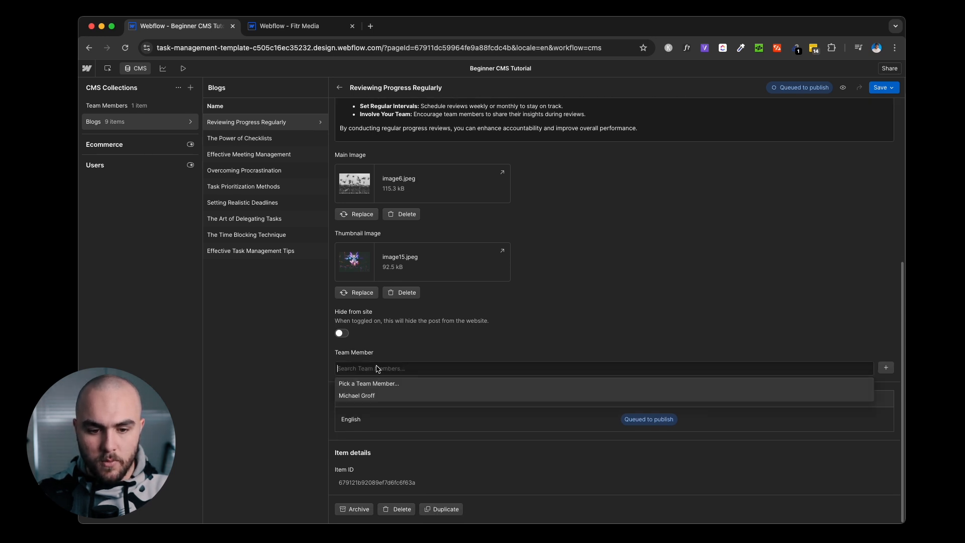
{"action": "left_click", "coordinate": [389, 398]}
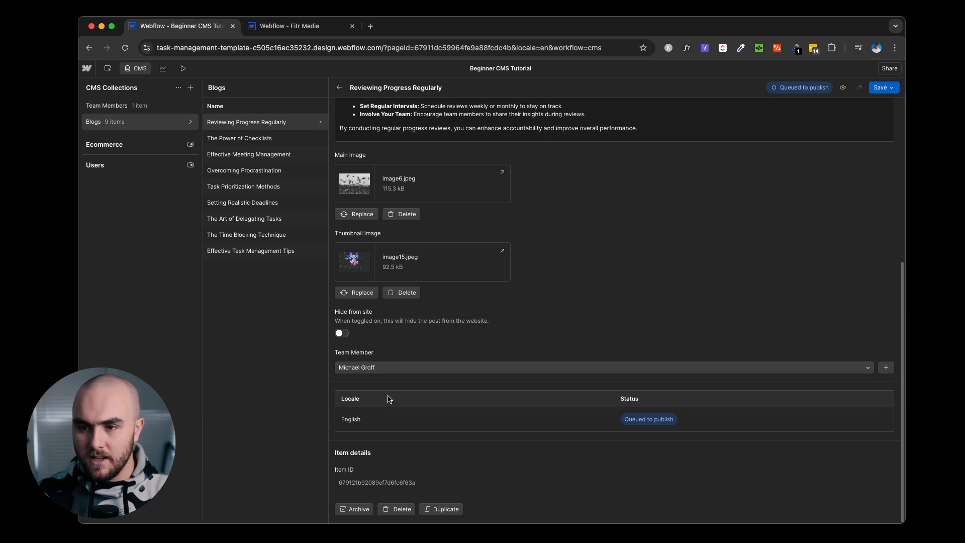
{"action": "left_click", "coordinate": [881, 91]}
{"action": "left_click", "coordinate": [884, 100]}
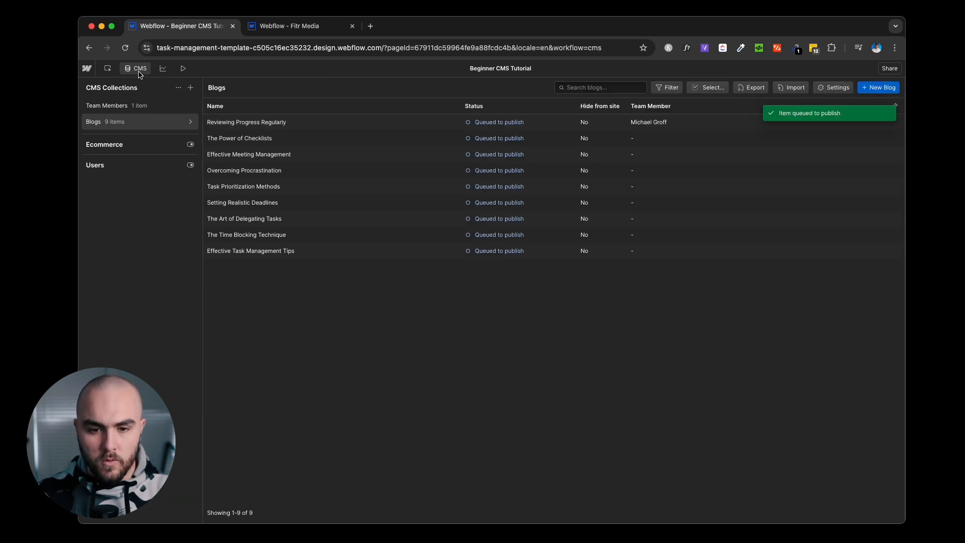
{"action": "left_click", "coordinate": [107, 67]}
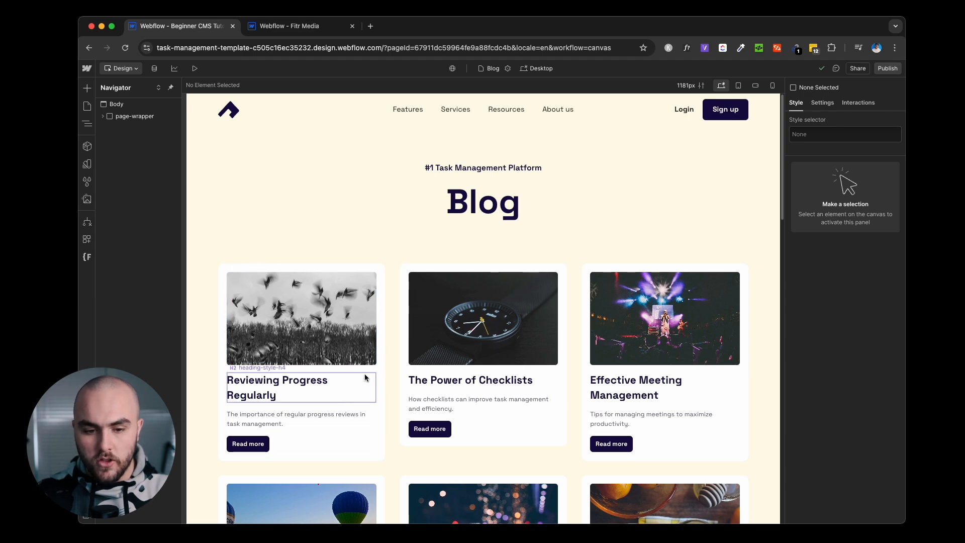
Add a Div Block classed team_wrapper directly below the first card's post title.
{"action": "scroll", "coordinate": [701, 396], "scroll_direction": "down", "scroll_amount": 1}
{"action": "scroll", "coordinate": [702, 396], "scroll_direction": "down", "scroll_amount": 3}
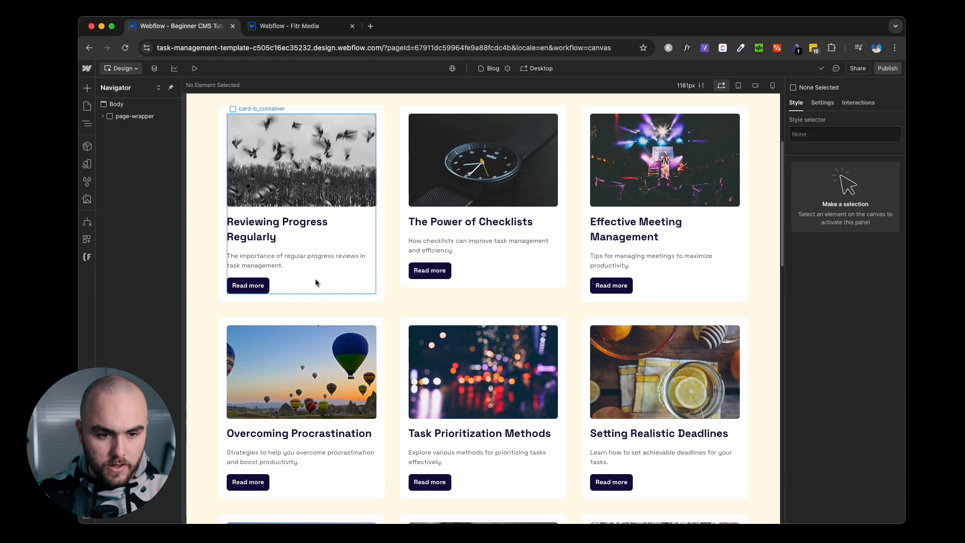
{"action": "left_click", "coordinate": [286, 239]}
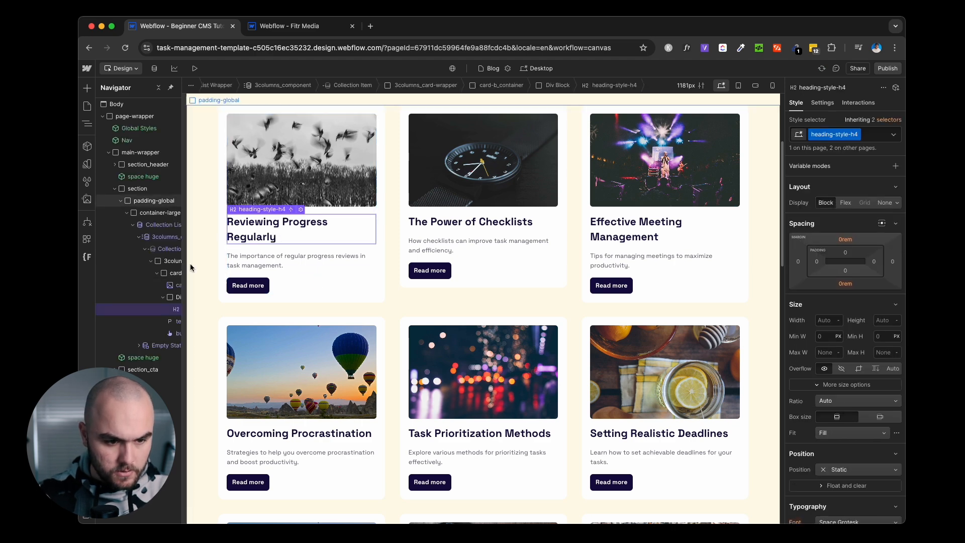
{"action": "left_click", "coordinate": [163, 297]}
{"action": "left_click", "coordinate": [170, 276]}
{"action": "key", "text": "super+e"}
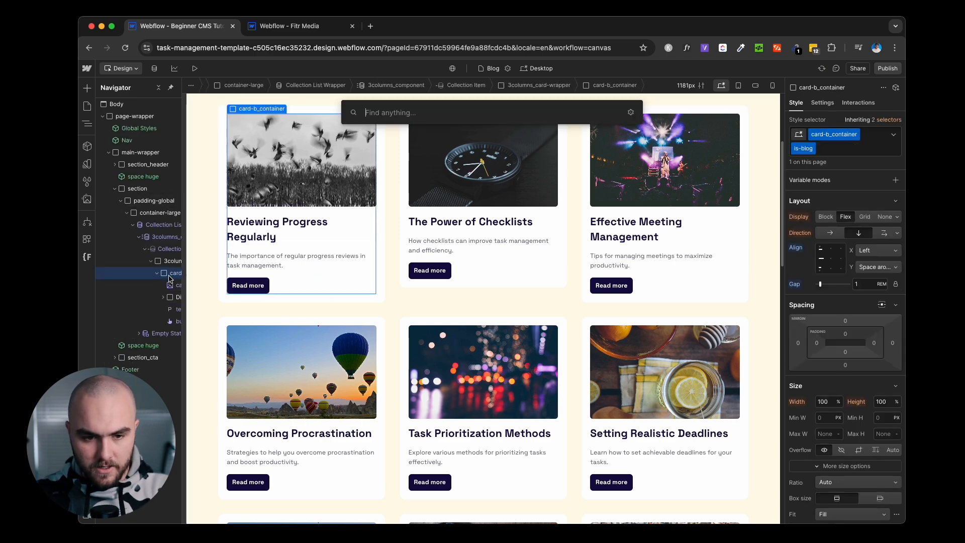
{"action": "type", "text": "div"}
{"action": "key", "text": "Return"}
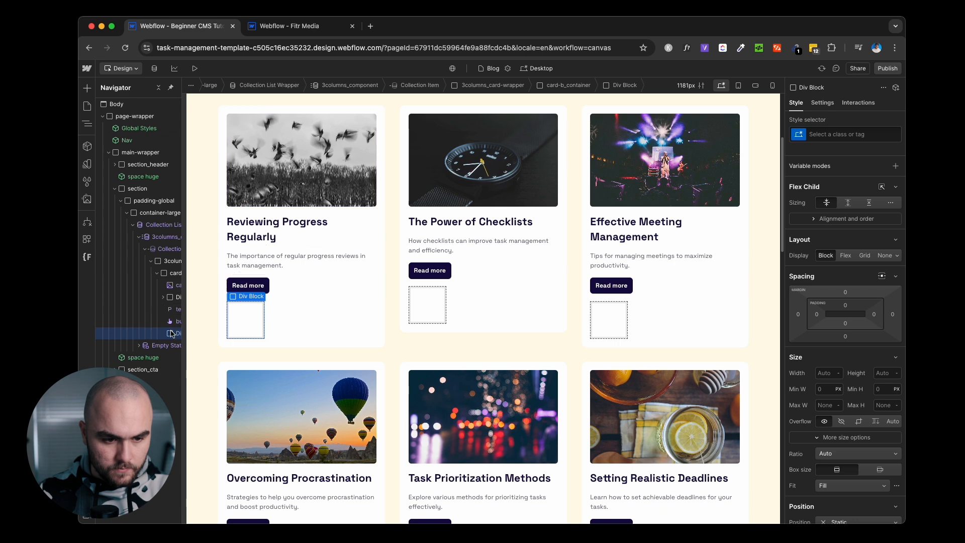
{"action": "left_click_drag", "start_coordinate": [170, 333], "coordinate": [170, 306]}
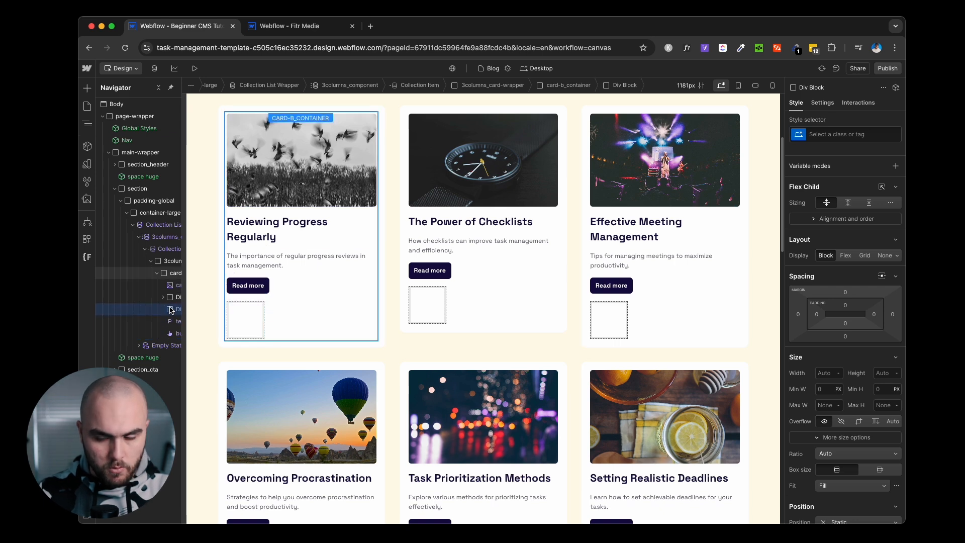
{"action": "key", "text": "super+Return"}
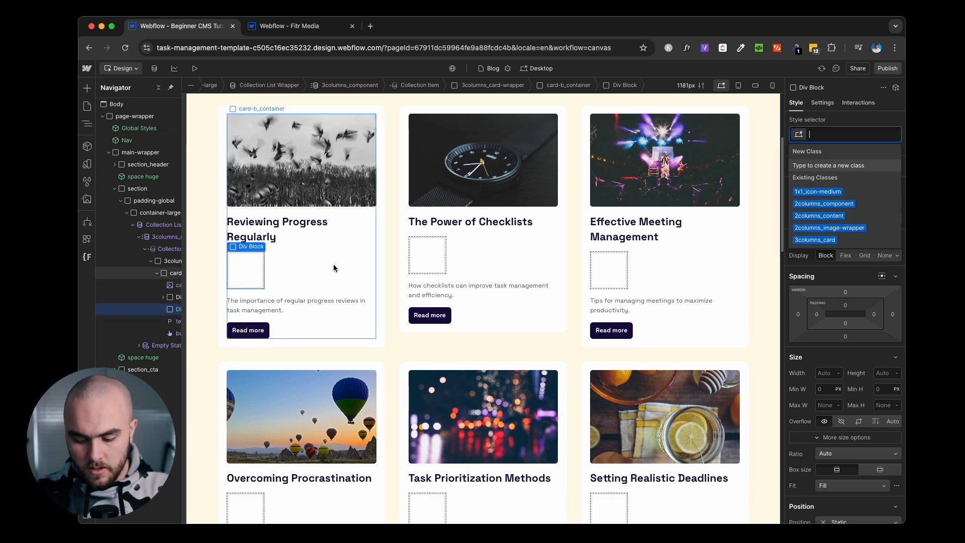
{"action": "type", "text": "team_wrapper"}
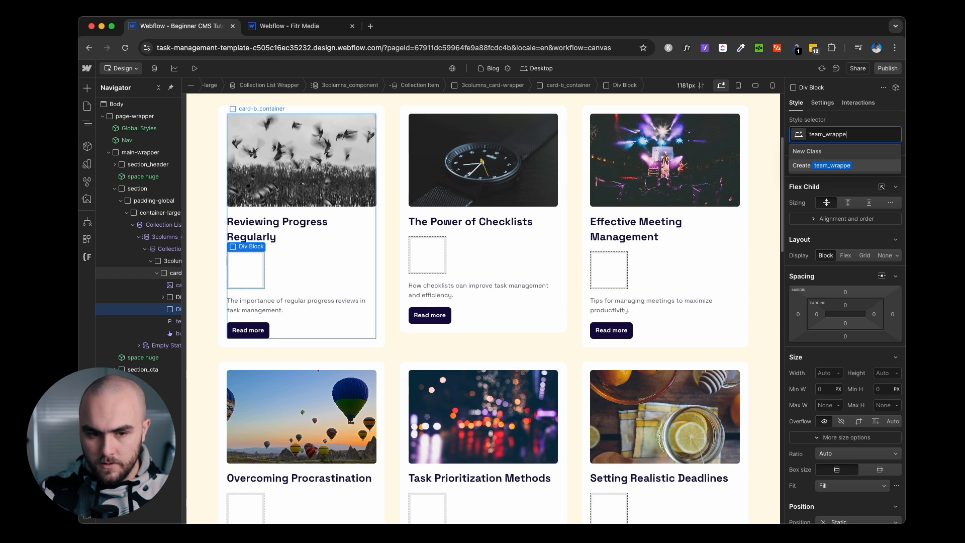
{"action": "key", "text": "Return"}
Insert an Image element into team_wrapper.
{"action": "key", "text": "super+k"}
{"action": "type", "text": "image"}
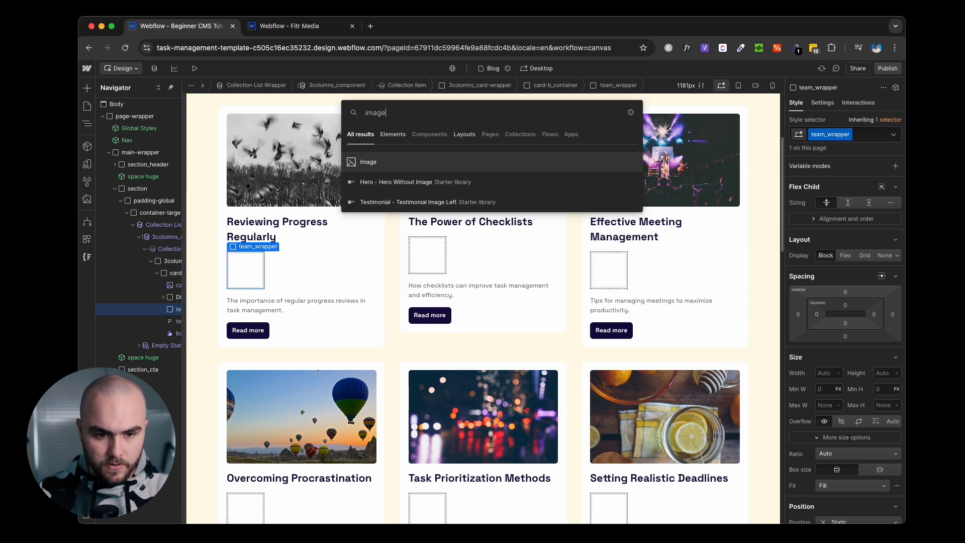
{"action": "key", "text": "Return"}
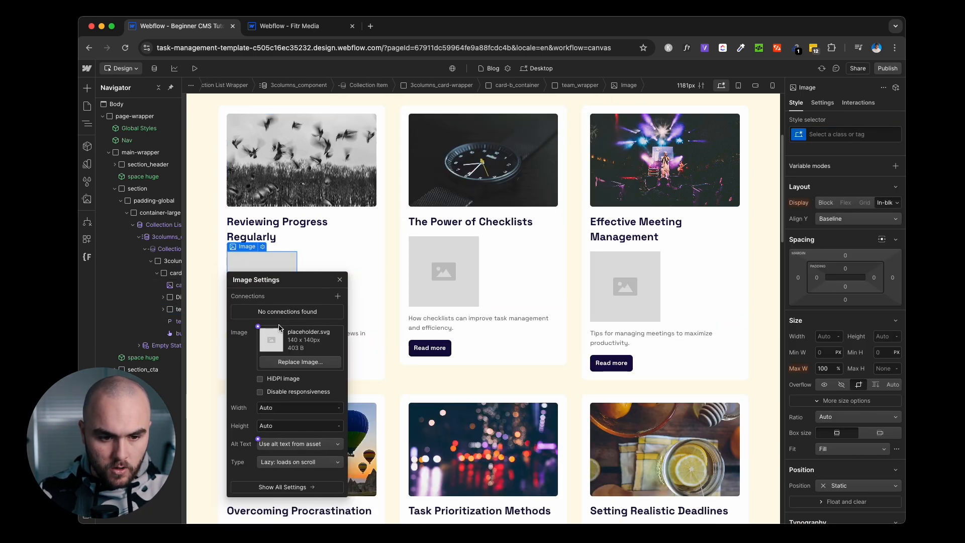
Bind the card image to Team Member > Picture and begin naming its class team_ph.
{"action": "left_click", "coordinate": [258, 327]}
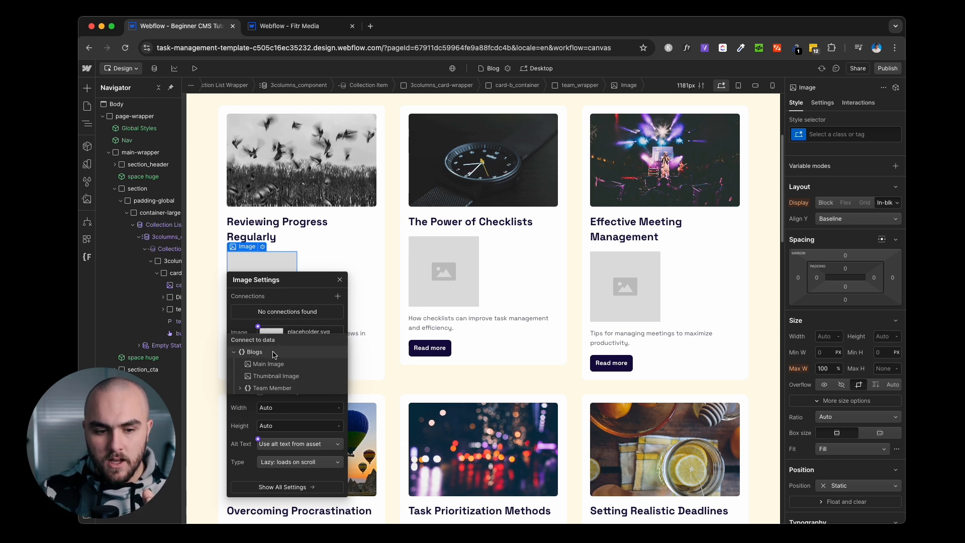
{"action": "left_click", "coordinate": [240, 390]}
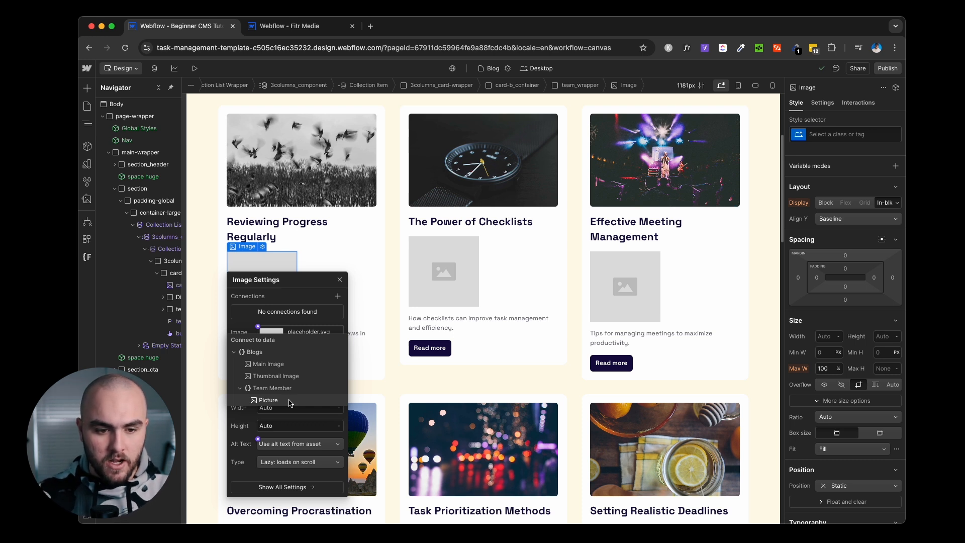
{"action": "left_click", "coordinate": [289, 402]}
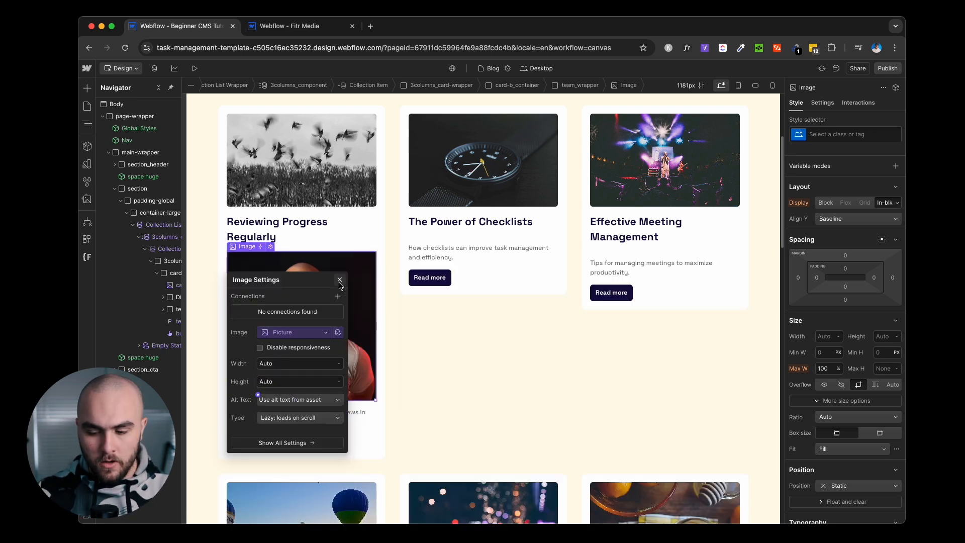
{"action": "left_click", "coordinate": [340, 280]}
{"action": "key", "text": "super+Return"}
{"action": "type", "text": "team"}
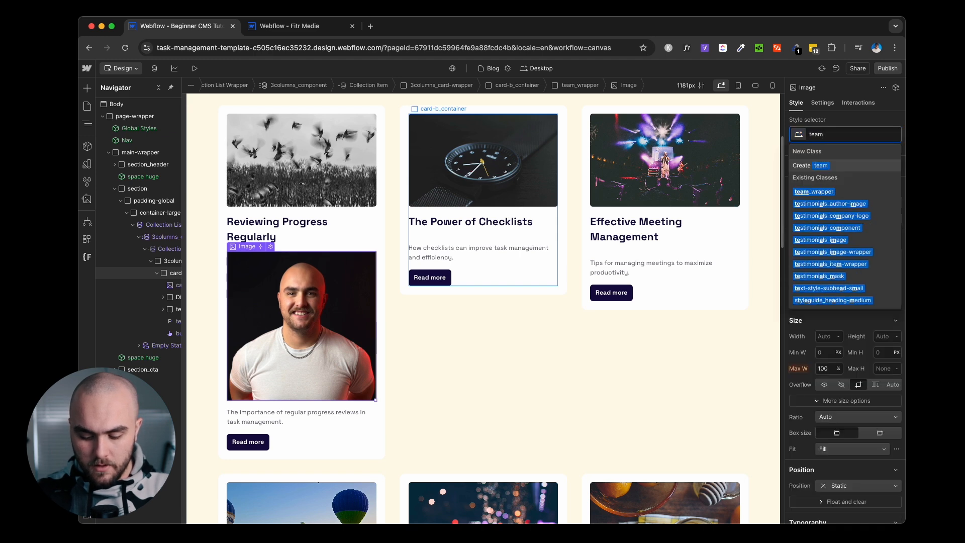
{"action": "type", "text": "_photo"}
Apply the team_photo class and set the photo's width to 2rem and its height.
{"action": "key", "text": "Return"}
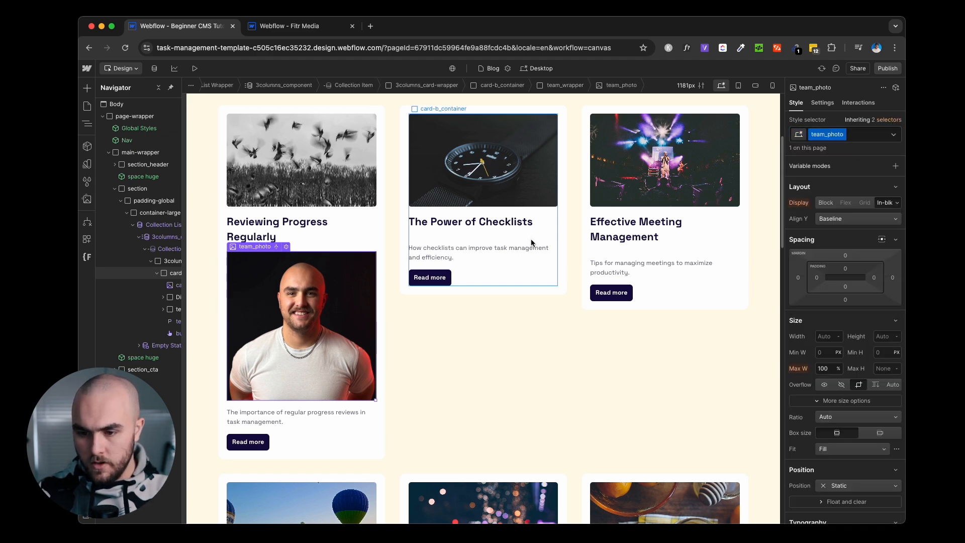
{"action": "left_click", "coordinate": [826, 338]}
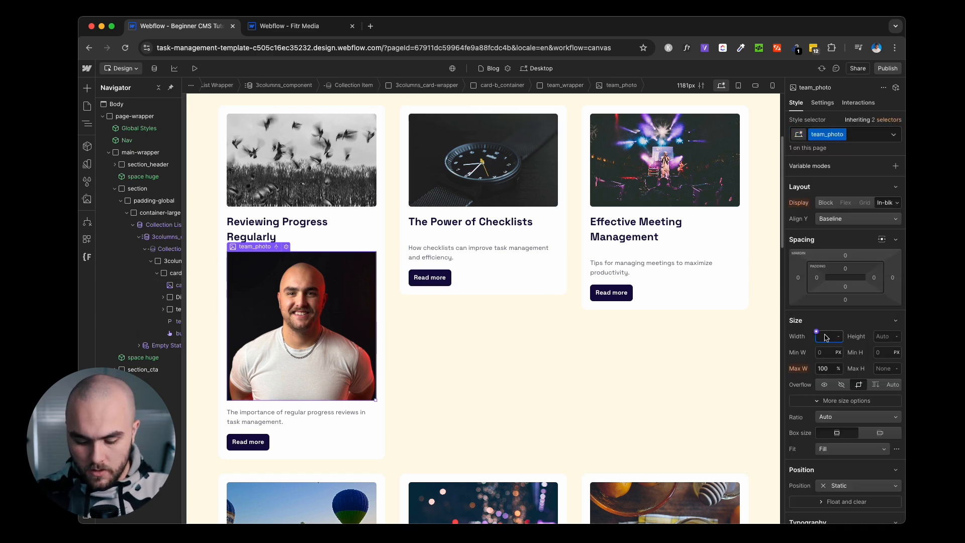
{"action": "type", "text": "3rem"}
{"action": "key", "text": "Return"}
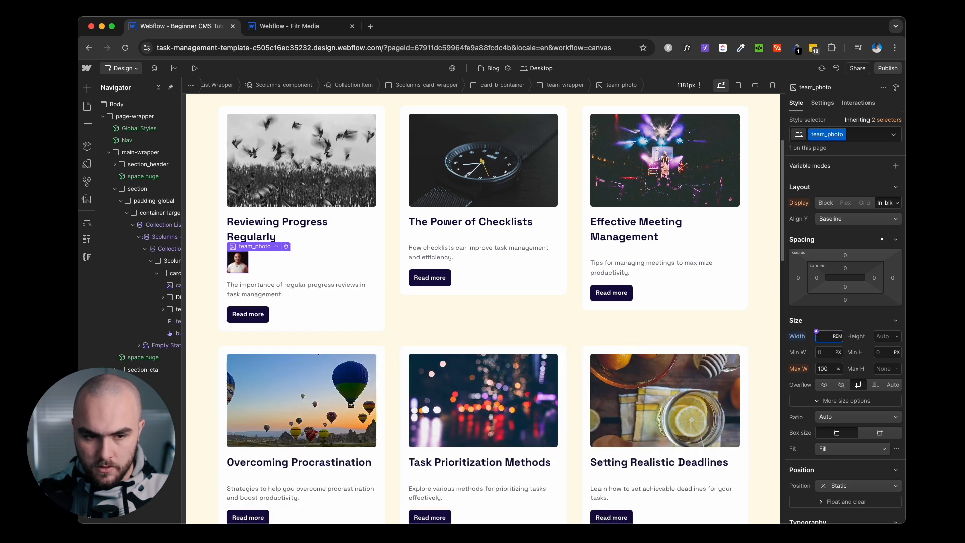
{"action": "type", "text": "2"}
{"action": "left_click", "coordinate": [885, 341]}
{"action": "key", "text": "Return"}
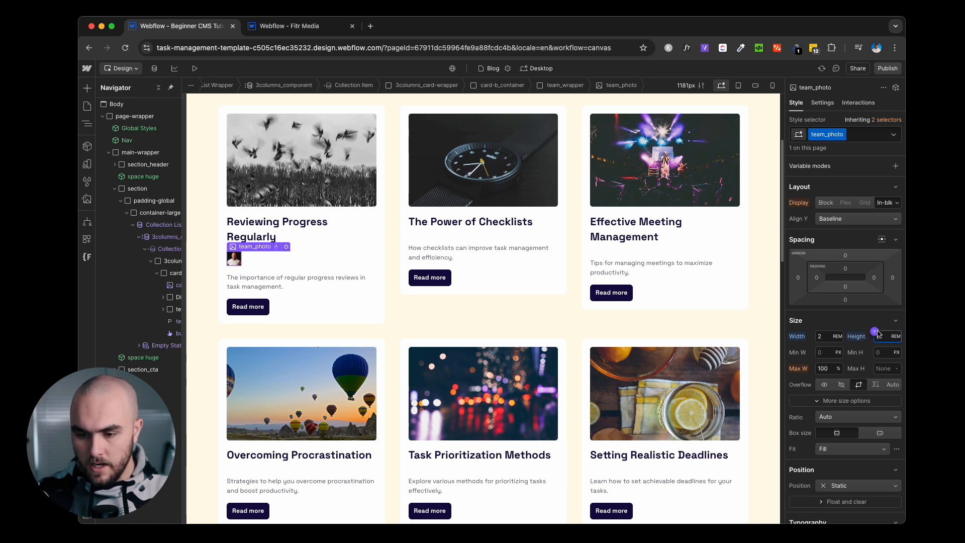
Round the photo with 100% corner radius, a 1:1 aspect ratio and cover fit.
{"action": "scroll", "coordinate": [845, 321], "scroll_direction": "down", "scroll_amount": 5}
{"action": "scroll", "coordinate": [845, 322], "scroll_direction": "down", "scroll_amount": 1}
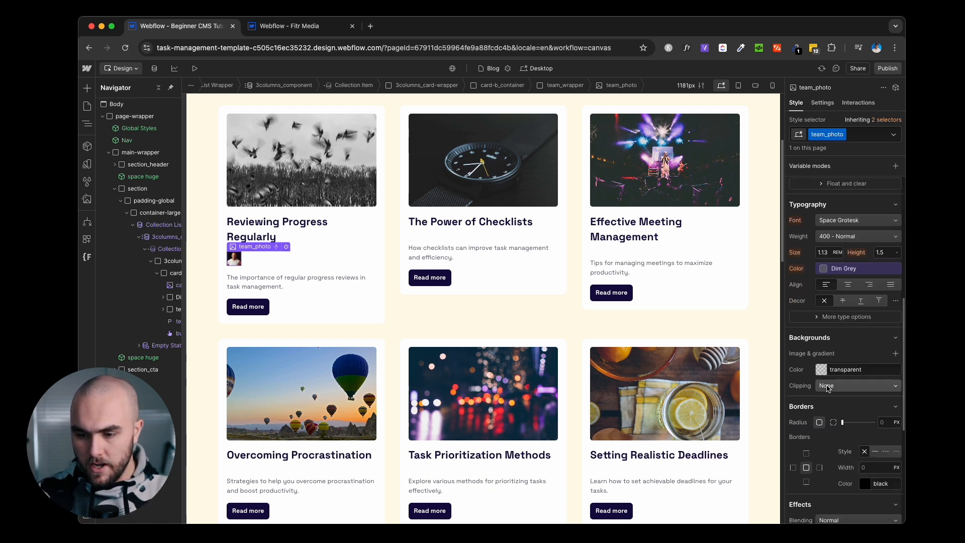
{"action": "left_click", "coordinate": [885, 425]}
{"action": "type", "text": "100%"}
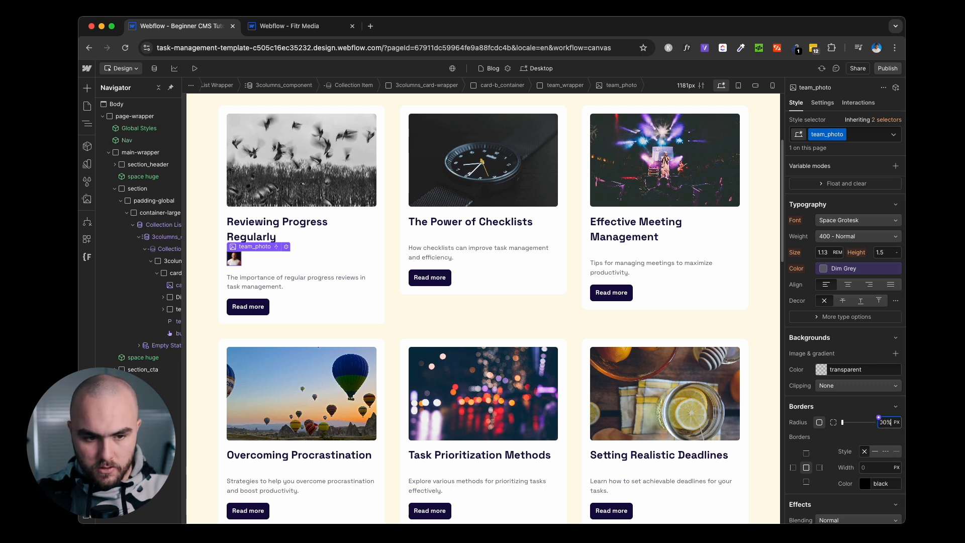
{"action": "scroll", "coordinate": [834, 318], "scroll_direction": "up", "scroll_amount": 6}
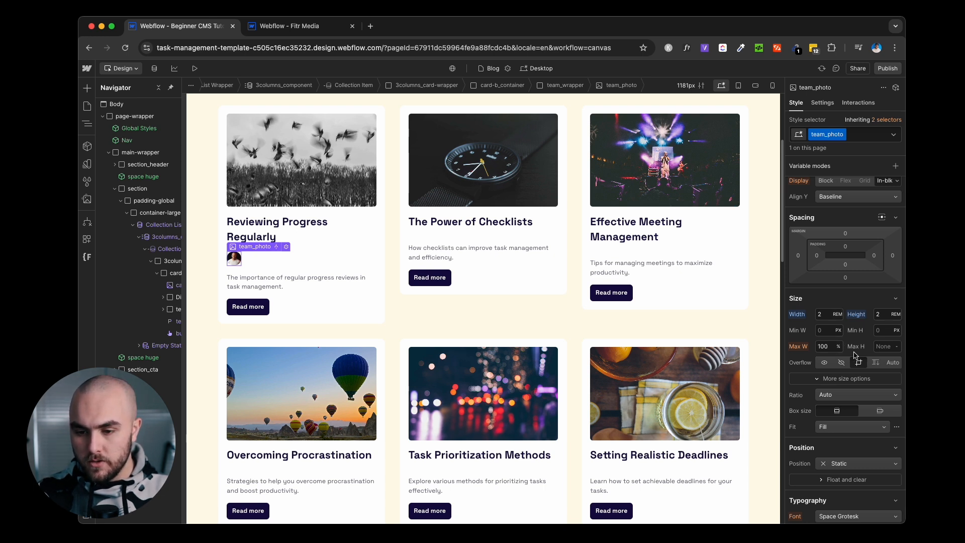
{"action": "scroll", "coordinate": [853, 346], "scroll_direction": "down", "scroll_amount": 2}
{"action": "left_click", "coordinate": [853, 340]}
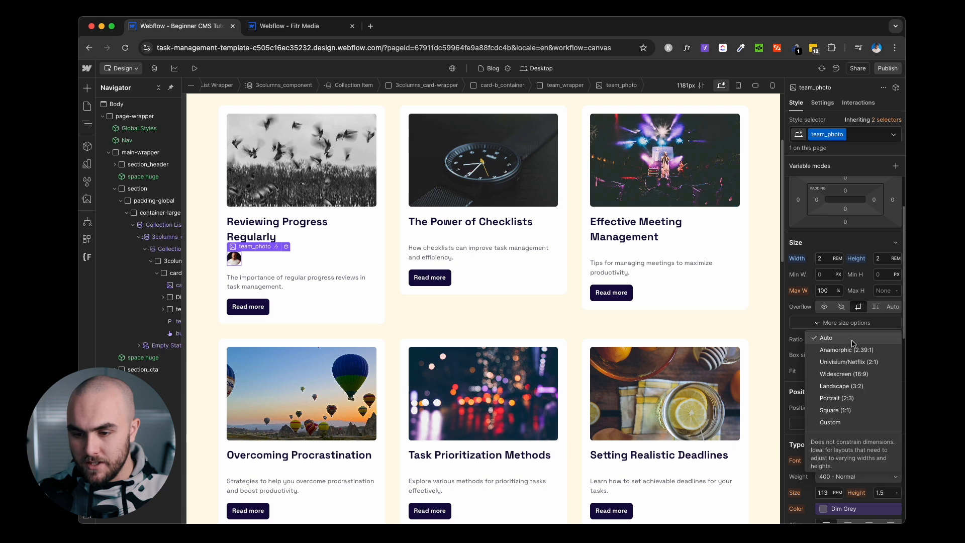
{"action": "left_click", "coordinate": [837, 410]}
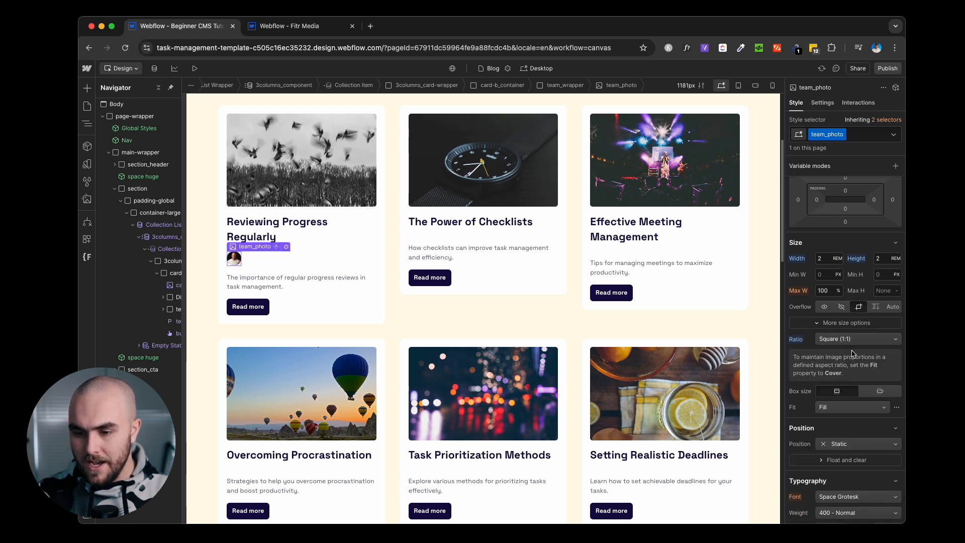
{"action": "left_click", "coordinate": [836, 408]}
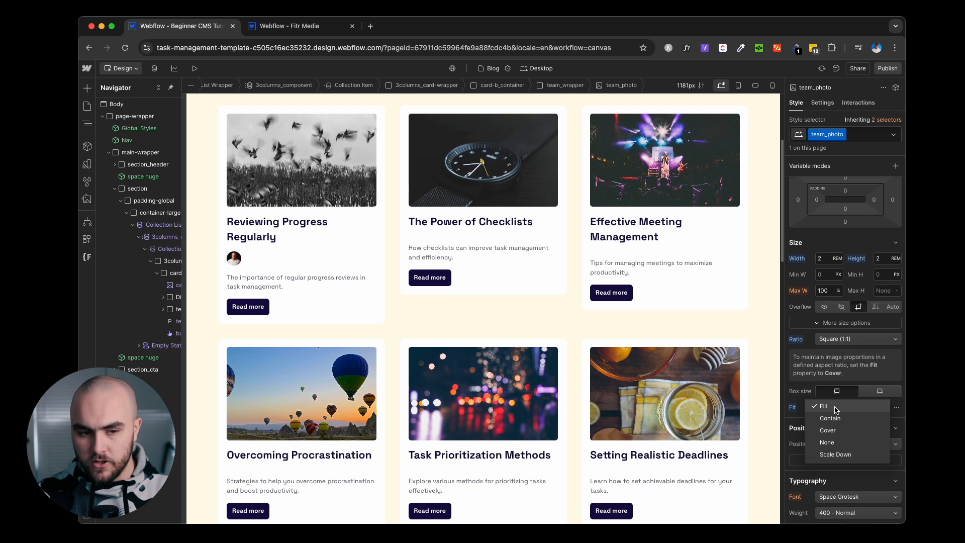
{"action": "left_click", "coordinate": [835, 431]}
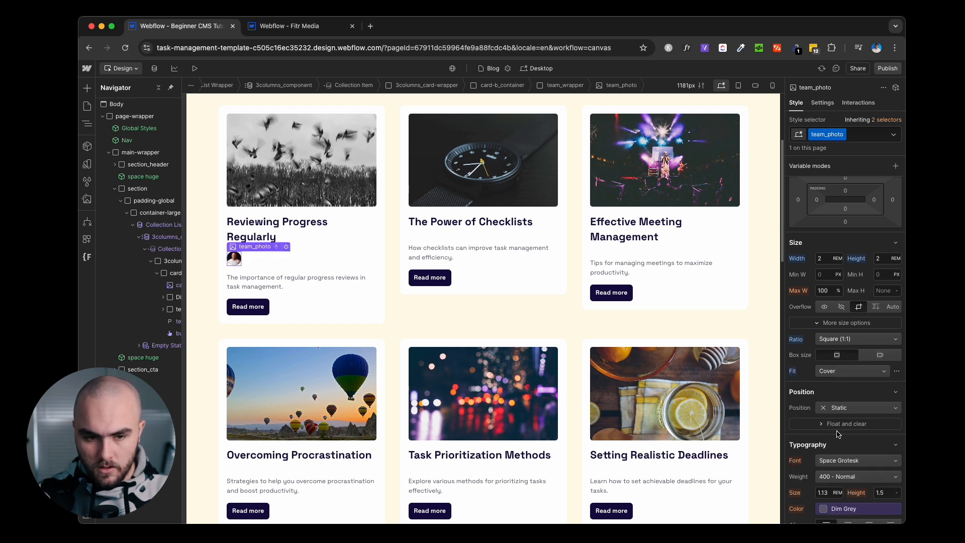
Give the photo a 2px Blue border and make it 2.25 rem in size.
{"action": "scroll", "coordinate": [837, 433], "scroll_direction": "down", "scroll_amount": 8}
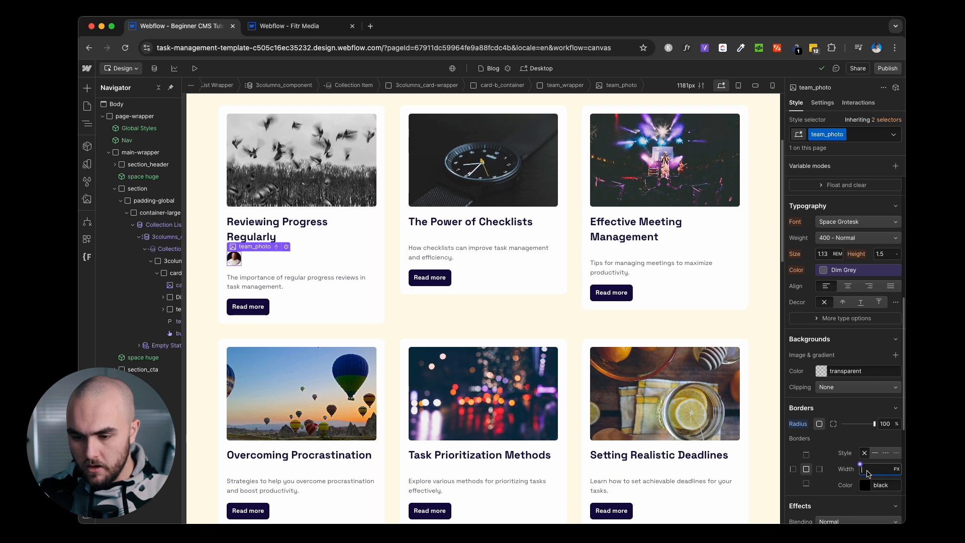
{"action": "left_click", "coordinate": [865, 484]}
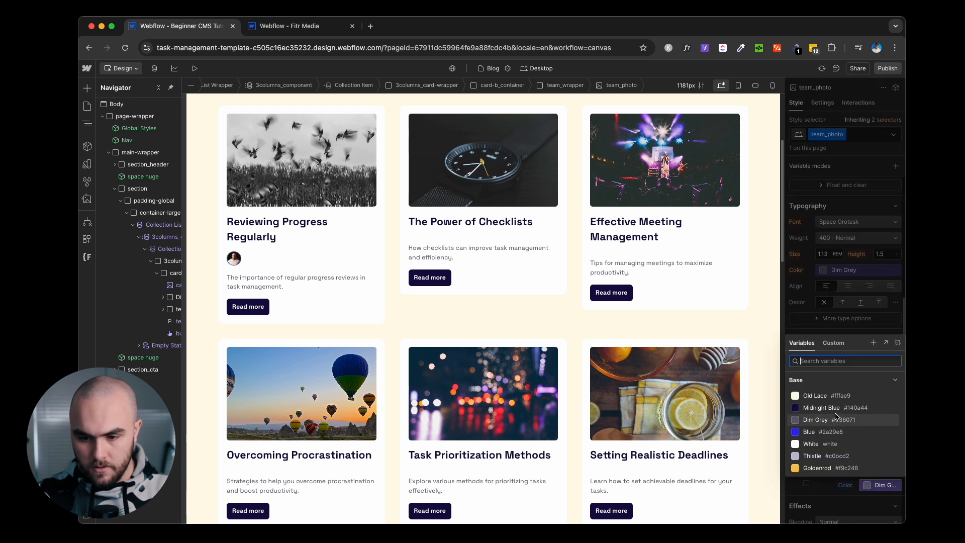
{"action": "left_click", "coordinate": [834, 431]}
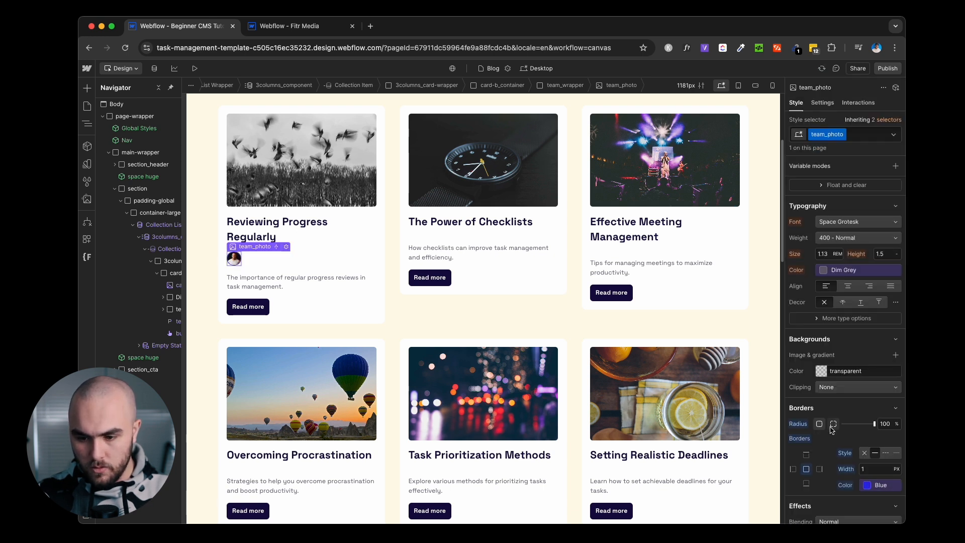
{"action": "left_click", "coordinate": [865, 471]}
{"action": "type", "text": "2"}
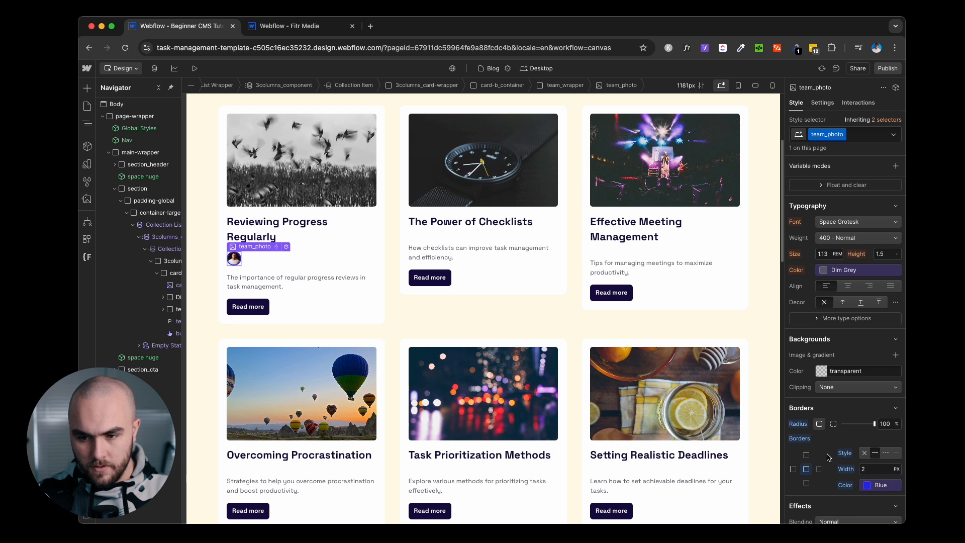
{"action": "scroll", "coordinate": [834, 428], "scroll_direction": "up", "scroll_amount": 6}
{"action": "type", "text": "2.25"}
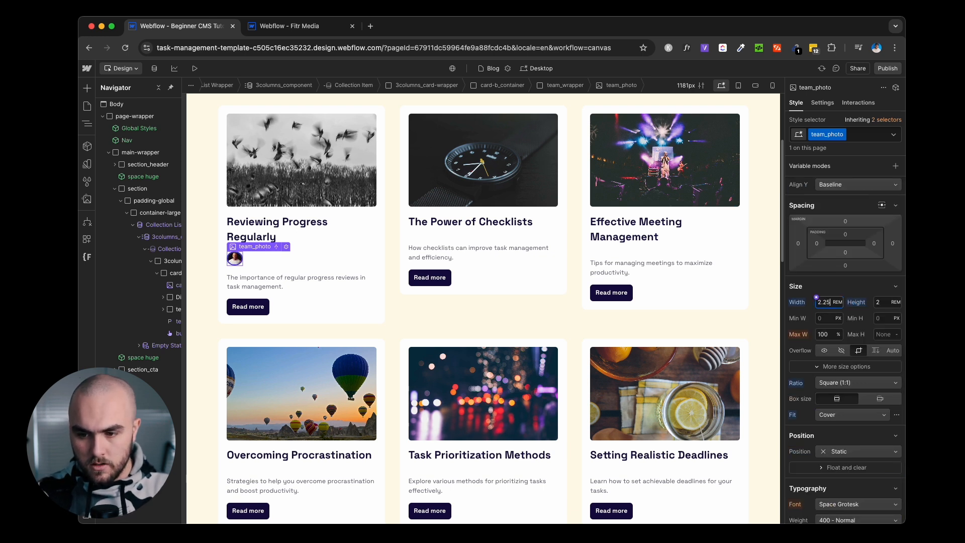
{"action": "left_click", "coordinate": [880, 302]}
{"action": "type", "text": "2.25"}
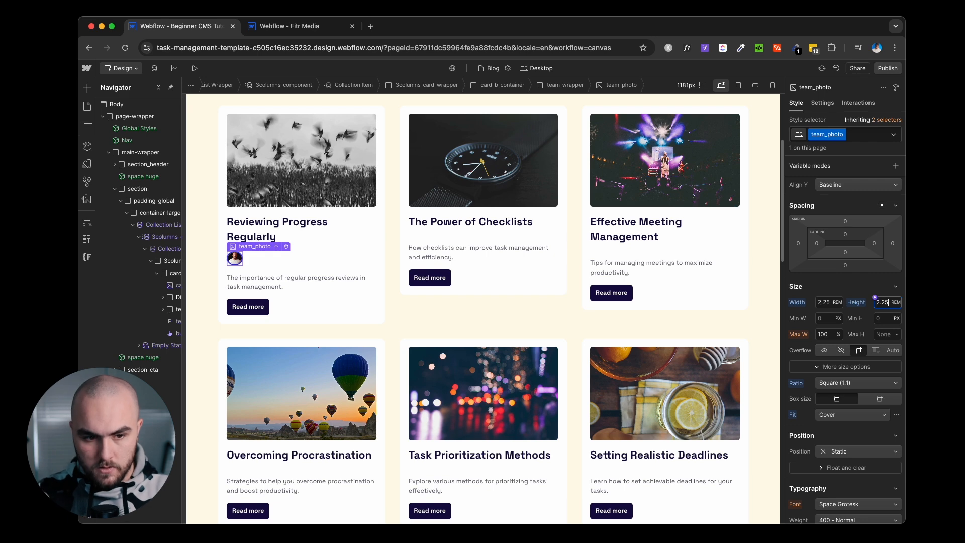
{"action": "left_click", "coordinate": [180, 275]}
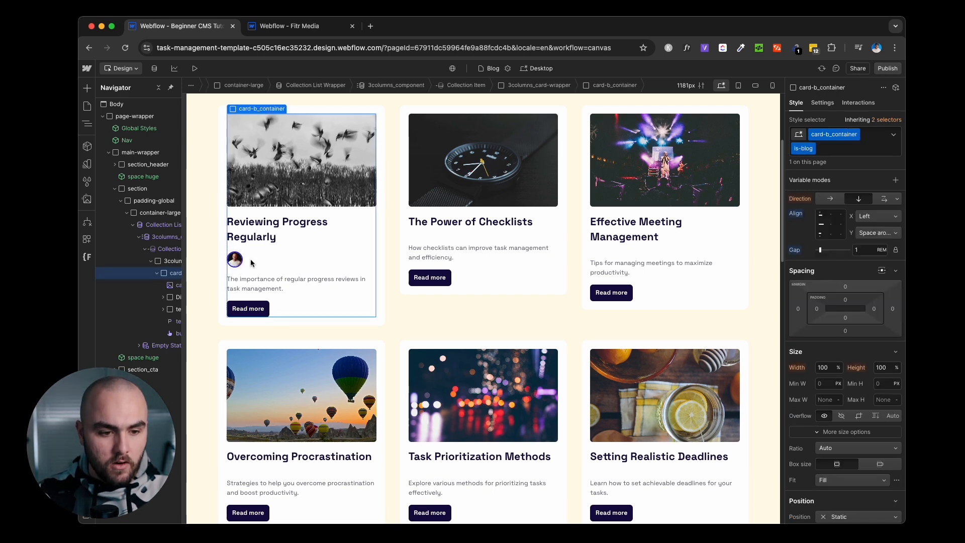
{"action": "left_click", "coordinate": [171, 306]}
Insert a Text Block in team_wrapper bound to the Team Member Name field.
{"action": "left_click", "coordinate": [164, 309]}
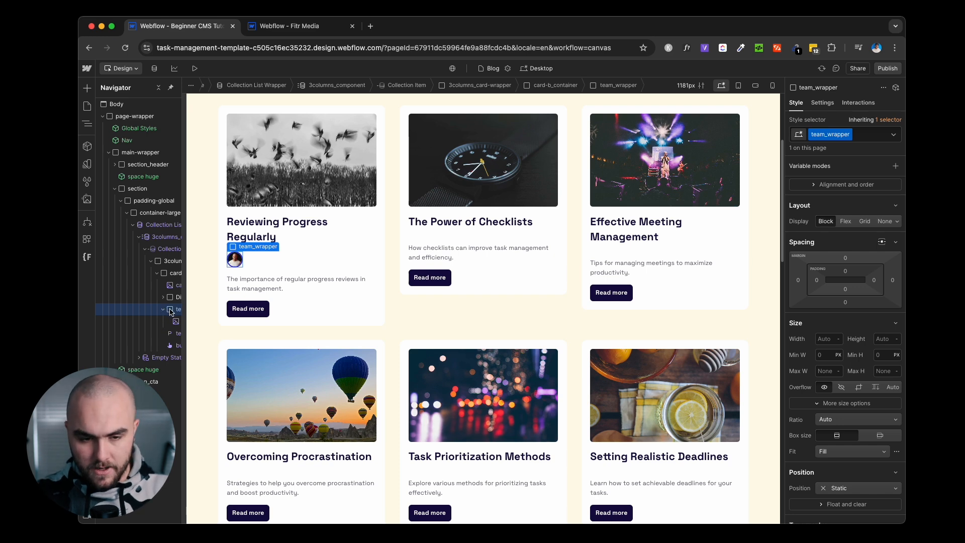
{"action": "key", "text": "super+k"}
{"action": "type", "text": "text"}
{"action": "key", "text": "Down"}
{"action": "key", "text": "Return"}
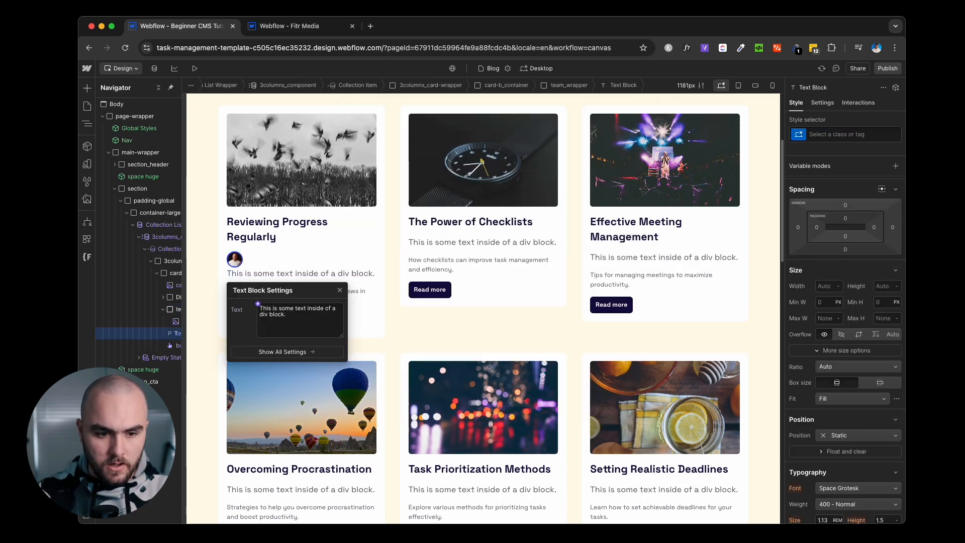
{"action": "left_click", "coordinate": [257, 305]}
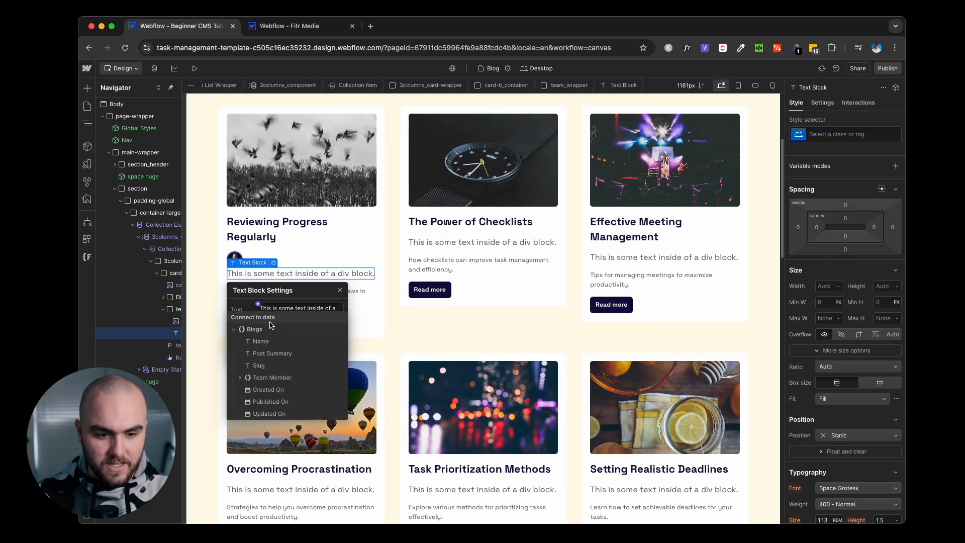
{"action": "left_click", "coordinate": [239, 377]}
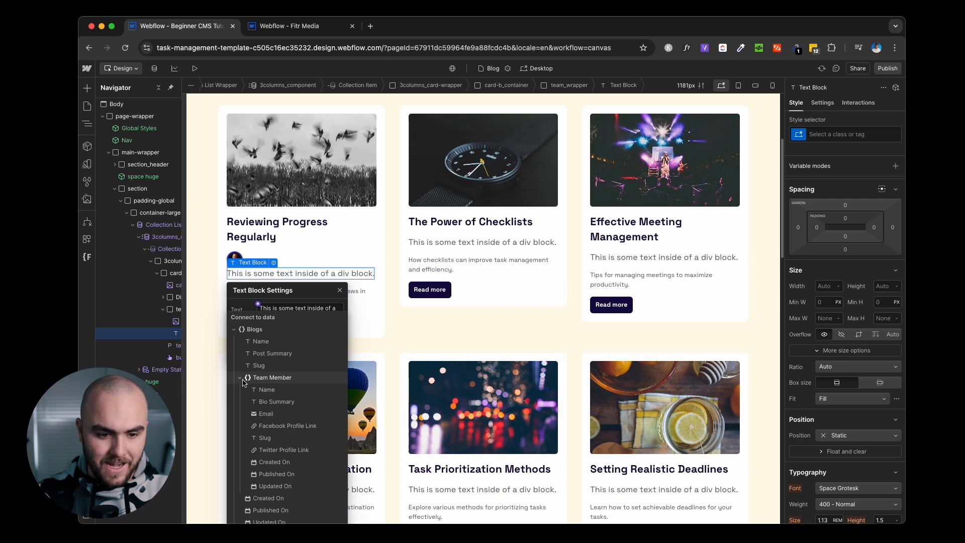
{"action": "left_click", "coordinate": [273, 391]}
{"action": "left_click", "coordinate": [296, 267]}
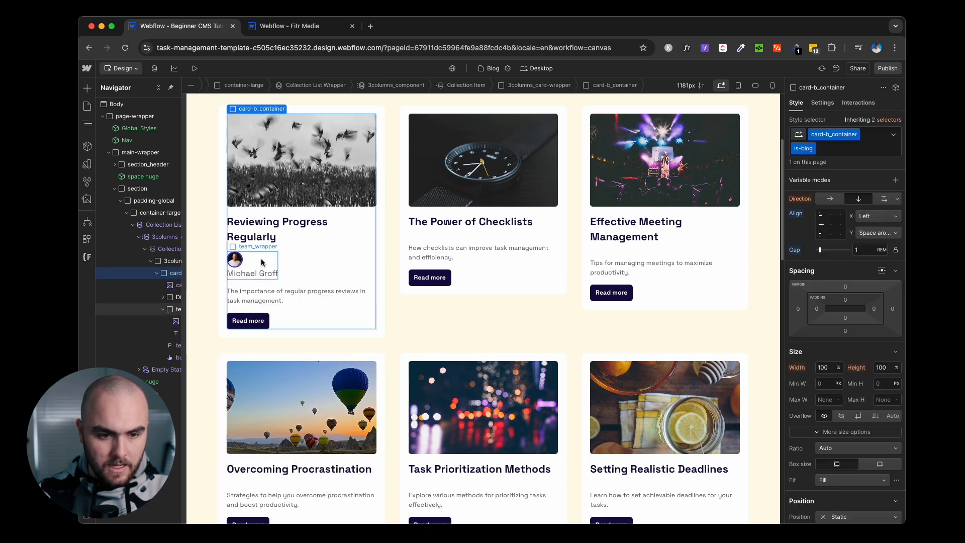
Make team_wrapper a flex row, vertically centred, with a 0.5rem gap.
{"action": "left_click", "coordinate": [248, 265]}
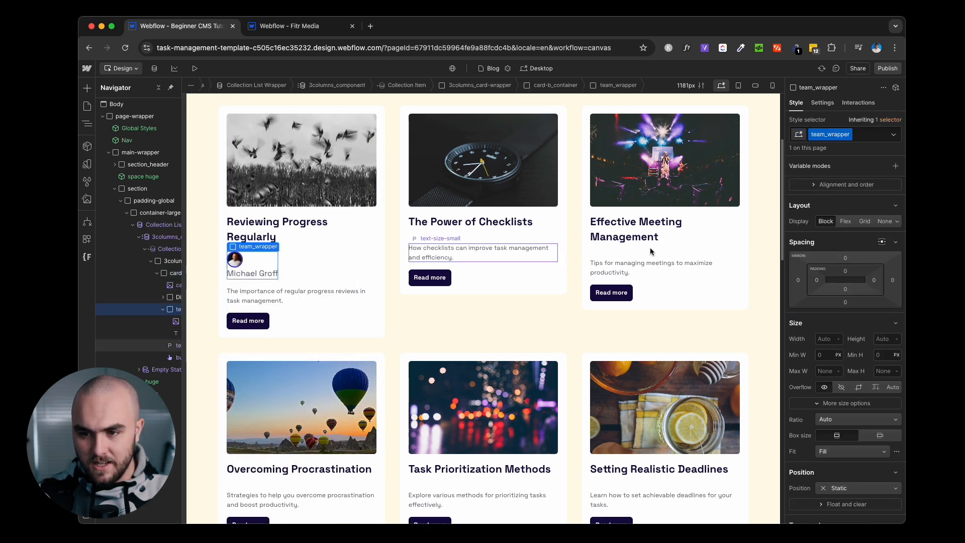
{"action": "left_click", "coordinate": [845, 221]}
{"action": "left_click", "coordinate": [820, 262]}
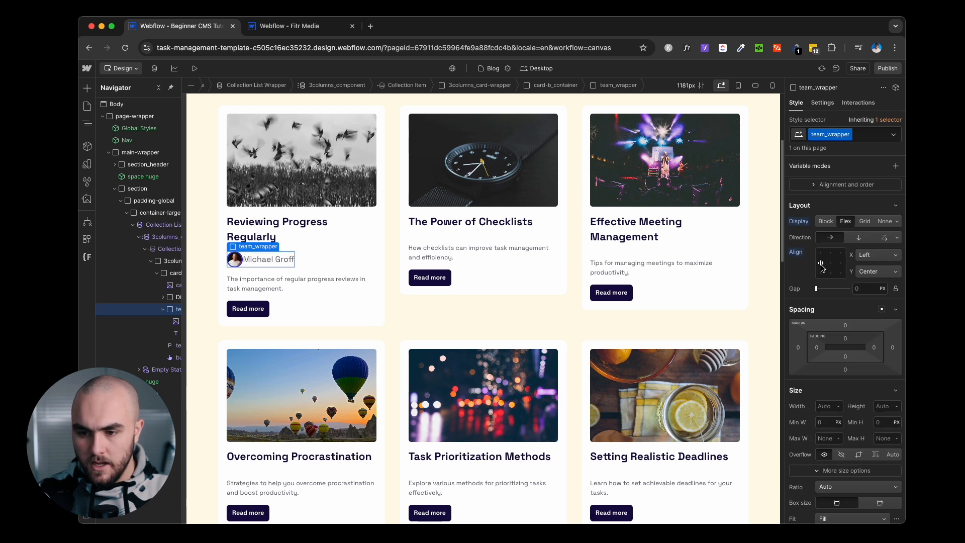
{"action": "left_click", "coordinate": [862, 291]}
{"action": "type", "text": ".5rem"}
Give the name text the text-weight-bold and text-size-small classes.
{"action": "left_click", "coordinate": [275, 261]}
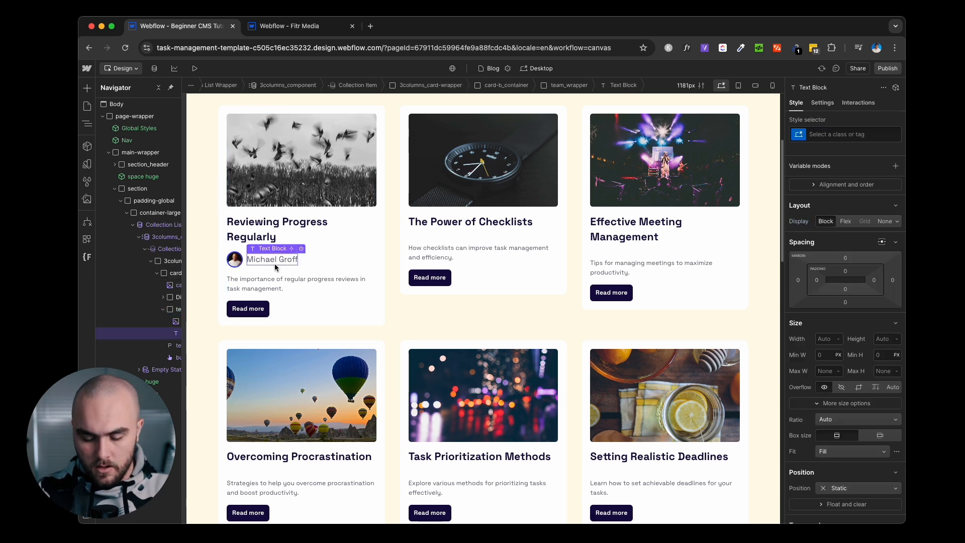
{"action": "key", "text": "super+Return"}
{"action": "type", "text": "text-weight"}
{"action": "key", "text": "Down"}
{"action": "key", "text": "Return"}
{"action": "type", "text": "tex"}
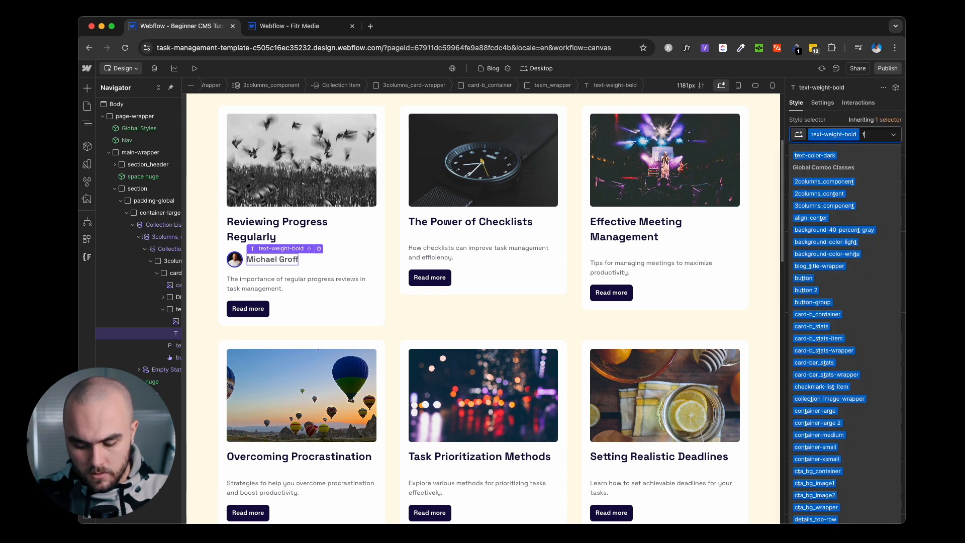
{"action": "type", "text": "t-size"}
{"action": "key", "text": "Down"}
{"action": "key", "text": "Down"}
{"action": "key", "text": "Down"}
{"action": "key", "text": "Down"}
{"action": "key", "text": "Down"}
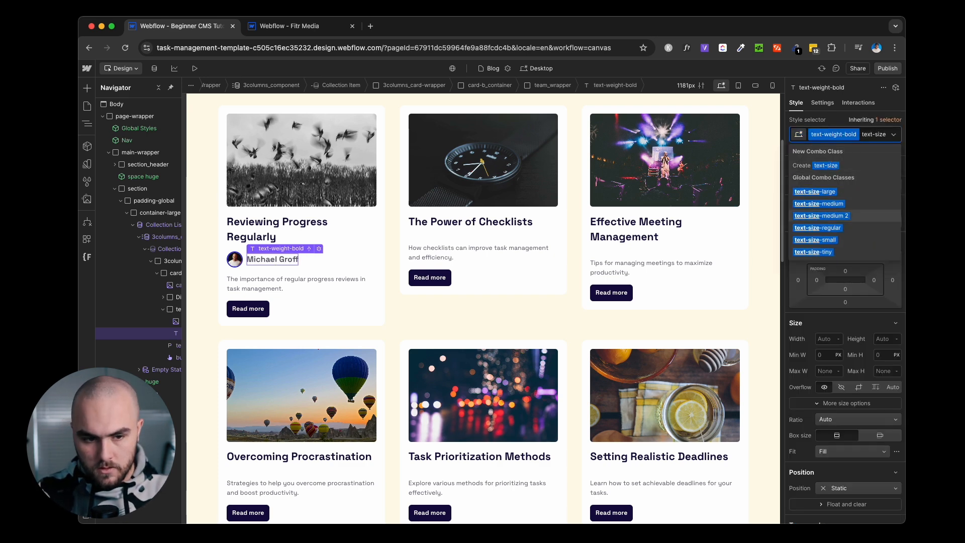
{"action": "key", "text": "Return"}
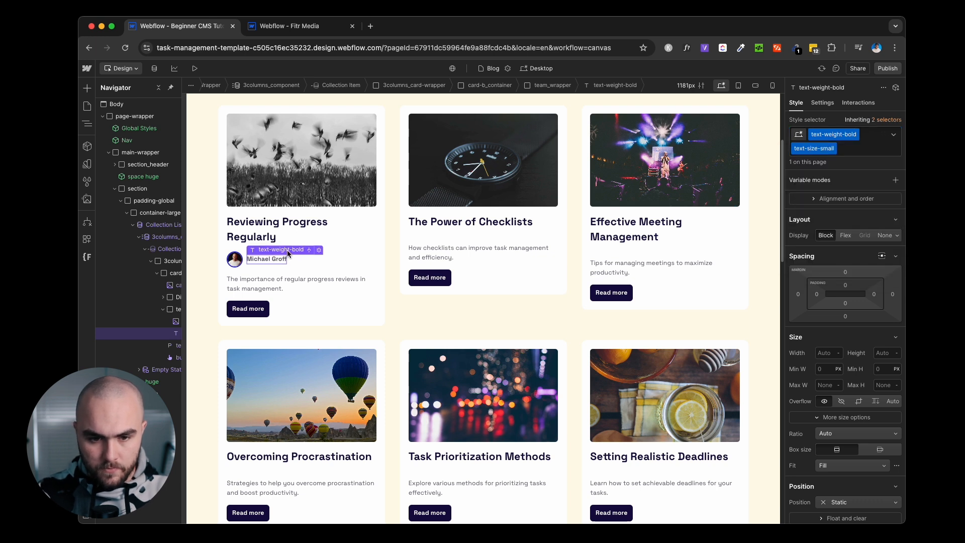
{"action": "left_click", "coordinate": [224, 278]}
{"action": "scroll", "coordinate": [224, 281], "scroll_direction": "up", "scroll_amount": 1}
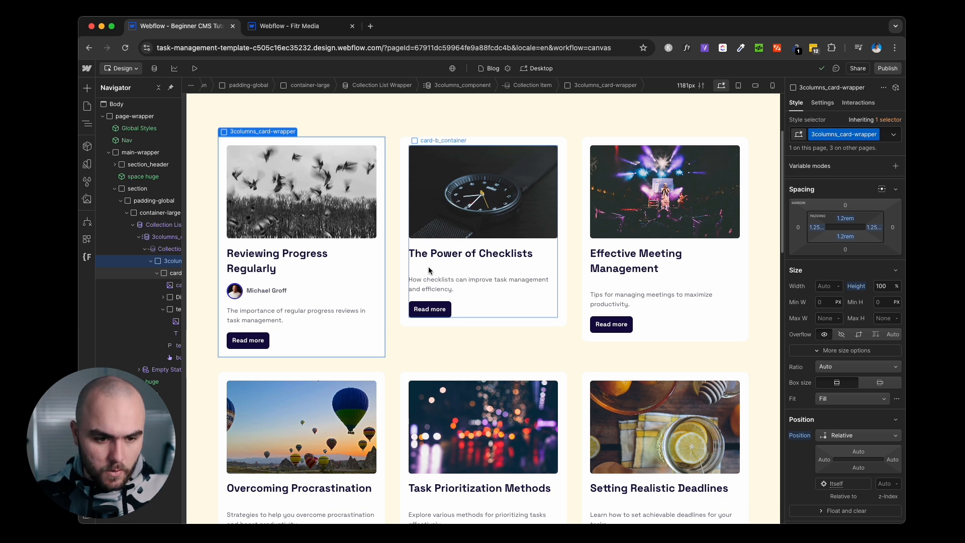
{"action": "left_click", "coordinate": [248, 293]}
{"action": "left_click", "coordinate": [244, 297]}
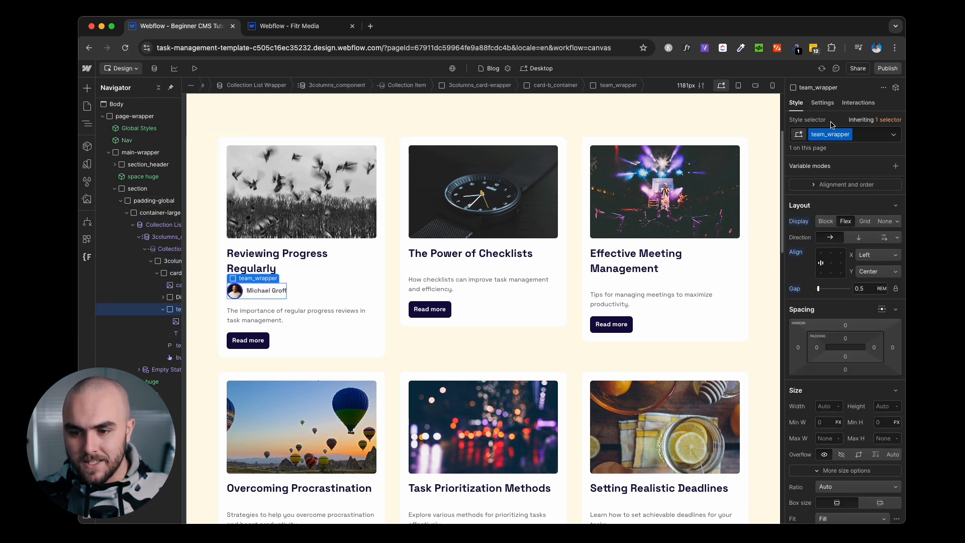
{"action": "left_click", "coordinate": [823, 103]}
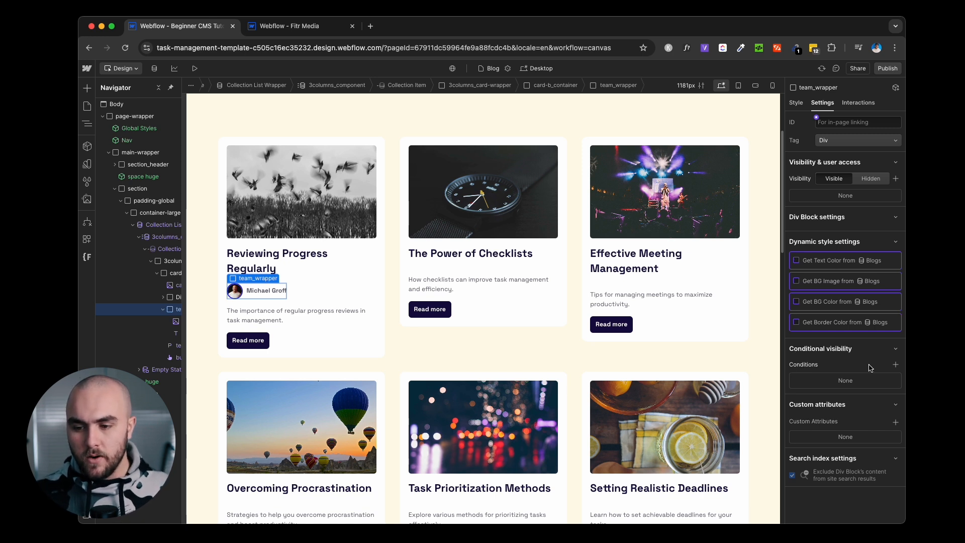
Add a conditional visibility rule so team_wrapper shows only when Team Member Is Set.
{"action": "left_click", "coordinate": [895, 366]}
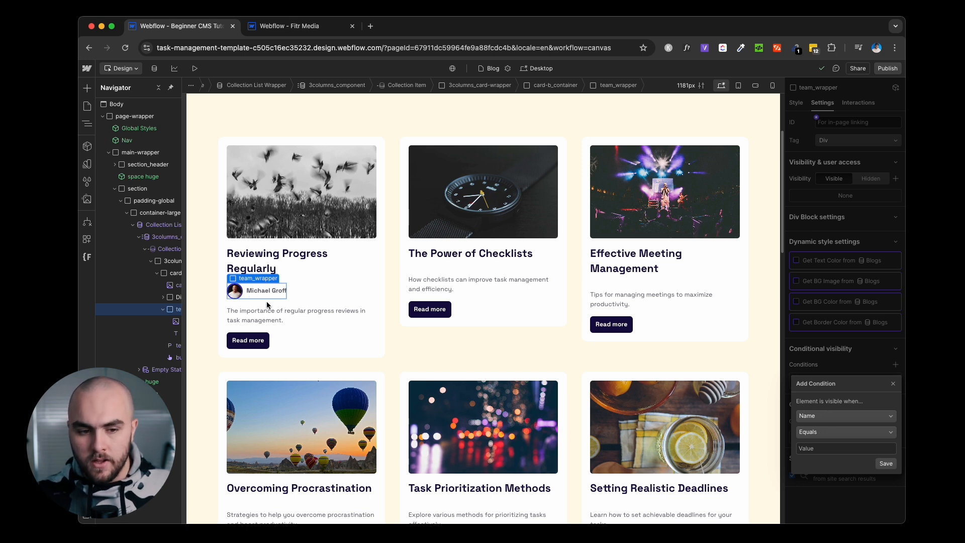
{"action": "left_click", "coordinate": [849, 414]}
{"action": "scroll", "coordinate": [852, 452], "scroll_direction": "down", "scroll_amount": 5}
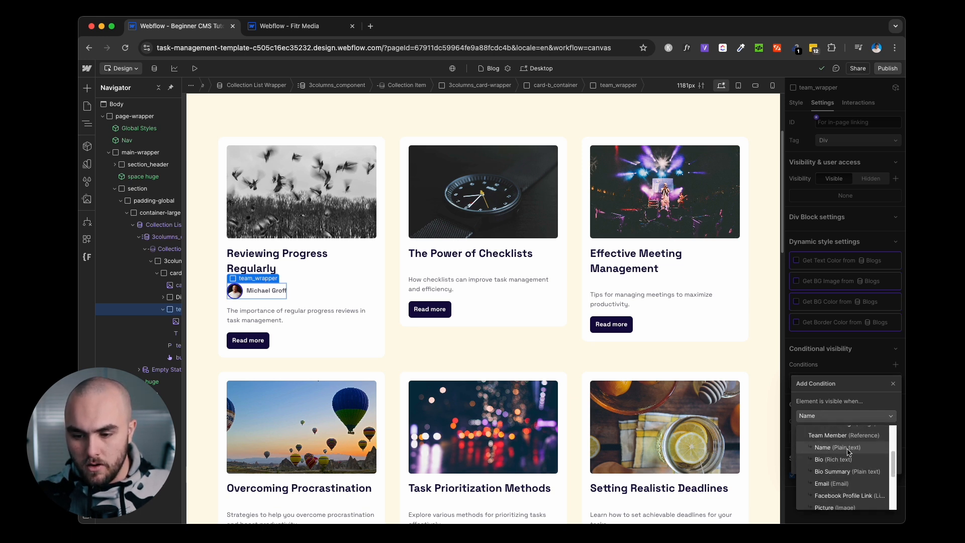
{"action": "left_click", "coordinate": [855, 439]}
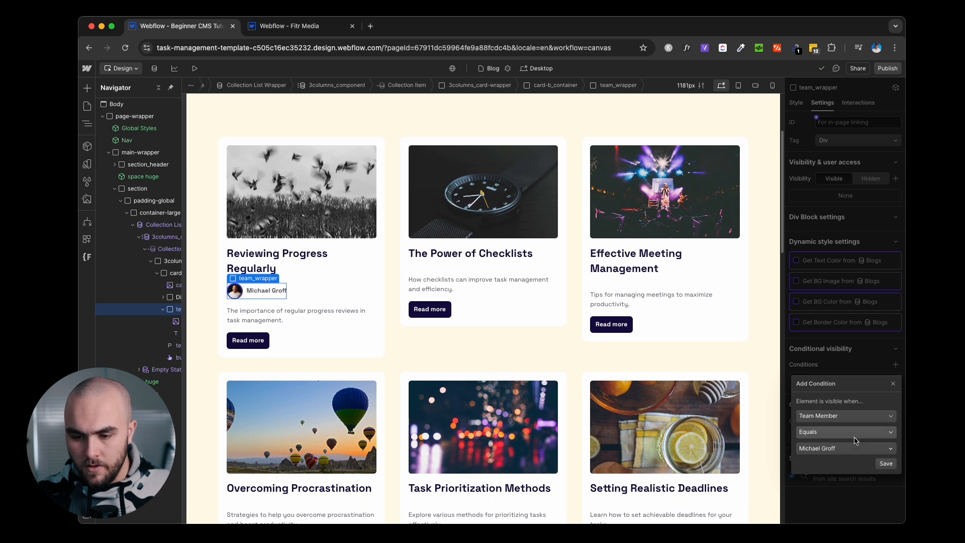
{"action": "left_click", "coordinate": [827, 432]}
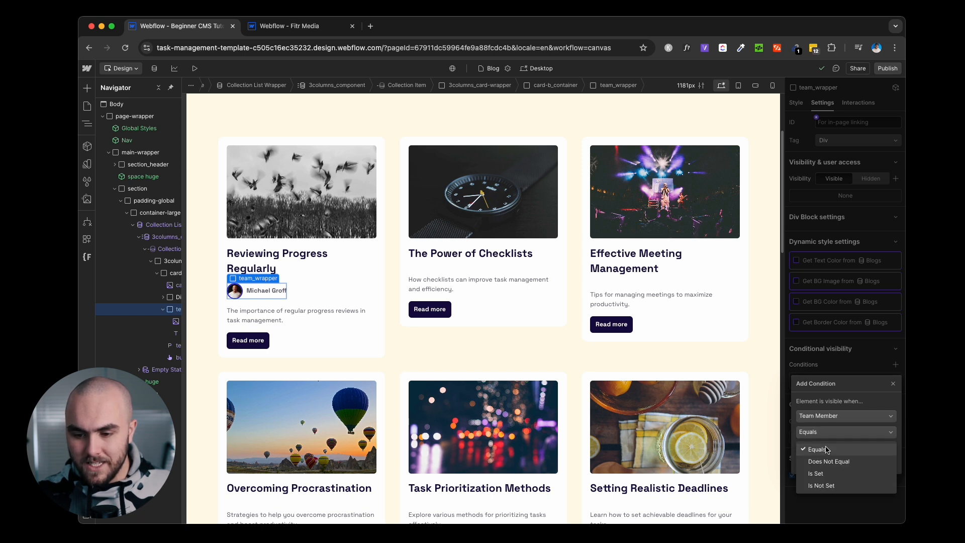
{"action": "left_click", "coordinate": [828, 473]}
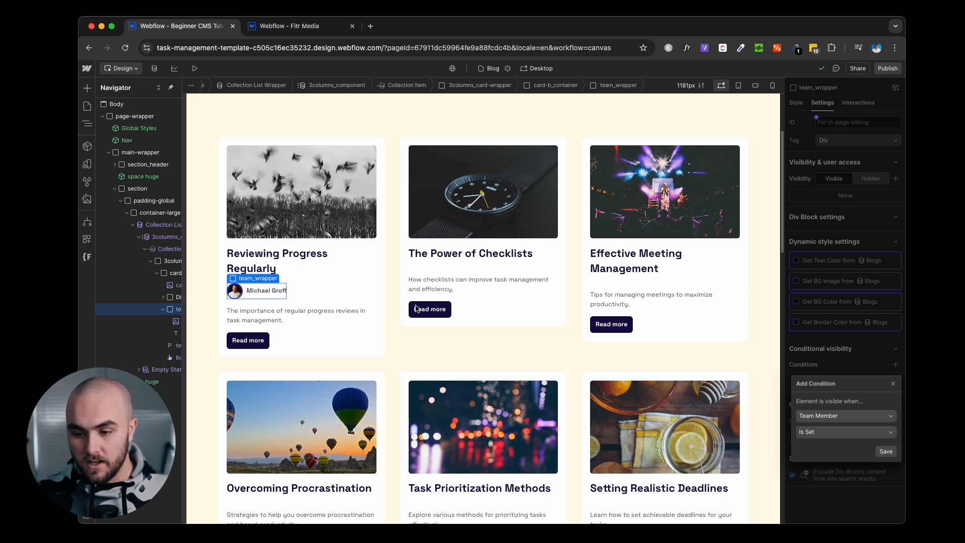
{"action": "left_click", "coordinate": [890, 451]}
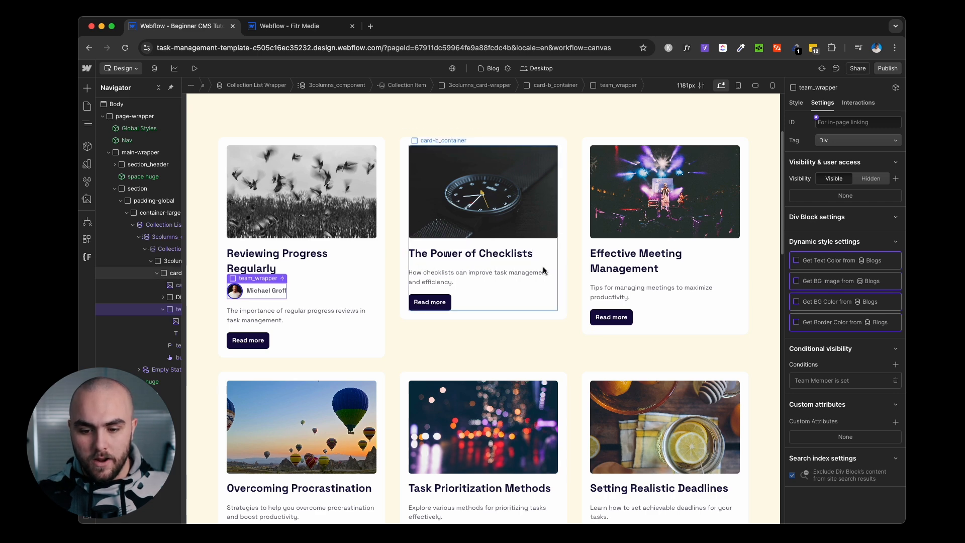
{"action": "scroll", "coordinate": [670, 306], "scroll_direction": "down", "scroll_amount": 1}
{"action": "scroll", "coordinate": [673, 317], "scroll_direction": "up", "scroll_amount": 4}
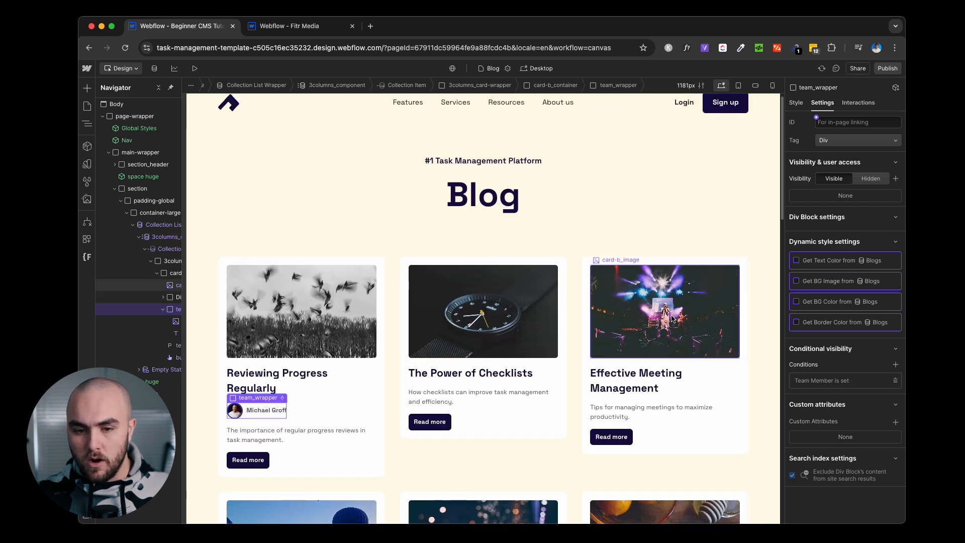
{"action": "scroll", "coordinate": [673, 318], "scroll_direction": "down", "scroll_amount": 3}
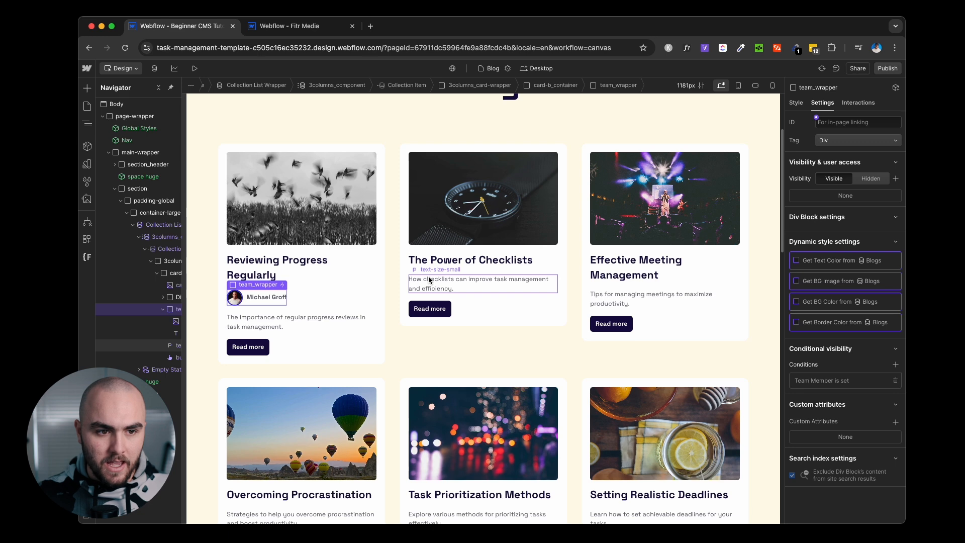
In the Blogs CMS collection, set The Power of Checklists' Team Member and save the item.
{"action": "left_click", "coordinate": [155, 68]}
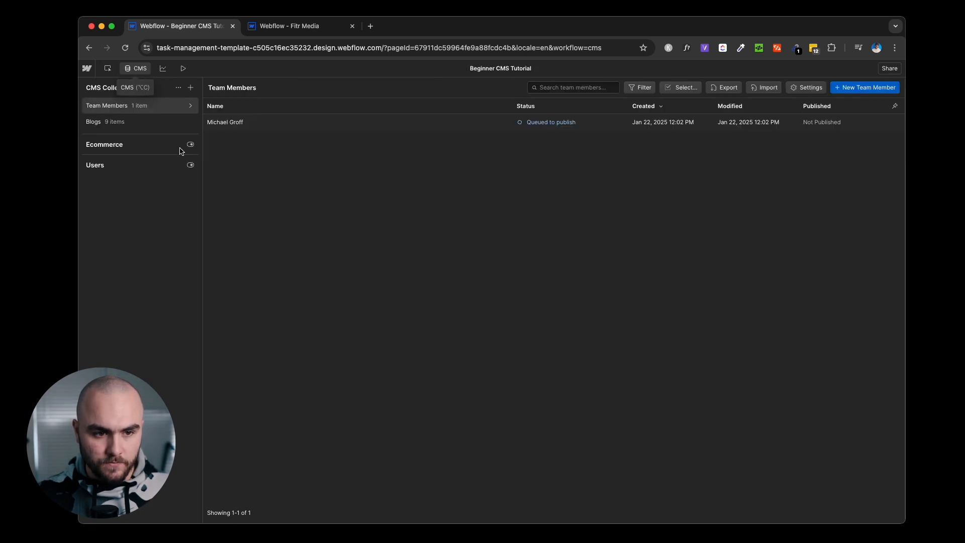
{"action": "left_click", "coordinate": [161, 122]}
{"action": "left_click", "coordinate": [251, 138]}
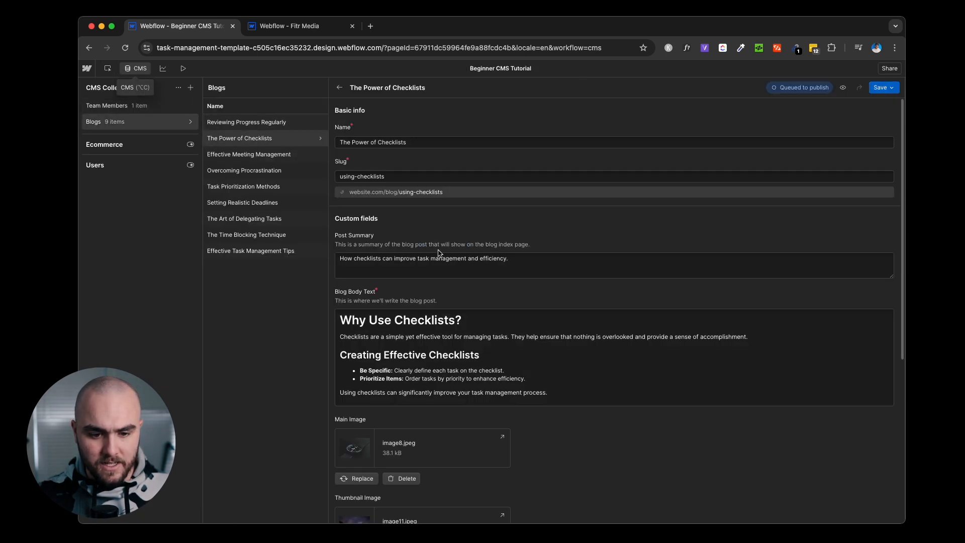
{"action": "scroll", "coordinate": [462, 259], "scroll_direction": "down", "scroll_amount": 5}
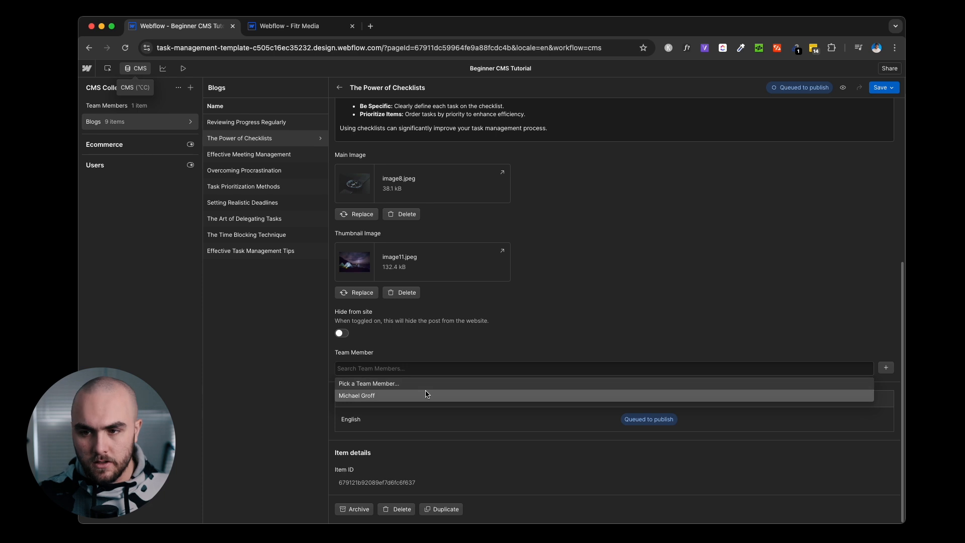
{"action": "left_click", "coordinate": [429, 395]}
{"action": "left_click", "coordinate": [878, 88]}
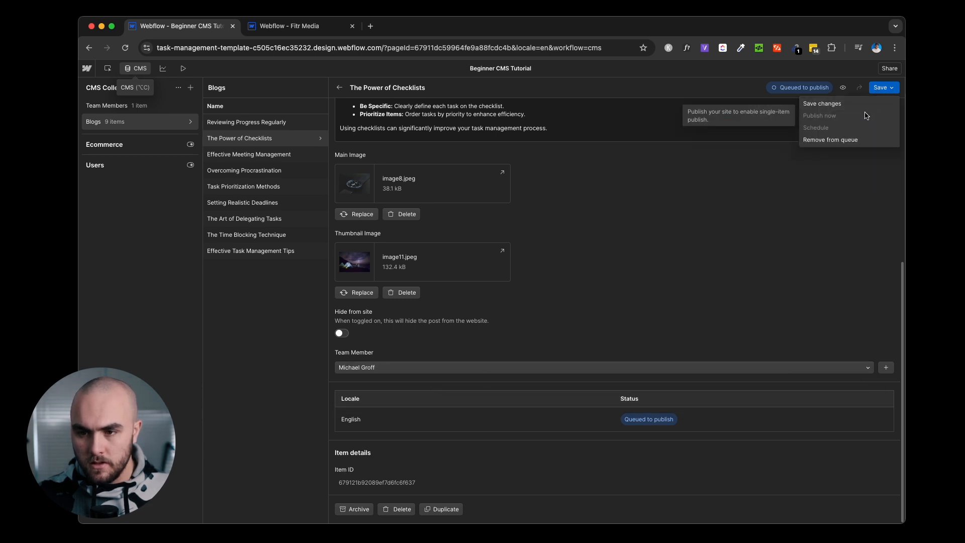
{"action": "left_click", "coordinate": [865, 104]}
{"action": "left_click", "coordinate": [136, 68]}
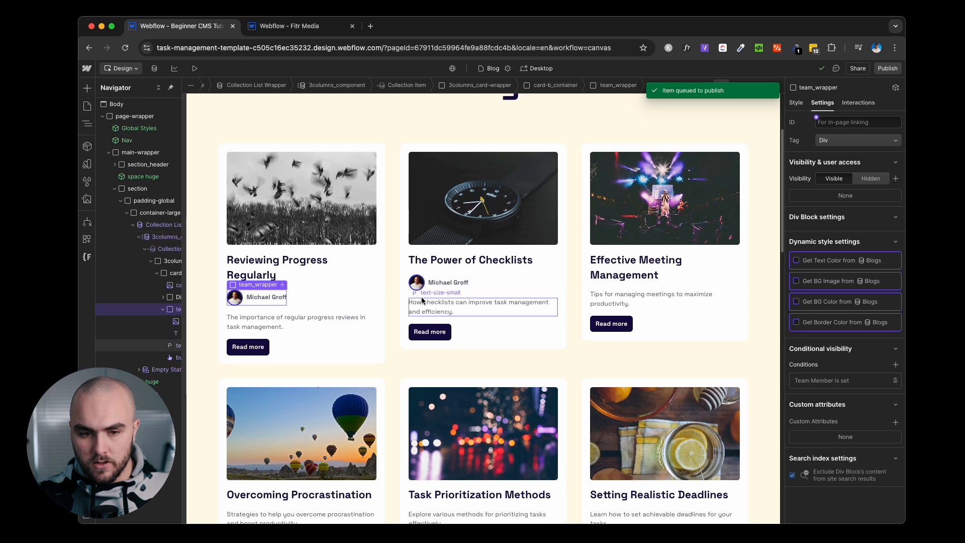
Switch the designer to the Blogs Template collection page.
{"action": "left_click", "coordinate": [429, 290]}
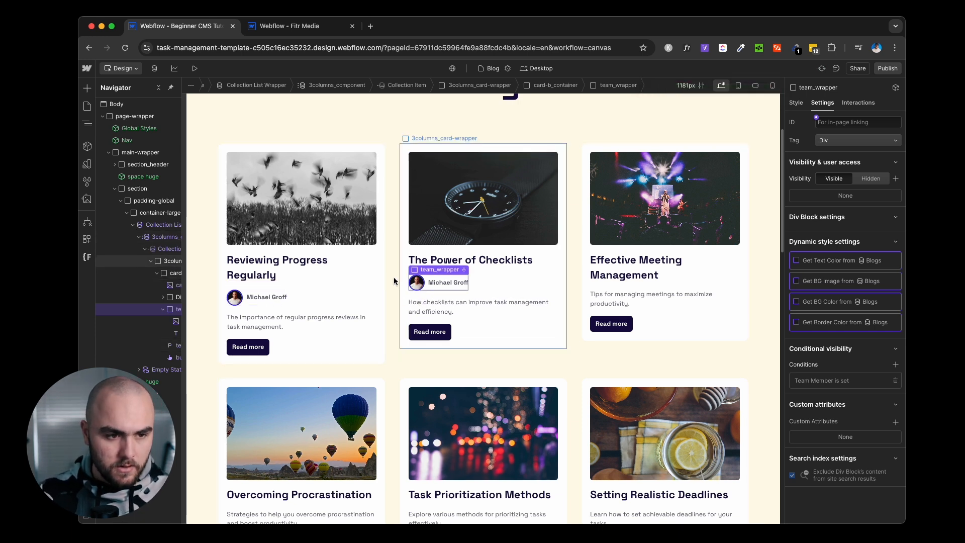
{"action": "left_click", "coordinate": [87, 106]}
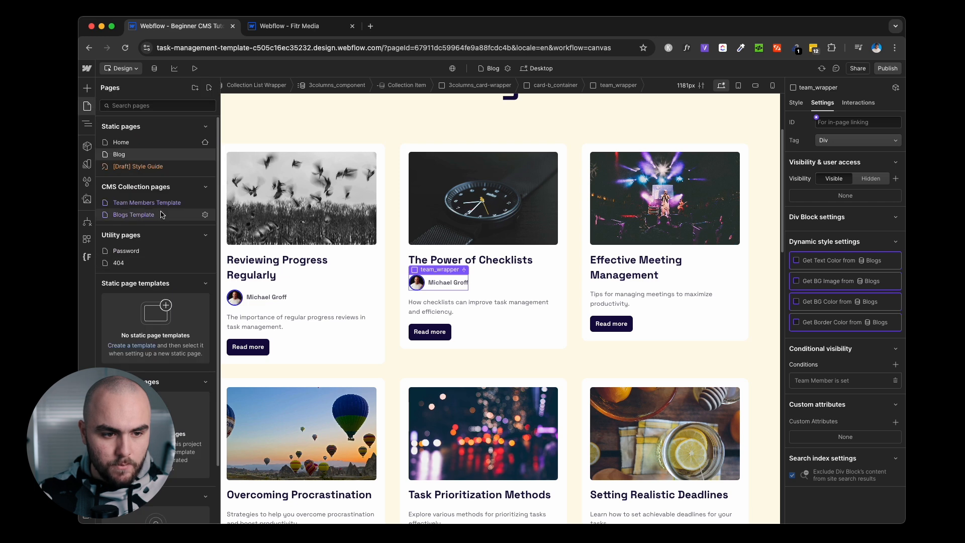
{"action": "left_click", "coordinate": [133, 214]}
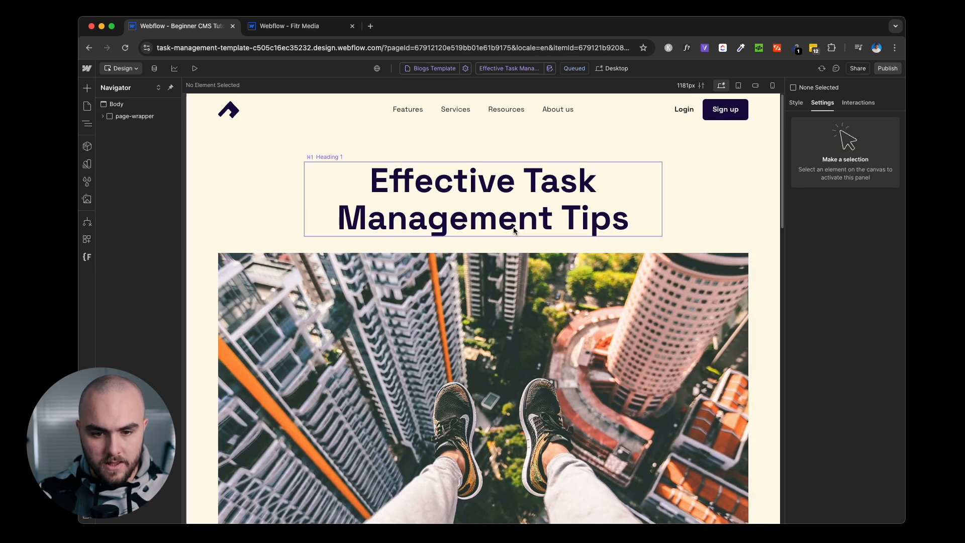
Paste the team_wrapper author block after the spacer below the post heading.
{"action": "left_click", "coordinate": [514, 230]}
{"action": "left_click", "coordinate": [485, 245]}
{"action": "right_click", "coordinate": [486, 245]}
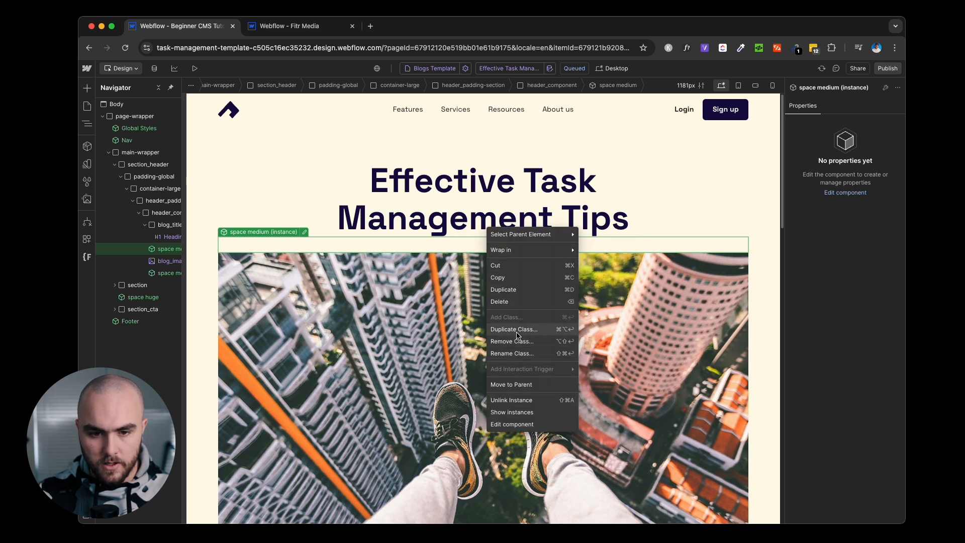
{"action": "key", "text": "Escape"}
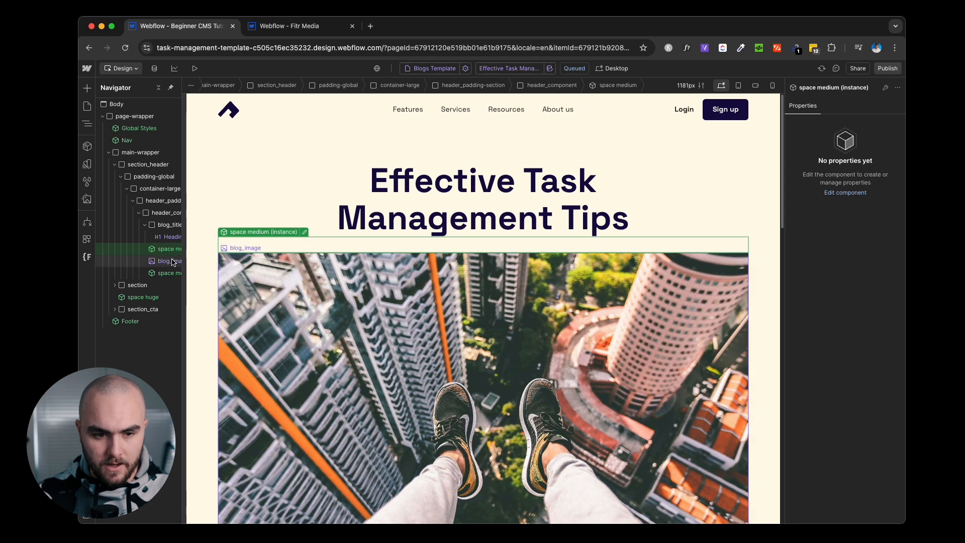
{"action": "key", "text": "super+v"}
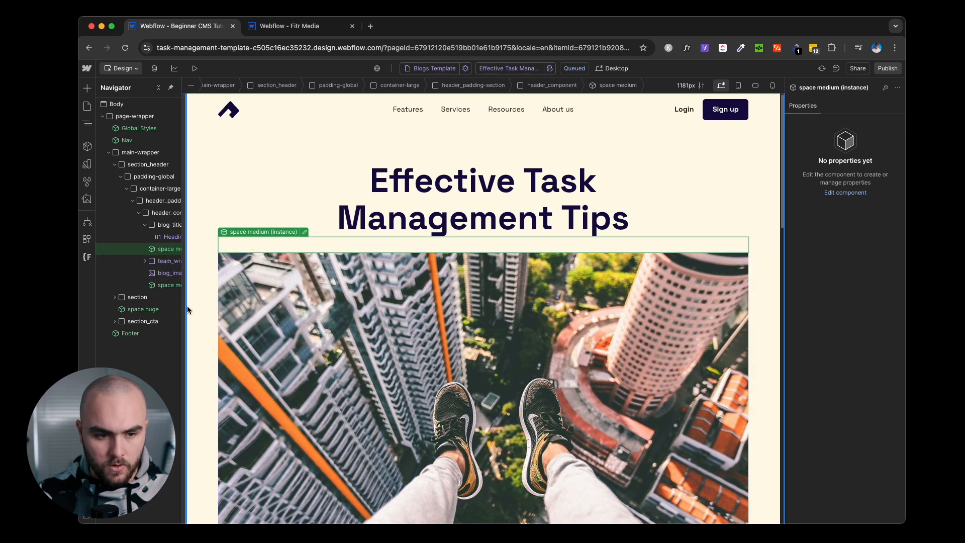
{"action": "left_click", "coordinate": [163, 264]}
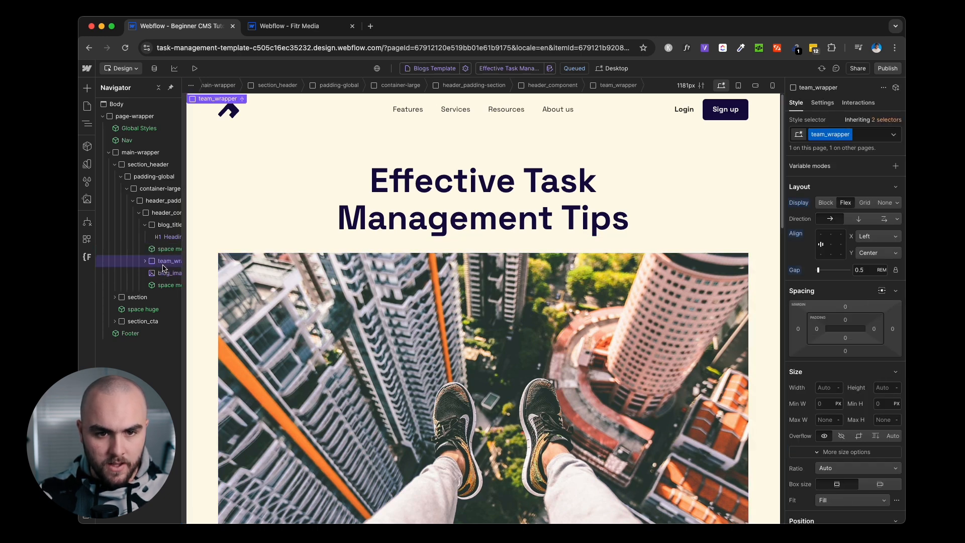
{"action": "left_click", "coordinate": [164, 273]}
{"action": "left_click", "coordinate": [172, 262]}
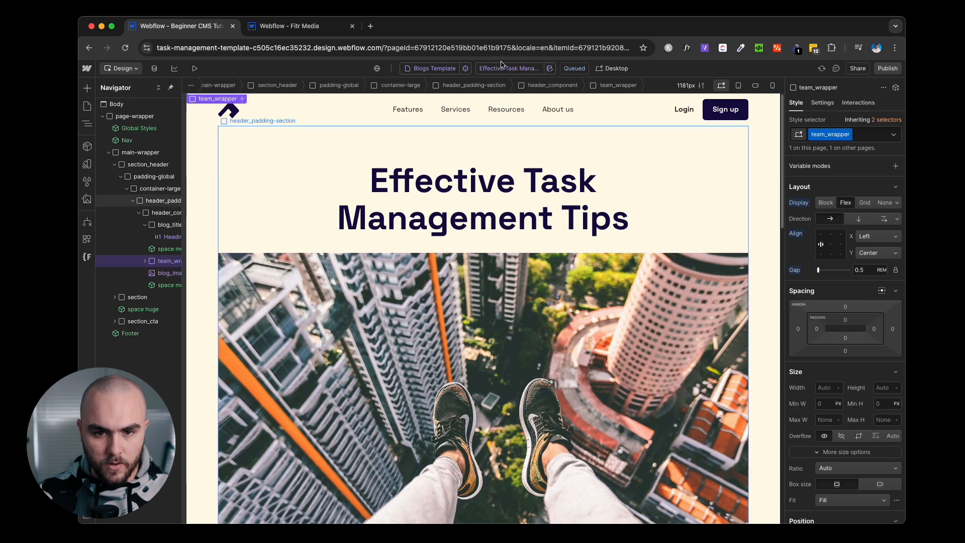
Preview the template with Effective Meeting Management, Effective Task Management Tips, then Reviewing Progress Regularly.
{"action": "left_click", "coordinate": [500, 68]}
{"action": "left_click", "coordinate": [504, 113]}
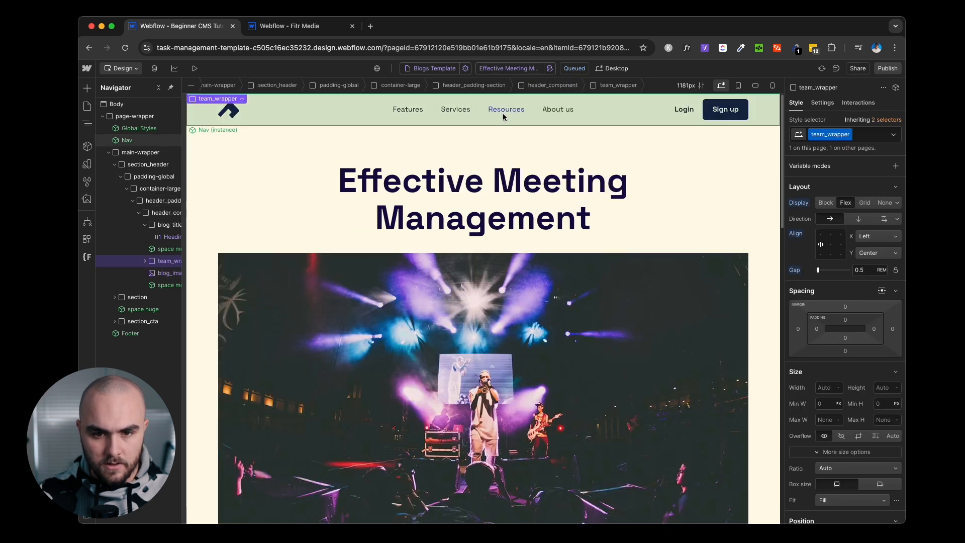
{"action": "left_click", "coordinate": [507, 68]}
{"action": "left_click", "coordinate": [520, 124]}
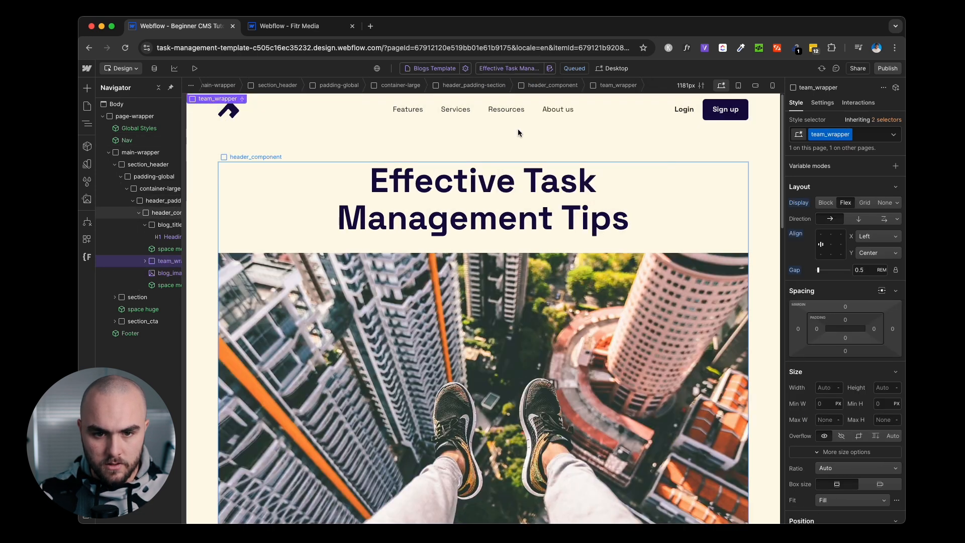
{"action": "left_click", "coordinate": [508, 69]}
{"action": "left_click", "coordinate": [502, 145]}
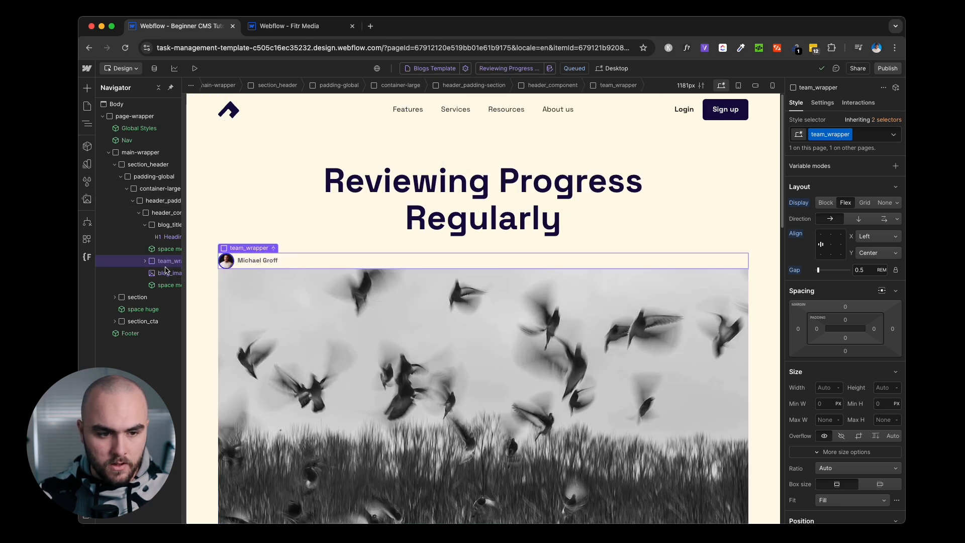
Duplicate the space medium spacer and move the copy below team_wrapper.
{"action": "left_click", "coordinate": [164, 249]}
{"action": "key", "text": "super+d"}
{"action": "left_click_drag", "start_coordinate": [165, 262], "coordinate": [167, 276]}
{"action": "left_click", "coordinate": [168, 265]}
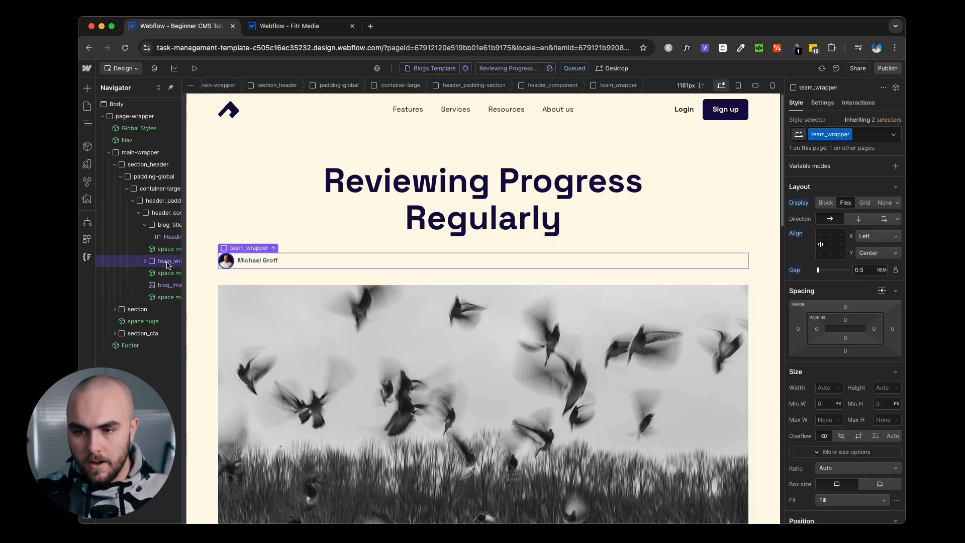
Give team_wrapper the combo class is-blog-post and set Align X to Center.
{"action": "key", "text": "super+Return"}
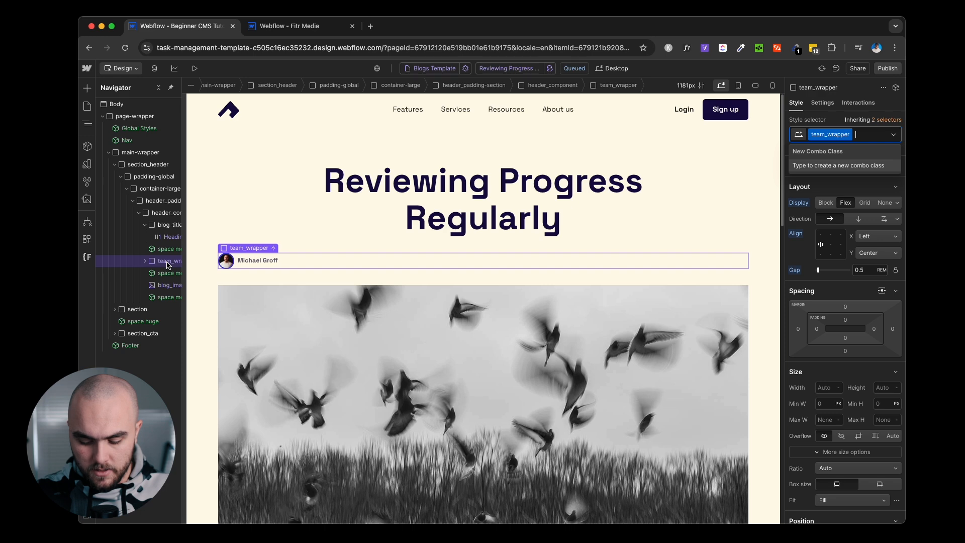
{"action": "type", "text": "is-blog-post"}
{"action": "key", "text": "Return"}
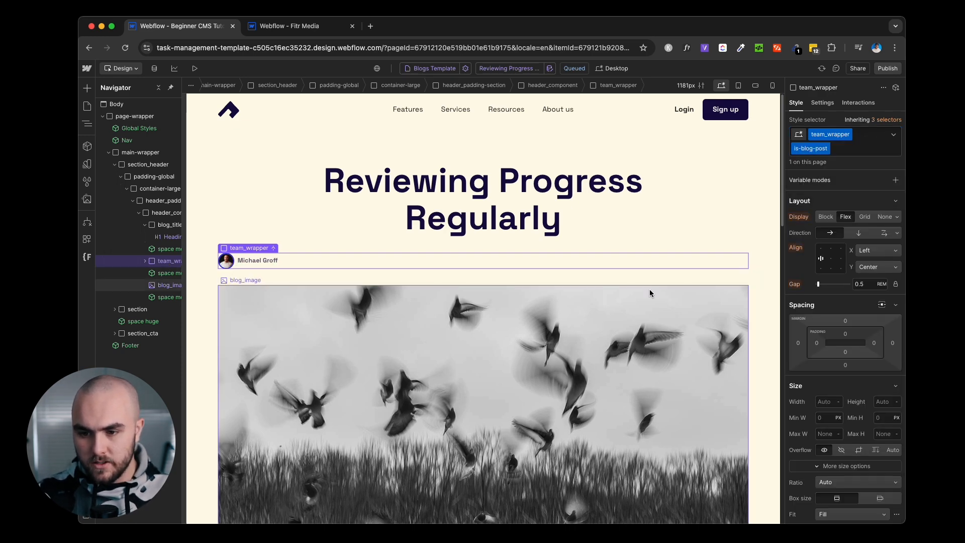
{"action": "left_click", "coordinate": [831, 259]}
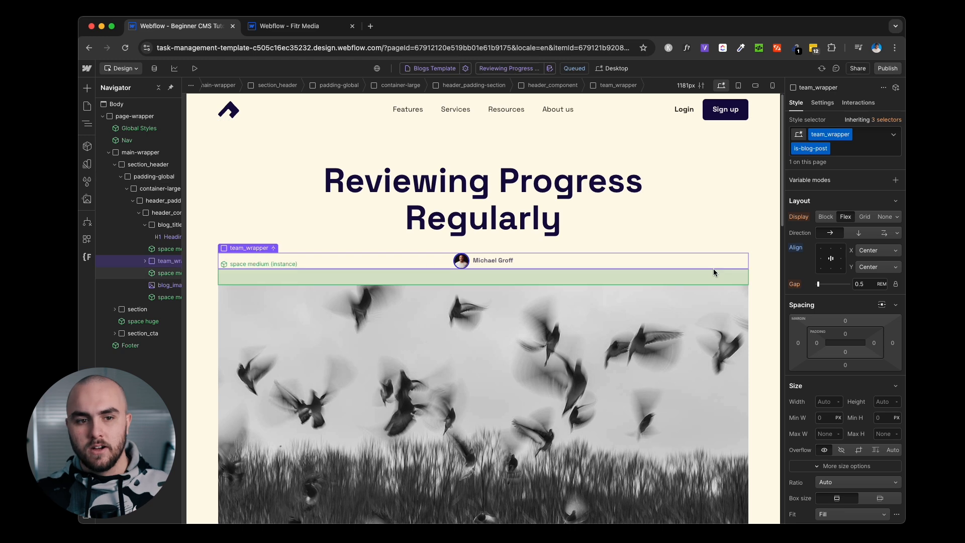
Check the centred author block in Preview, then return to editing.
{"action": "left_click", "coordinate": [195, 69]}
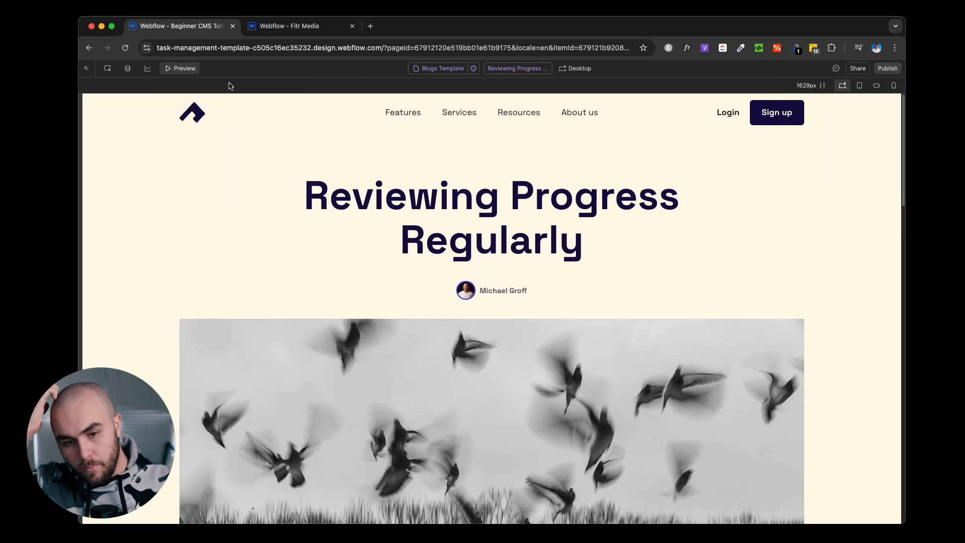
{"action": "left_click", "coordinate": [182, 69]}
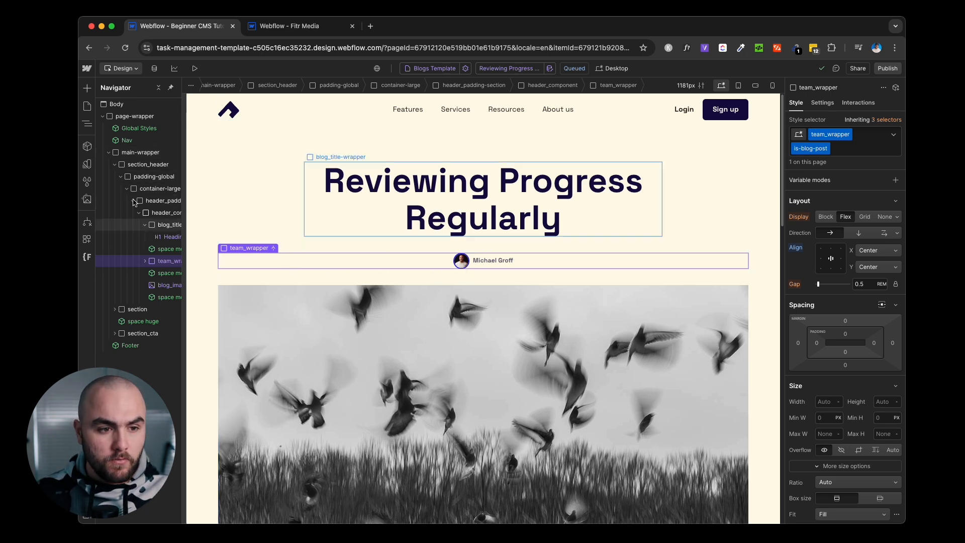
{"action": "left_click", "coordinate": [86, 106]}
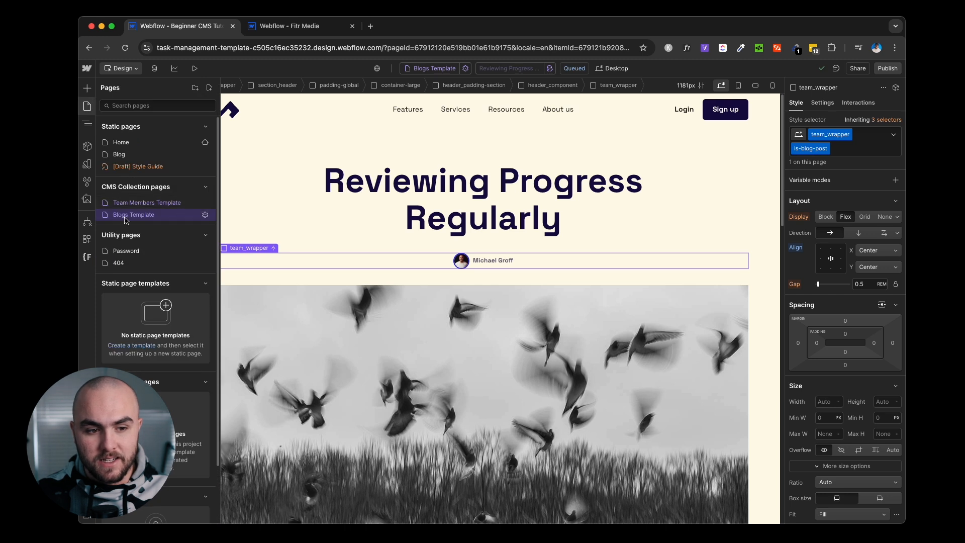
Switch 'Publish this Collection Template page' to OFF in Team Members Template settings and save.
{"action": "left_click", "coordinate": [180, 204]}
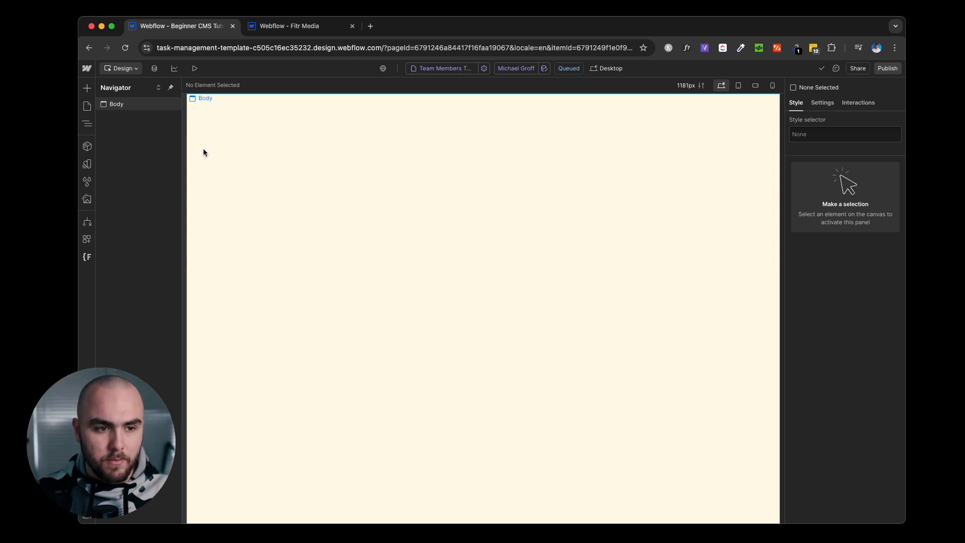
{"action": "left_click", "coordinate": [88, 107]}
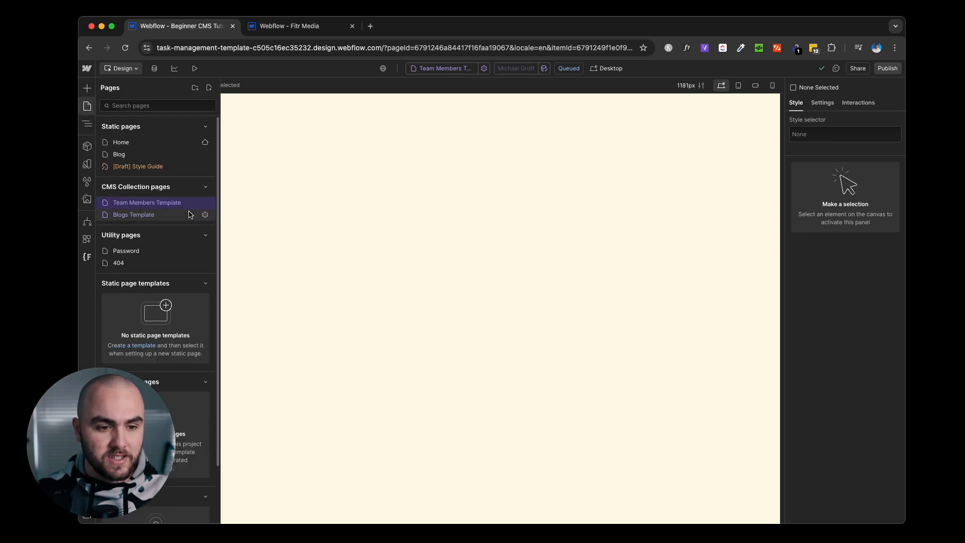
{"action": "left_click", "coordinate": [205, 204]}
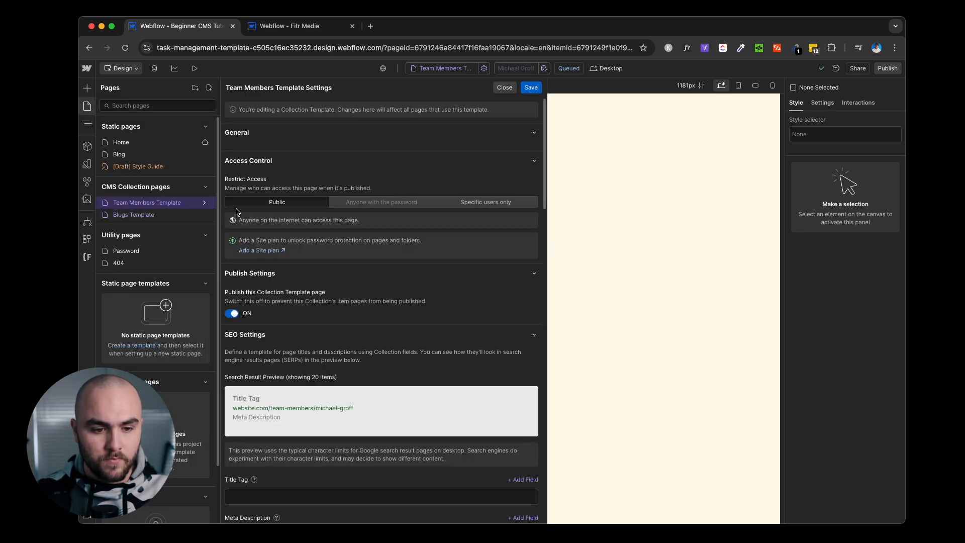
{"action": "scroll", "coordinate": [401, 216], "scroll_direction": "down", "scroll_amount": 1}
{"action": "scroll", "coordinate": [400, 216], "scroll_direction": "down", "scroll_amount": 10}
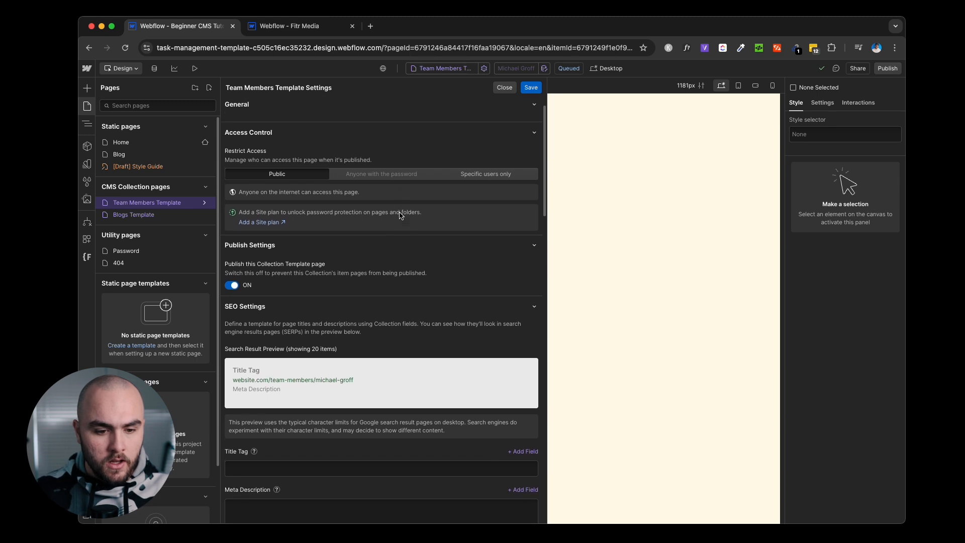
{"action": "scroll", "coordinate": [400, 224], "scroll_direction": "down", "scroll_amount": 15}
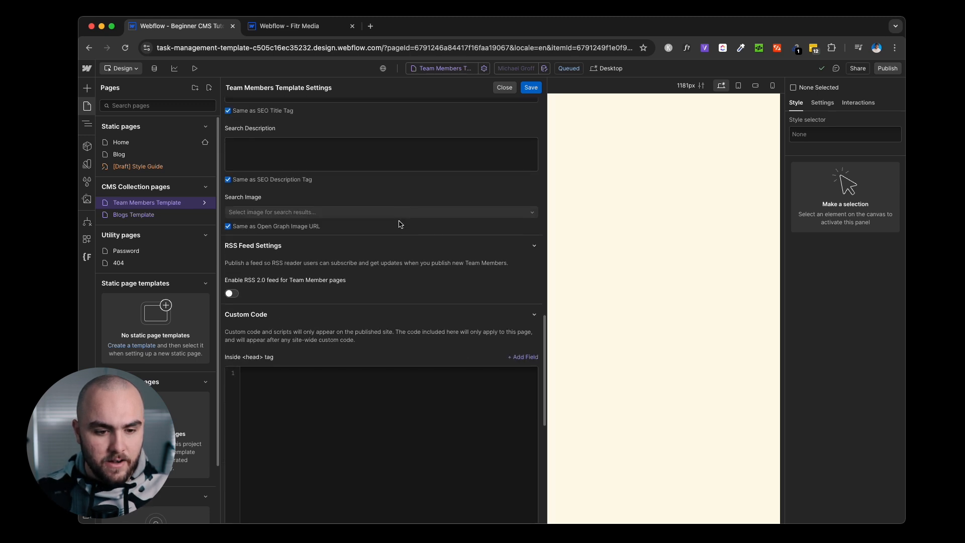
{"action": "scroll", "coordinate": [400, 223], "scroll_direction": "up", "scroll_amount": 20}
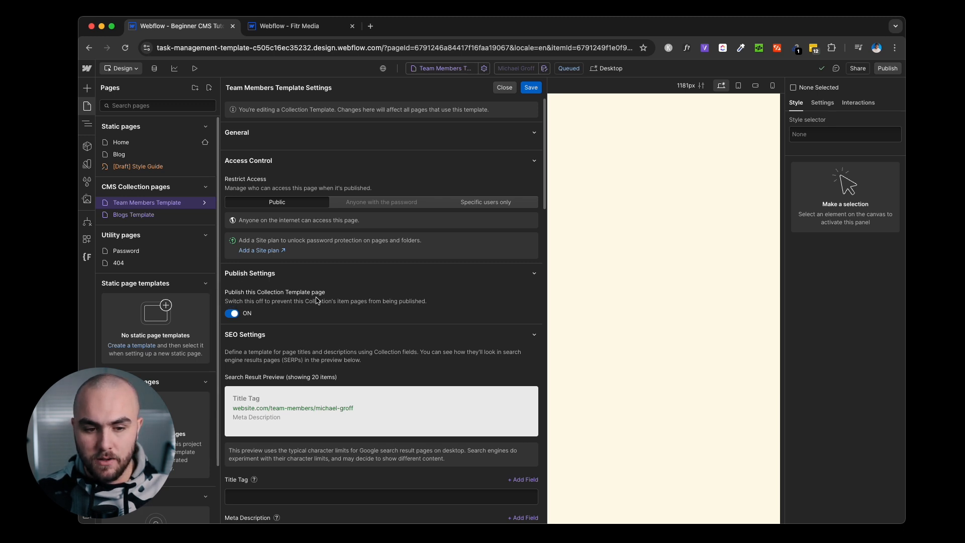
{"action": "left_click", "coordinate": [233, 314]}
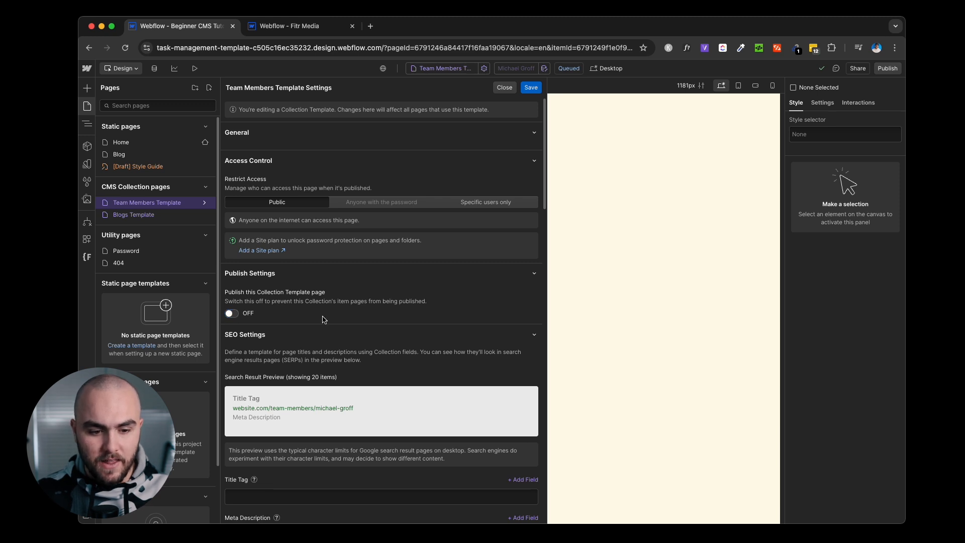
{"action": "scroll", "coordinate": [323, 320], "scroll_direction": "down", "scroll_amount": 3}
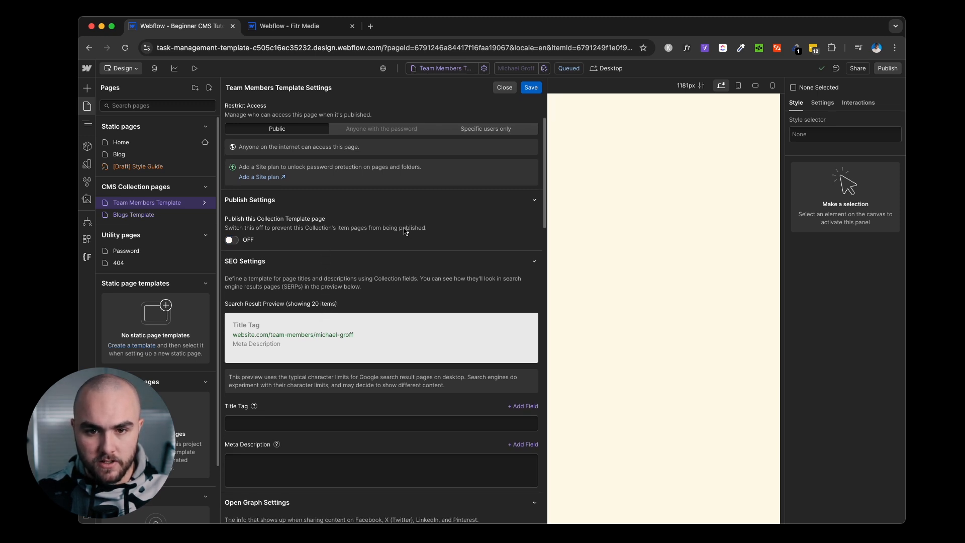
{"action": "left_click", "coordinate": [528, 89]}
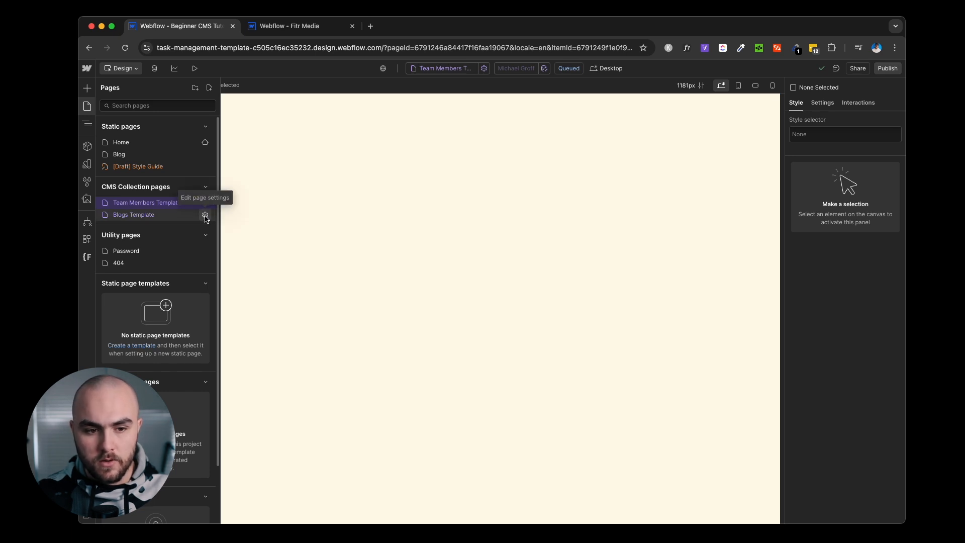
{"action": "left_click", "coordinate": [206, 215]}
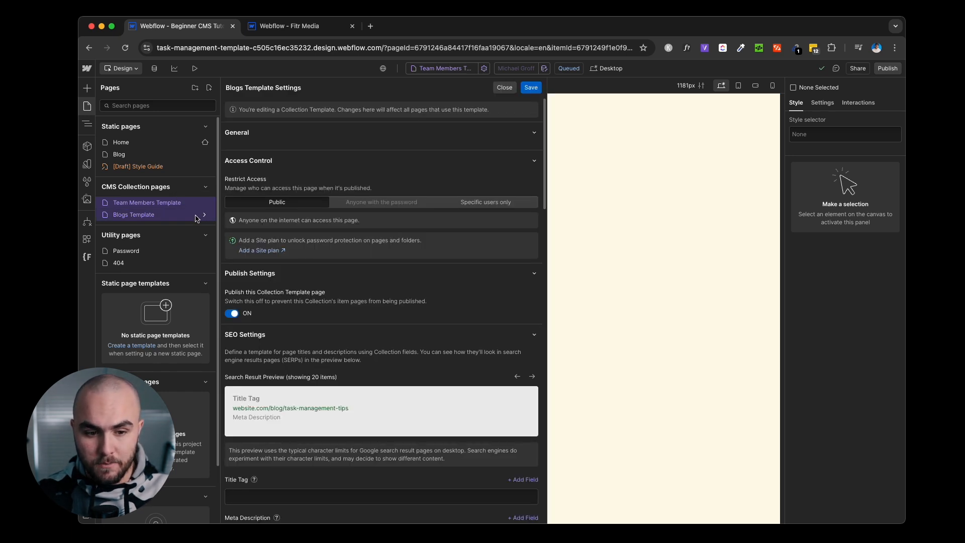
Set the Title Tag to Name plus '| Task Management Websi' and Meta Description to Post Summary.
{"action": "scroll", "coordinate": [404, 232], "scroll_direction": "down", "scroll_amount": 4}
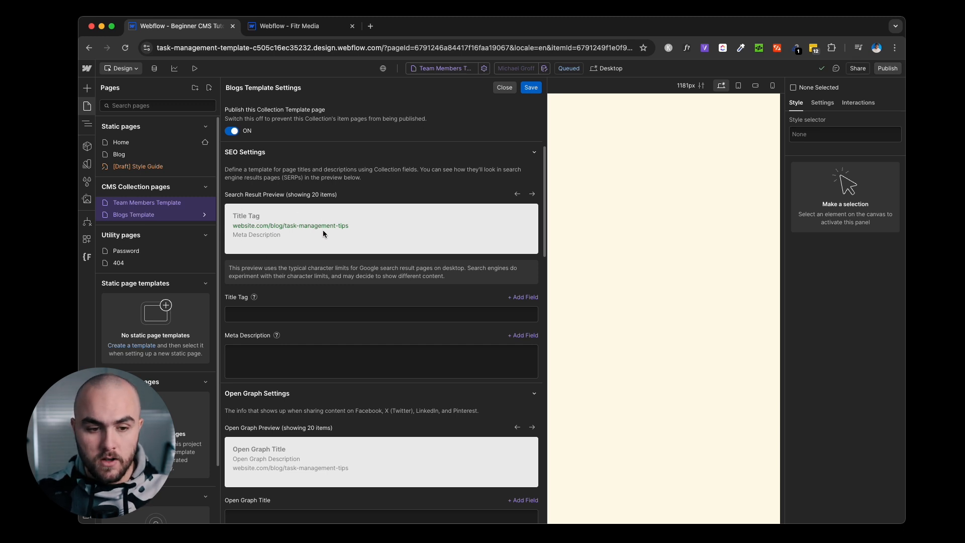
{"action": "left_click", "coordinate": [281, 315]}
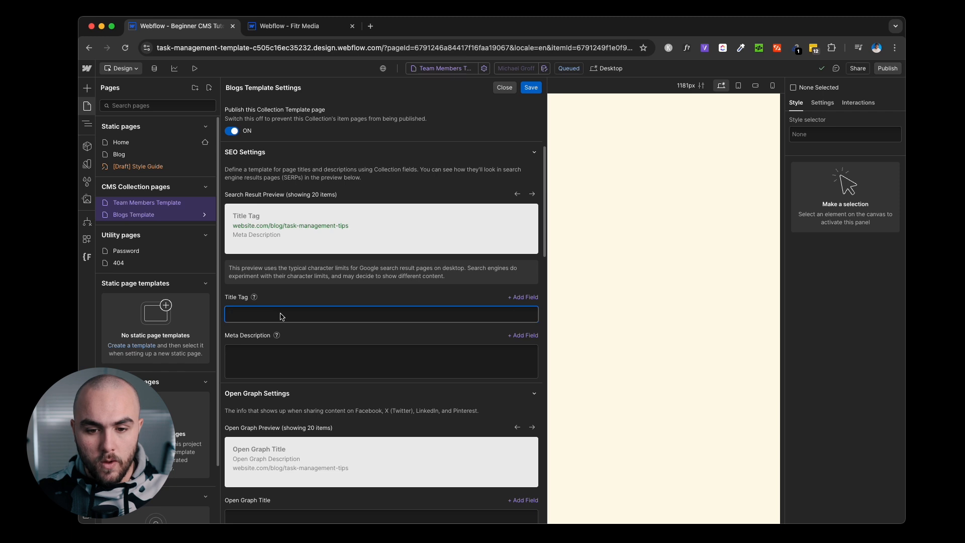
{"action": "left_click", "coordinate": [526, 297]}
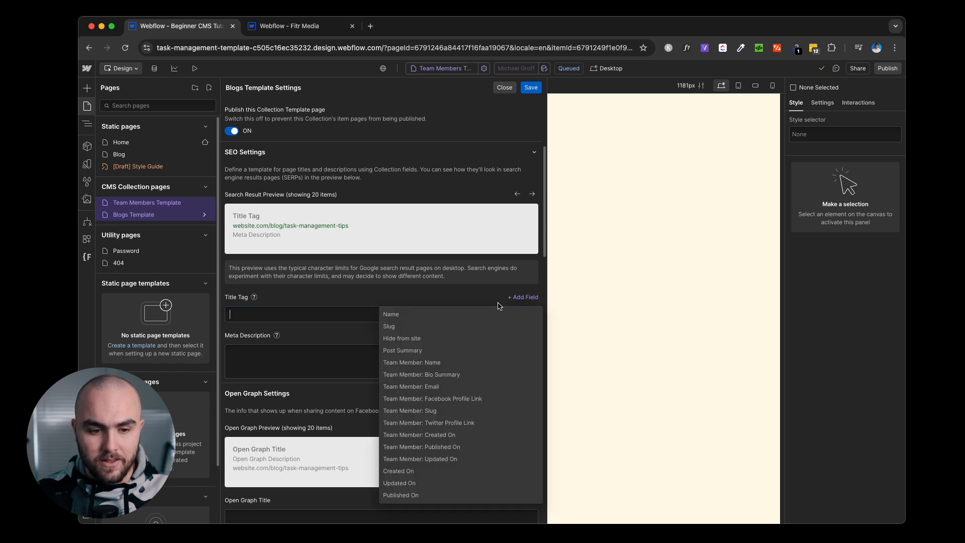
{"action": "left_click", "coordinate": [468, 310]}
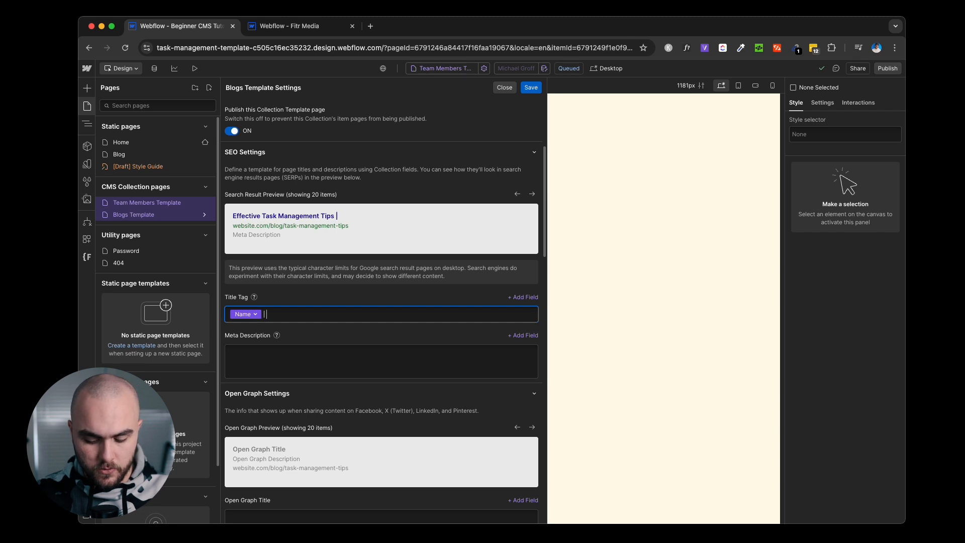
{"action": "type", "text": "| Task Management"}
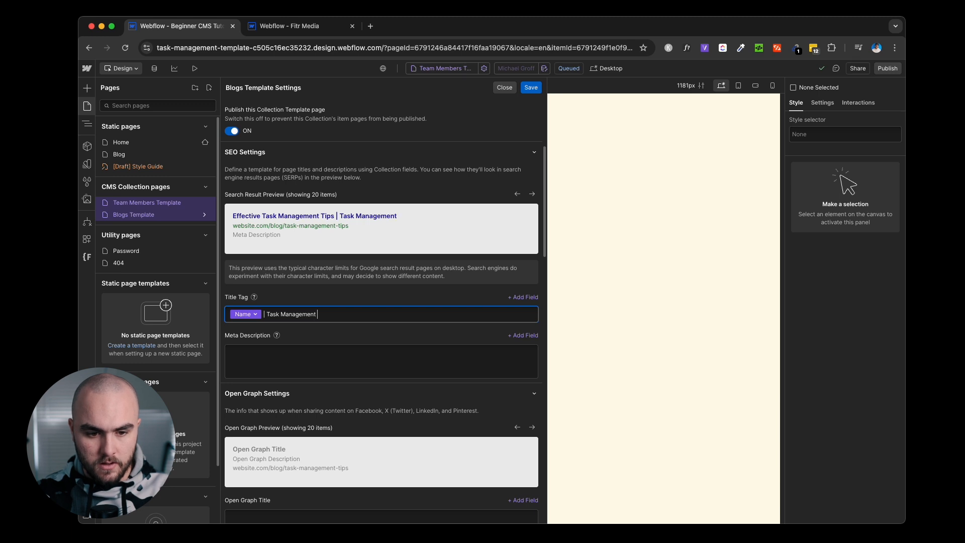
{"action": "type", "text": " Website"}
{"action": "left_click", "coordinate": [421, 336]}
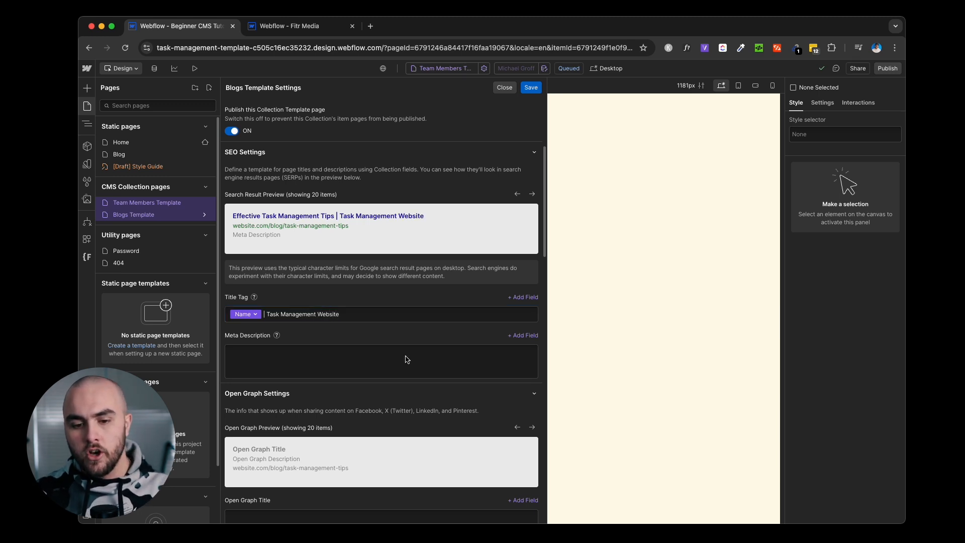
{"action": "left_click", "coordinate": [525, 335]}
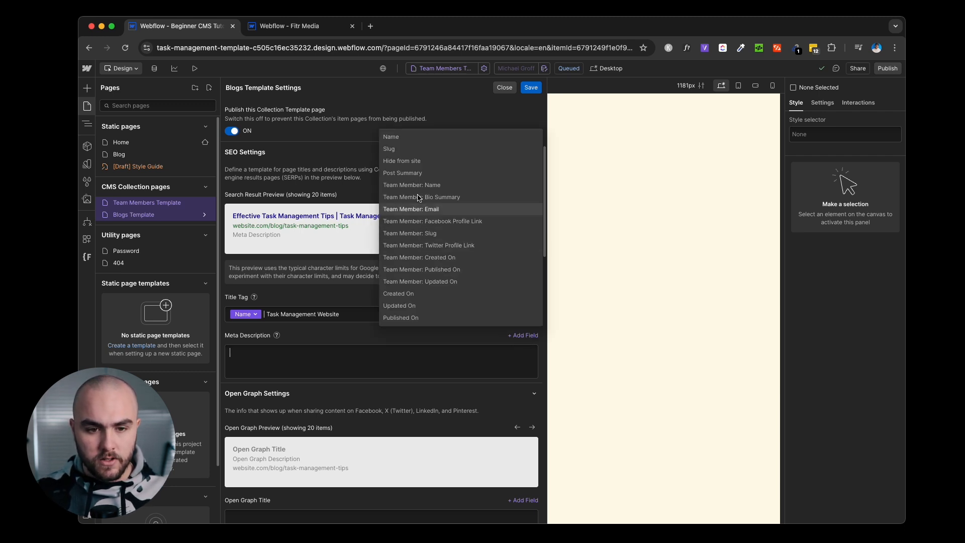
{"action": "left_click", "coordinate": [429, 173]}
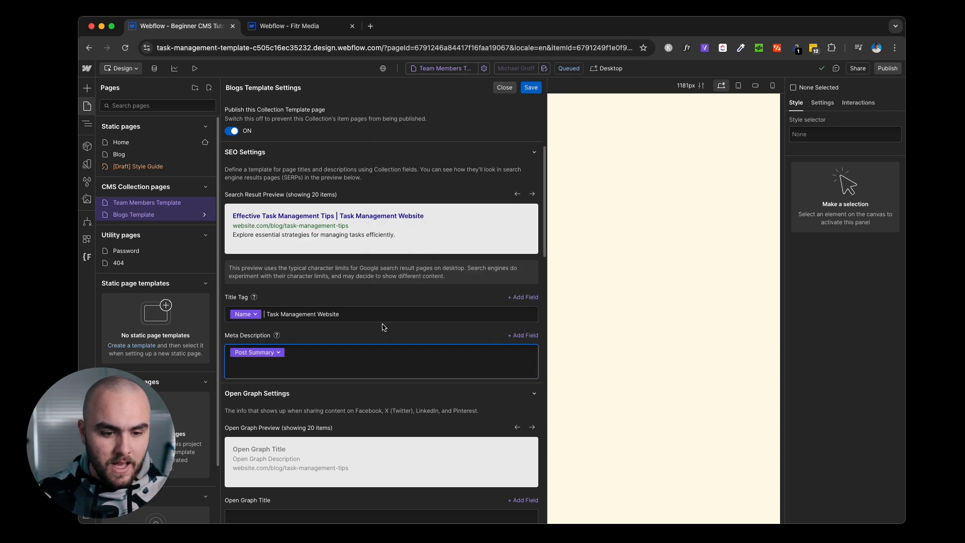
Reuse the SEO title and description for Open Graph, with Main Image as the sharing image.
{"action": "scroll", "coordinate": [380, 332], "scroll_direction": "down", "scroll_amount": 2}
{"action": "scroll", "coordinate": [380, 331], "scroll_direction": "down", "scroll_amount": 4}
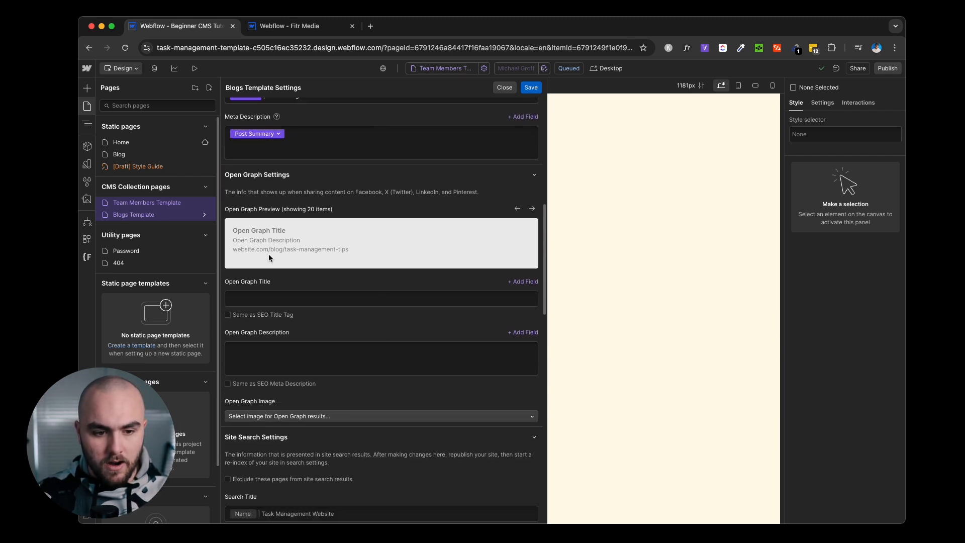
{"action": "left_click", "coordinate": [228, 316]}
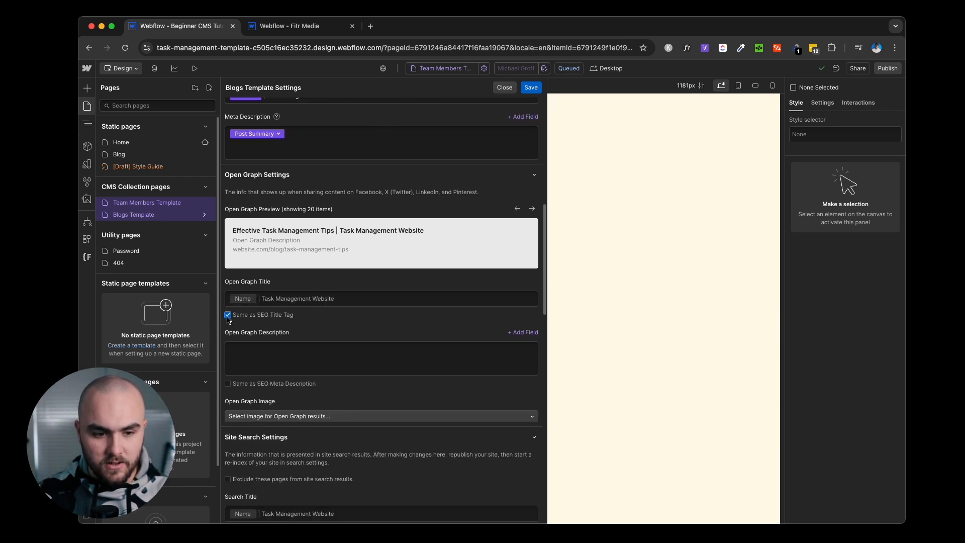
{"action": "left_click", "coordinate": [229, 385]}
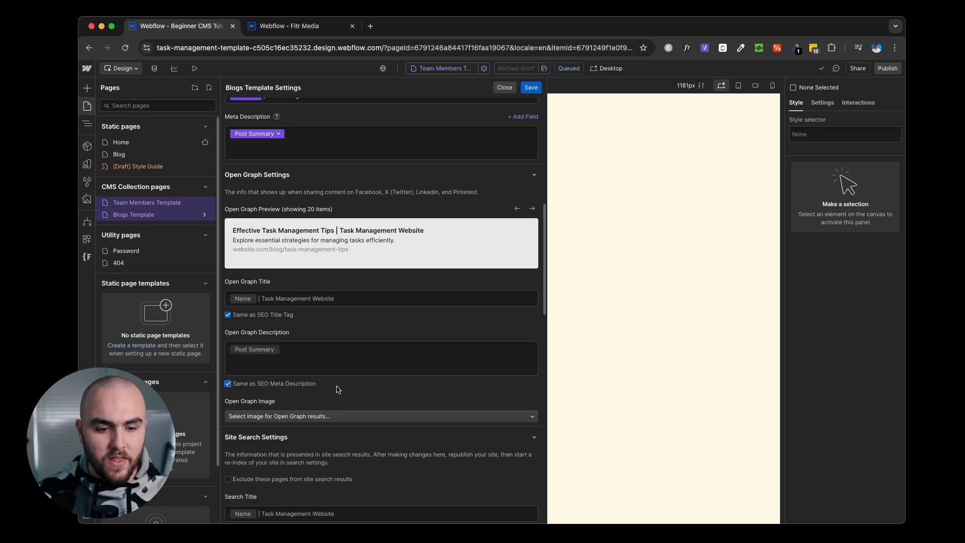
{"action": "scroll", "coordinate": [336, 390], "scroll_direction": "down", "scroll_amount": 2}
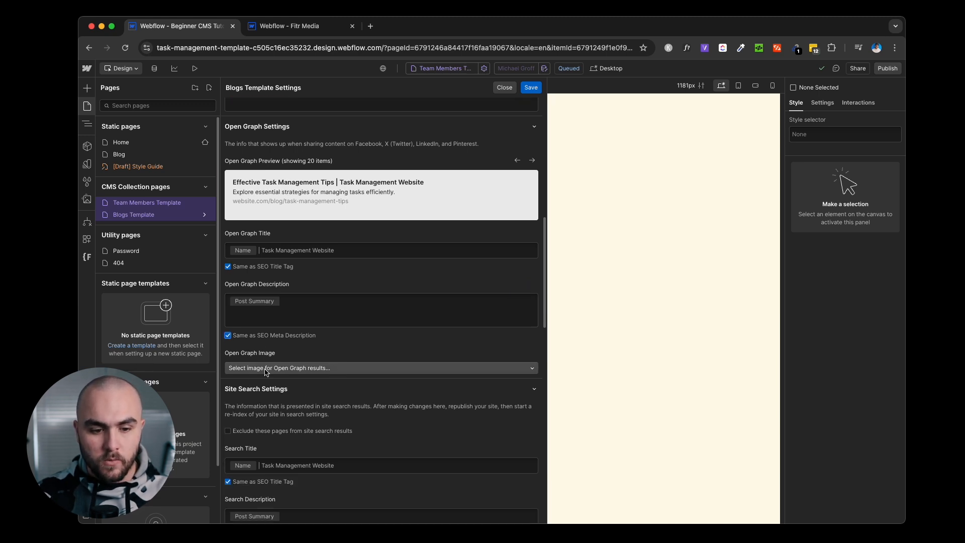
{"action": "left_click", "coordinate": [266, 369]}
{"action": "left_click", "coordinate": [269, 390]}
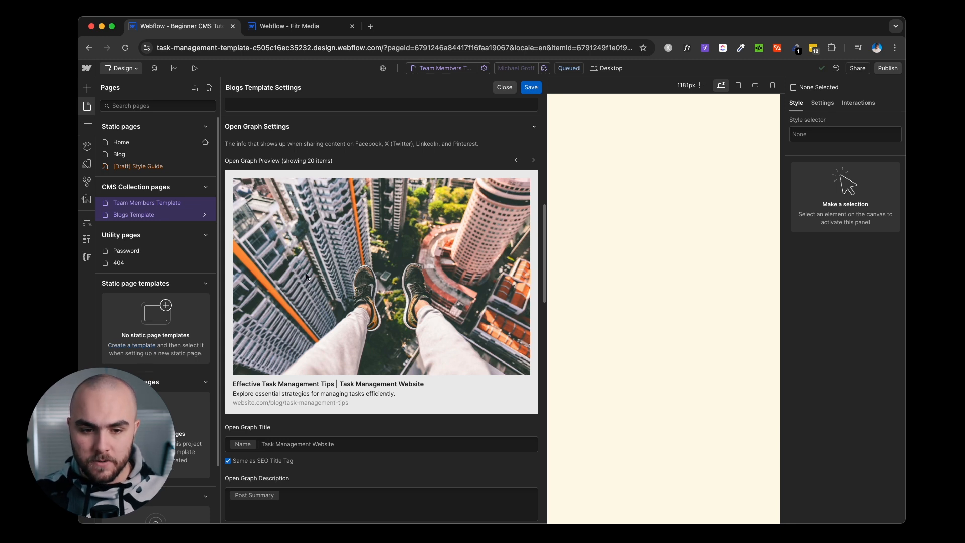
{"action": "scroll", "coordinate": [353, 307], "scroll_direction": "down", "scroll_amount": 2}
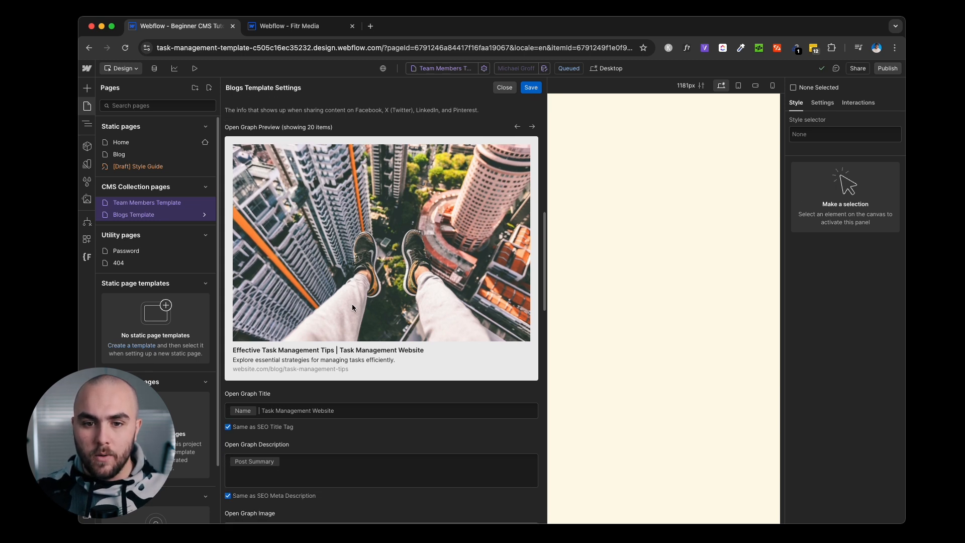
Save the Blogs Template settings and publish the site to the staging webflow.io domain.
{"action": "left_click", "coordinate": [530, 88]}
{"action": "left_click", "coordinate": [878, 75]}
{"action": "left_click", "coordinate": [853, 210]}
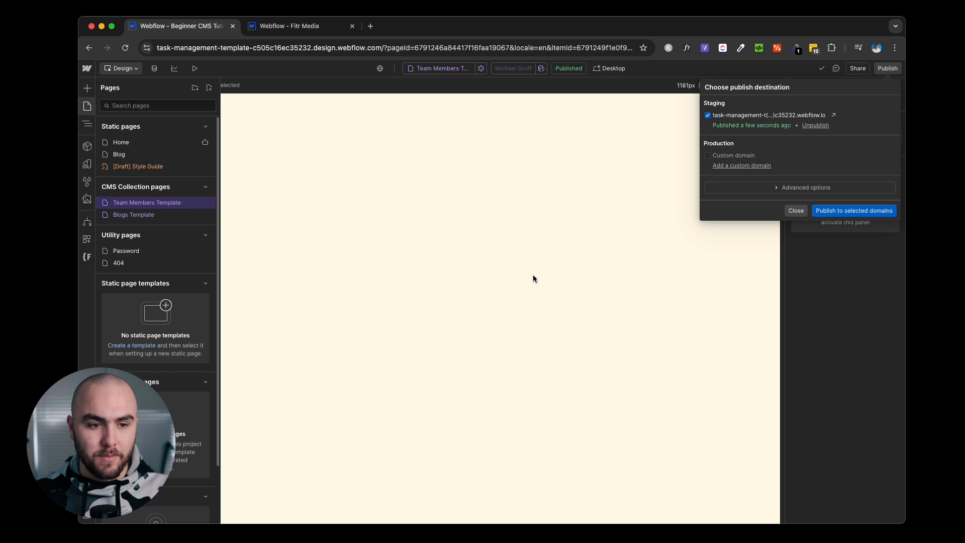
{"action": "left_click", "coordinate": [91, 108]}
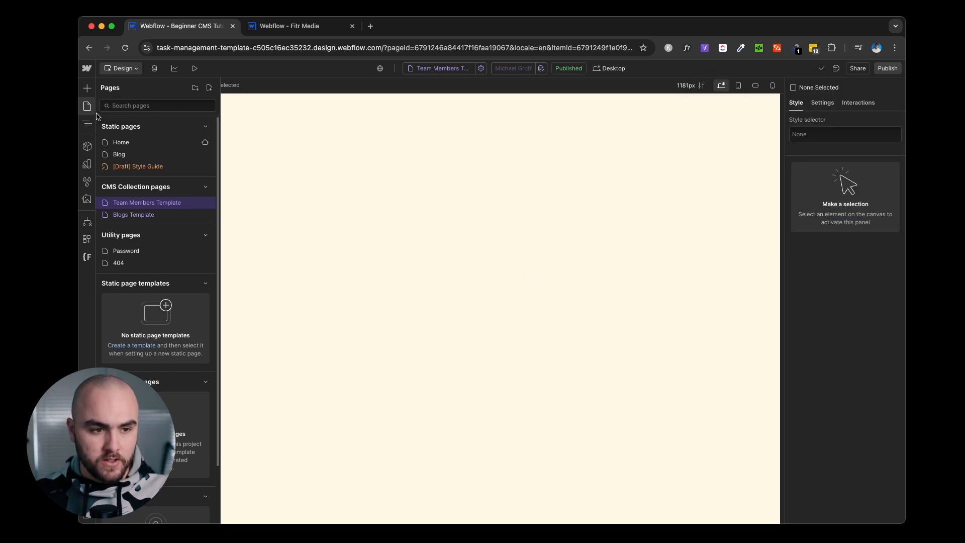
On the Blog page, select the blog post cards collection list and show its settings.
{"action": "left_click", "coordinate": [127, 158]}
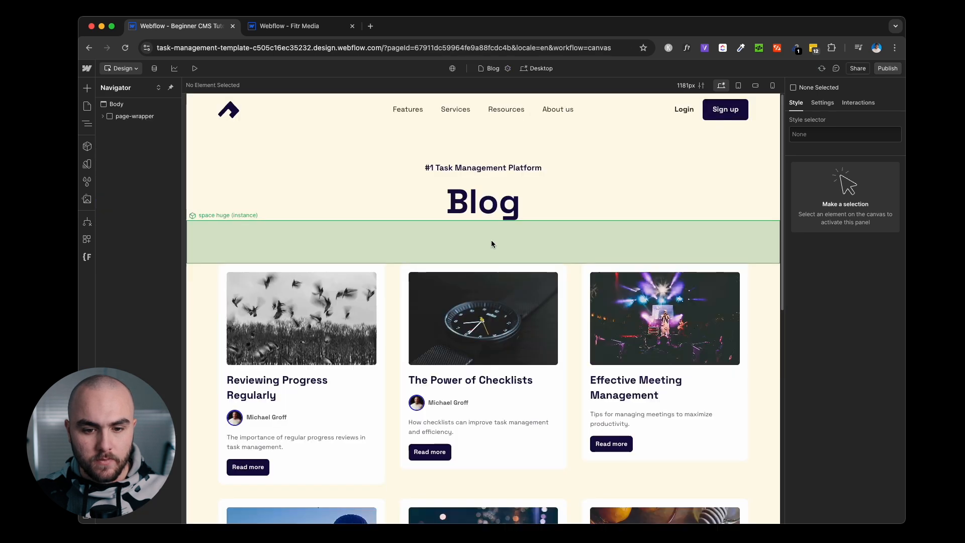
{"action": "scroll", "coordinate": [491, 241], "scroll_direction": "down", "scroll_amount": 3}
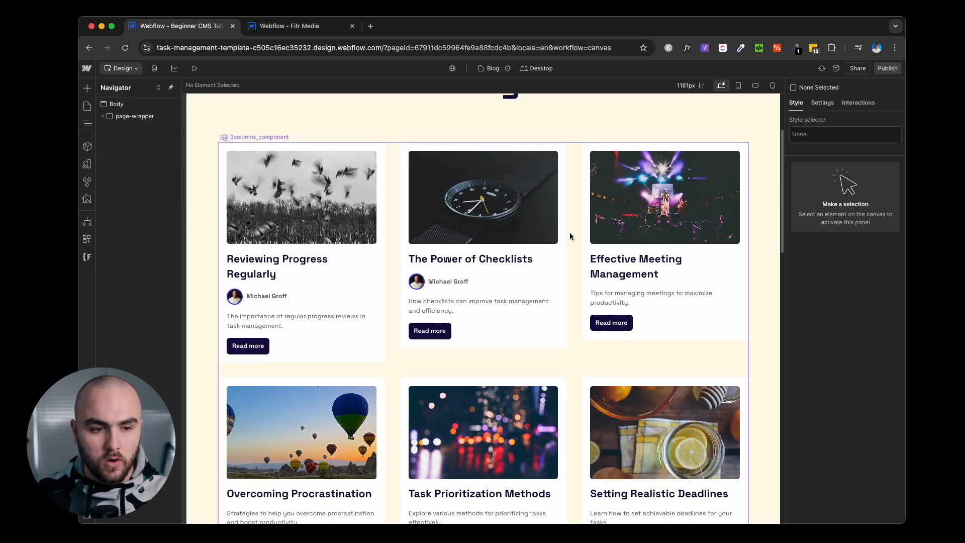
{"action": "left_click", "coordinate": [390, 188]}
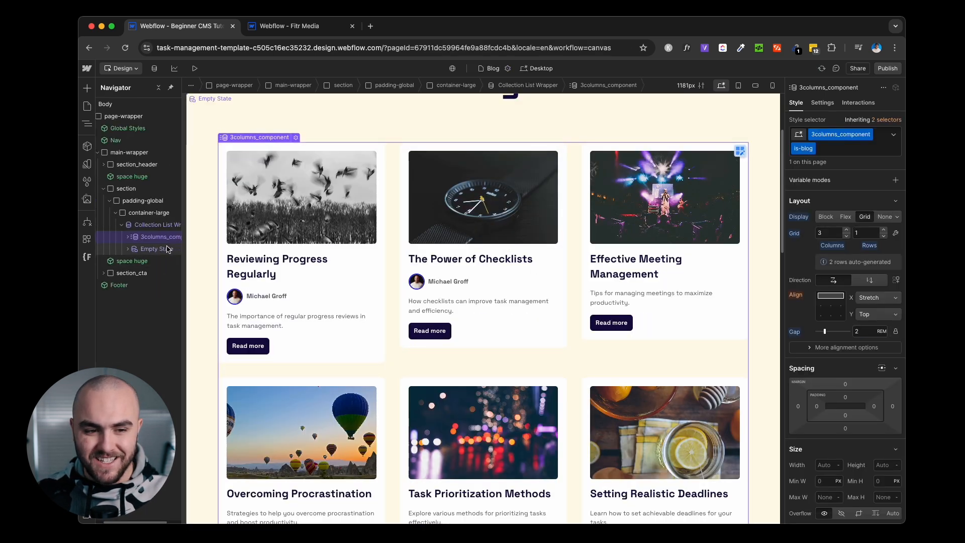
{"action": "scroll", "coordinate": [161, 245], "scroll_direction": "right", "scroll_amount": 2}
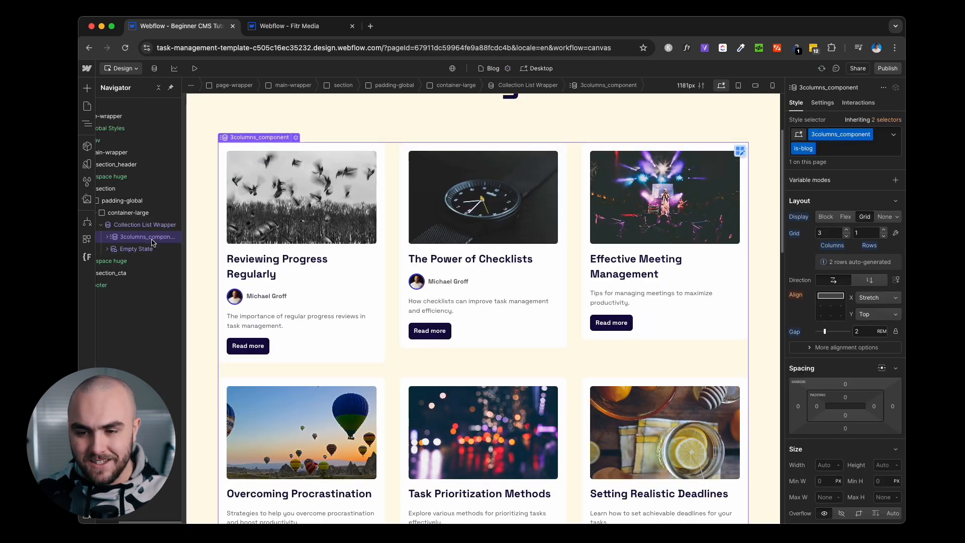
{"action": "left_click", "coordinate": [825, 103]}
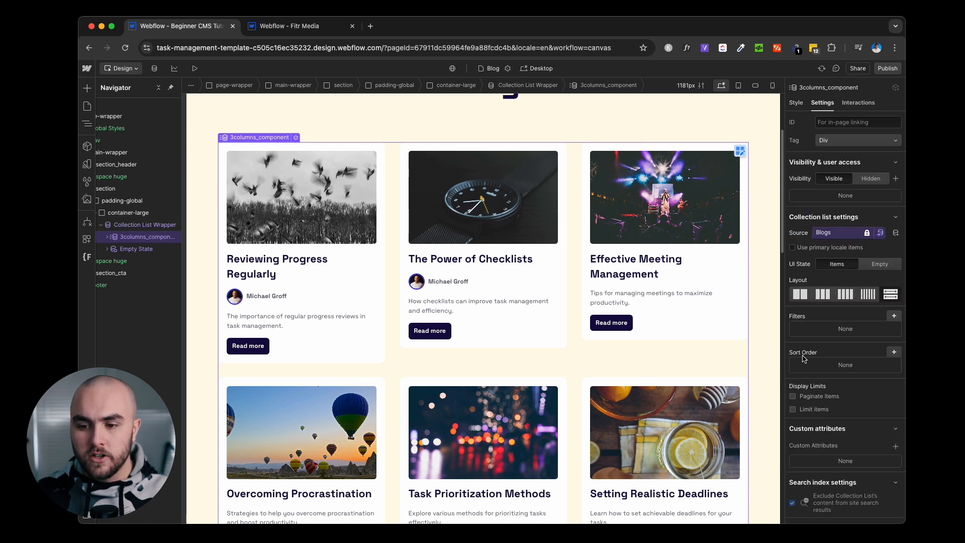
Add a Published On sort order, newest to oldest, save it, and begin a new filter.
{"action": "left_click", "coordinate": [893, 352]}
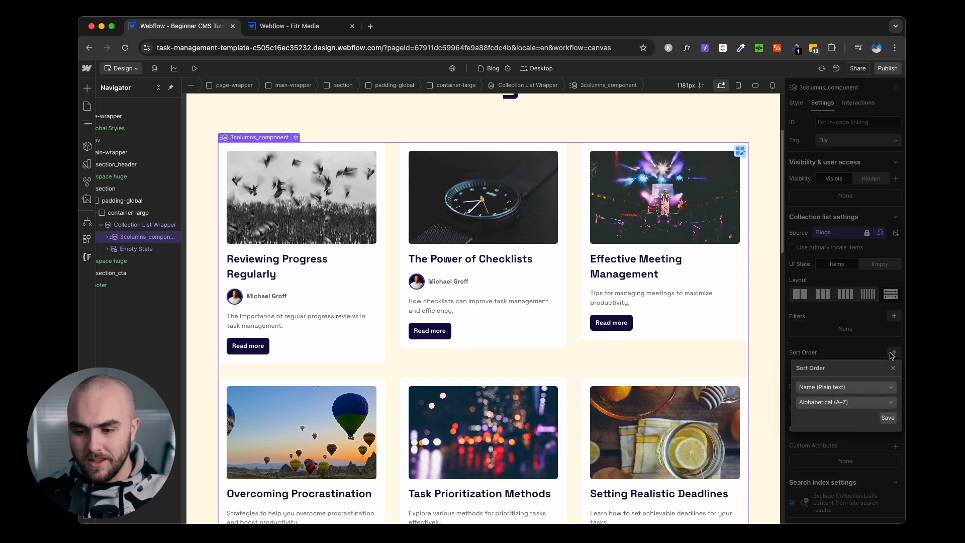
{"action": "left_click", "coordinate": [844, 388]}
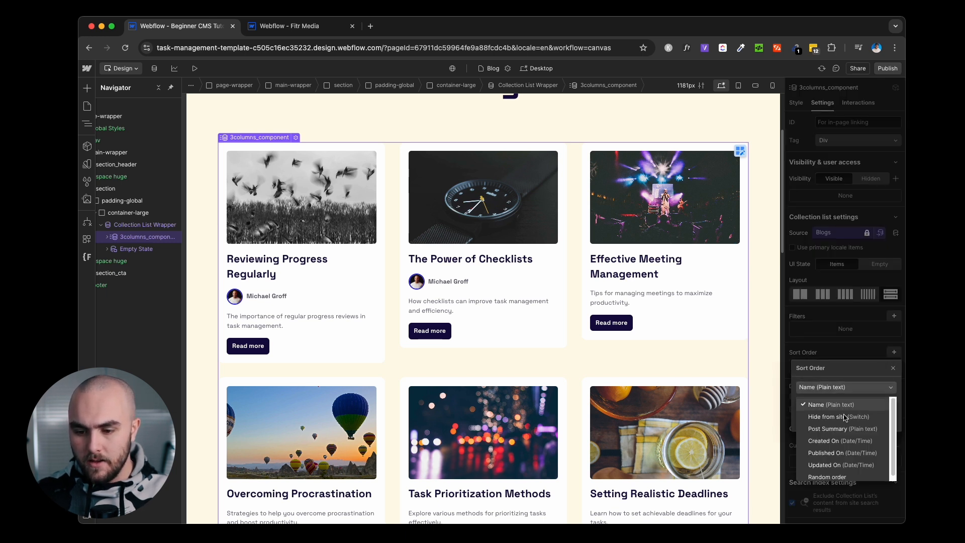
{"action": "left_click", "coordinate": [837, 453]}
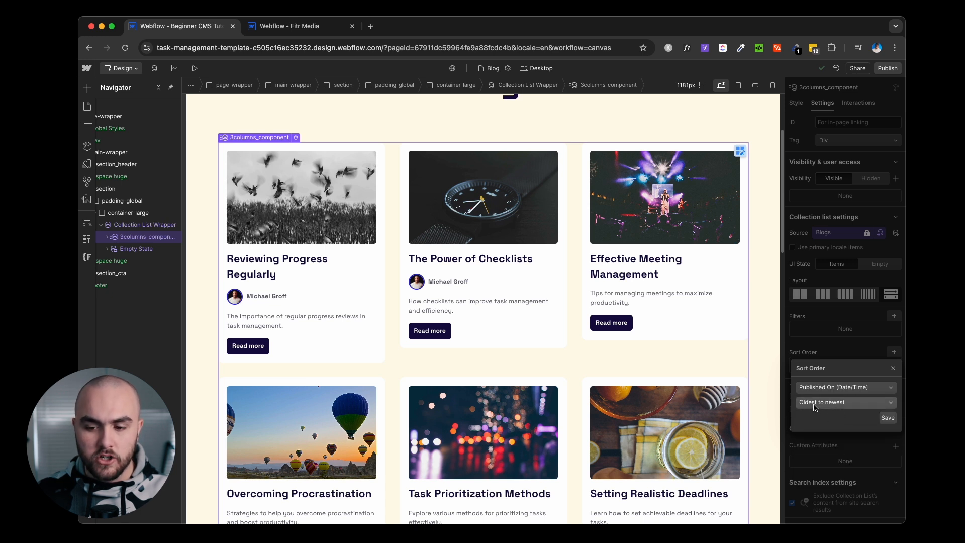
{"action": "left_click", "coordinate": [844, 402]}
{"action": "left_click", "coordinate": [822, 431]}
{"action": "left_click", "coordinate": [887, 417]}
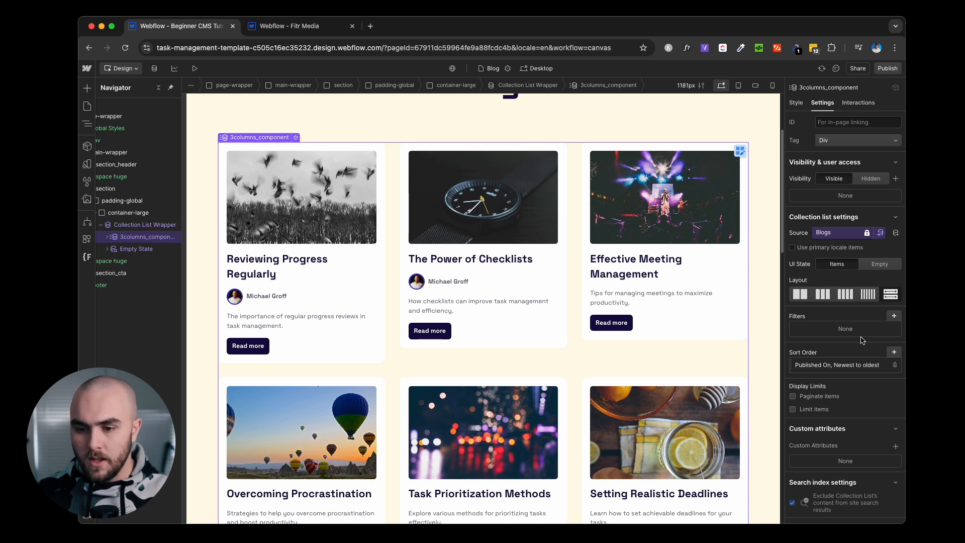
{"action": "left_click", "coordinate": [895, 316]}
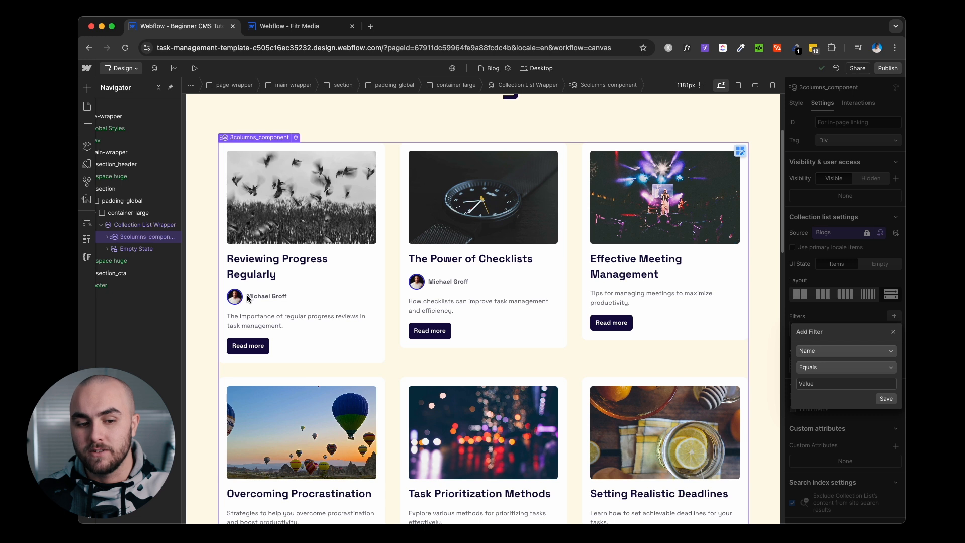
Add a Team Member filter to the blog post list and save it.
{"action": "left_click", "coordinate": [836, 352]}
{"action": "scroll", "coordinate": [840, 374], "scroll_direction": "down", "scroll_amount": 3}
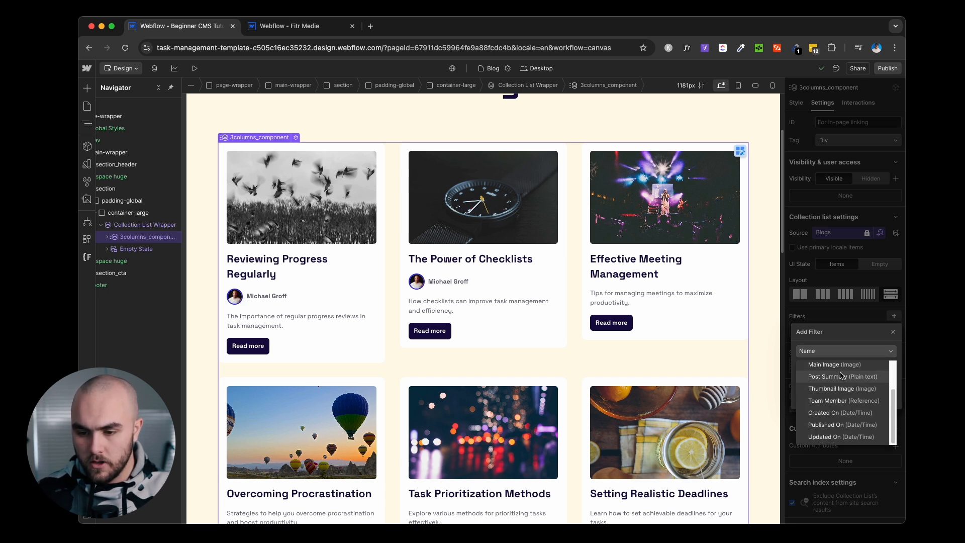
{"action": "left_click", "coordinate": [839, 400]}
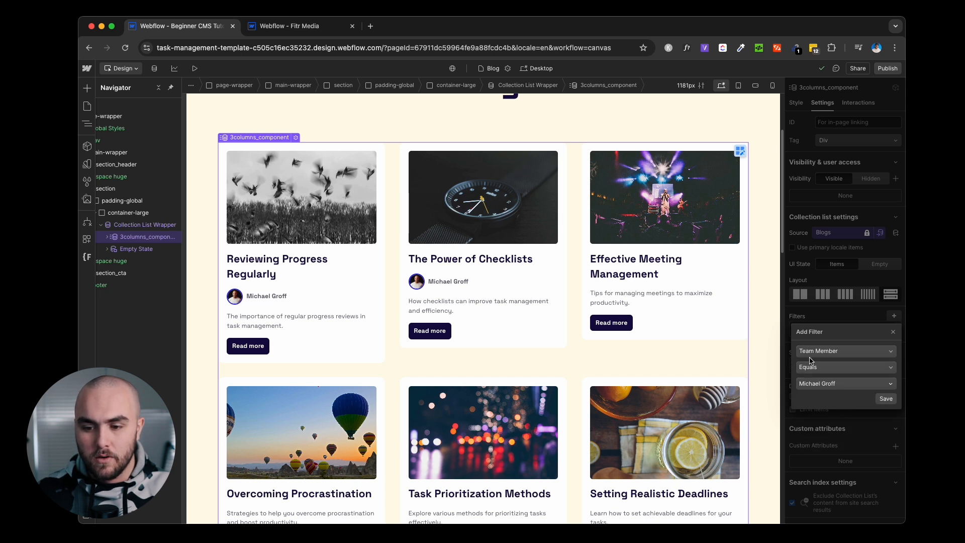
{"action": "left_click", "coordinate": [886, 399]}
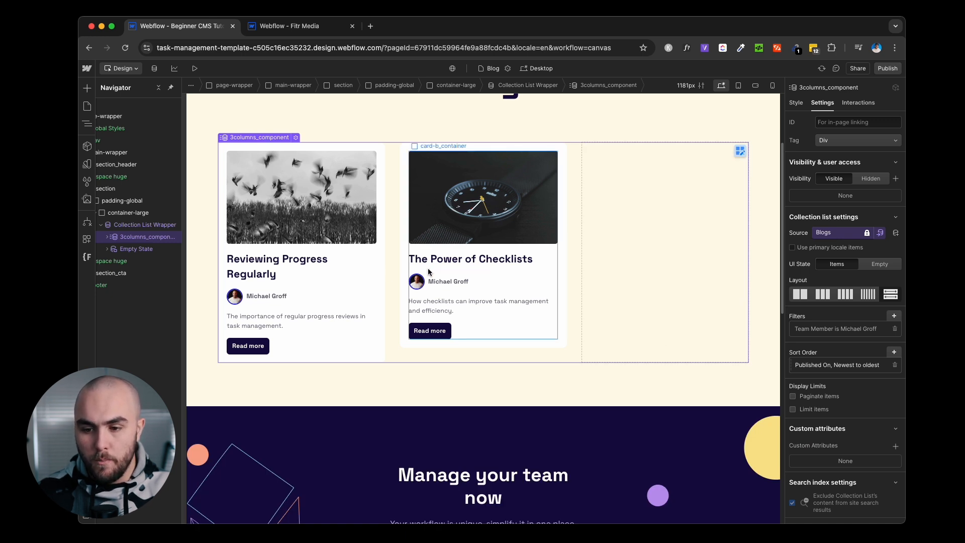
Change the Team Member filter condition to 'Does Not Equal' and save.
{"action": "left_click", "coordinate": [852, 328]}
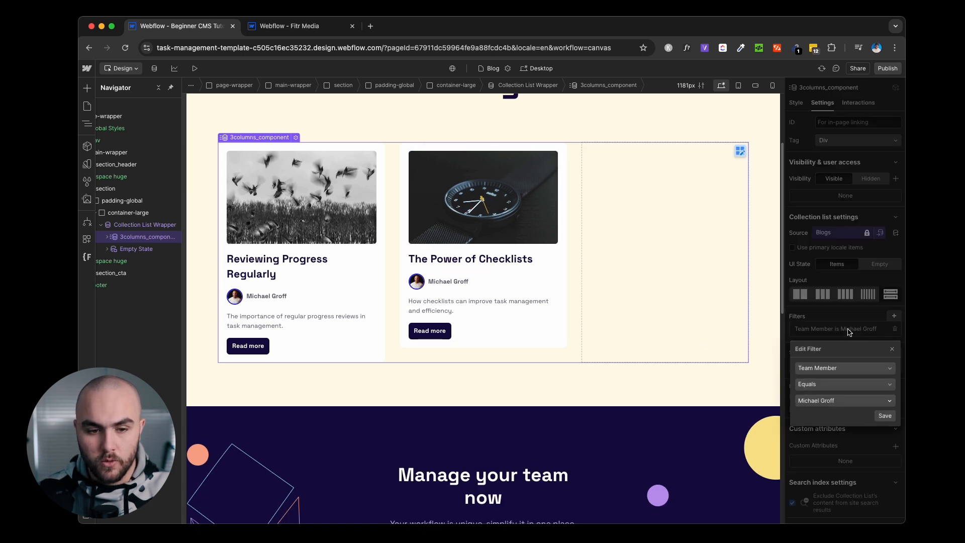
{"action": "left_click", "coordinate": [831, 384]}
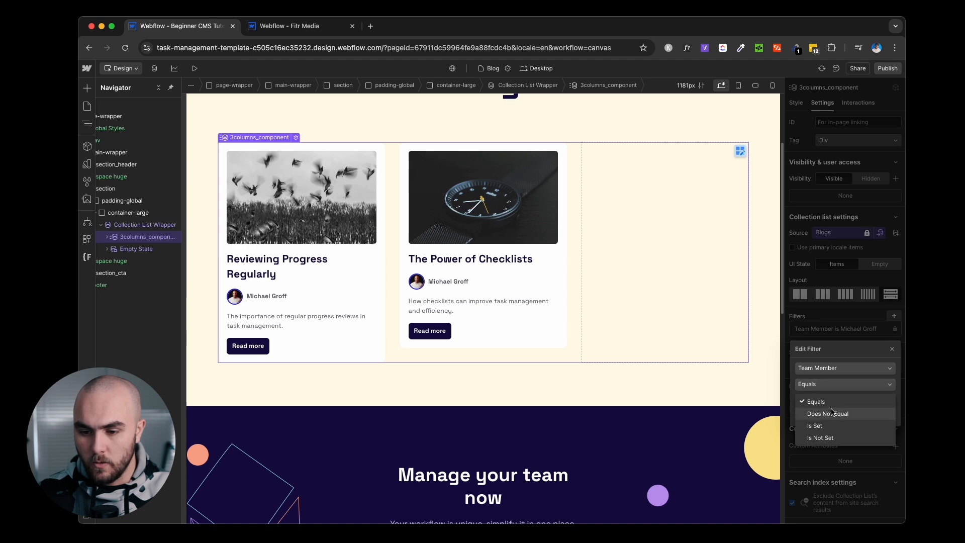
{"action": "left_click", "coordinate": [834, 412]}
{"action": "left_click", "coordinate": [885, 417]}
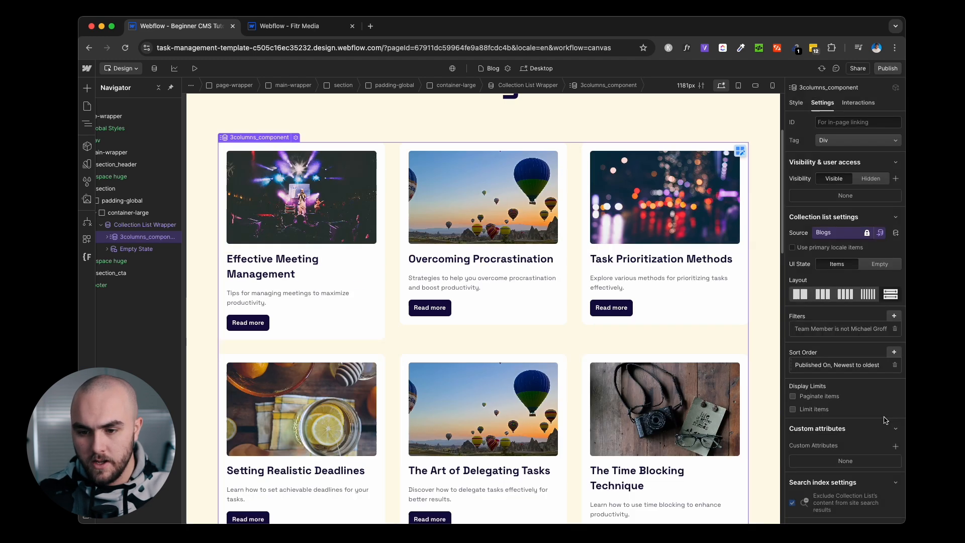
Delete the Team Member filter from the collection list settings.
{"action": "scroll", "coordinate": [724, 337], "scroll_direction": "down", "scroll_amount": 9}
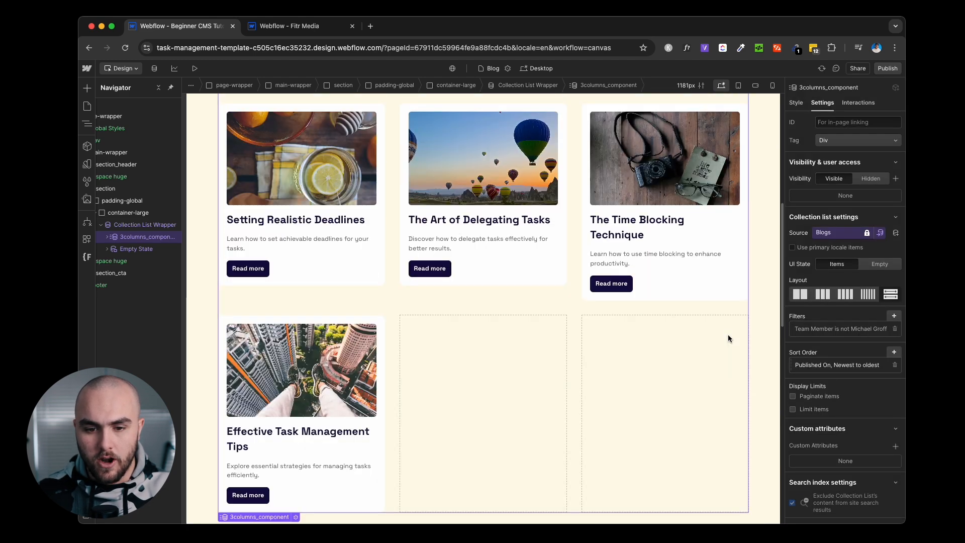
{"action": "scroll", "coordinate": [729, 335], "scroll_direction": "up", "scroll_amount": 3}
{"action": "scroll", "coordinate": [729, 335], "scroll_direction": "up", "scroll_amount": 8}
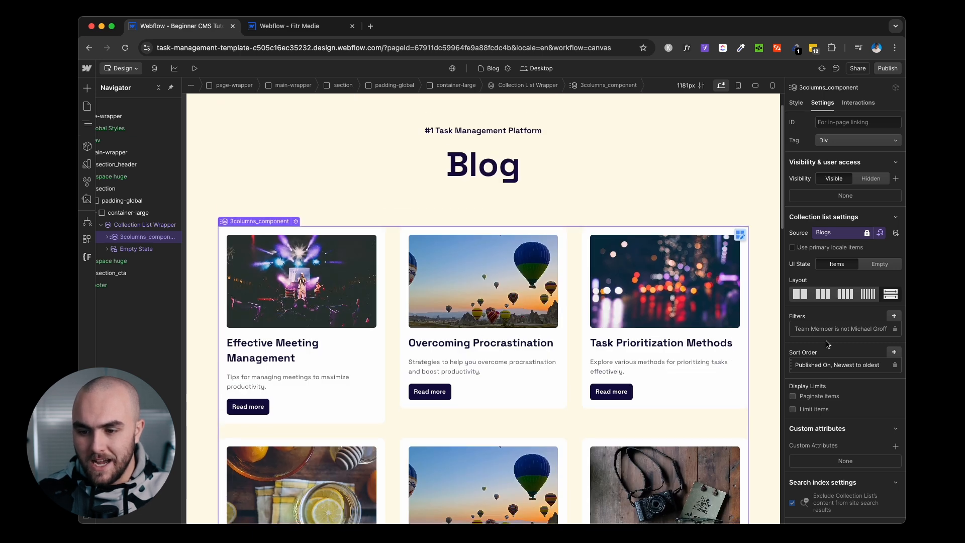
{"action": "left_click", "coordinate": [895, 330]}
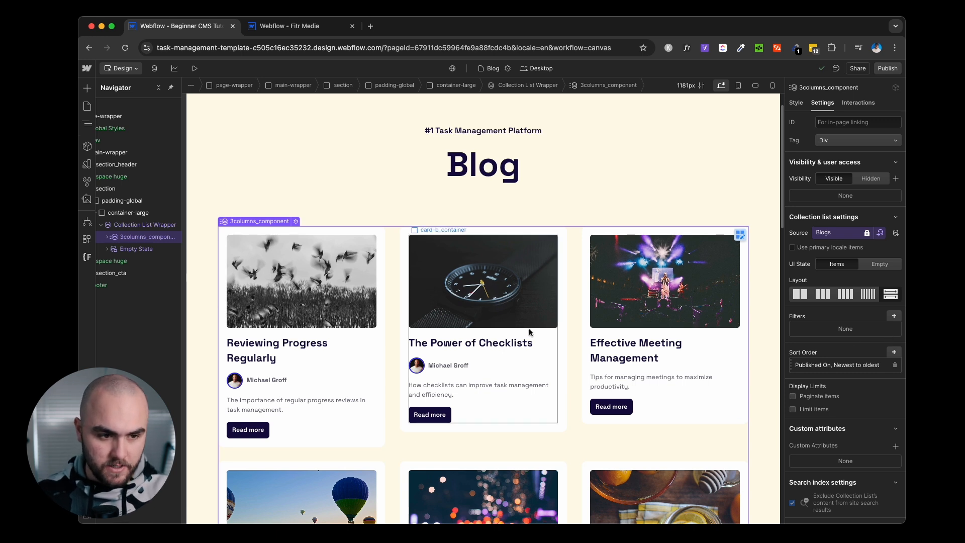
Turn on Hide from site for Reviewing Progress Regularly and save the post.
{"action": "left_click", "coordinate": [155, 68]}
{"action": "left_click", "coordinate": [146, 122]}
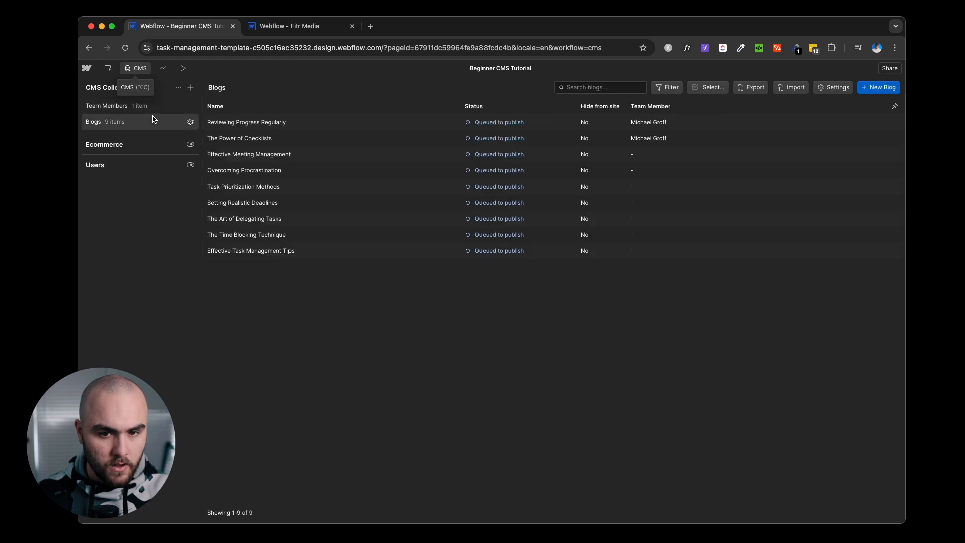
{"action": "left_click", "coordinate": [370, 124]}
{"action": "scroll", "coordinate": [551, 244], "scroll_direction": "down", "scroll_amount": 5}
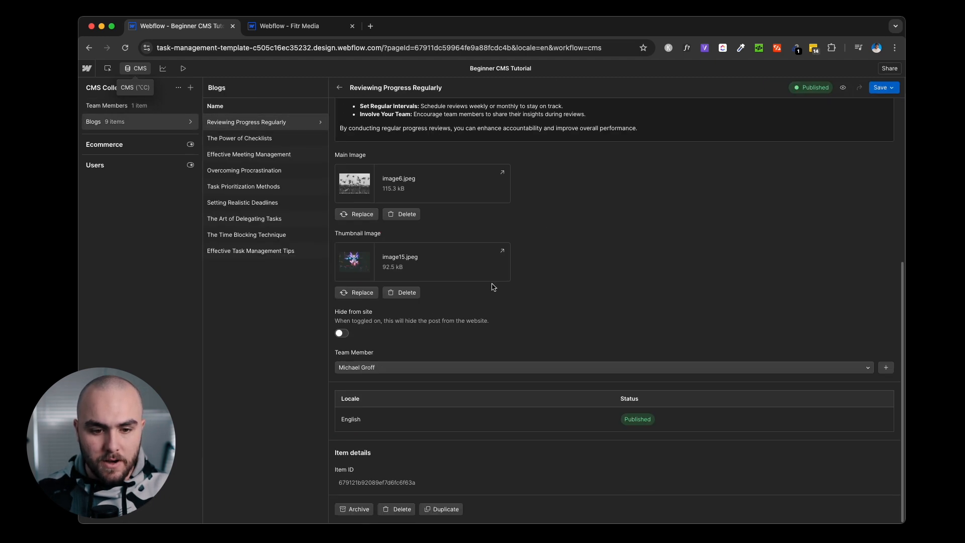
{"action": "left_click", "coordinate": [343, 332]}
{"action": "left_click", "coordinate": [885, 88]}
{"action": "left_click", "coordinate": [880, 104]}
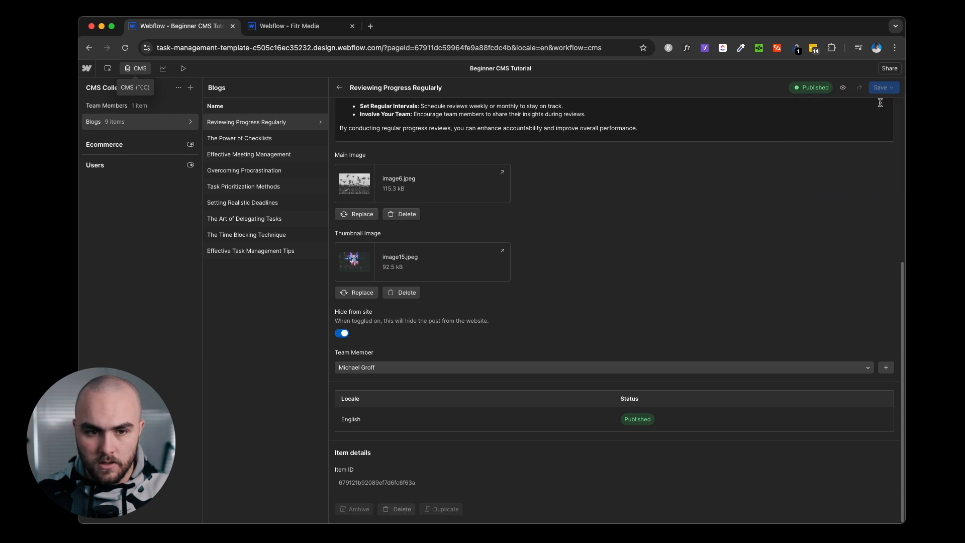
Turn on Hide from site for The Power of Checklists and queue it to publish.
{"action": "left_click", "coordinate": [297, 140]}
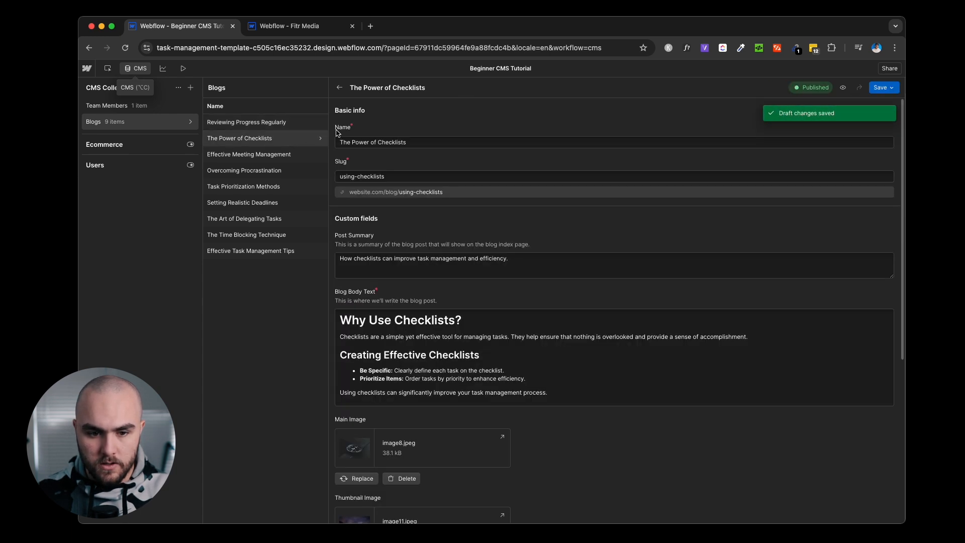
{"action": "scroll", "coordinate": [433, 396], "scroll_direction": "down", "scroll_amount": 5}
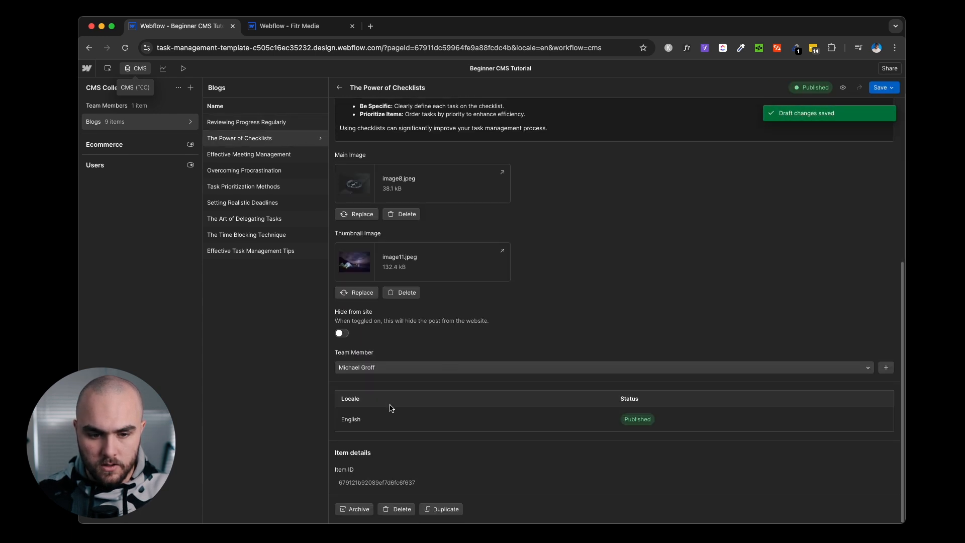
{"action": "left_click", "coordinate": [342, 333]}
{"action": "left_click", "coordinate": [885, 88]}
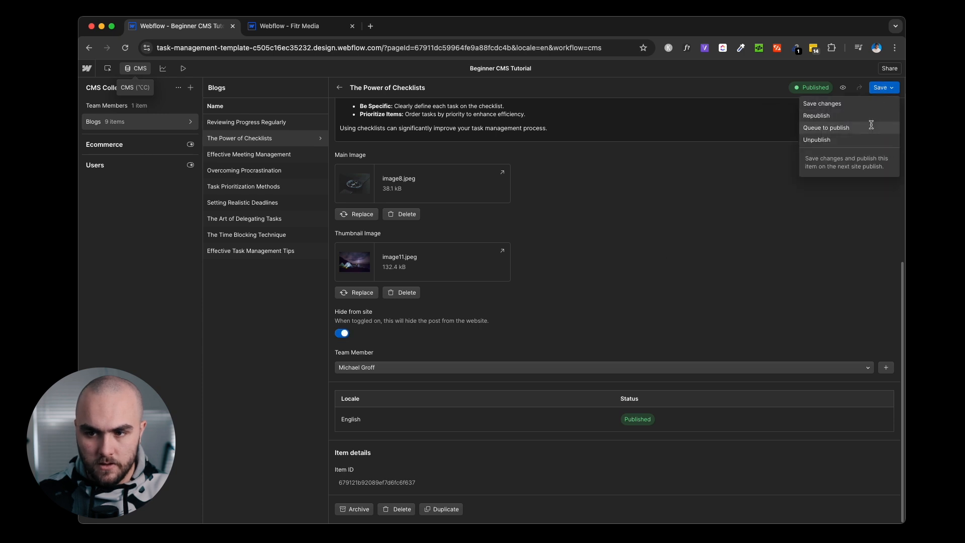
{"action": "left_click", "coordinate": [827, 128]}
Turn on Hide from site for Effective Meeting Management and queue it to publish.
{"action": "left_click", "coordinate": [279, 155]}
{"action": "scroll", "coordinate": [413, 419], "scroll_direction": "down", "scroll_amount": 10}
{"action": "left_click", "coordinate": [343, 333]}
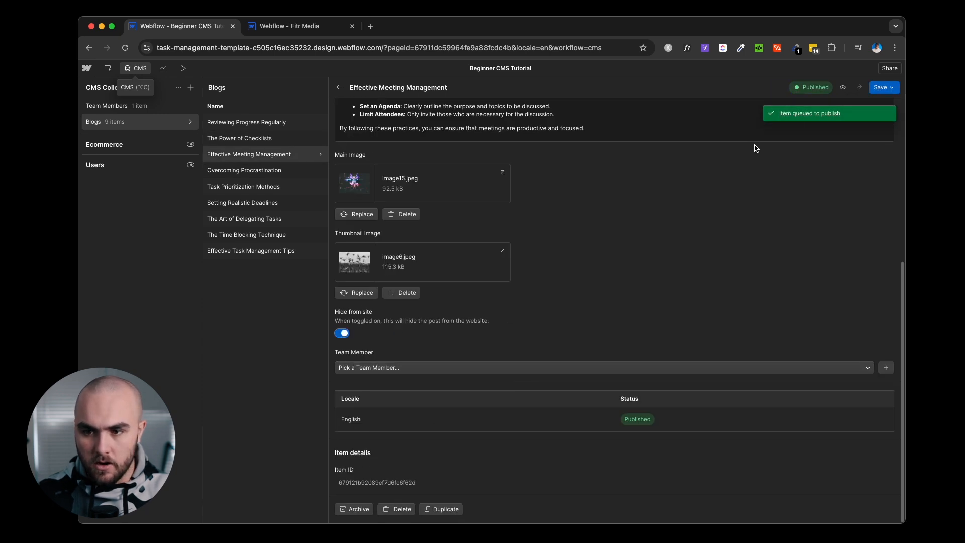
{"action": "left_click", "coordinate": [892, 88]}
{"action": "left_click", "coordinate": [860, 127]}
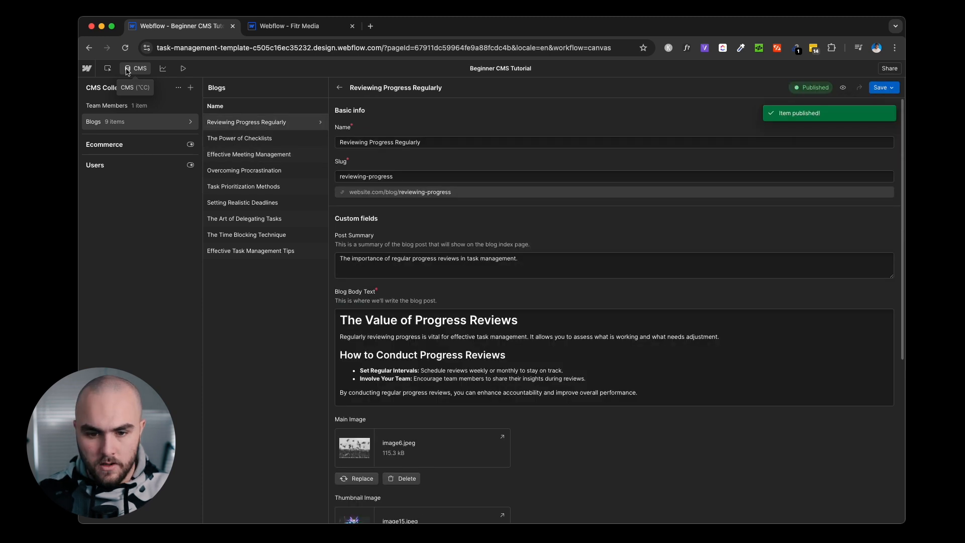
{"action": "left_click", "coordinate": [108, 69]}
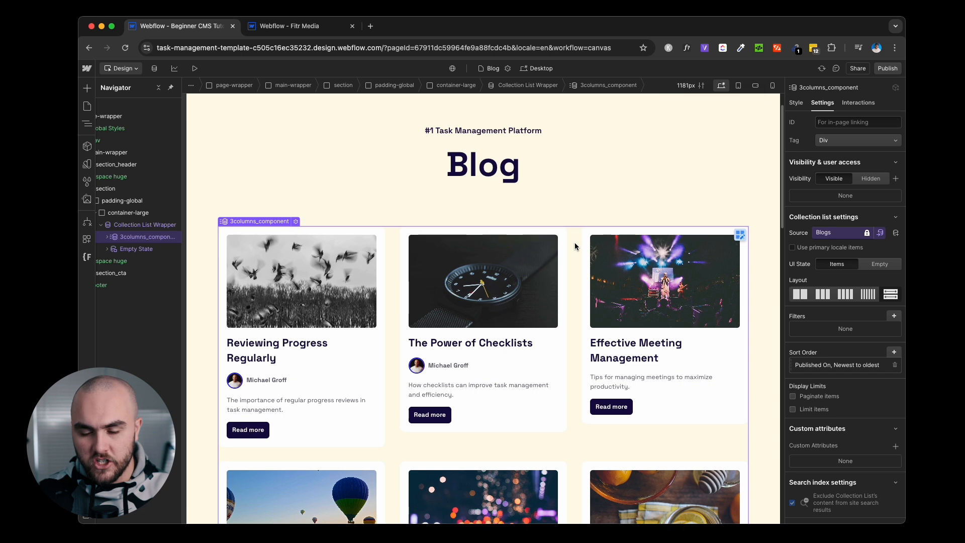
Add a collection list filter on Hide from site with condition 'is Off' and save it.
{"action": "left_click", "coordinate": [894, 316]}
{"action": "left_click", "coordinate": [842, 352]}
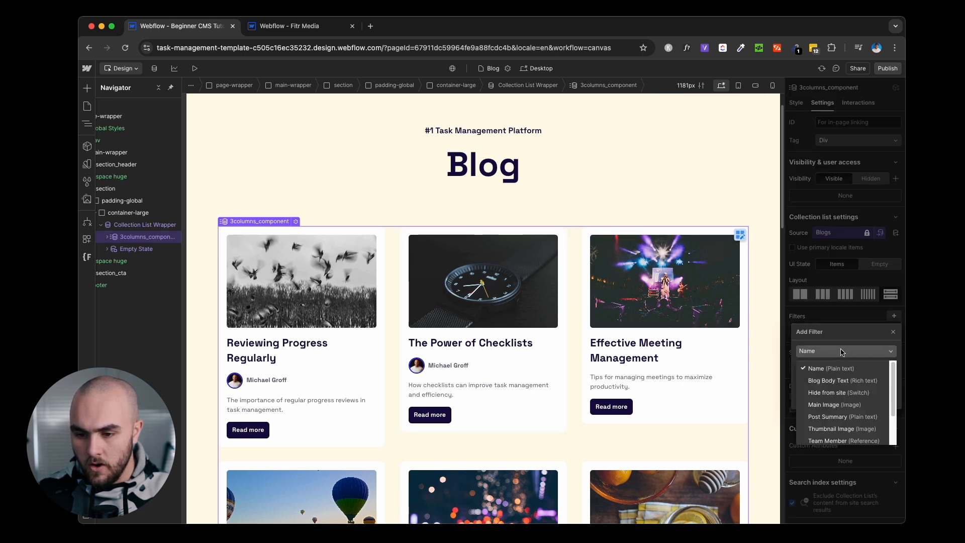
{"action": "left_click", "coordinate": [842, 395]}
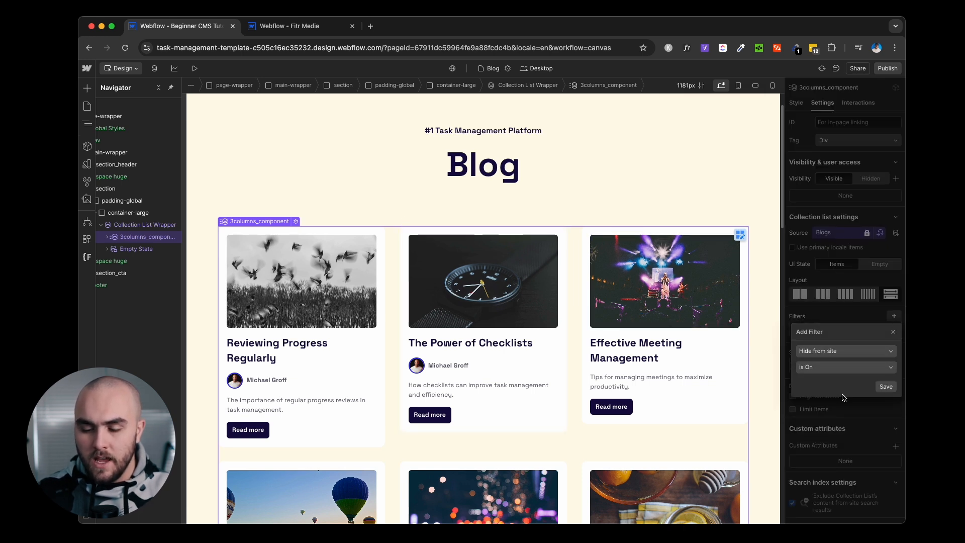
{"action": "left_click", "coordinate": [823, 370]}
{"action": "left_click", "coordinate": [825, 397]}
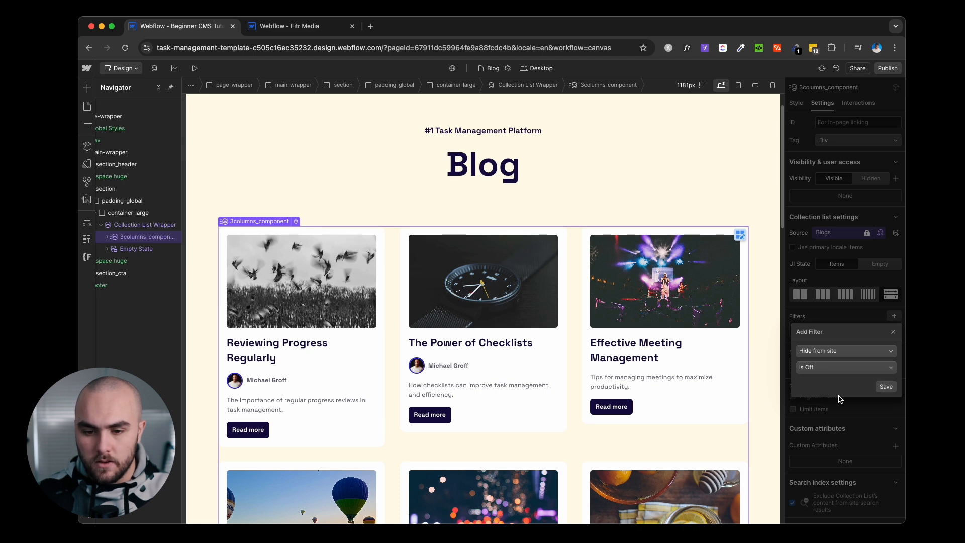
{"action": "left_click", "coordinate": [886, 387]}
{"action": "scroll", "coordinate": [742, 344], "scroll_direction": "down", "scroll_amount": 8}
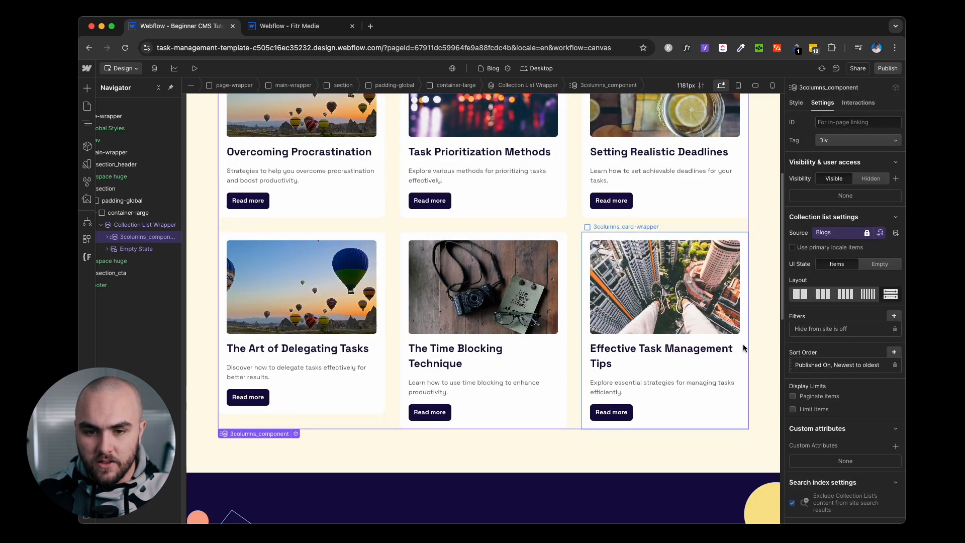
{"action": "scroll", "coordinate": [742, 344], "scroll_direction": "up", "scroll_amount": 4}
{"action": "scroll", "coordinate": [743, 344], "scroll_direction": "up", "scroll_amount": 4}
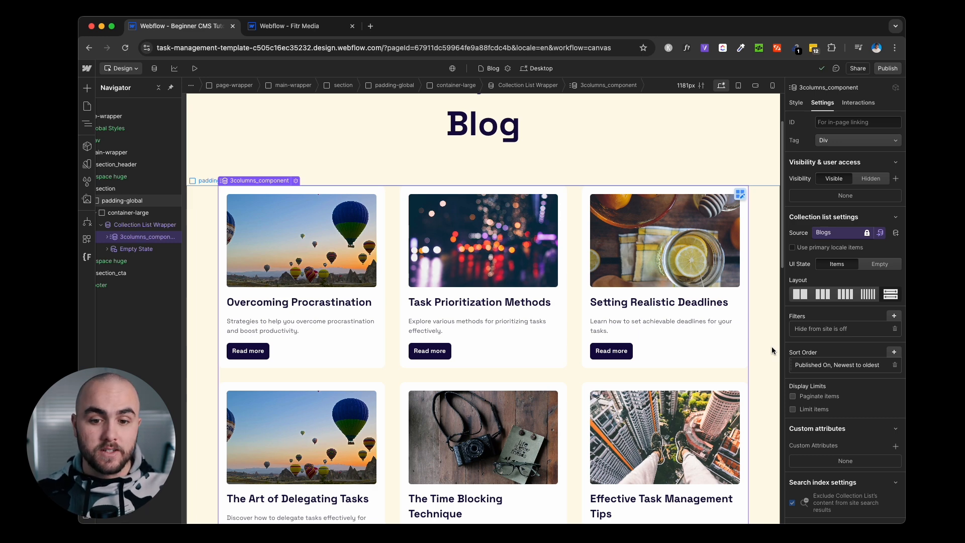
Switch to the browser tab with the Fitr Media site's Webflow designer.
{"action": "left_click", "coordinate": [271, 30]}
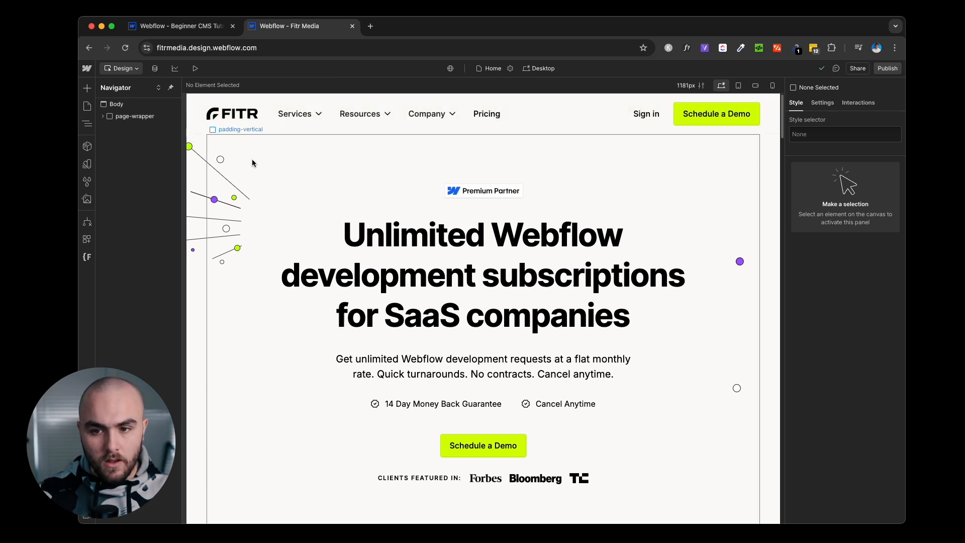
Preview the Fitr Media site and browse to the full Resources page.
{"action": "left_click", "coordinate": [195, 67]}
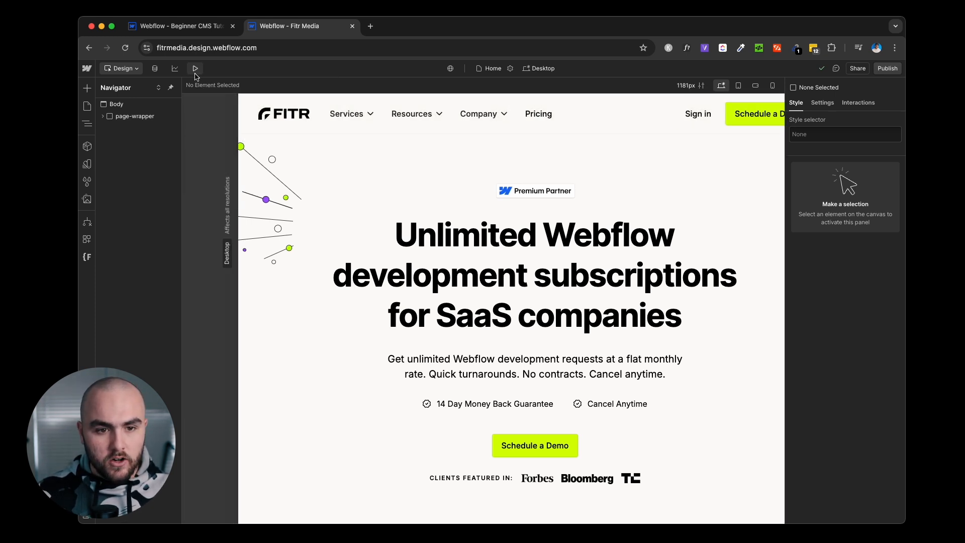
{"action": "mouse_move", "coordinate": [343, 121]}
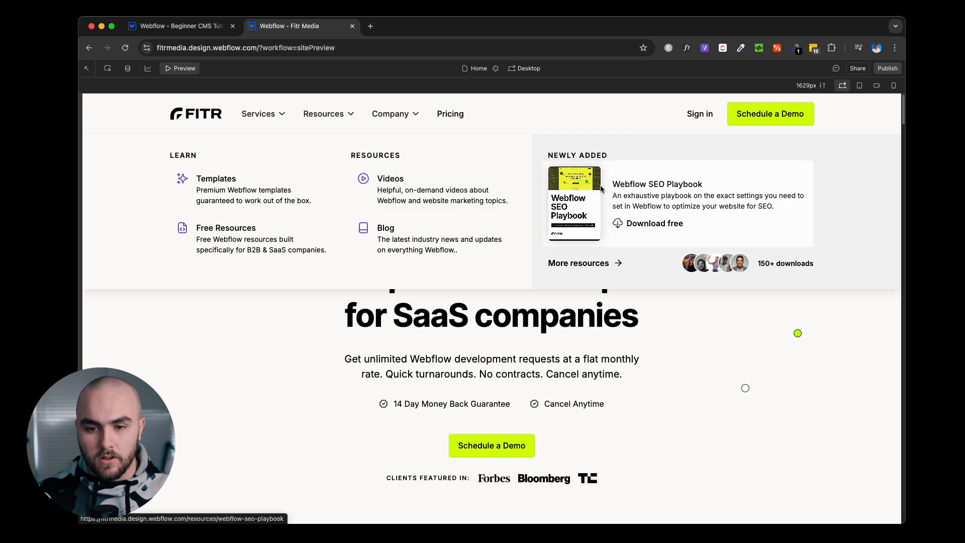
{"action": "left_click", "coordinate": [639, 197]}
{"action": "mouse_move", "coordinate": [327, 113]}
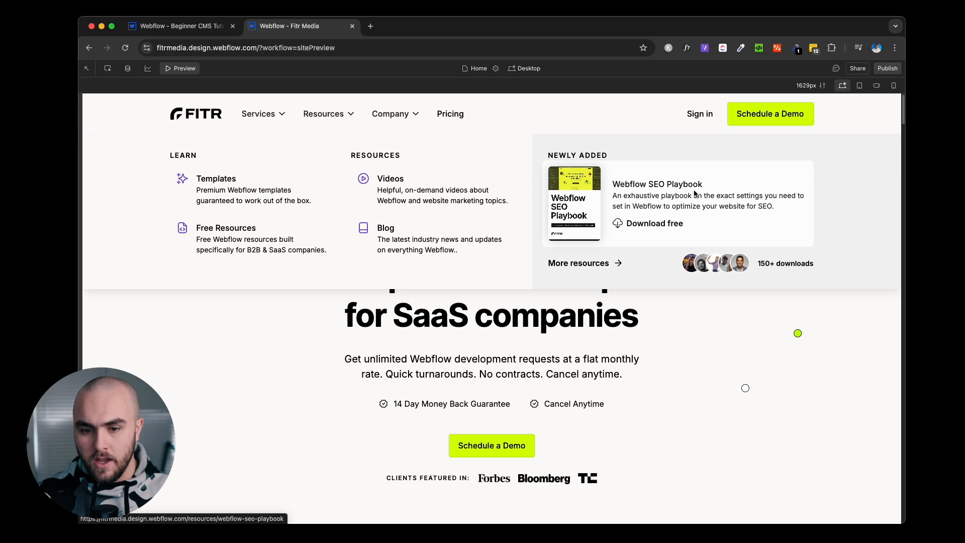
{"action": "left_click", "coordinate": [597, 263]}
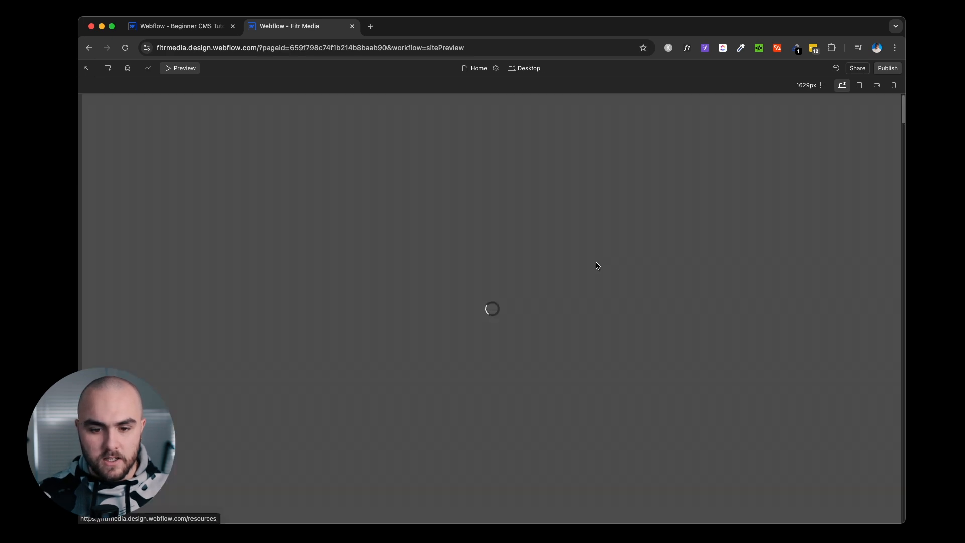
{"action": "scroll", "coordinate": [649, 274], "scroll_direction": "down", "scroll_amount": 3}
{"action": "scroll", "coordinate": [683, 265], "scroll_direction": "down", "scroll_amount": 3}
{"action": "scroll", "coordinate": [683, 267], "scroll_direction": "up", "scroll_amount": 1}
{"action": "scroll", "coordinate": [683, 271], "scroll_direction": "up", "scroll_amount": 1}
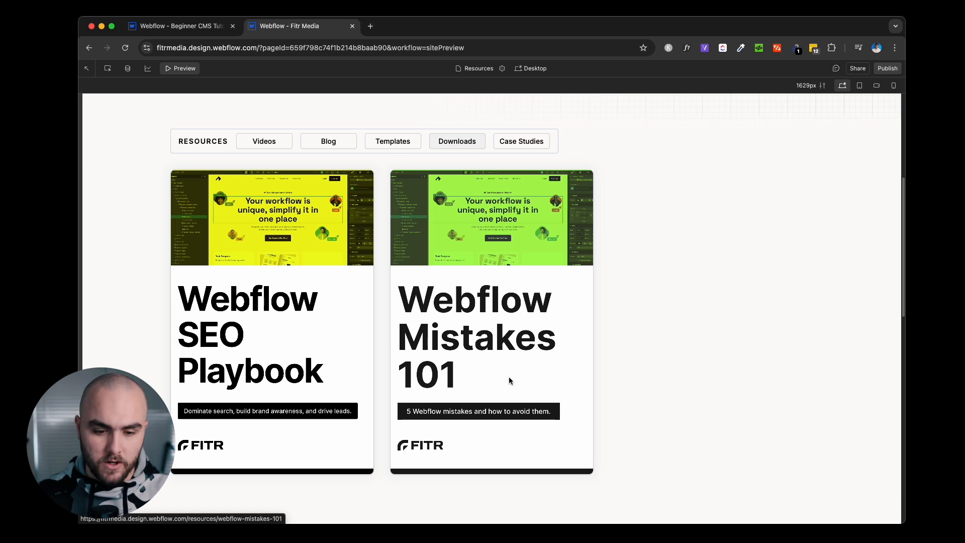
Open the Webflow Mistakes 101 resource page, review its label, heading, intro and bullets, then exit preview.
{"action": "left_click", "coordinate": [495, 301]}
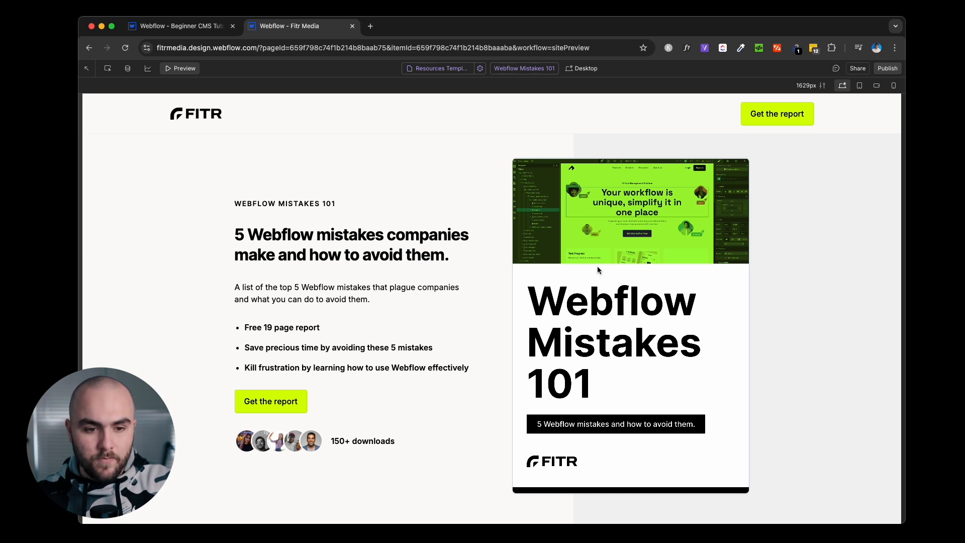
{"action": "left_click_drag", "start_coordinate": [234, 204], "coordinate": [317, 215]}
{"action": "left_click_drag", "start_coordinate": [234, 236], "coordinate": [445, 258]}
{"action": "left_click_drag", "start_coordinate": [235, 287], "coordinate": [378, 301]}
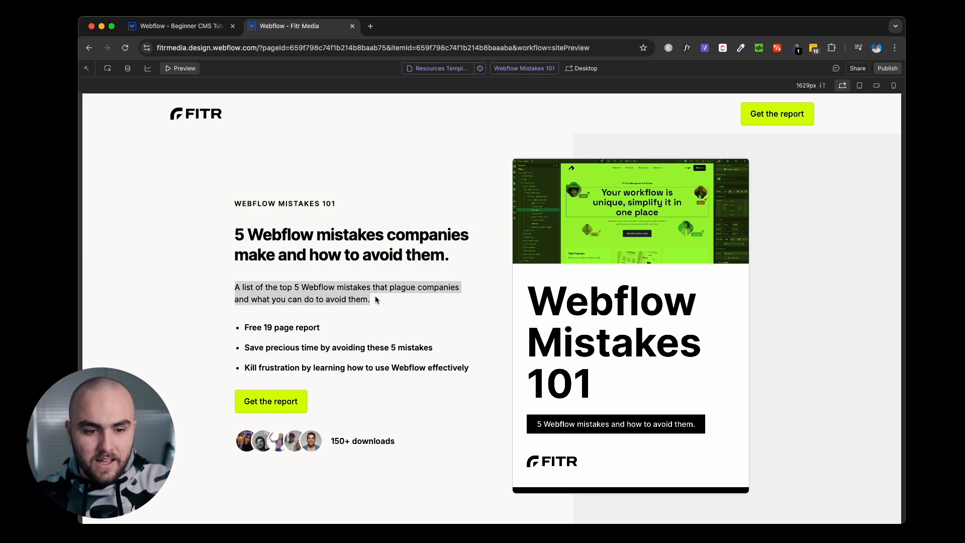
{"action": "left_click_drag", "start_coordinate": [242, 327], "coordinate": [501, 373]}
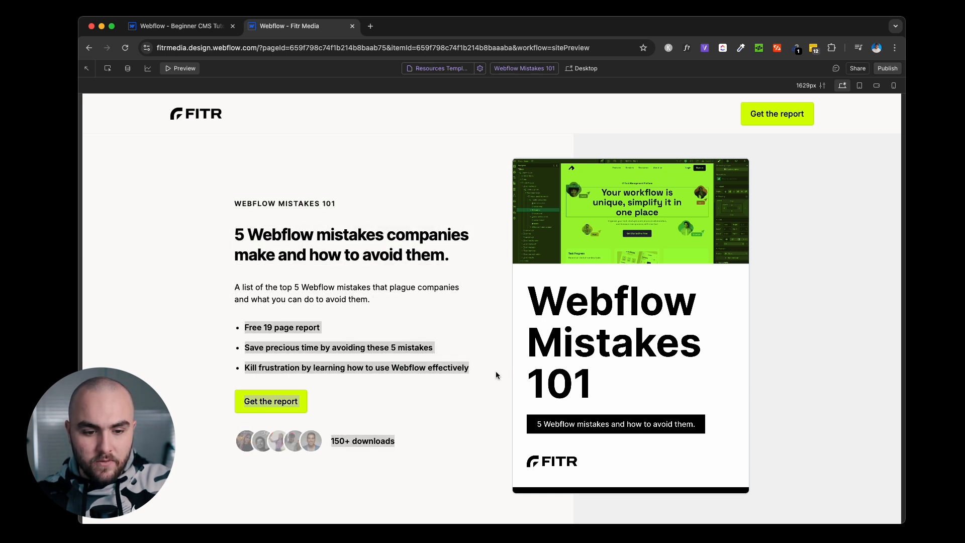
{"action": "left_click", "coordinate": [416, 390]}
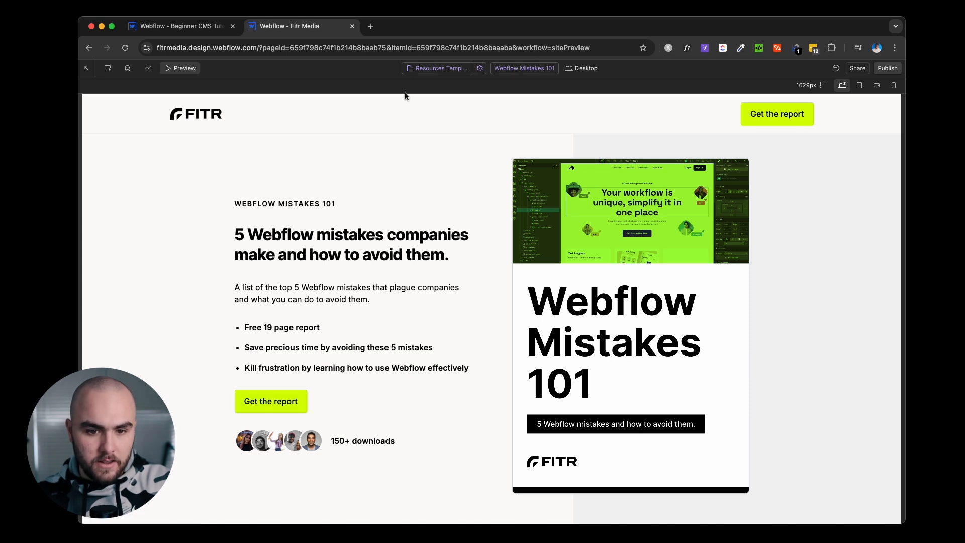
{"action": "left_click", "coordinate": [192, 75]}
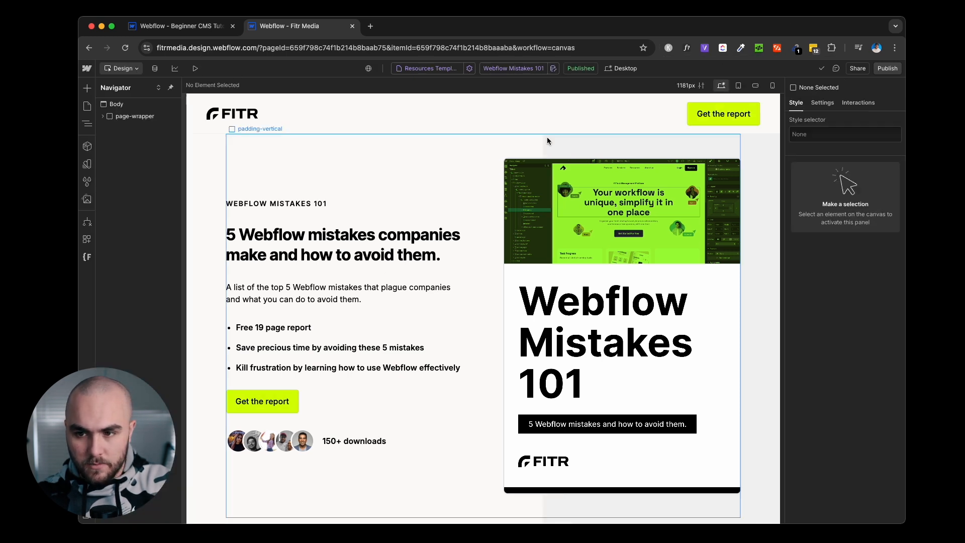
Open the live Webflow Mistakes 101 page, show its report signup form, then return to the Designer.
{"action": "left_click", "coordinate": [887, 68]}
{"action": "left_click", "coordinate": [775, 115]}
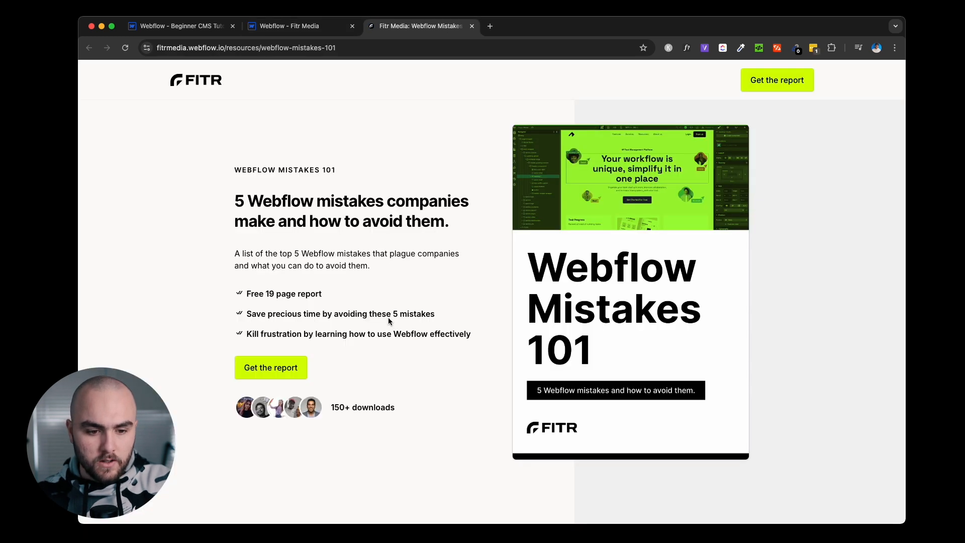
{"action": "left_click", "coordinate": [276, 368]}
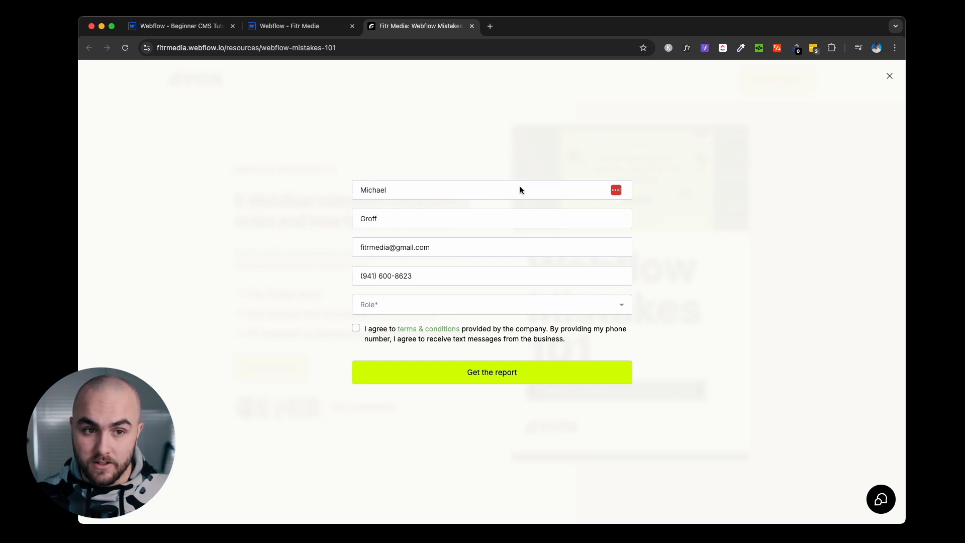
{"action": "left_click", "coordinate": [289, 26]}
{"action": "left_click", "coordinate": [155, 69]}
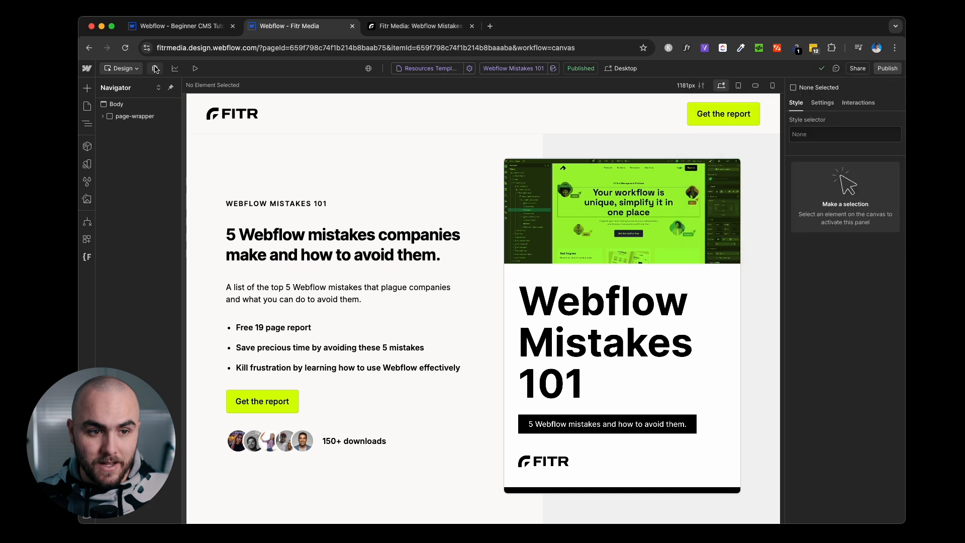
Inspect the Resources collection's fields and new-field types, then cancel back to its four items.
{"action": "left_click", "coordinate": [156, 73]}
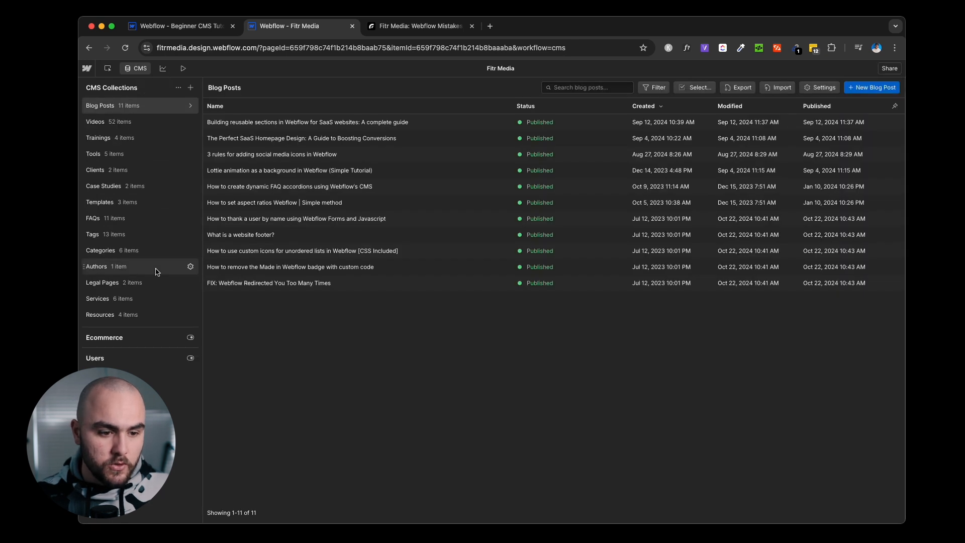
{"action": "left_click", "coordinate": [139, 313]}
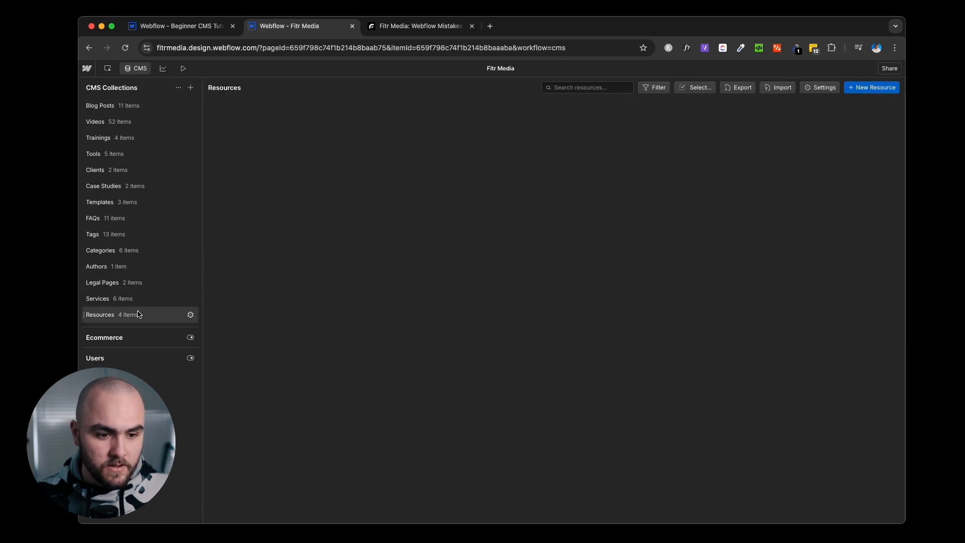
{"action": "left_click", "coordinate": [191, 315]}
{"action": "scroll", "coordinate": [388, 277], "scroll_direction": "down", "scroll_amount": 5}
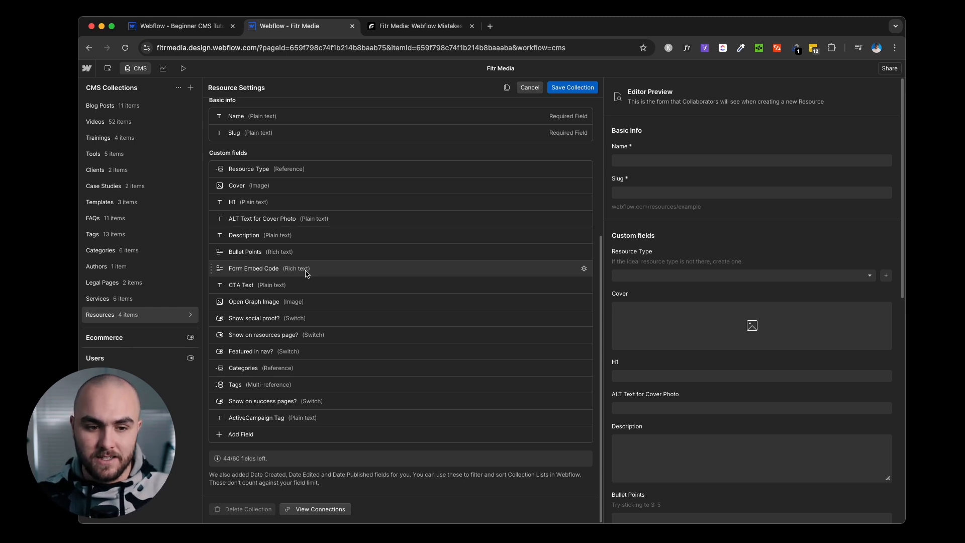
{"action": "left_click", "coordinate": [242, 434]}
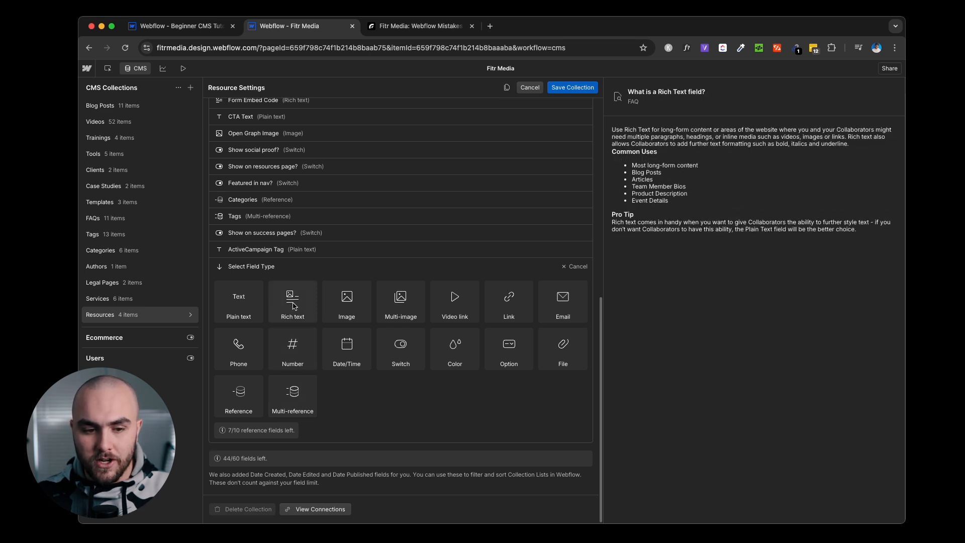
{"action": "left_click", "coordinate": [530, 87]}
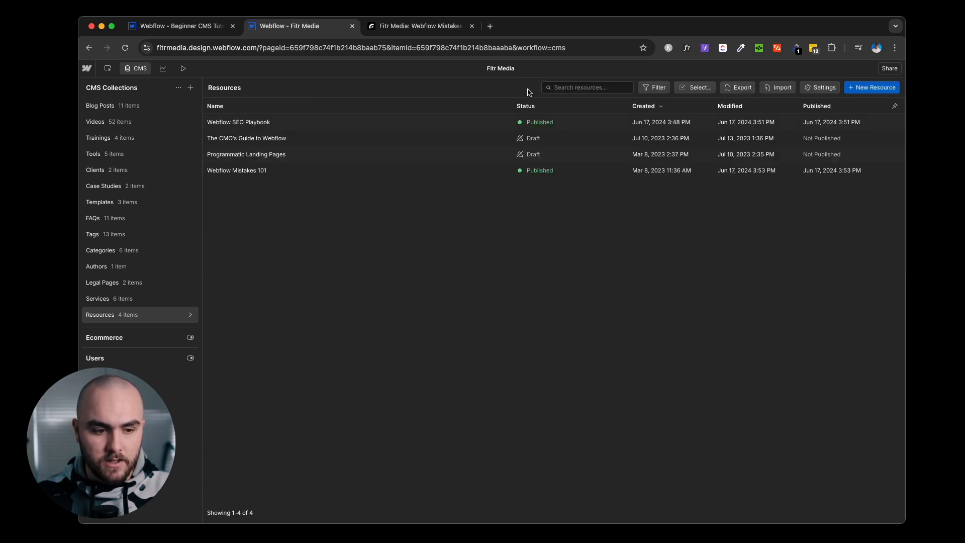
Open the Webflow Mistakes 101 item and try an HTML embed block in Form Embed Code, then close it.
{"action": "mouse_move", "coordinate": [194, 315]}
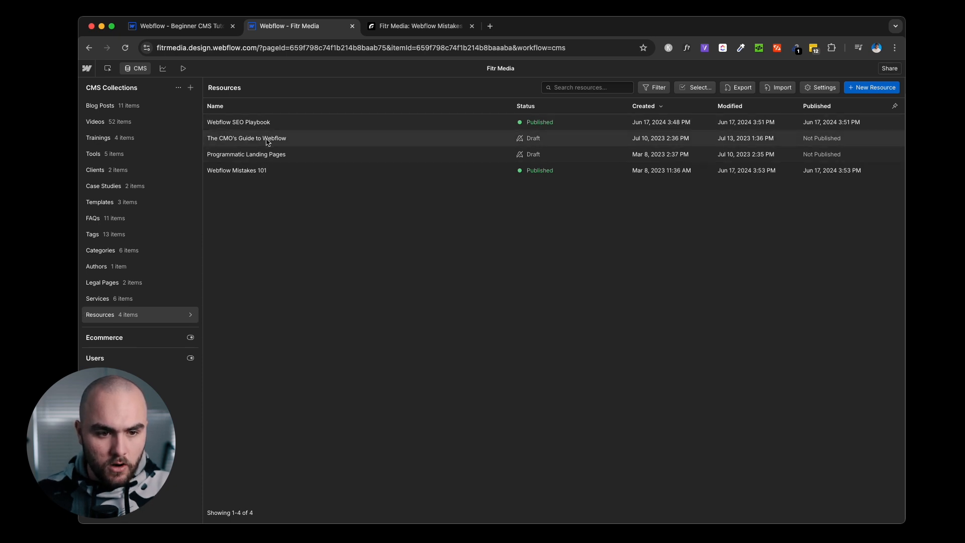
{"action": "left_click", "coordinate": [235, 173]}
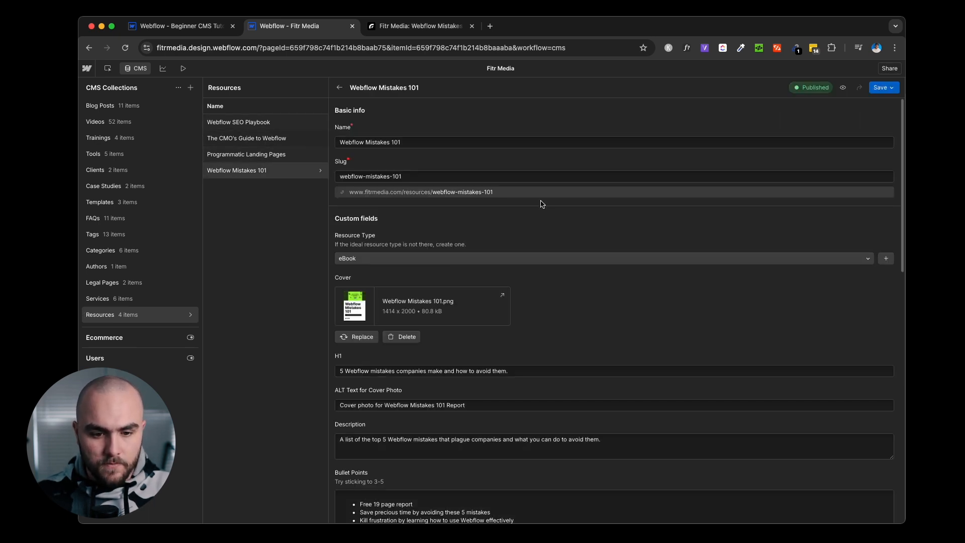
{"action": "scroll", "coordinate": [548, 201], "scroll_direction": "down", "scroll_amount": 6}
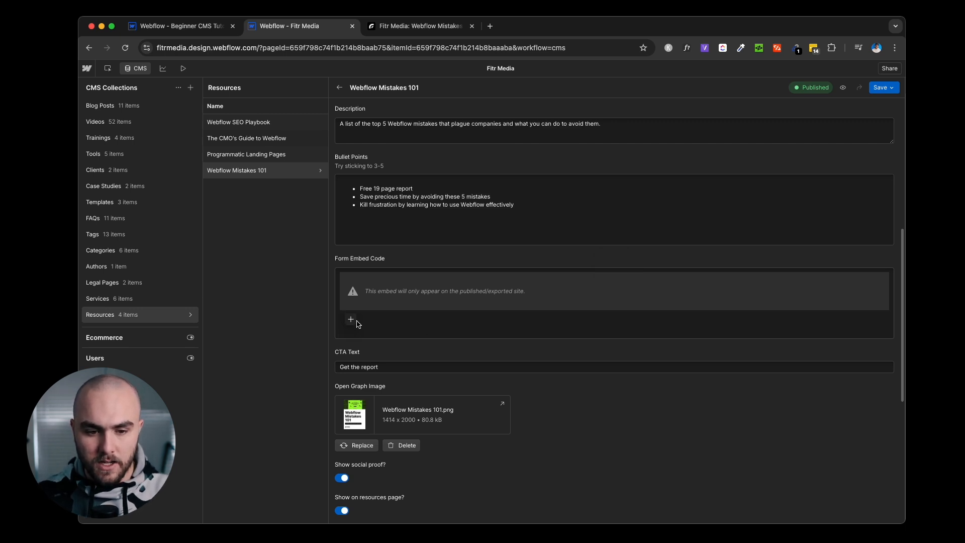
{"action": "left_click", "coordinate": [350, 320]}
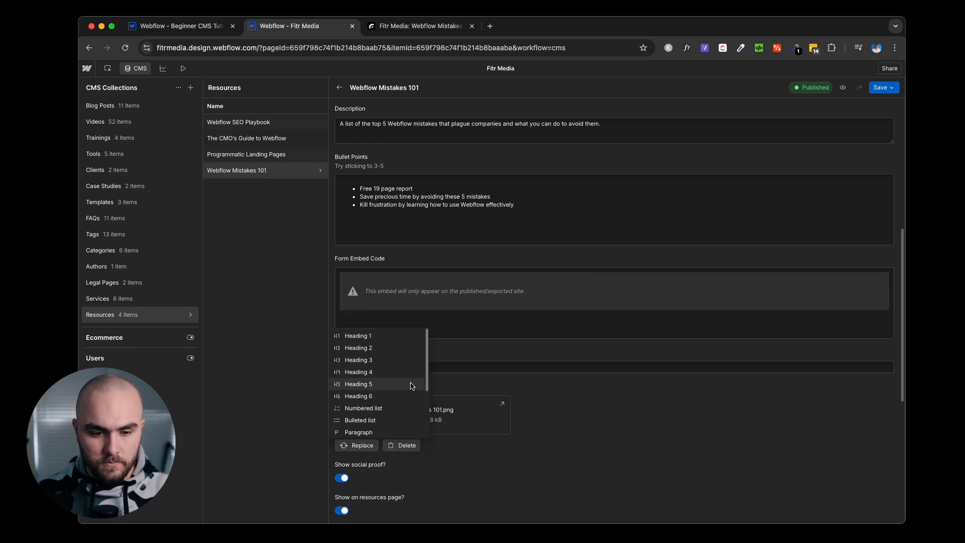
{"action": "scroll", "coordinate": [405, 389], "scroll_direction": "down", "scroll_amount": 5}
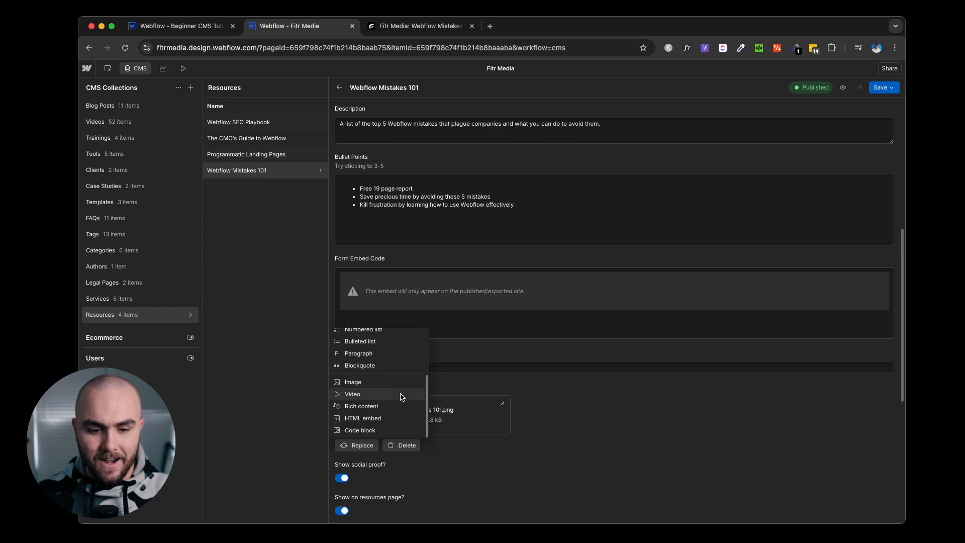
{"action": "left_click", "coordinate": [387, 420]}
{"action": "left_click", "coordinate": [410, 298]}
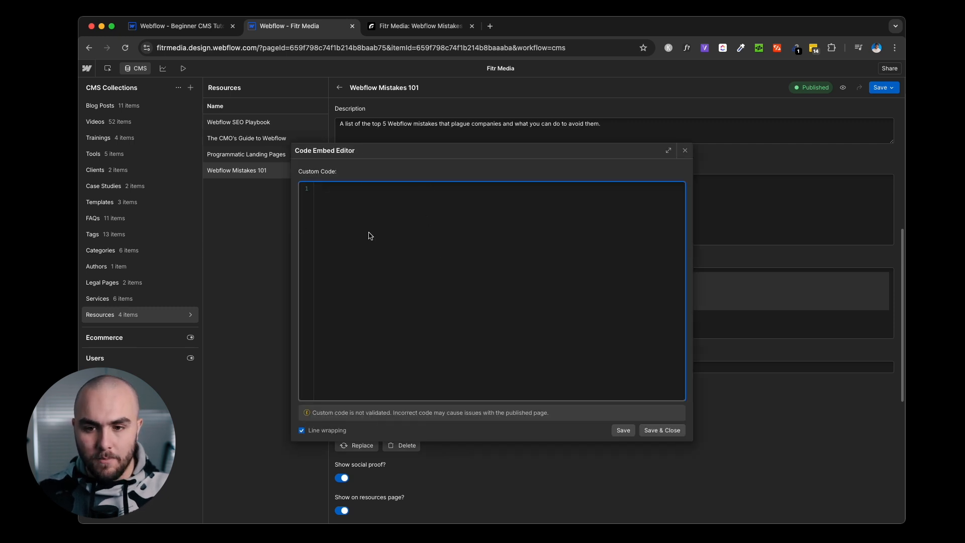
{"action": "left_click", "coordinate": [685, 152]}
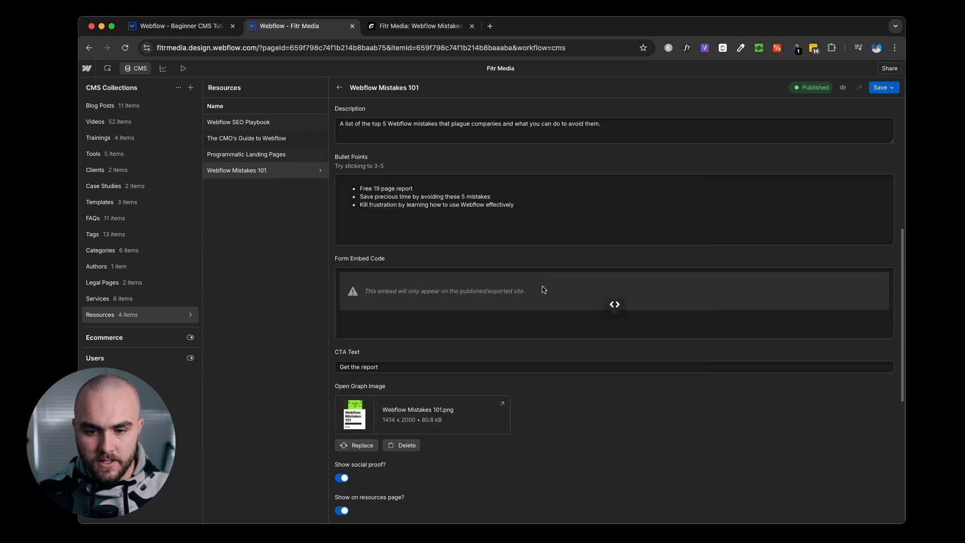
Inspect the existing form iframe embed code, then return to the Designer discarding changes.
{"action": "left_click", "coordinate": [614, 266]}
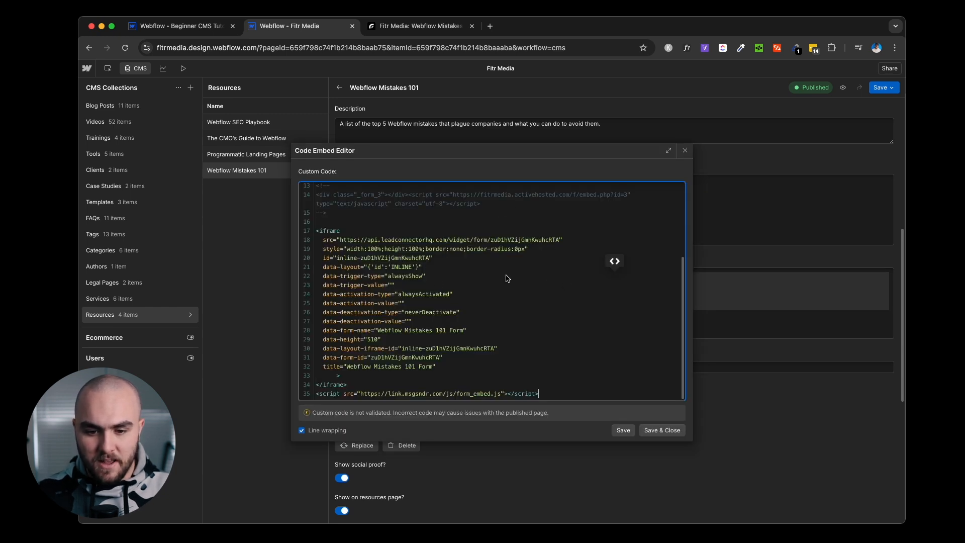
{"action": "left_click_drag", "start_coordinate": [539, 393], "coordinate": [311, 230]}
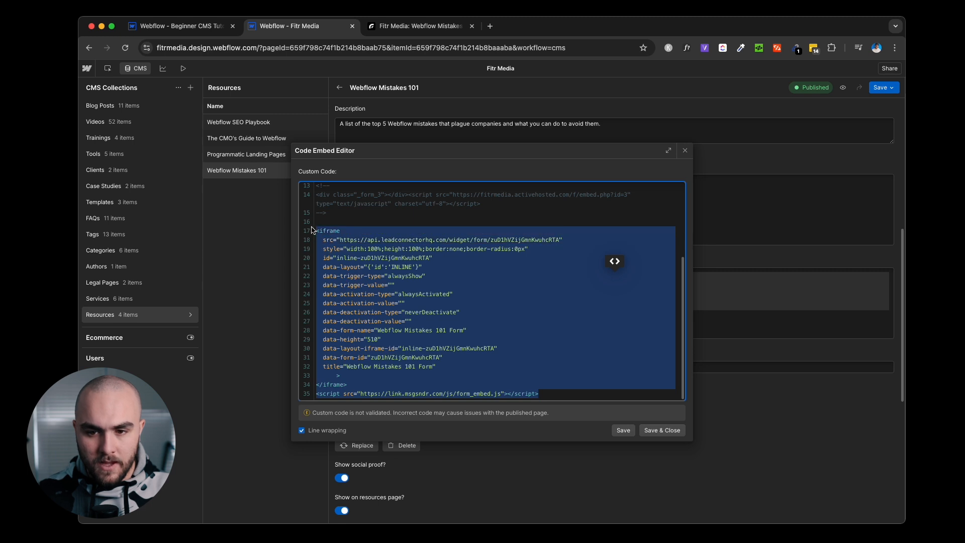
{"action": "left_click", "coordinate": [684, 150]}
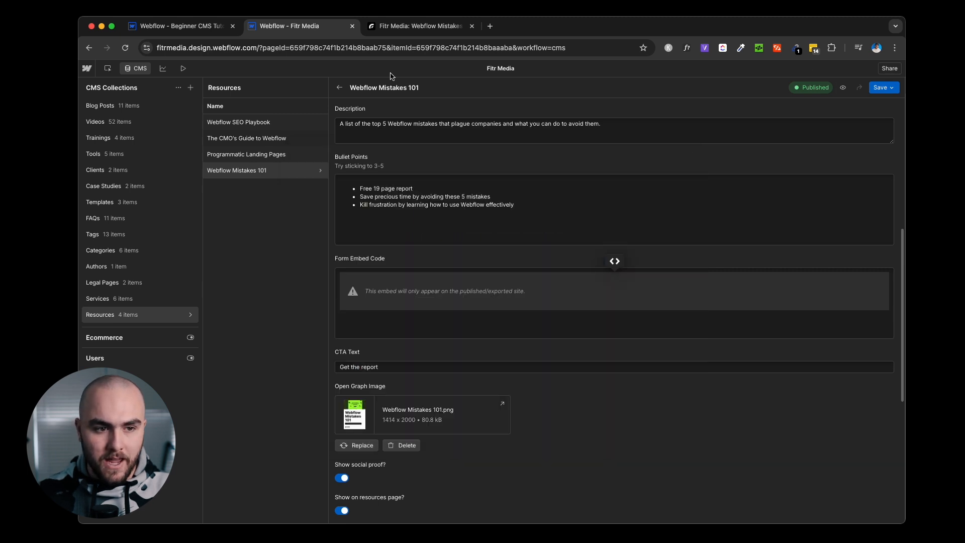
{"action": "left_click", "coordinate": [142, 69]}
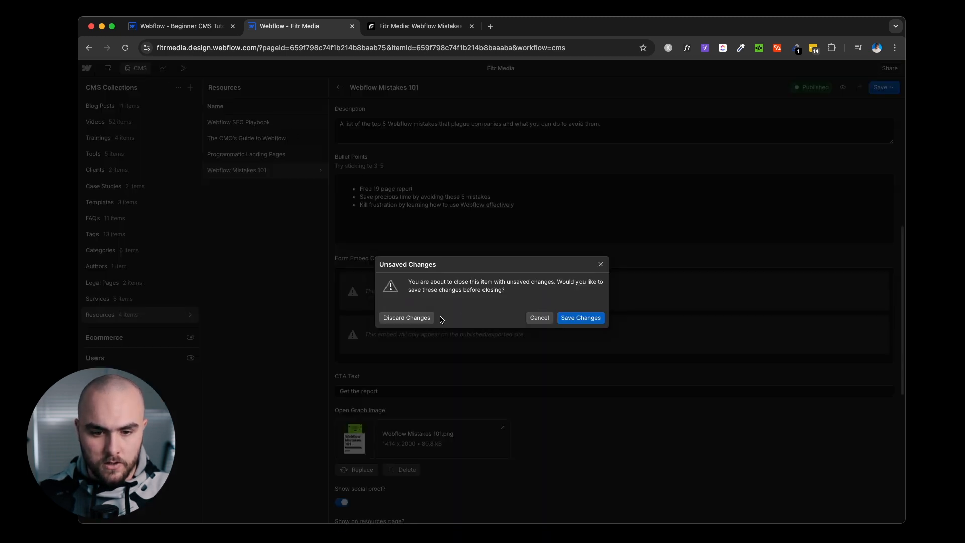
{"action": "left_click", "coordinate": [412, 317]}
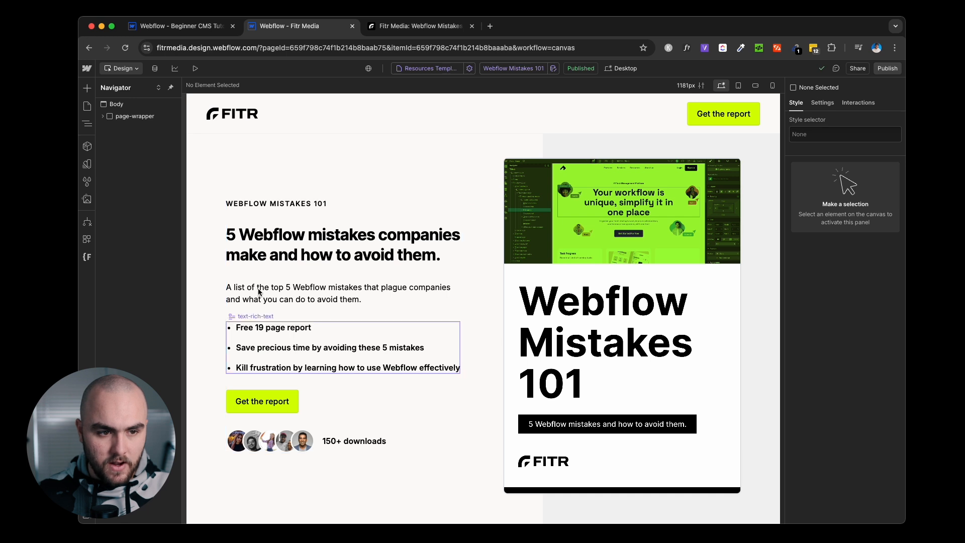
{"action": "left_click", "coordinate": [103, 116]}
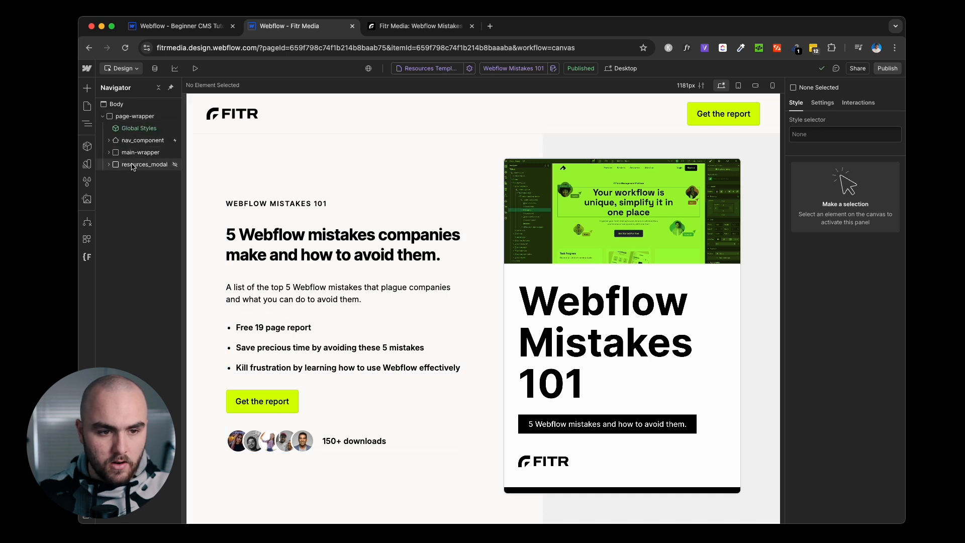
Show resources_modal with flex display and bind a new Rich Text block to Form Embed Code.
{"action": "left_click", "coordinate": [132, 166]}
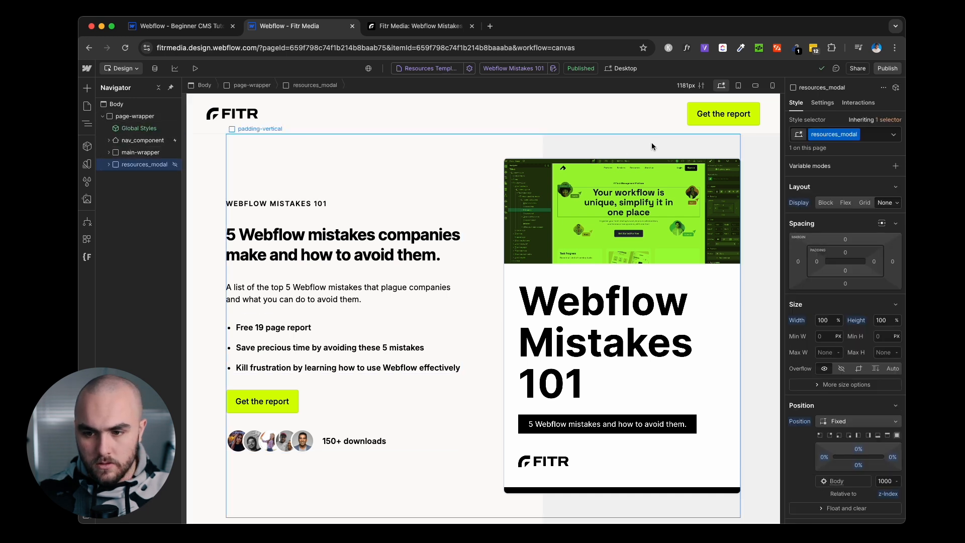
{"action": "left_click", "coordinate": [846, 203]}
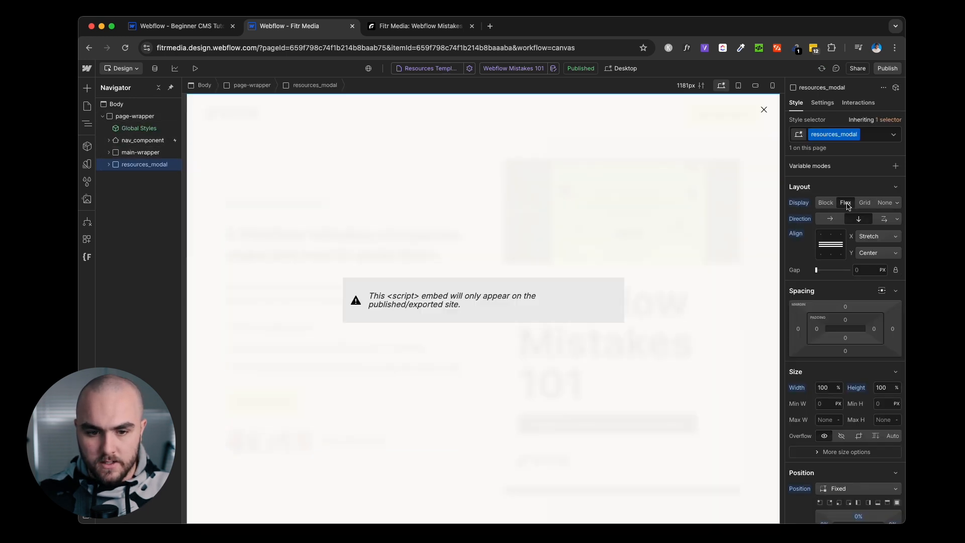
{"action": "left_click", "coordinate": [445, 302]}
{"action": "key", "text": "super+e"}
{"action": "type", "text": "rich"}
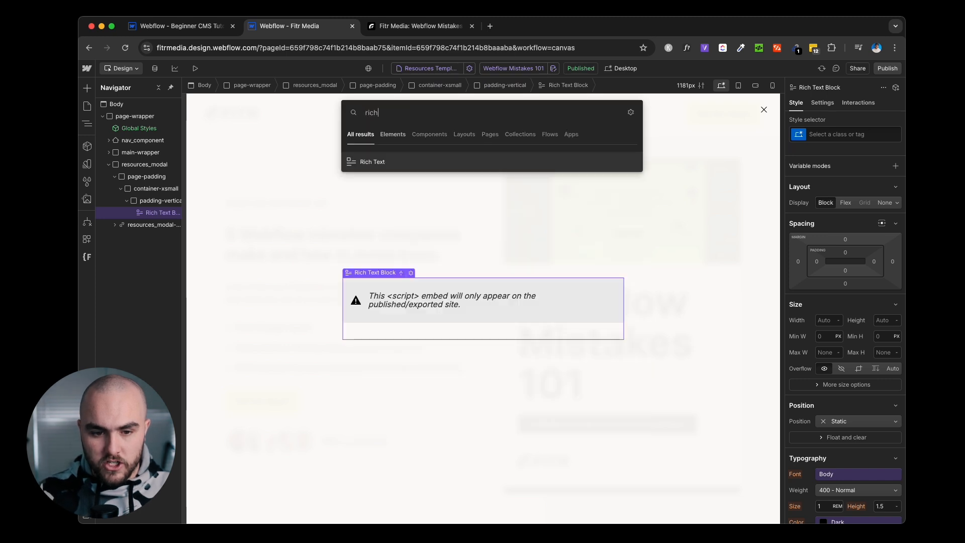
{"action": "key", "text": "Return"}
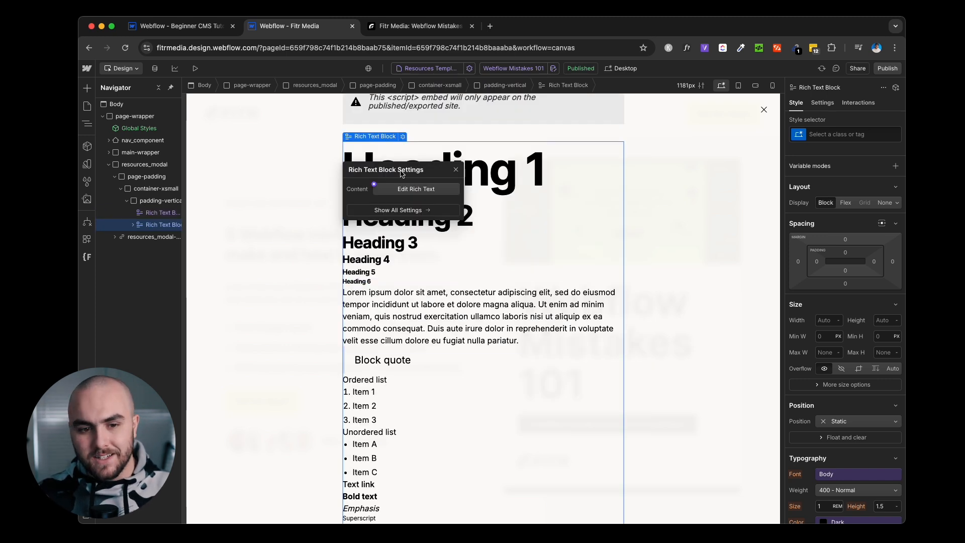
{"action": "left_click", "coordinate": [374, 185]}
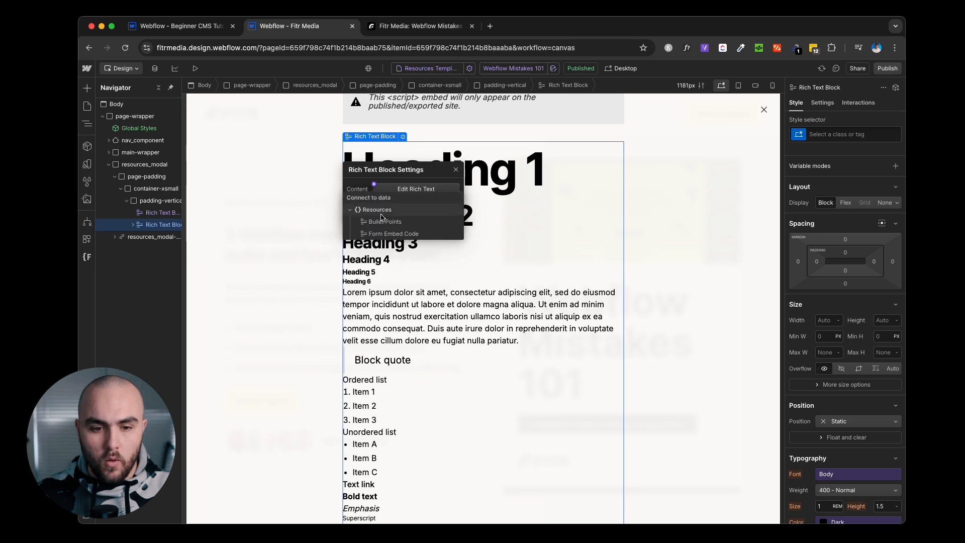
{"action": "left_click", "coordinate": [393, 234]}
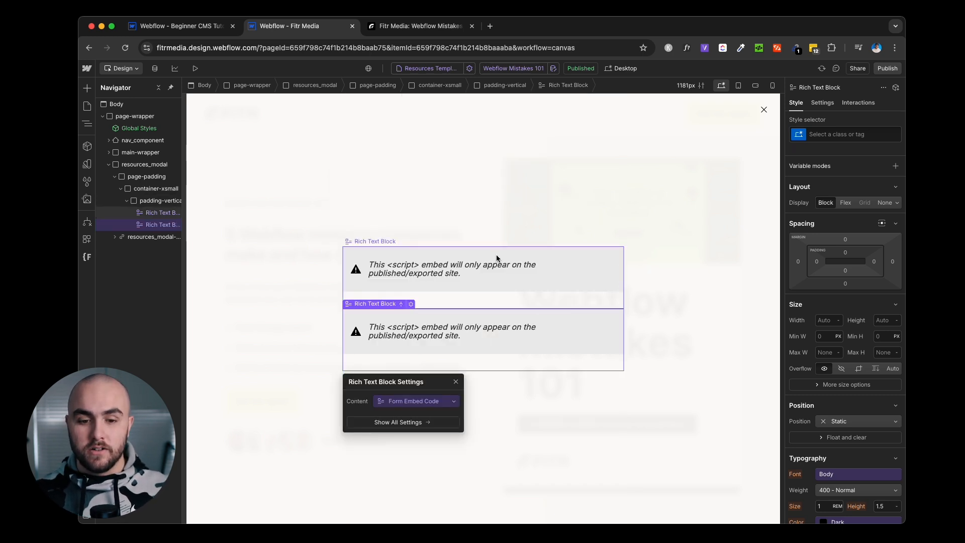
{"action": "left_click", "coordinate": [488, 328]}
Delete the duplicate rich text block and set resources_modal to Display None.
{"action": "key", "text": "BackSpace"}
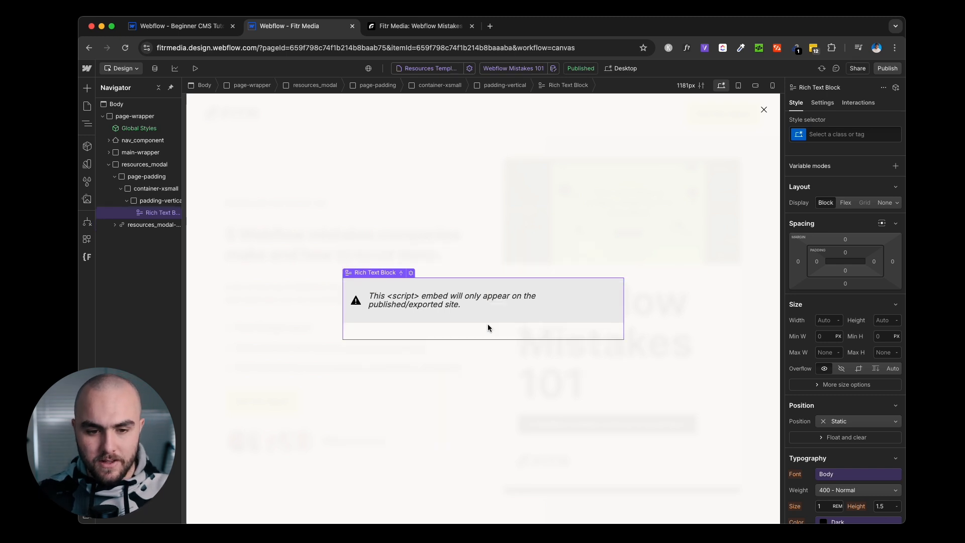
{"action": "left_click", "coordinate": [109, 164]}
{"action": "left_click", "coordinate": [146, 164]}
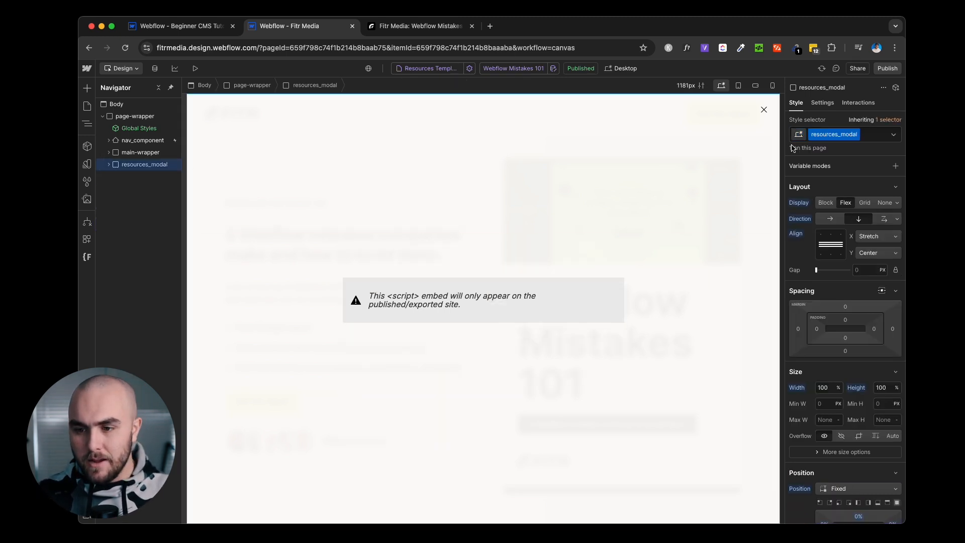
{"action": "left_click", "coordinate": [885, 203]}
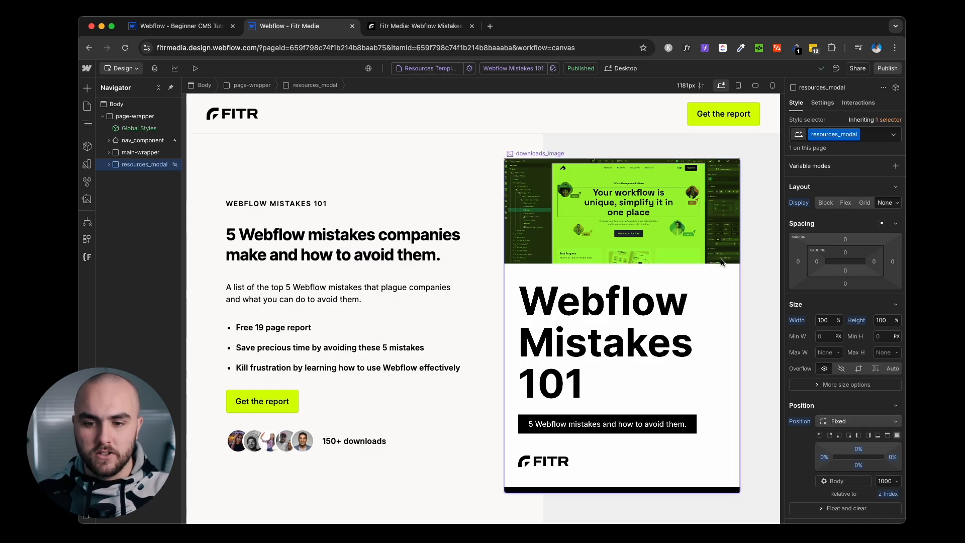
{"action": "left_click", "coordinate": [430, 27]}
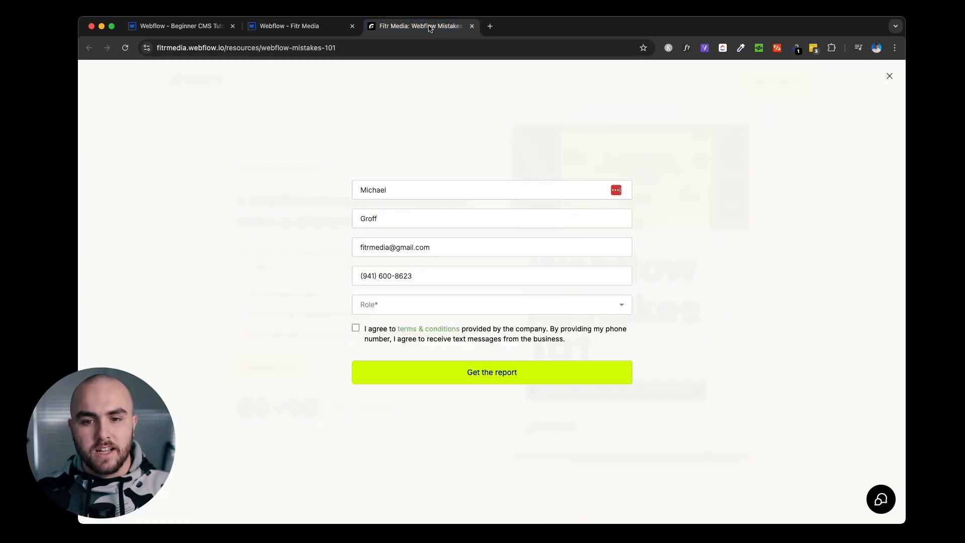
Close the report form on the live site, go home, and browse the Fitr+ service page.
{"action": "left_click", "coordinate": [889, 76]}
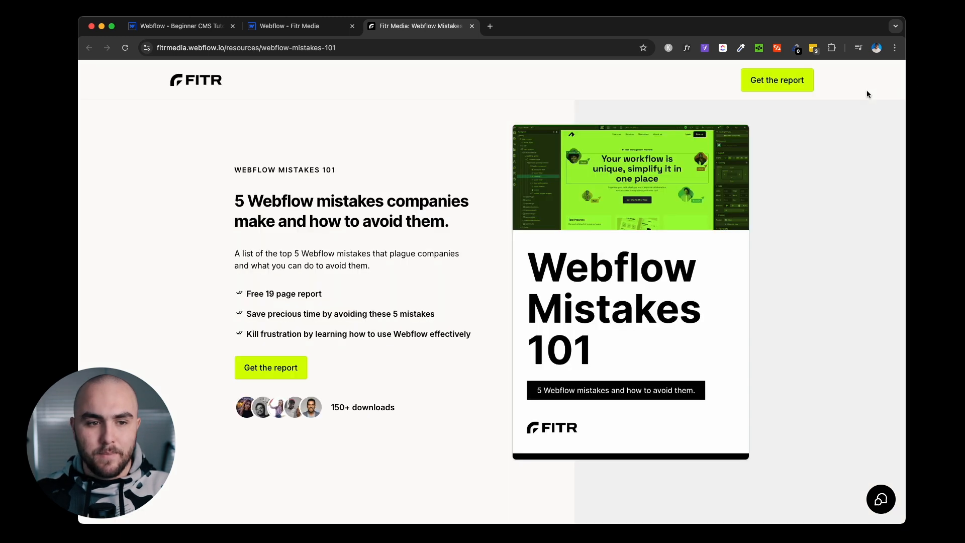
{"action": "left_click", "coordinate": [189, 82]}
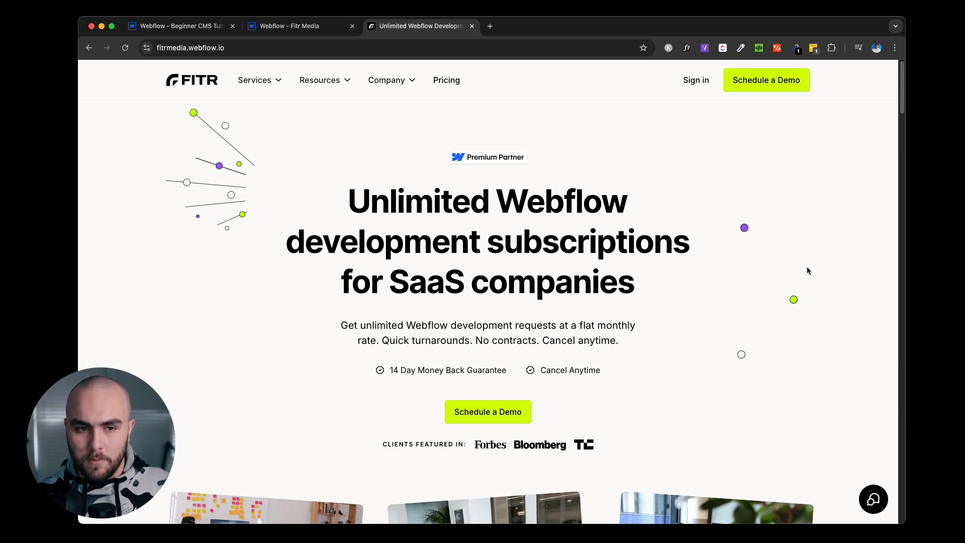
{"action": "mouse_move", "coordinate": [274, 81]}
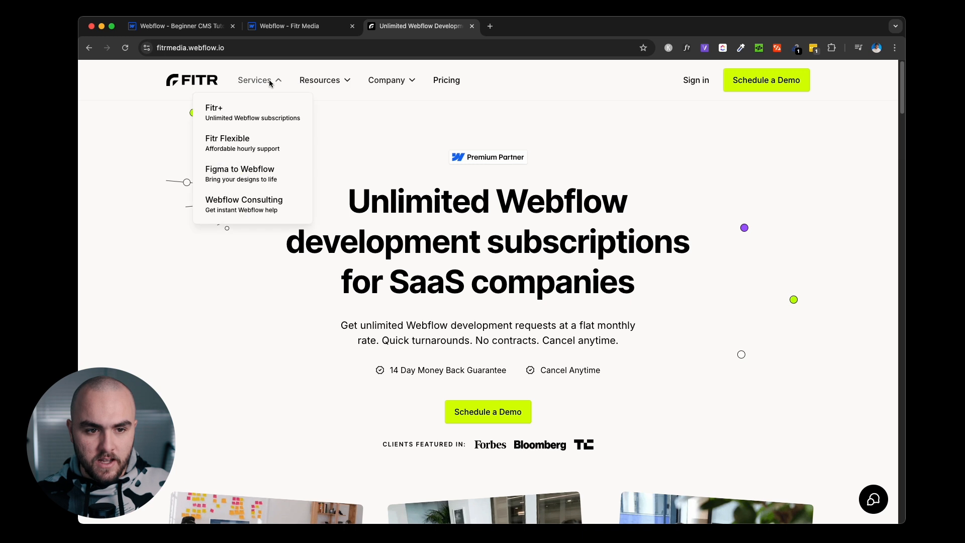
{"action": "left_click", "coordinate": [265, 115]}
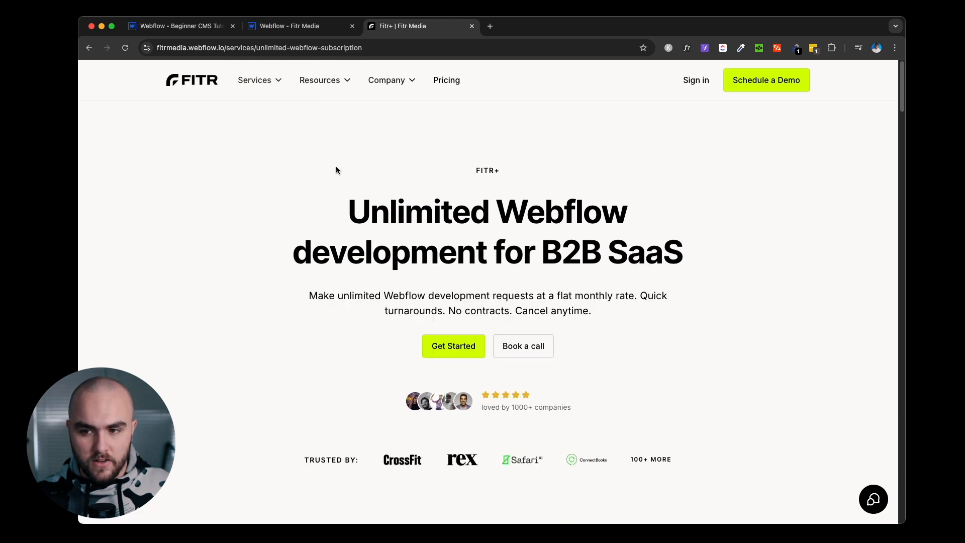
{"action": "scroll", "coordinate": [840, 221], "scroll_direction": "down", "scroll_amount": 10}
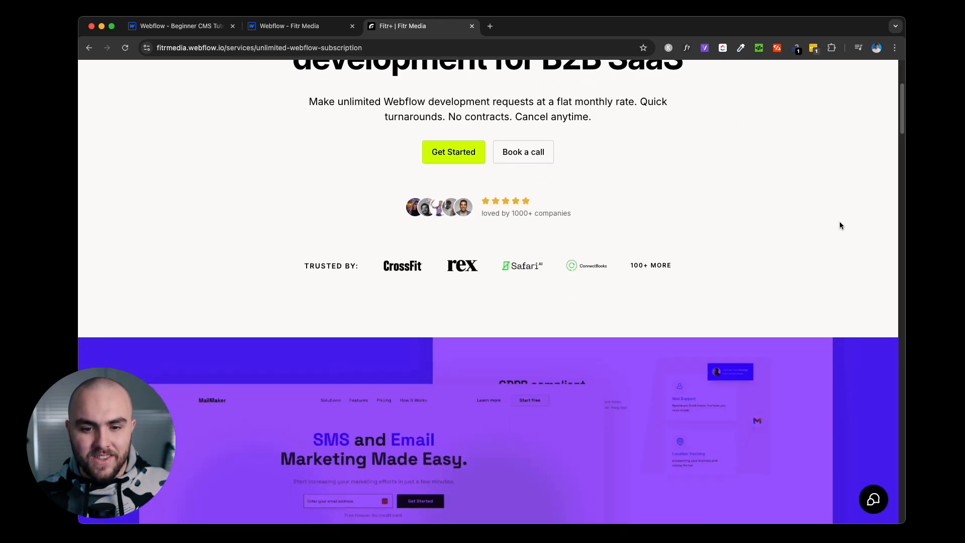
{"action": "scroll", "coordinate": [841, 225], "scroll_direction": "down", "scroll_amount": 10}
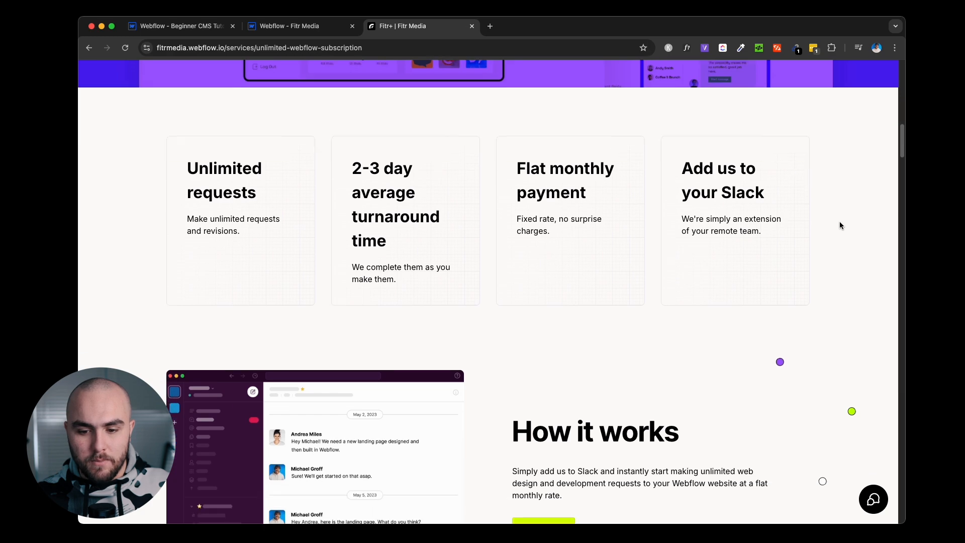
{"action": "scroll", "coordinate": [839, 225], "scroll_direction": "down", "scroll_amount": 12}
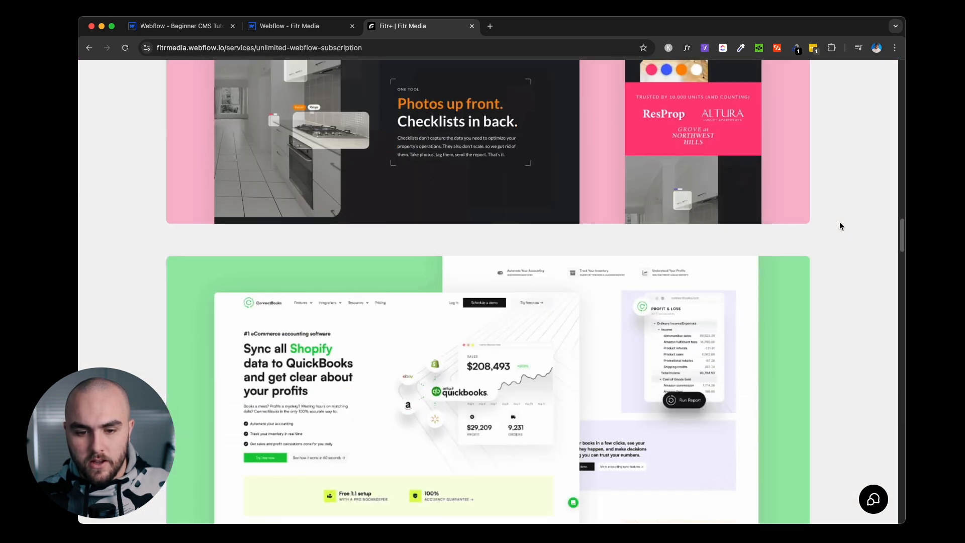
{"action": "scroll", "coordinate": [841, 226], "scroll_direction": "down", "scroll_amount": 4}
{"action": "scroll", "coordinate": [842, 225], "scroll_direction": "up", "scroll_amount": 20}
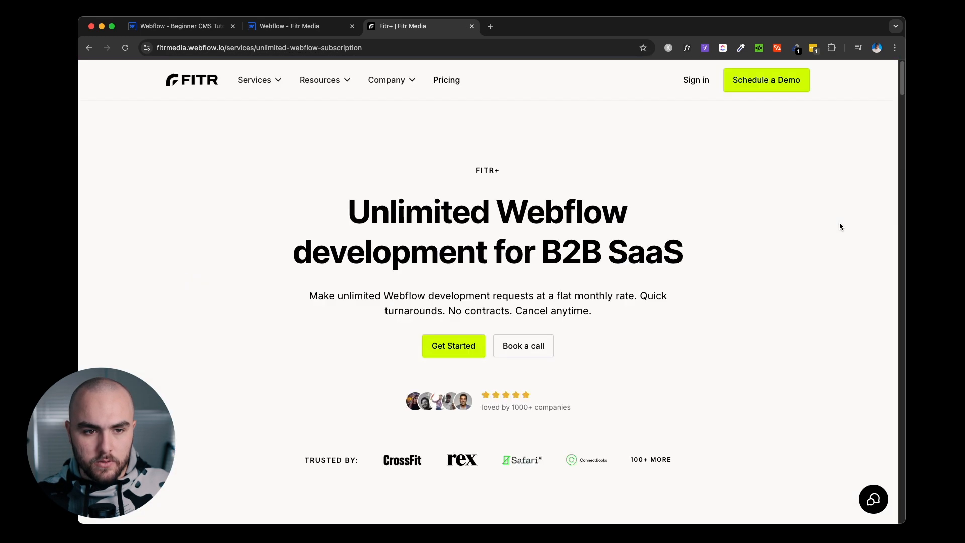
Browse the Fitr Flexible and Figma to Webflow service pages.
{"action": "mouse_move", "coordinate": [265, 83]}
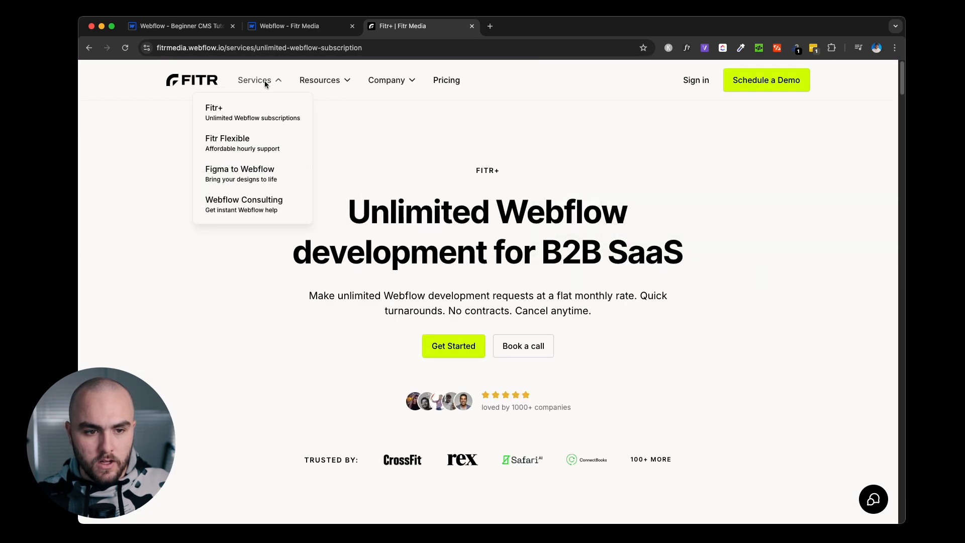
{"action": "left_click", "coordinate": [255, 143]}
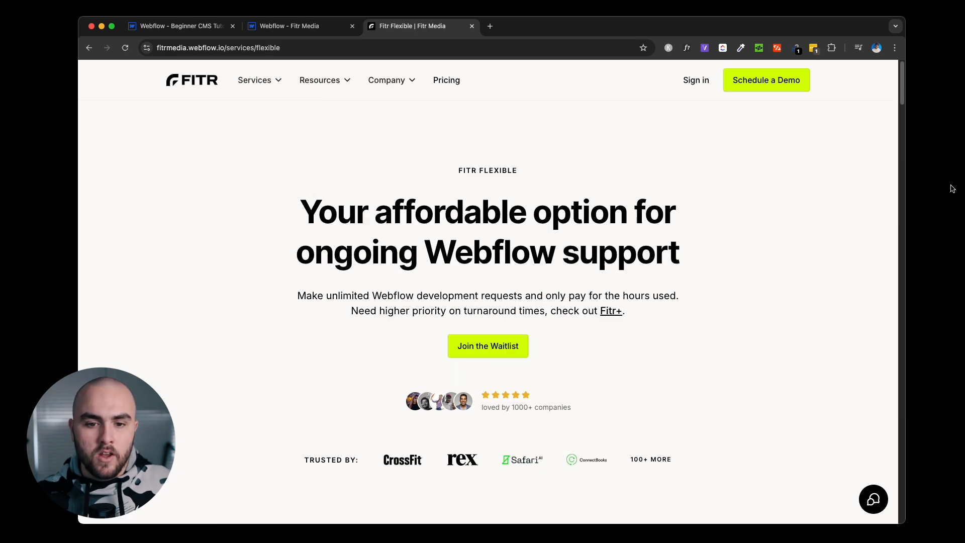
{"action": "scroll", "coordinate": [846, 219], "scroll_direction": "down", "scroll_amount": 10}
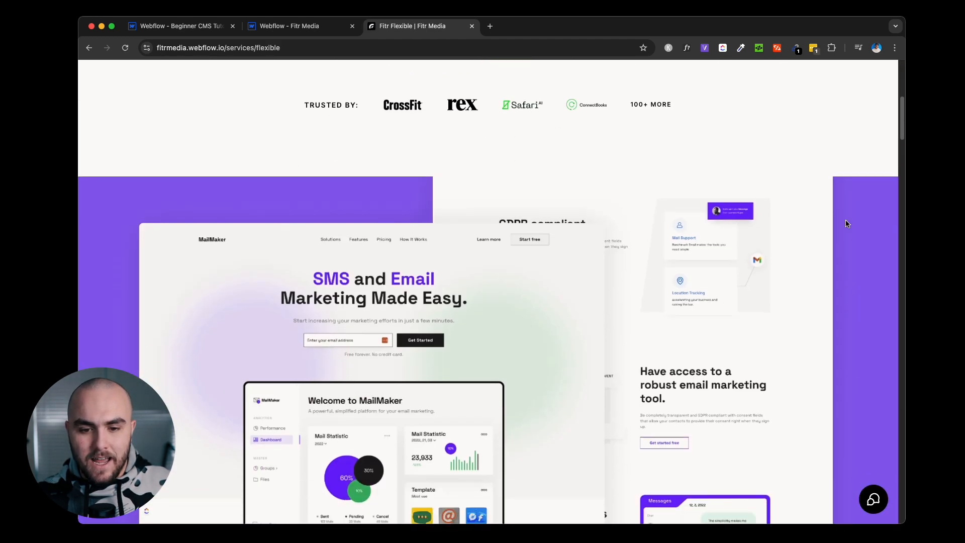
{"action": "scroll", "coordinate": [845, 222], "scroll_direction": "down", "scroll_amount": 8}
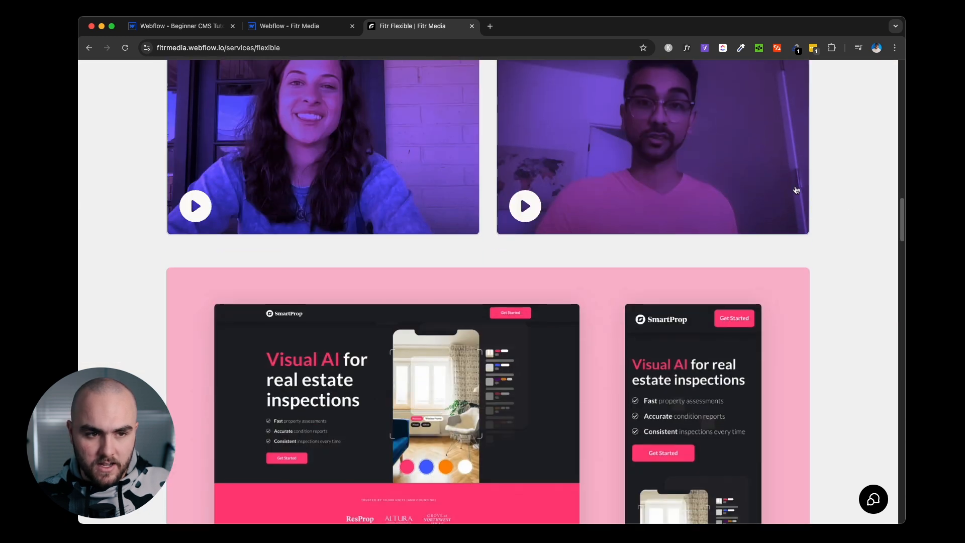
{"action": "left_click", "coordinate": [276, 139]}
{"action": "mouse_move", "coordinate": [259, 82]}
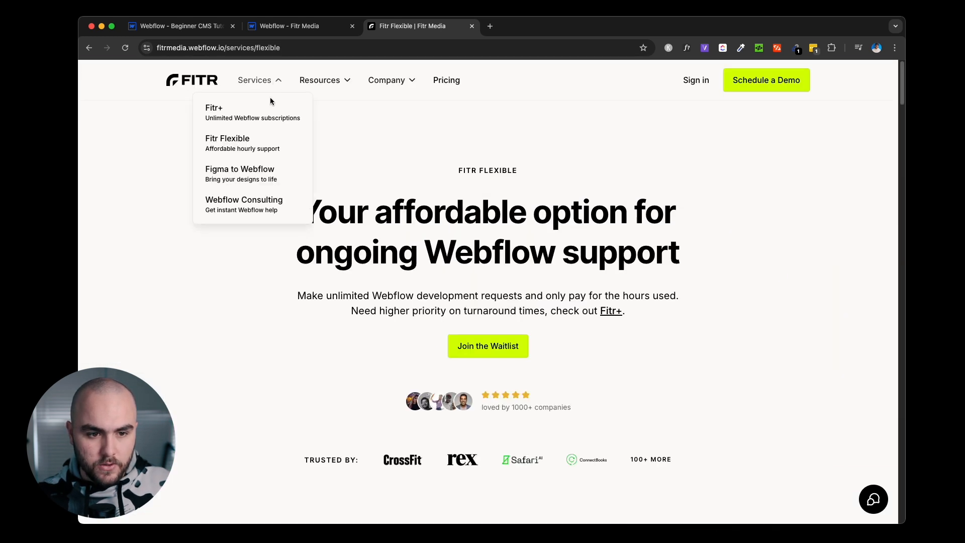
{"action": "left_click", "coordinate": [253, 177]}
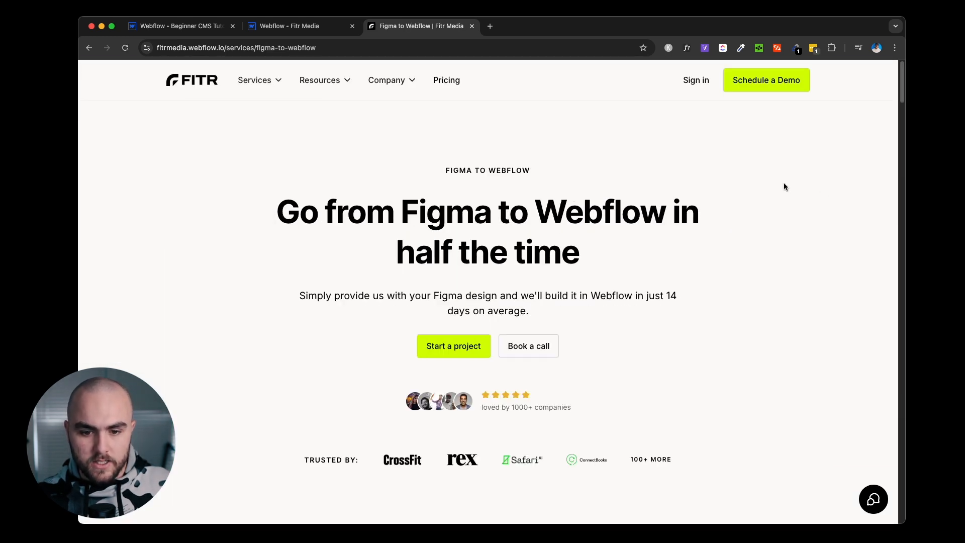
{"action": "scroll", "coordinate": [861, 198], "scroll_direction": "down", "scroll_amount": 10}
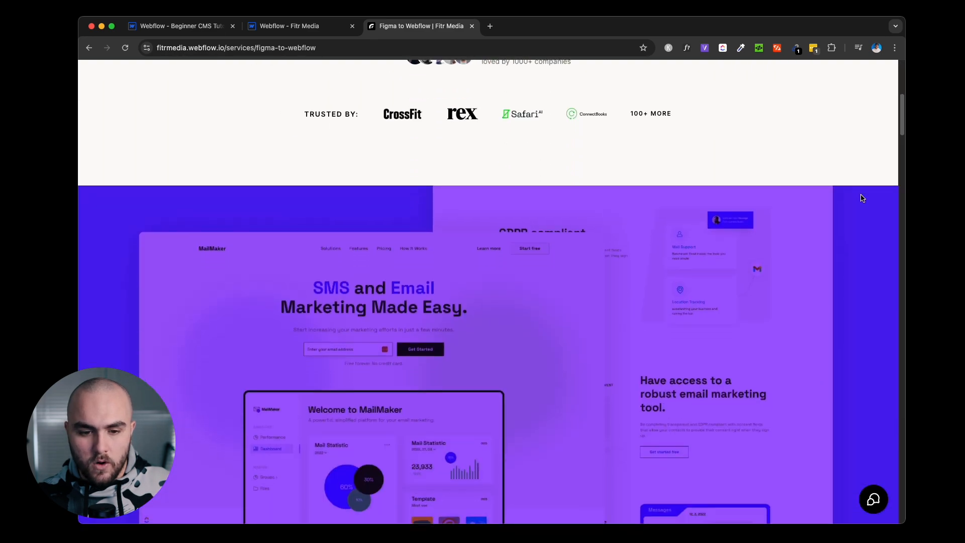
{"action": "scroll", "coordinate": [862, 198], "scroll_direction": "down", "scroll_amount": 10}
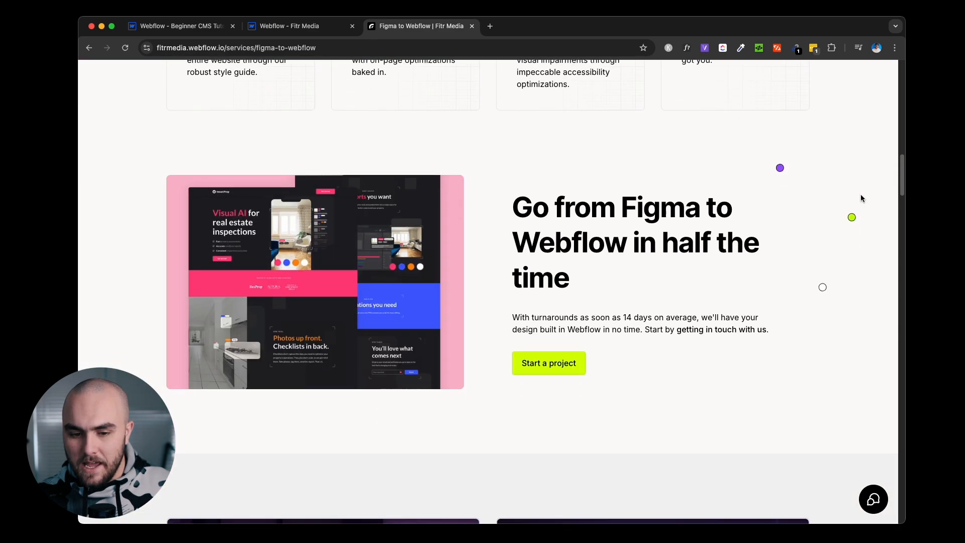
{"action": "scroll", "coordinate": [862, 199], "scroll_direction": "down", "scroll_amount": 12}
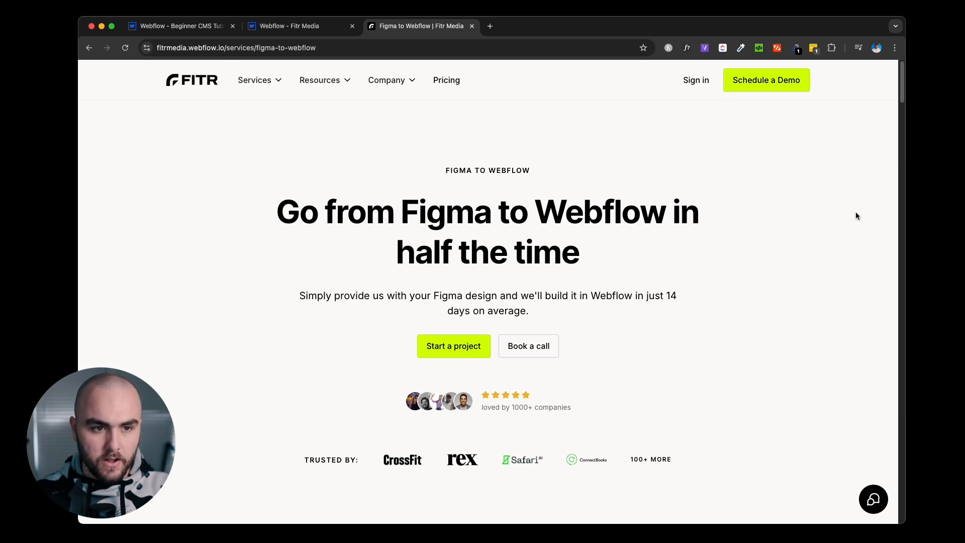
Load the ClickUp website in a new tab and zoom the page in two steps.
{"action": "key", "text": "super+t"}
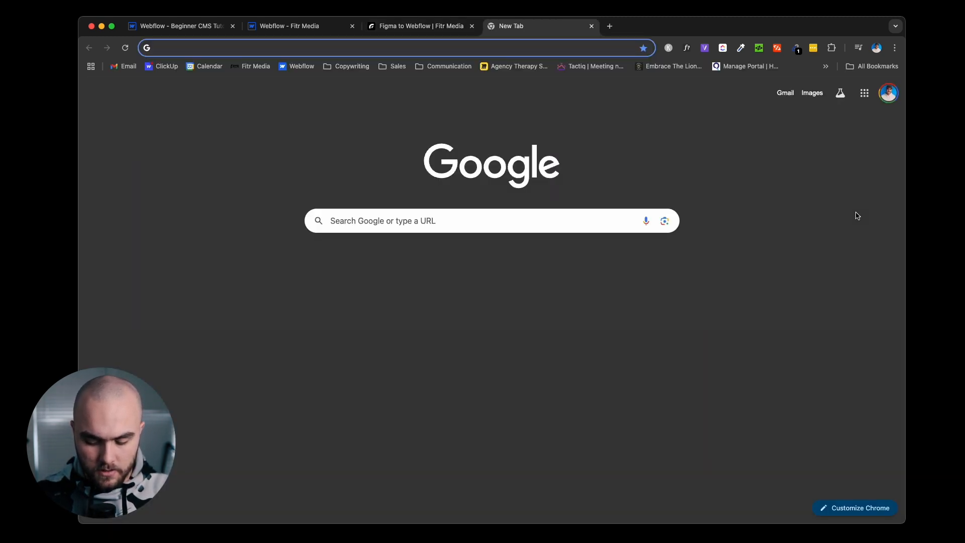
{"action": "type", "text": "click"}
{"action": "key", "text": "Return"}
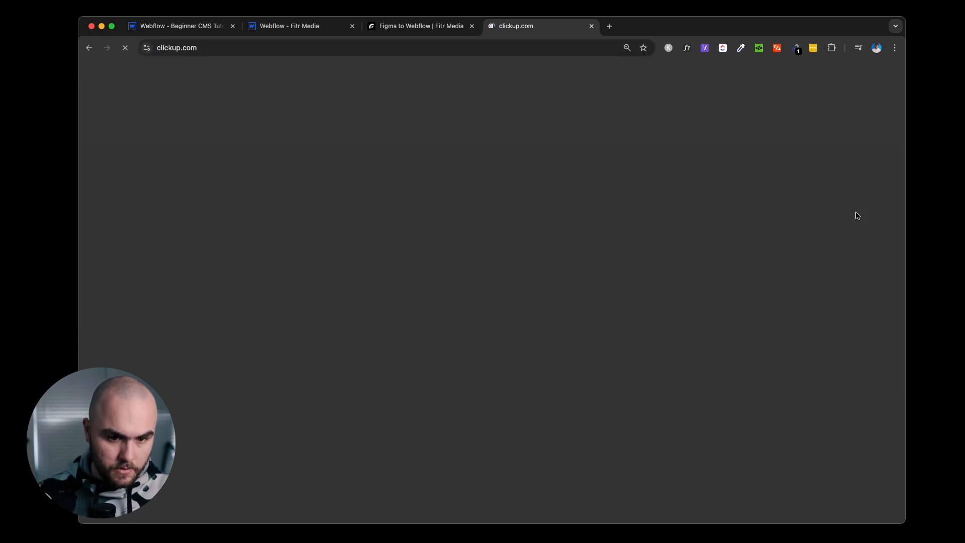
{"action": "left_click", "coordinate": [591, 26]}
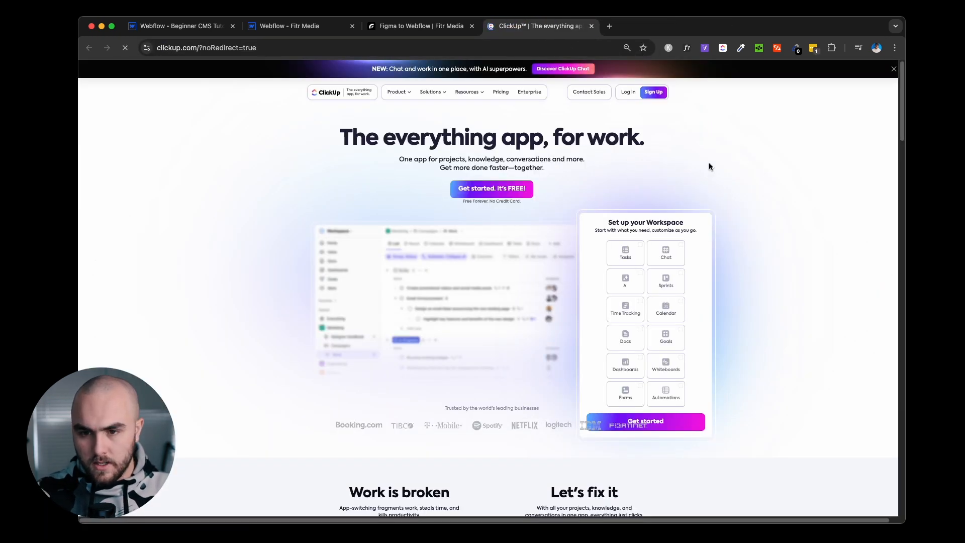
{"action": "key", "text": "super+equal"}
{"action": "key", "text": "super+equal"}
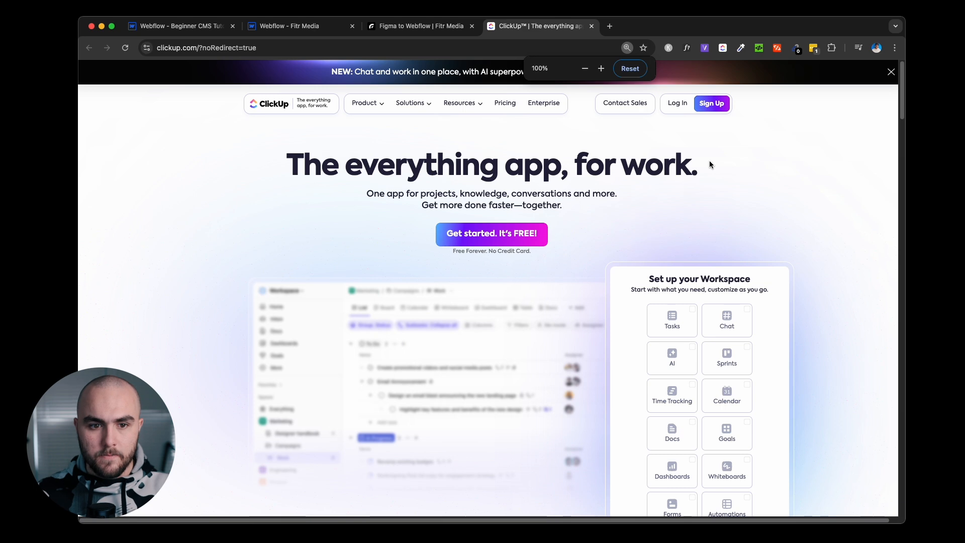
{"action": "key", "text": "super+equal"}
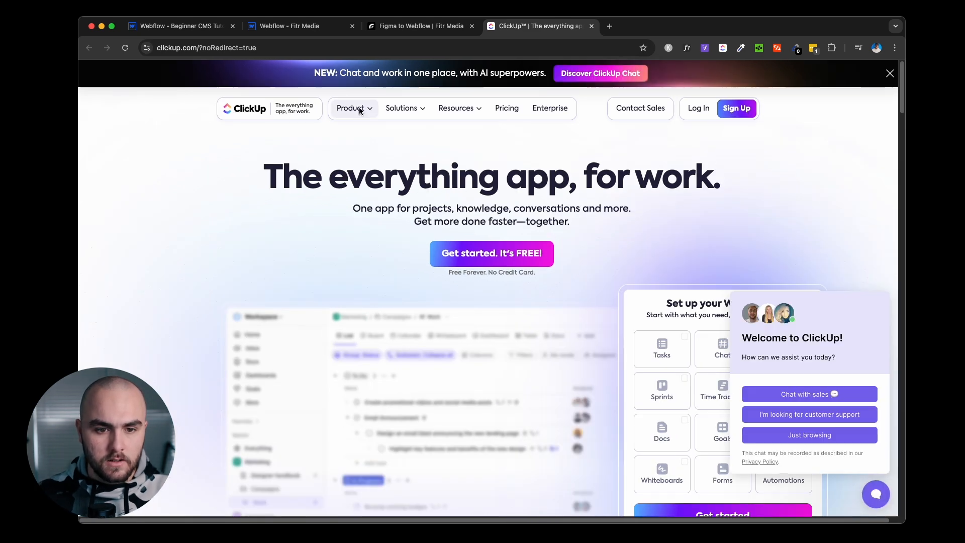
Browse ClickUp's Tasks, Portfolios, Board view and Gantt chart feature pages.
{"action": "mouse_move", "coordinate": [359, 111]}
{"action": "left_click", "coordinate": [354, 153]}
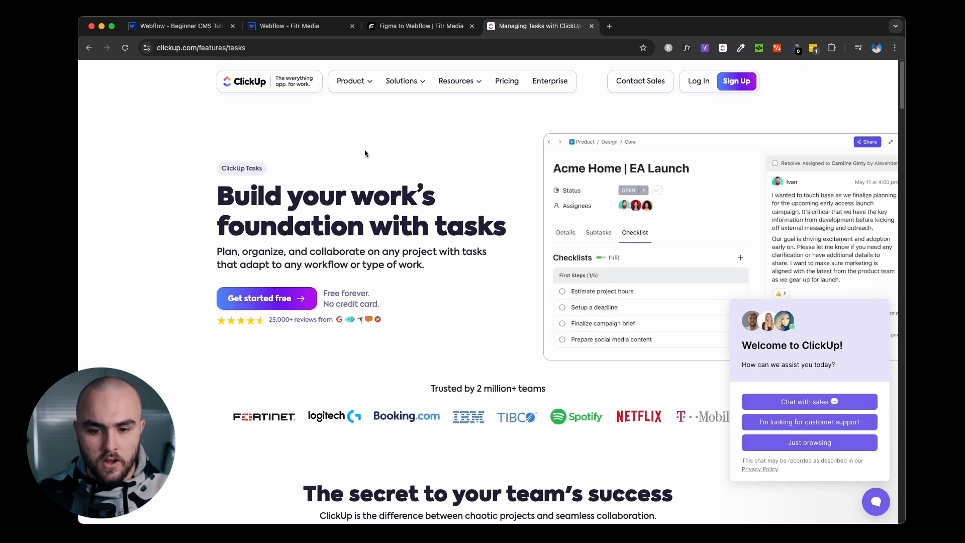
{"action": "mouse_move", "coordinate": [345, 85]}
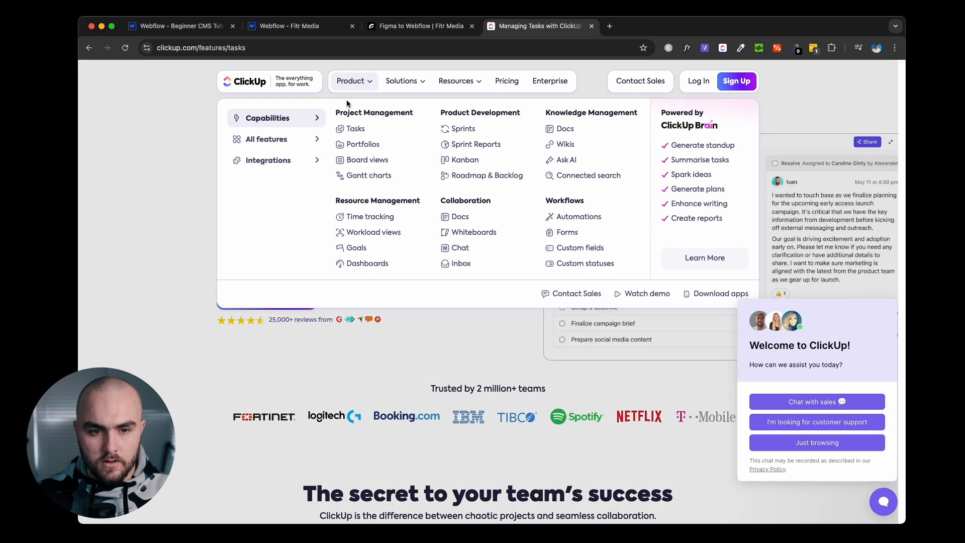
{"action": "left_click", "coordinate": [358, 145]}
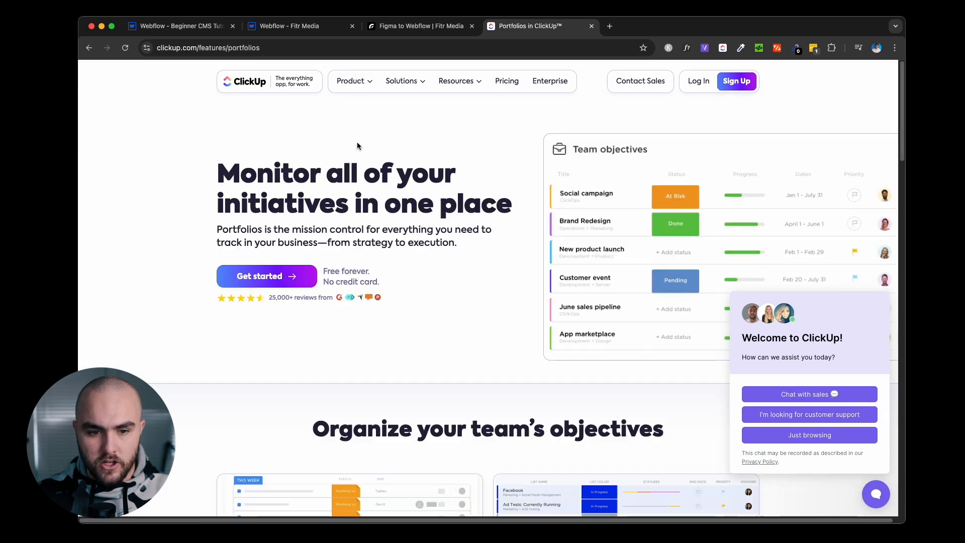
{"action": "mouse_move", "coordinate": [346, 81]}
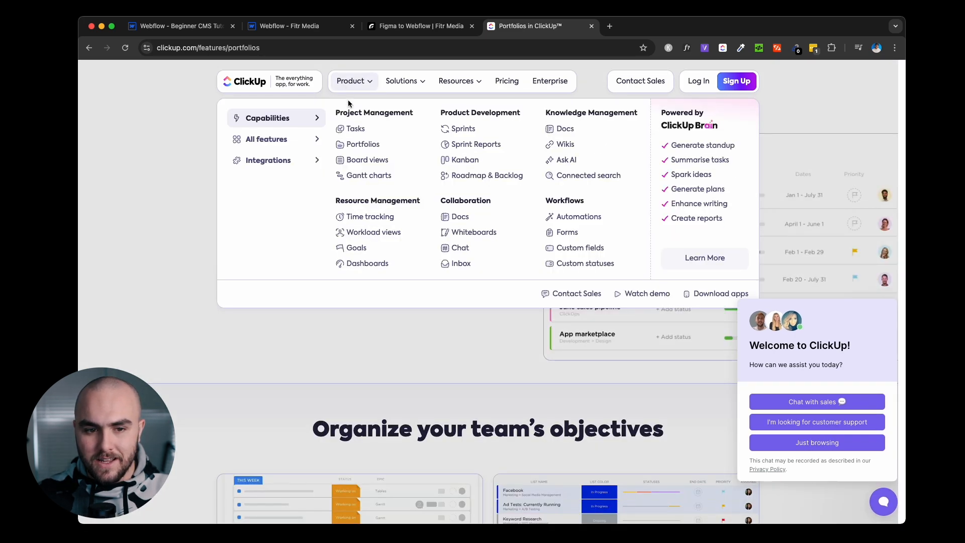
{"action": "left_click", "coordinate": [358, 160]}
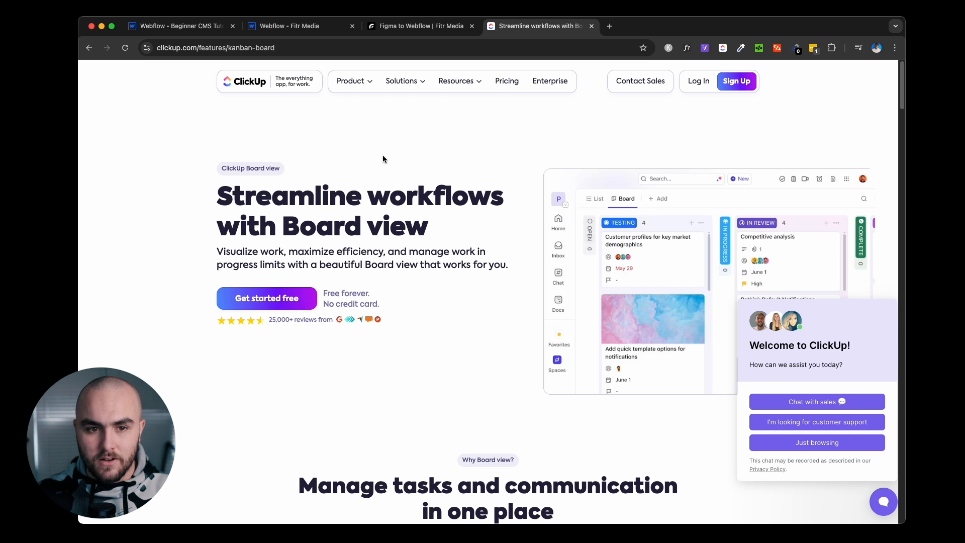
{"action": "mouse_move", "coordinate": [361, 84]}
{"action": "left_click", "coordinate": [361, 174]}
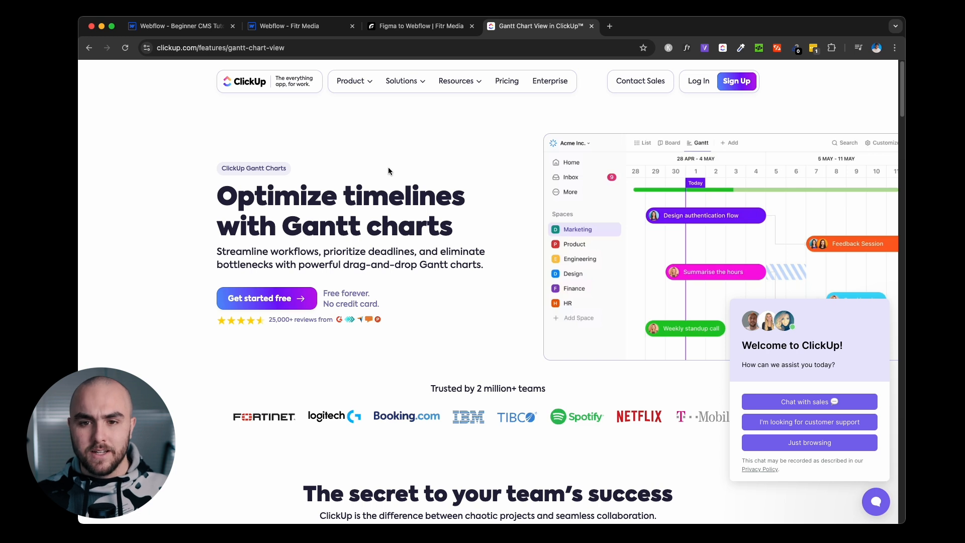
{"action": "left_click", "coordinate": [609, 26]}
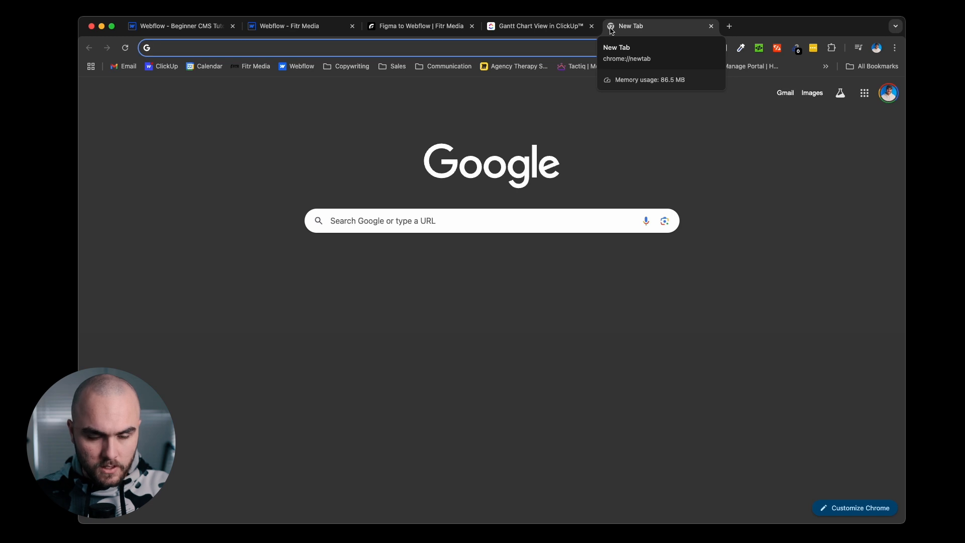
Go to the Webflow website and view its Design, Edit mode and Interactions feature pages.
{"action": "type", "text": "webflow"}
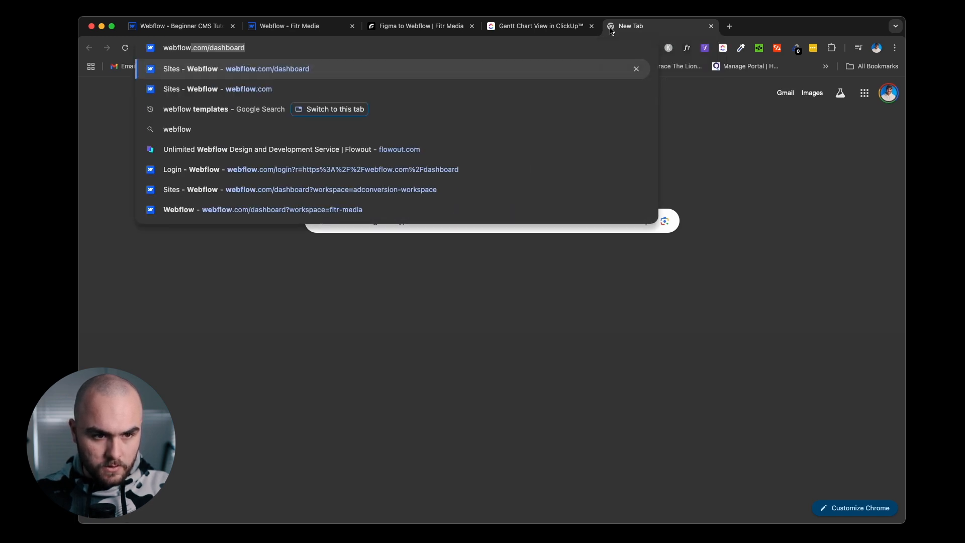
{"action": "key", "text": "Return"}
{"action": "mouse_move", "coordinate": [249, 100]}
{"action": "left_click", "coordinate": [246, 171]}
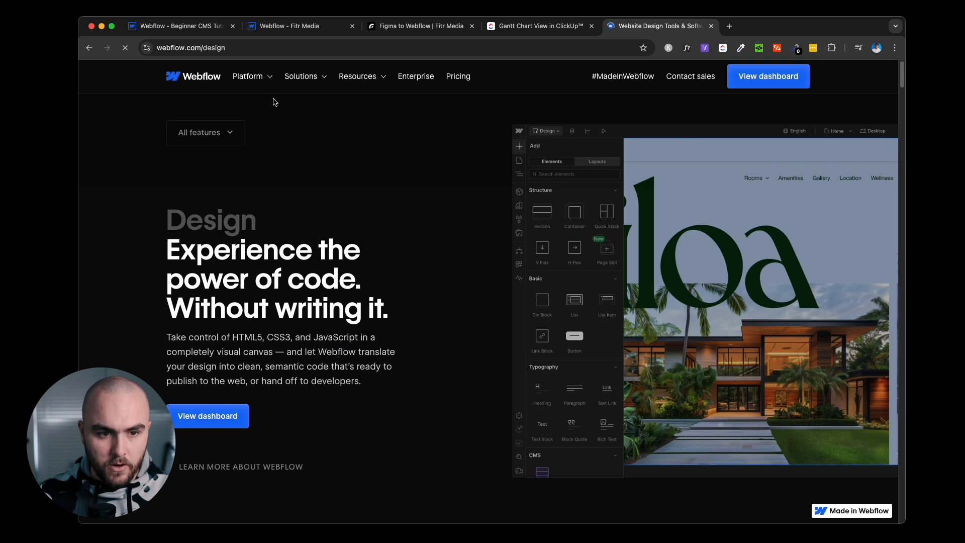
{"action": "mouse_move", "coordinate": [263, 86]}
{"action": "left_click", "coordinate": [216, 174]}
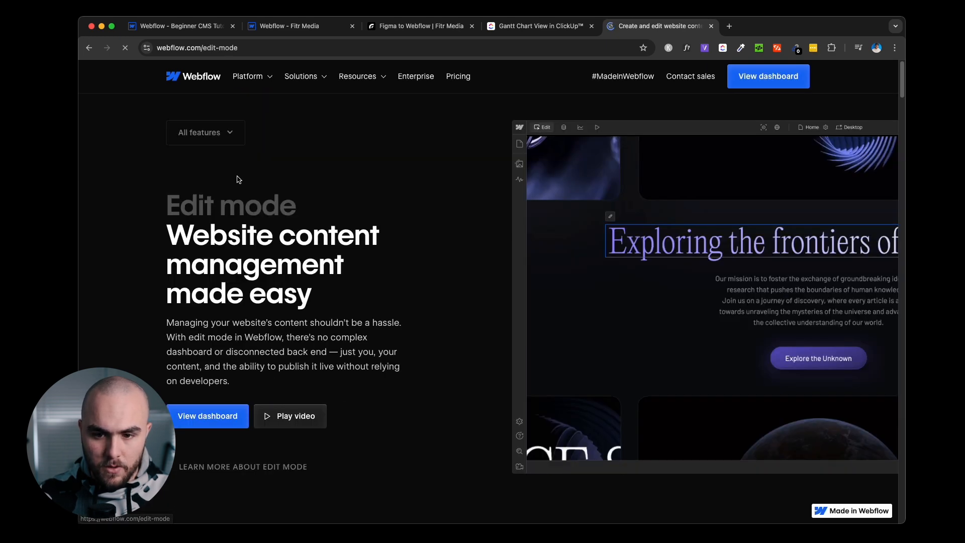
{"action": "mouse_move", "coordinate": [250, 78]}
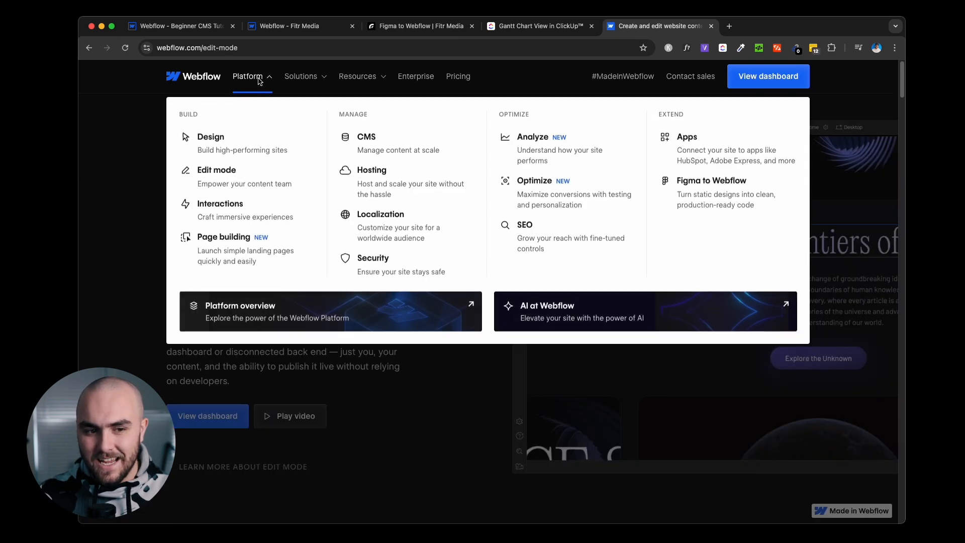
{"action": "left_click", "coordinate": [242, 203]}
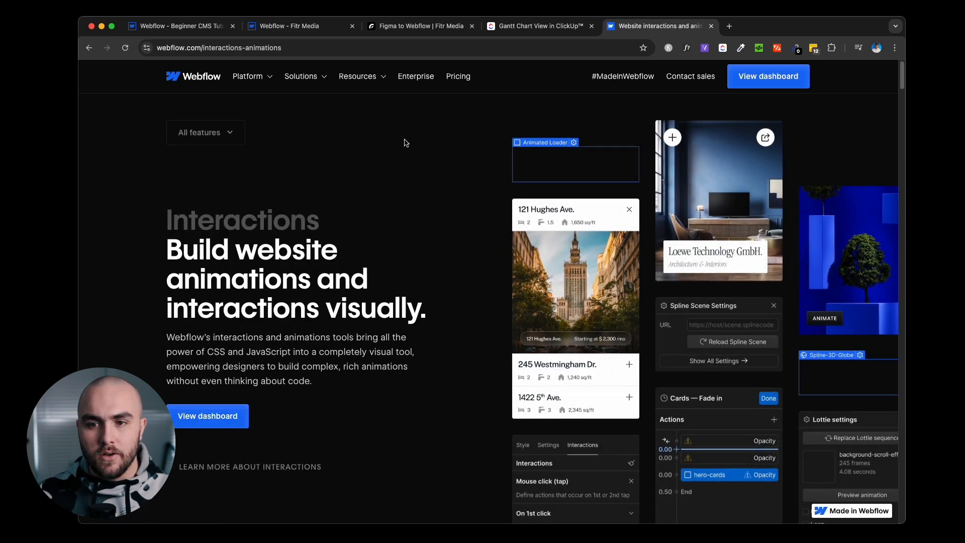
Close the Interactions and ClickUp tabs and return to the Fitr Media Designer.
{"action": "left_click", "coordinate": [711, 26]}
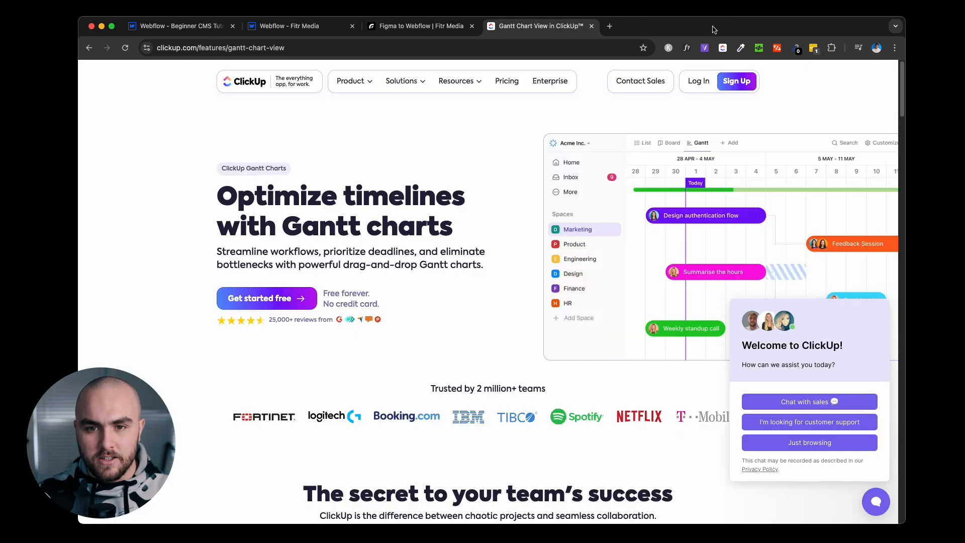
{"action": "left_click", "coordinate": [592, 26]}
{"action": "left_click", "coordinate": [326, 27]}
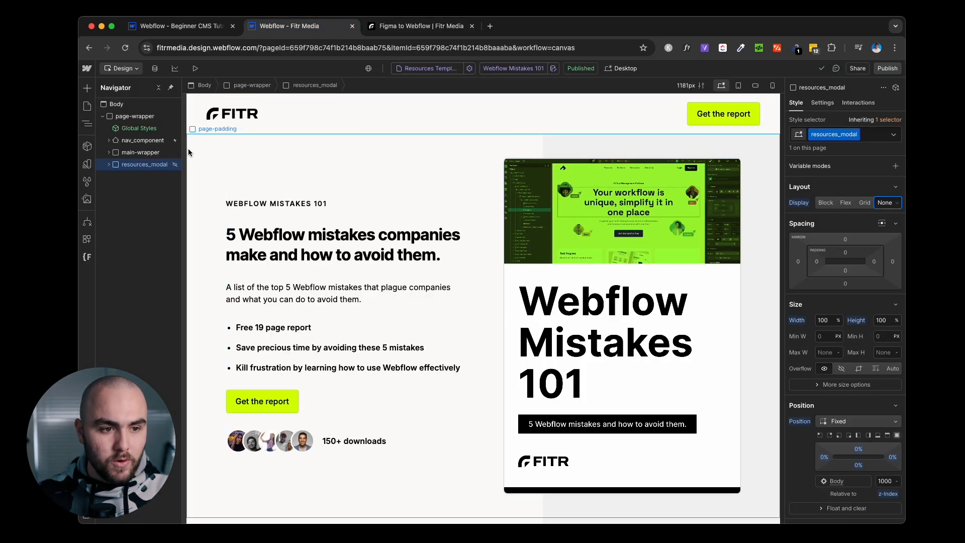
List Fitr Media's Services collection items in the CMS: four published, two drafts.
{"action": "left_click", "coordinate": [155, 68]}
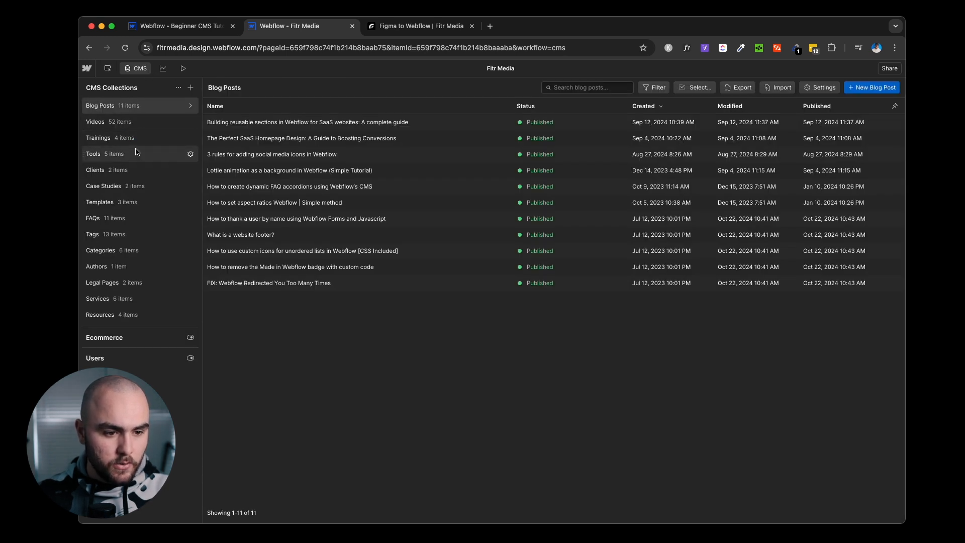
{"action": "left_click", "coordinate": [122, 300]}
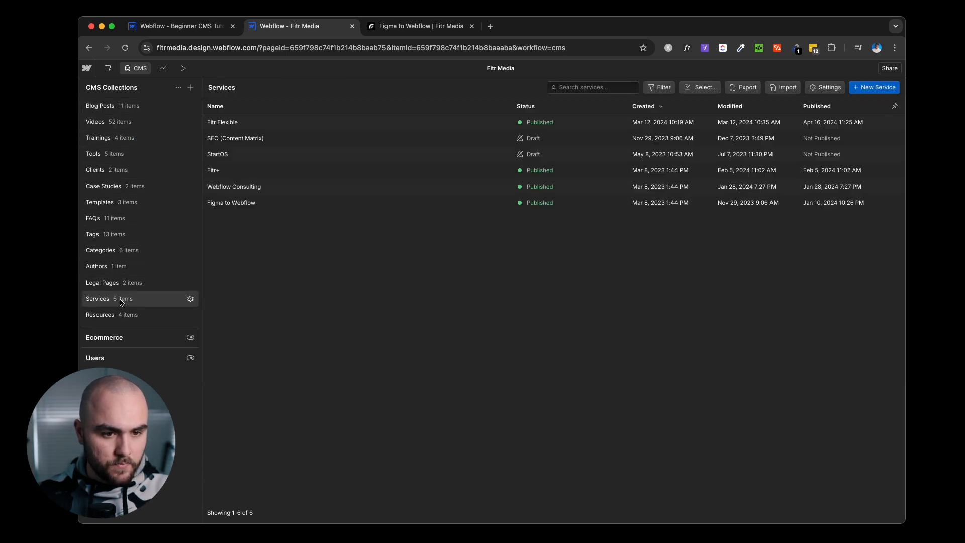
Review the Fitr+ item's fields (1995 starting price, new-service on, Fitr+ tag), then show the Legal Pages collection.
{"action": "left_click", "coordinate": [240, 174]}
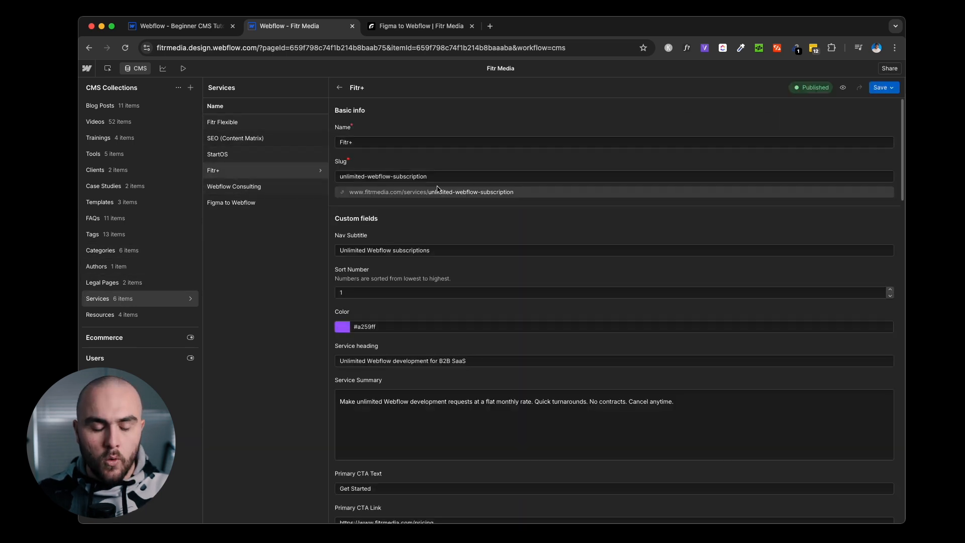
{"action": "scroll", "coordinate": [493, 209], "scroll_direction": "down", "scroll_amount": 2}
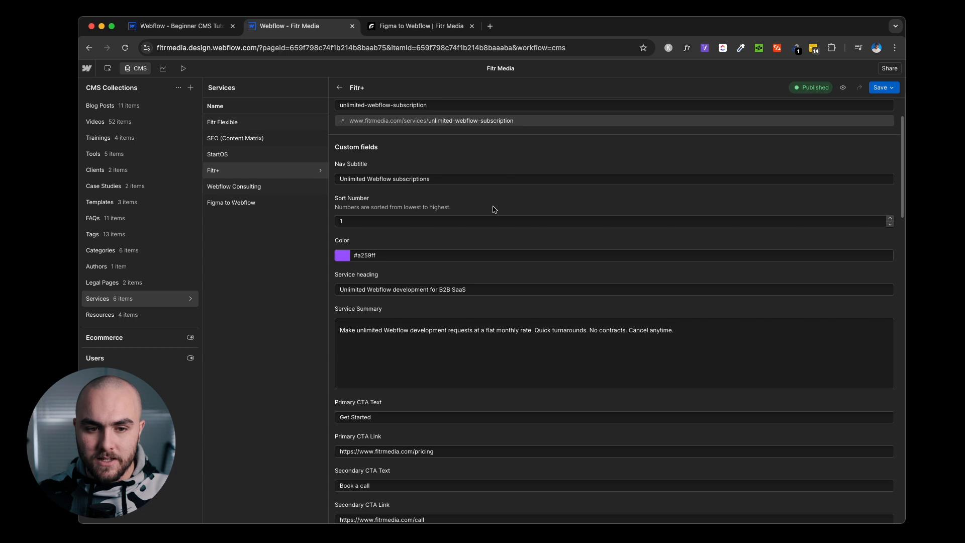
{"action": "scroll", "coordinate": [397, 179], "scroll_direction": "down", "scroll_amount": 2}
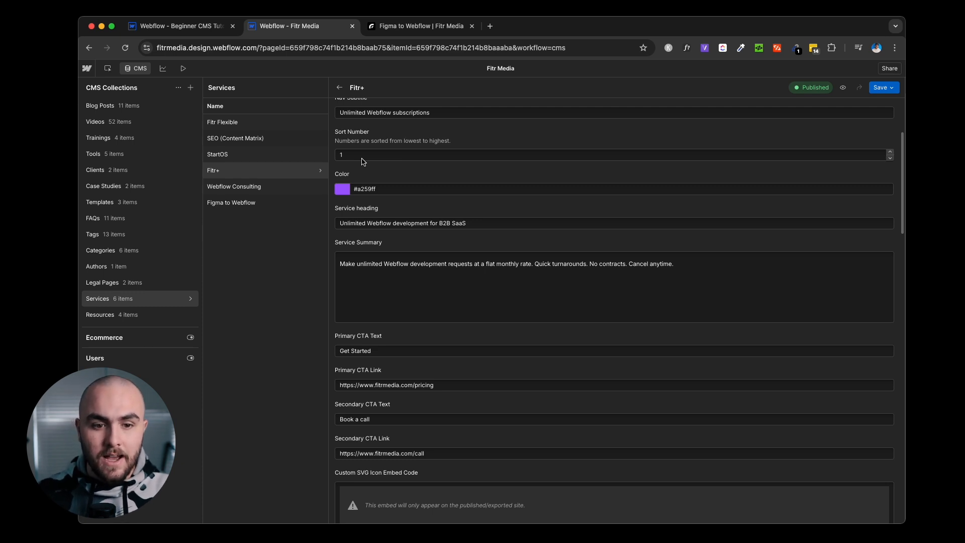
{"action": "scroll", "coordinate": [391, 167], "scroll_direction": "down", "scroll_amount": 3}
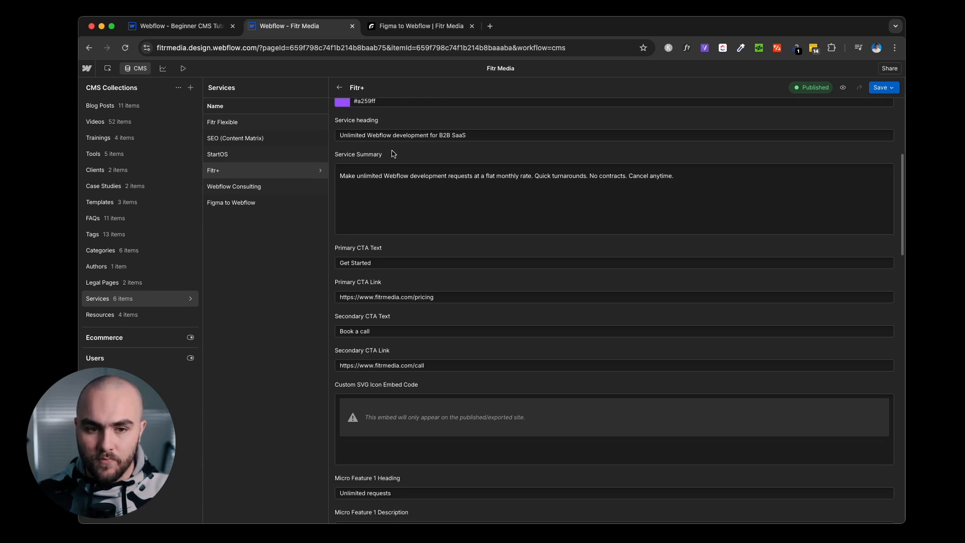
{"action": "scroll", "coordinate": [407, 188], "scroll_direction": "down", "scroll_amount": 2}
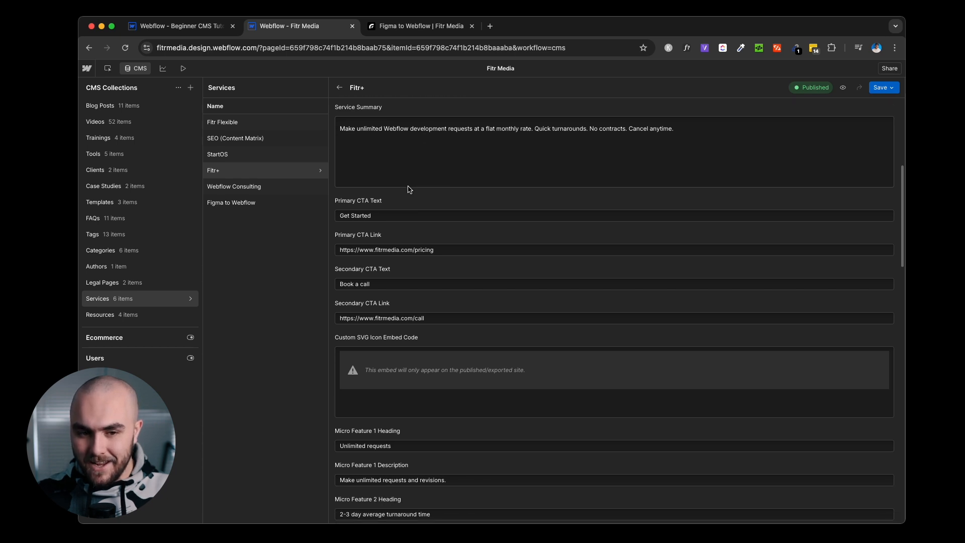
{"action": "scroll", "coordinate": [377, 225], "scroll_direction": "down", "scroll_amount": 1}
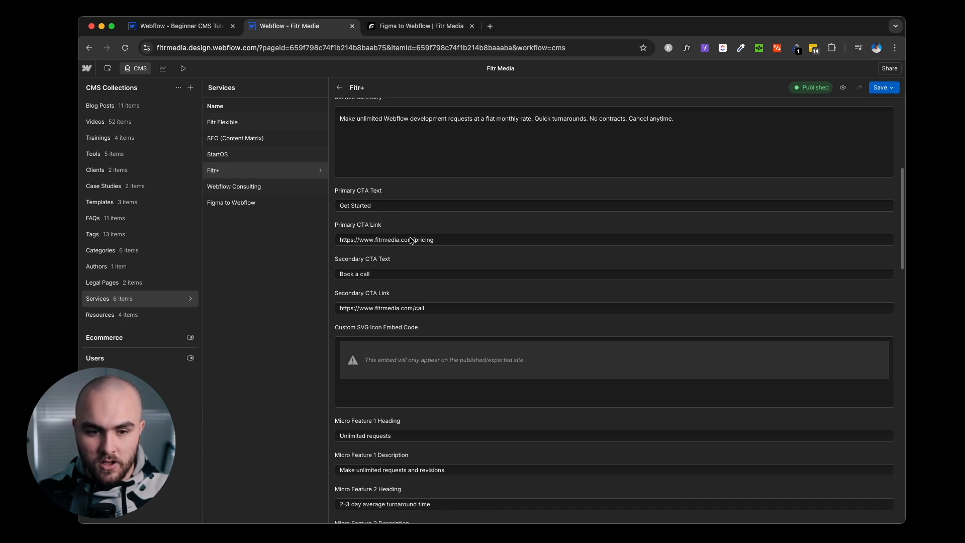
{"action": "scroll", "coordinate": [410, 241], "scroll_direction": "down", "scroll_amount": 7}
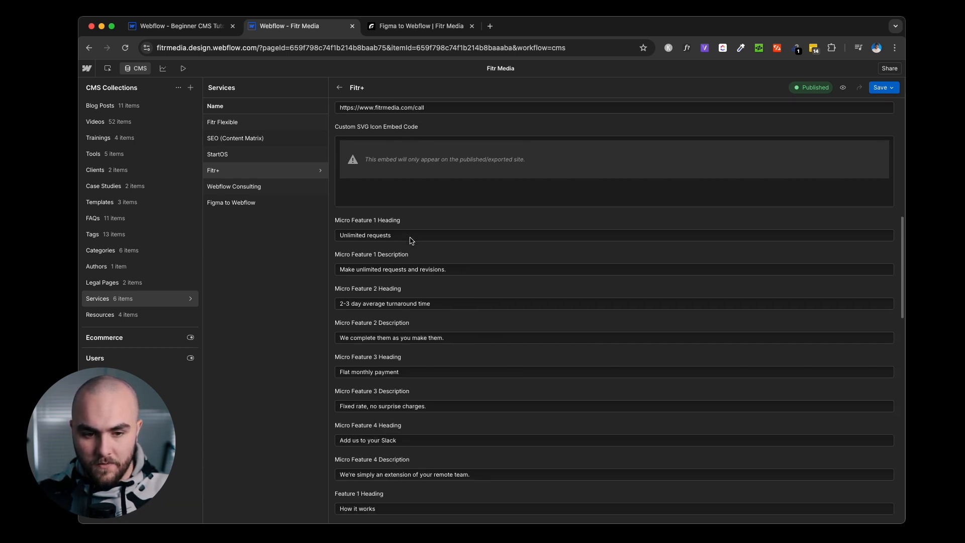
{"action": "scroll", "coordinate": [410, 241], "scroll_direction": "down", "scroll_amount": 10}
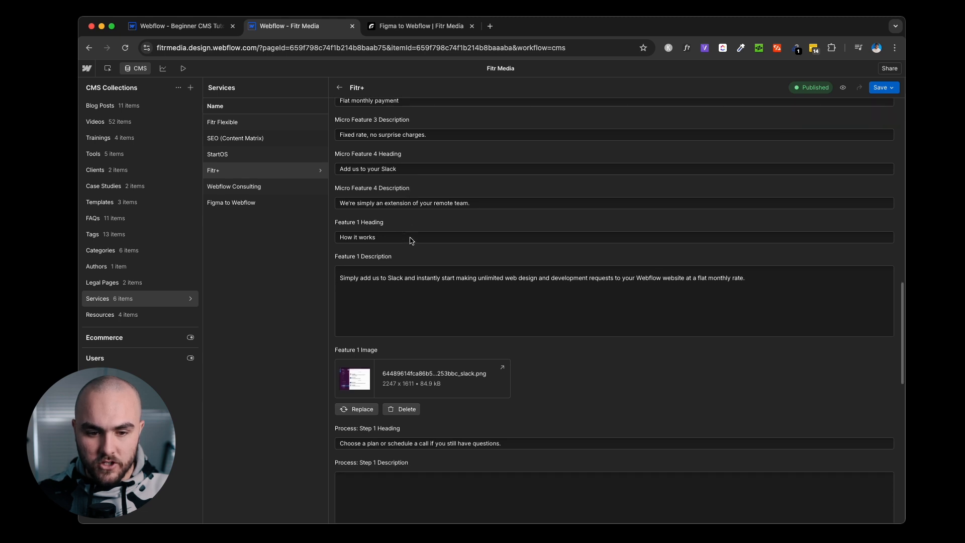
{"action": "scroll", "coordinate": [410, 241], "scroll_direction": "down", "scroll_amount": 8}
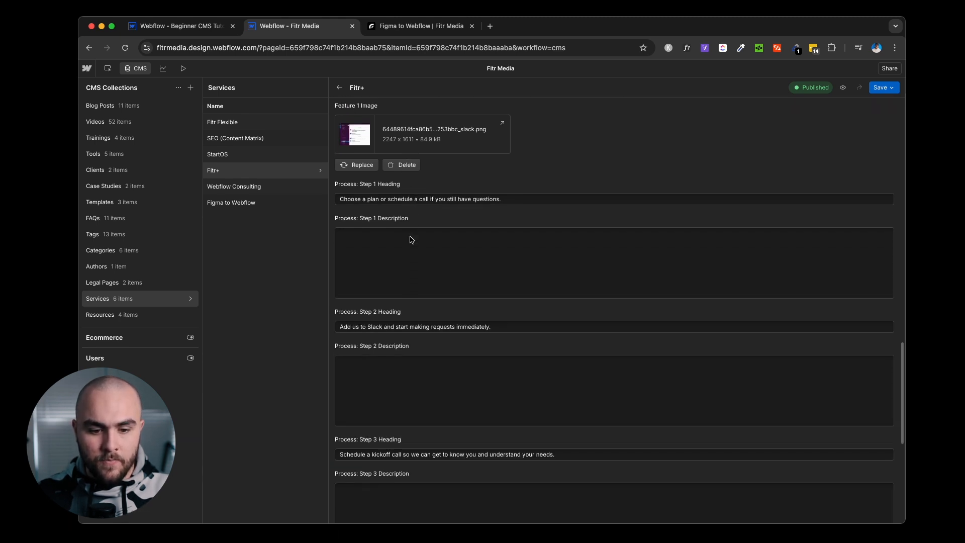
{"action": "scroll", "coordinate": [410, 236], "scroll_direction": "down", "scroll_amount": 10}
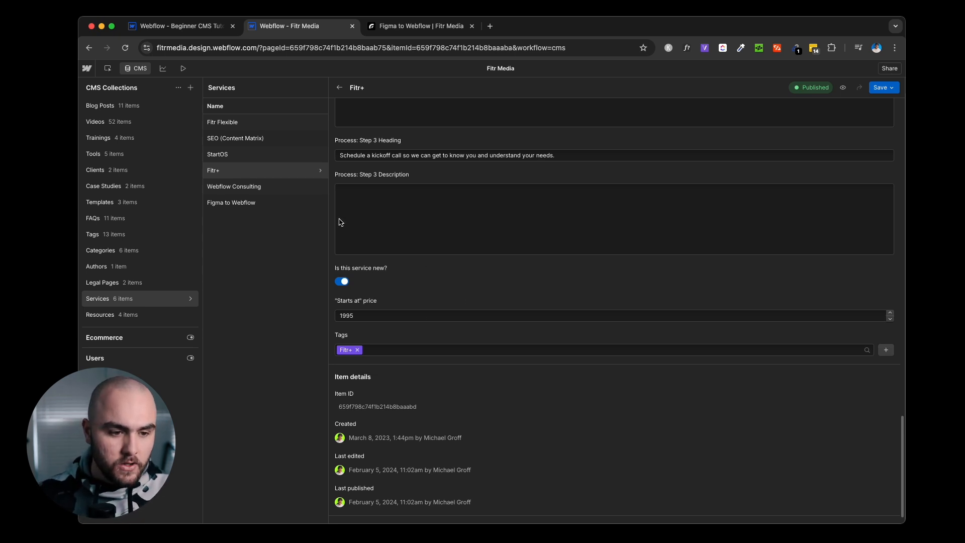
{"action": "left_click", "coordinate": [125, 283]}
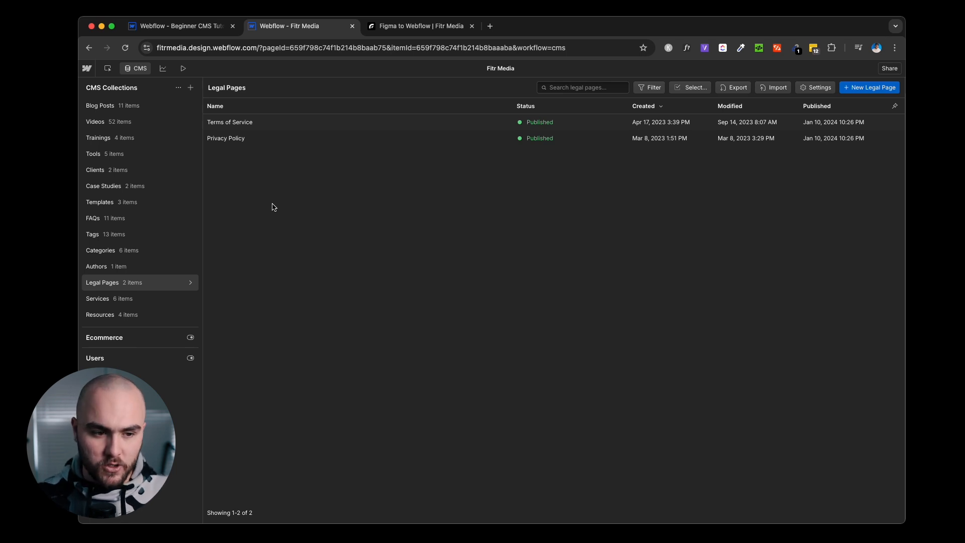
Close the CMS panel with the top-toolbar CMS toggle to return to the Designer canvas.
{"action": "mouse_move", "coordinate": [164, 284]}
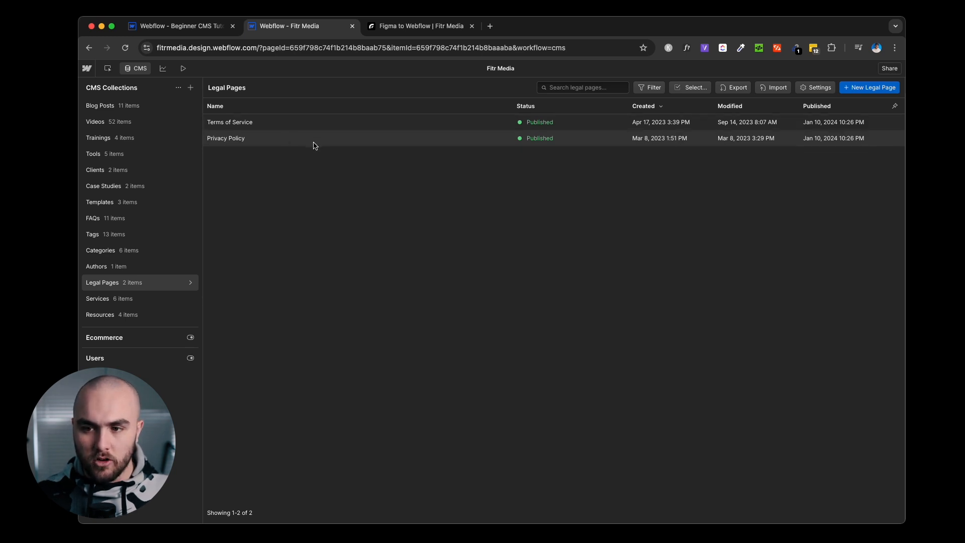
{"action": "left_click", "coordinate": [143, 68]}
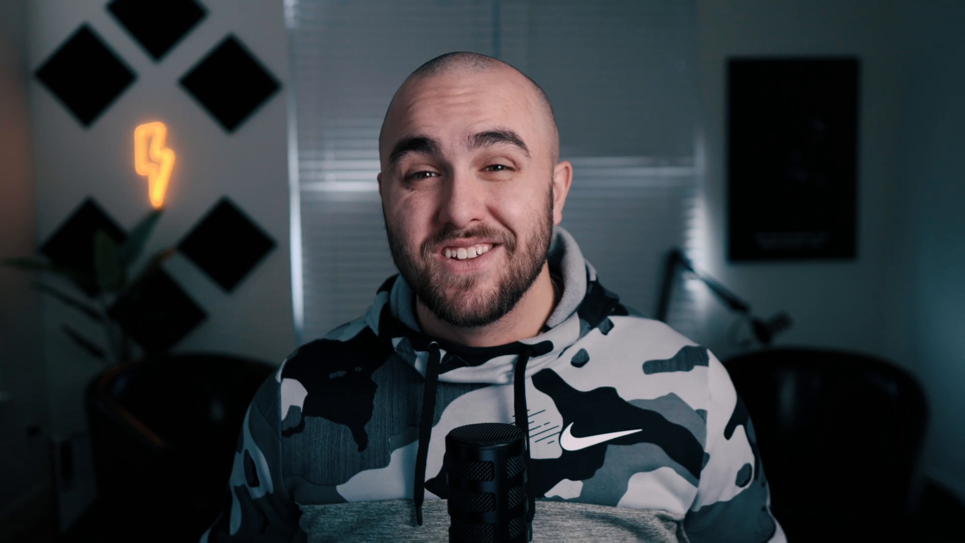